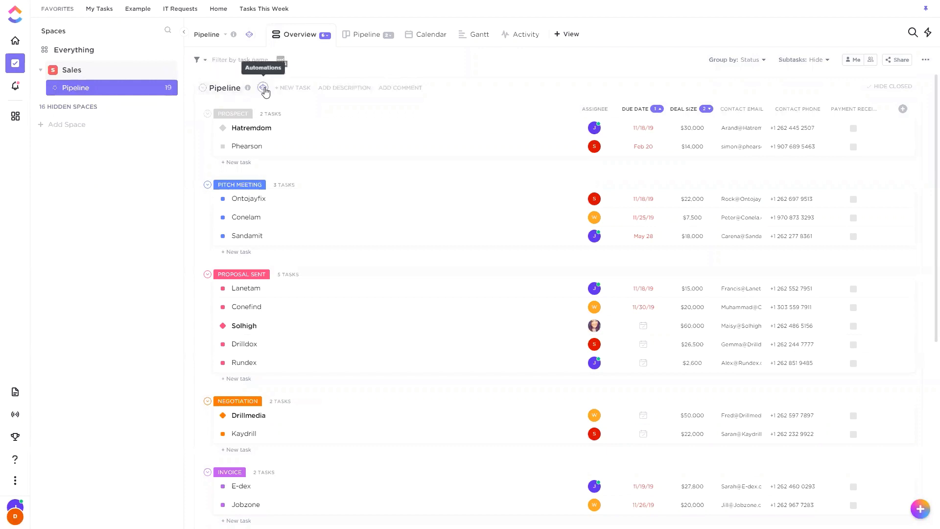
Open the Sales space in List view and expand it to reveal its lists.
click(68, 71)
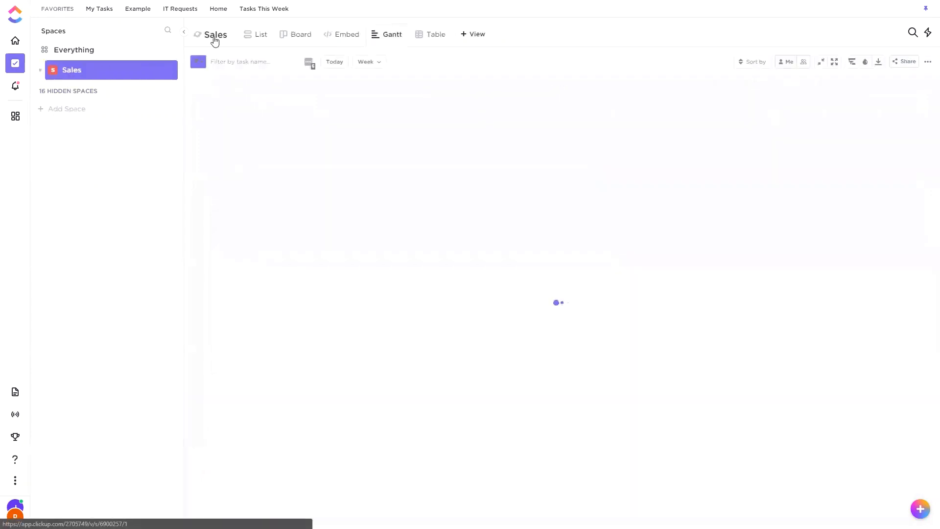
click(253, 35)
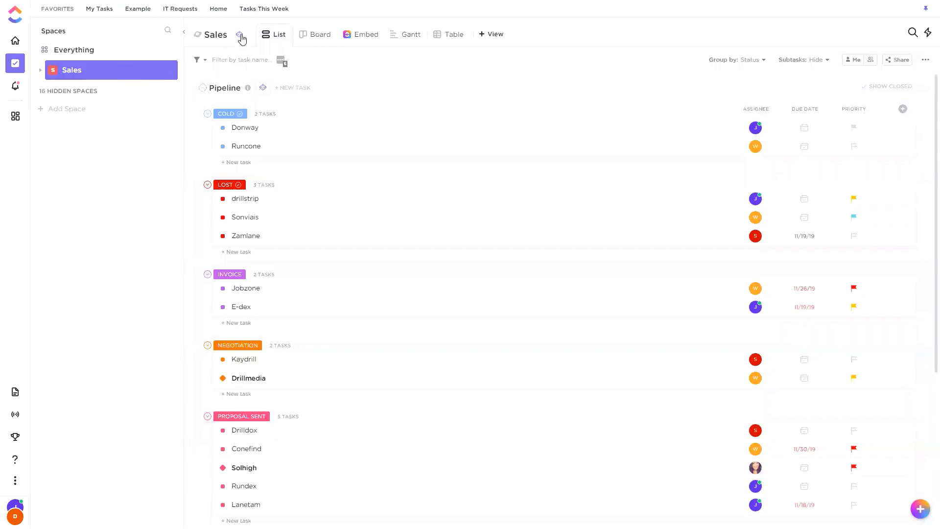
click(112, 69)
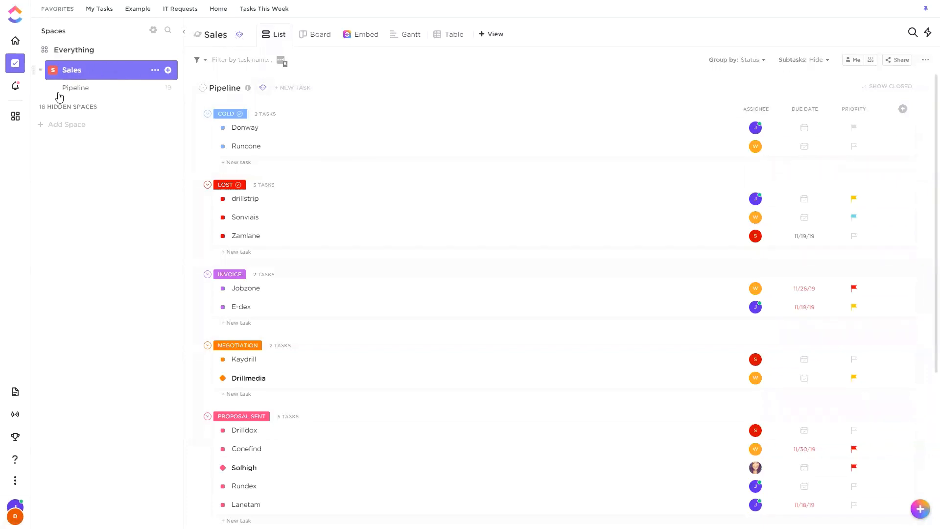
Open the Pipeline list and start adding an automation to it.
click(100, 94)
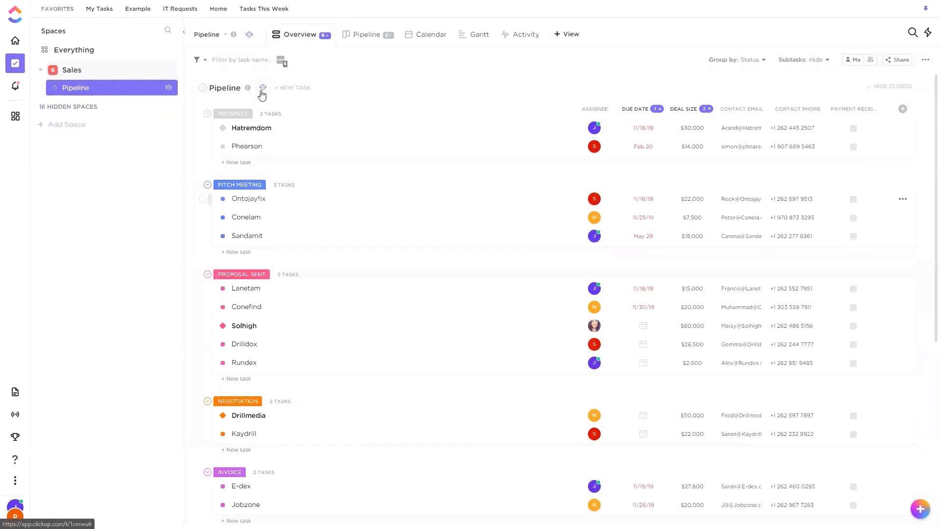
click(250, 37)
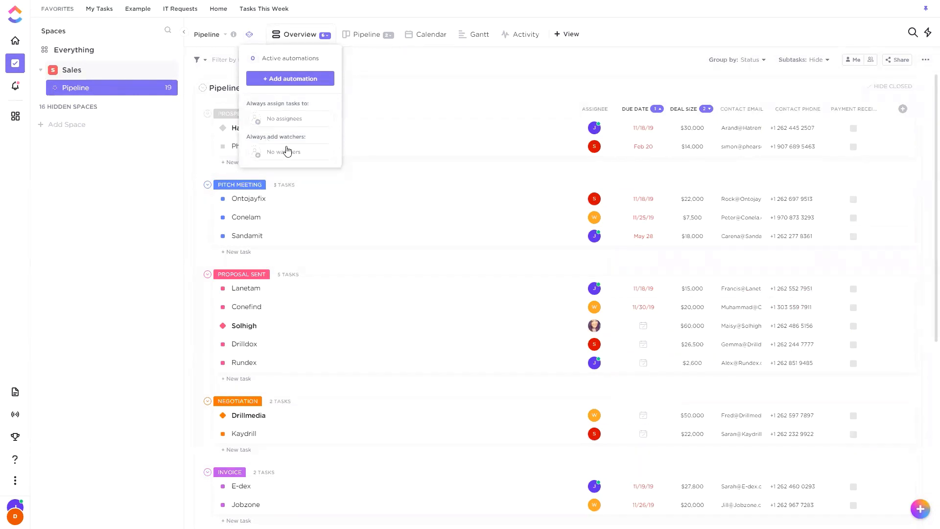
click(279, 79)
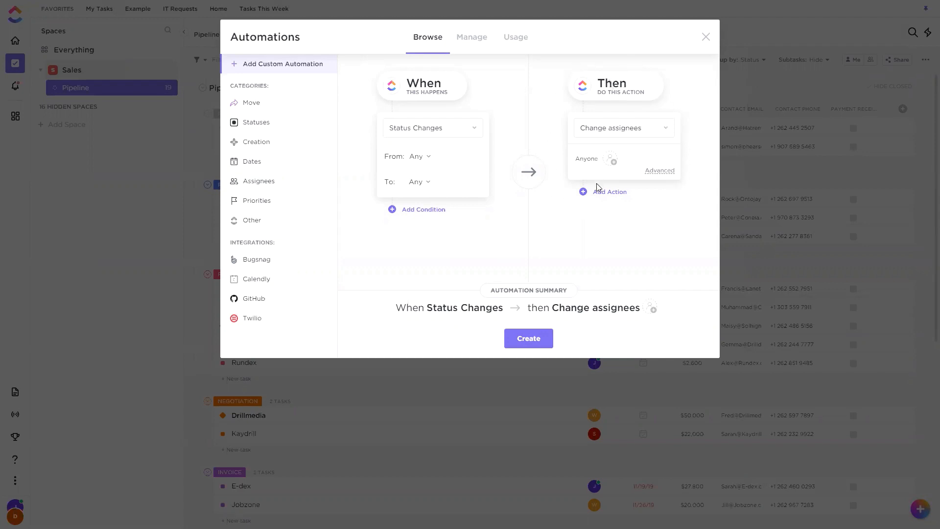
Add a second action and a condition that Priority is any of Urgent to the custom automation draft.
click(583, 191)
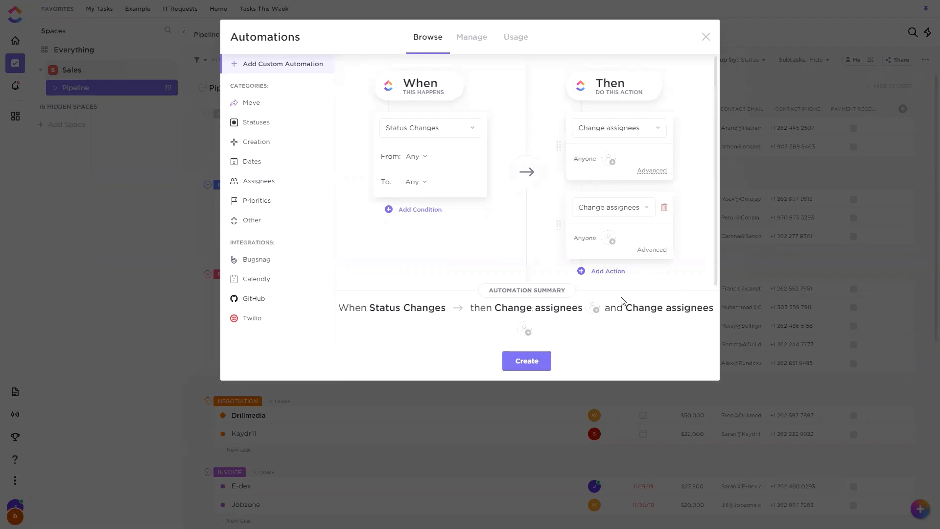
click(412, 210)
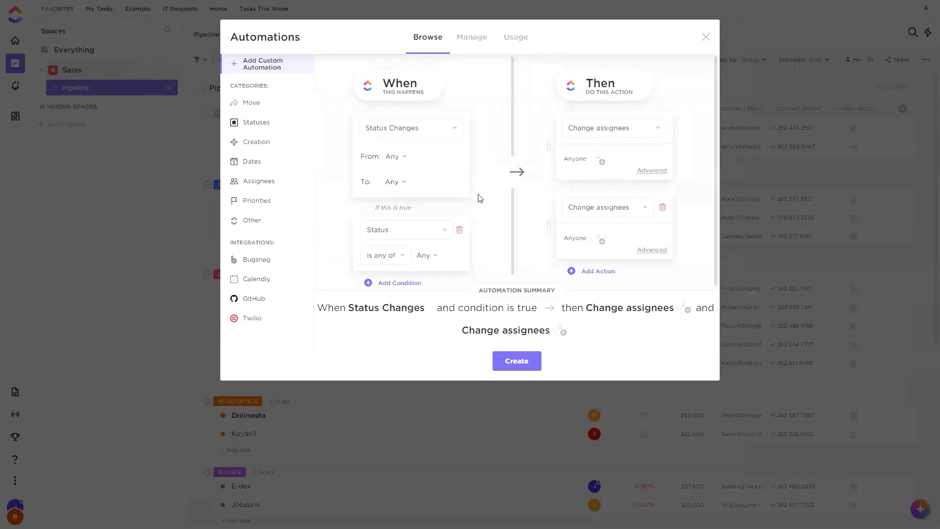
click(424, 228)
click(398, 284)
click(424, 254)
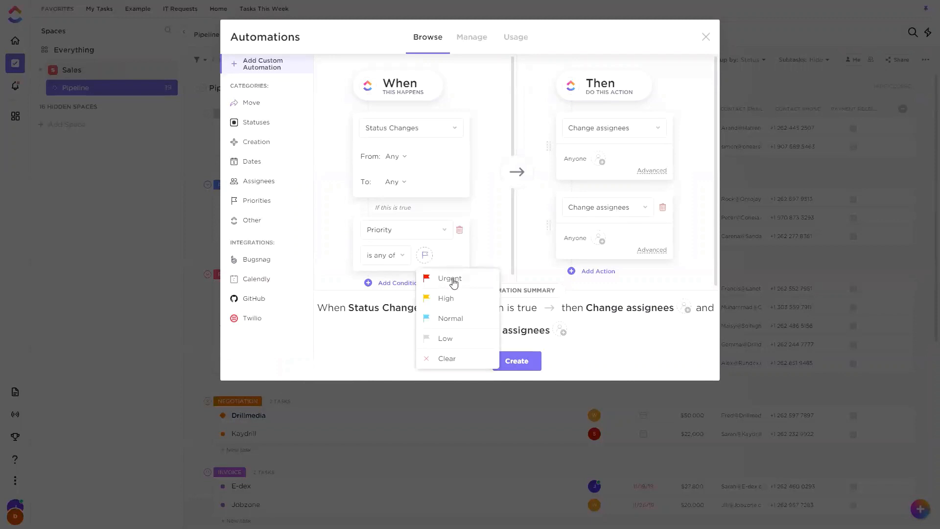
click(454, 278)
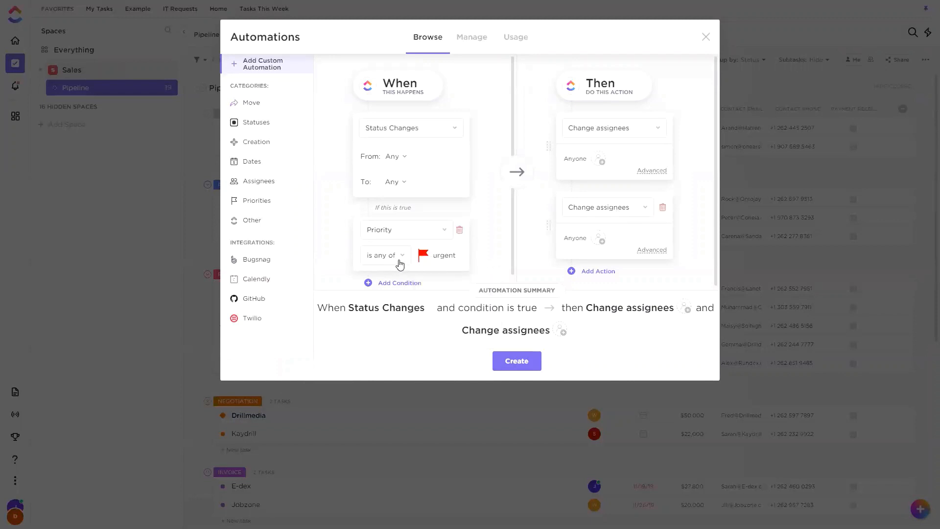
click(400, 264)
click(484, 263)
Remove the priority condition and the second action from the draft, and look through the available actions.
click(459, 229)
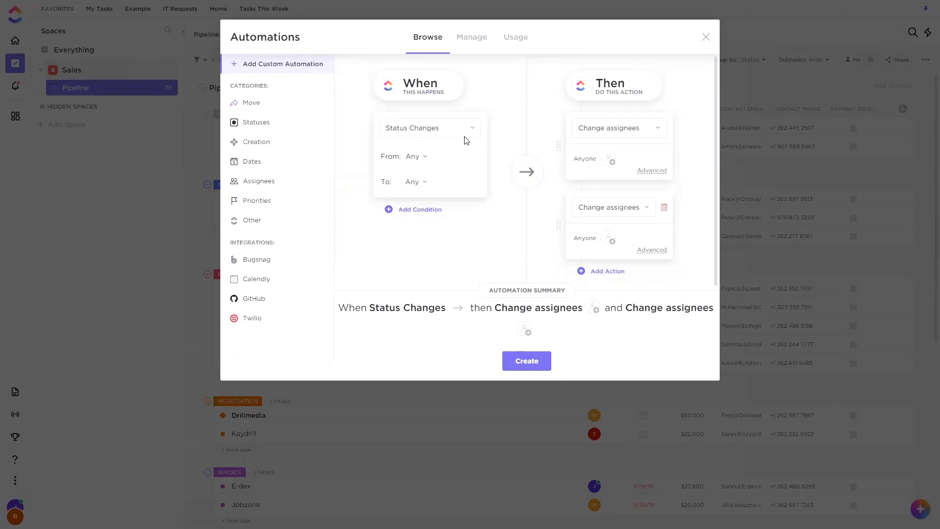
click(664, 207)
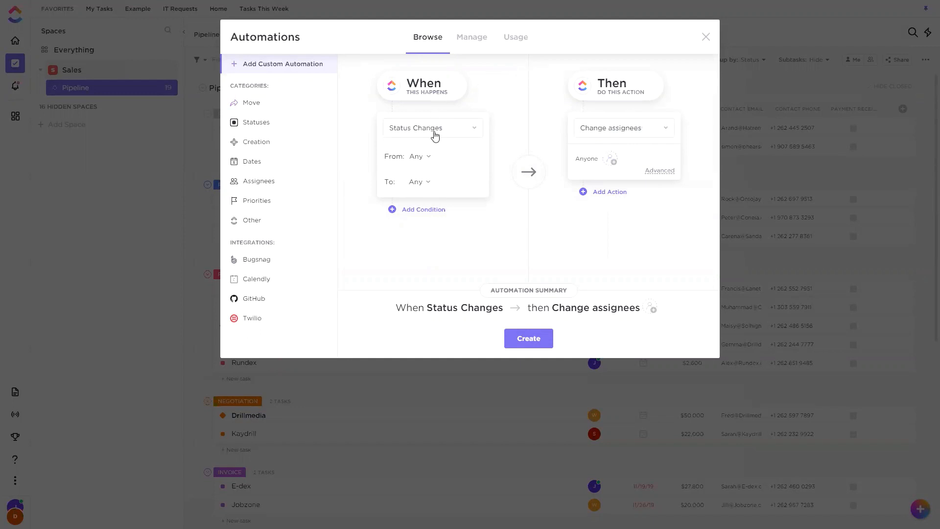
click(630, 137)
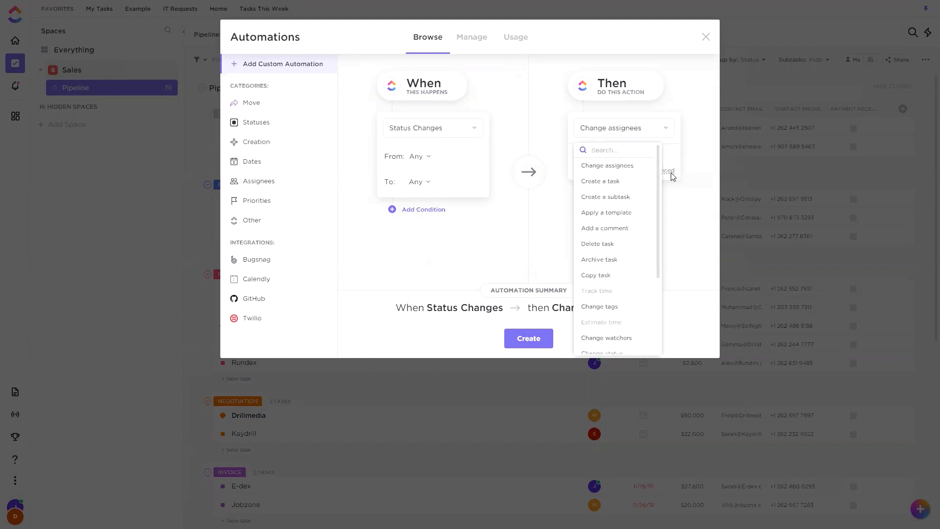
click(666, 235)
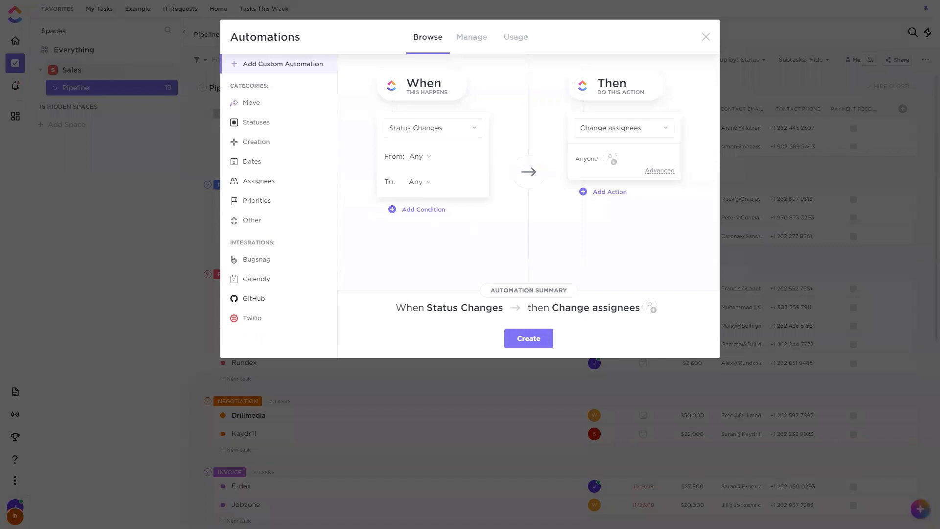
double_click(356, 101)
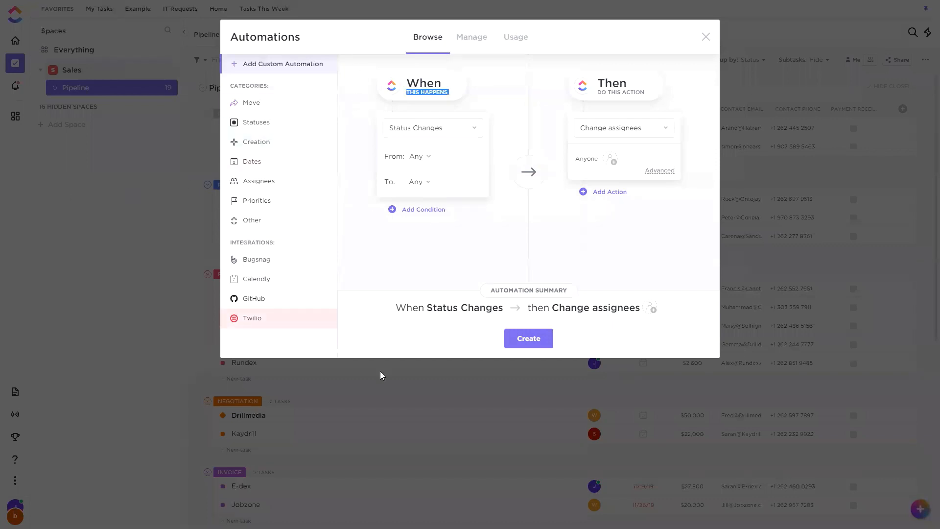
click(335, 76)
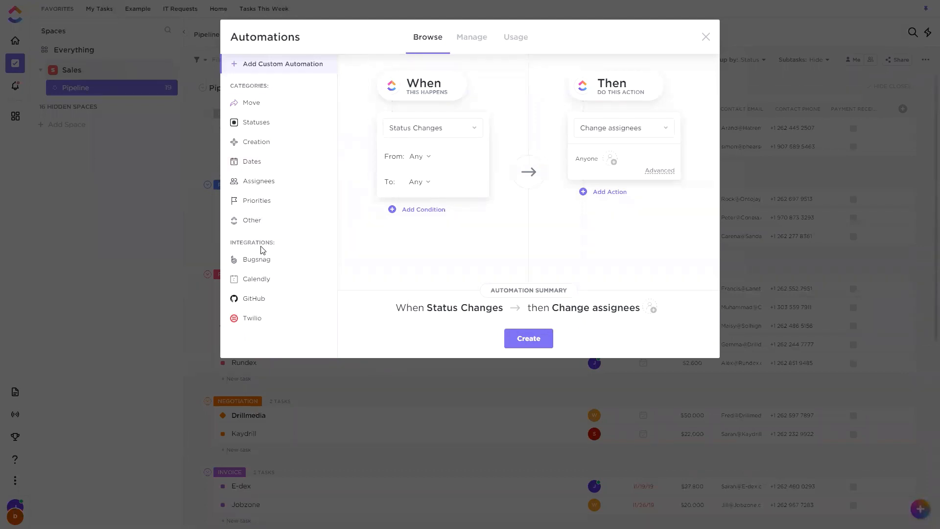
Review the list's configured automations and the monthly automation usage allowance, and return to browsing automations.
click(476, 43)
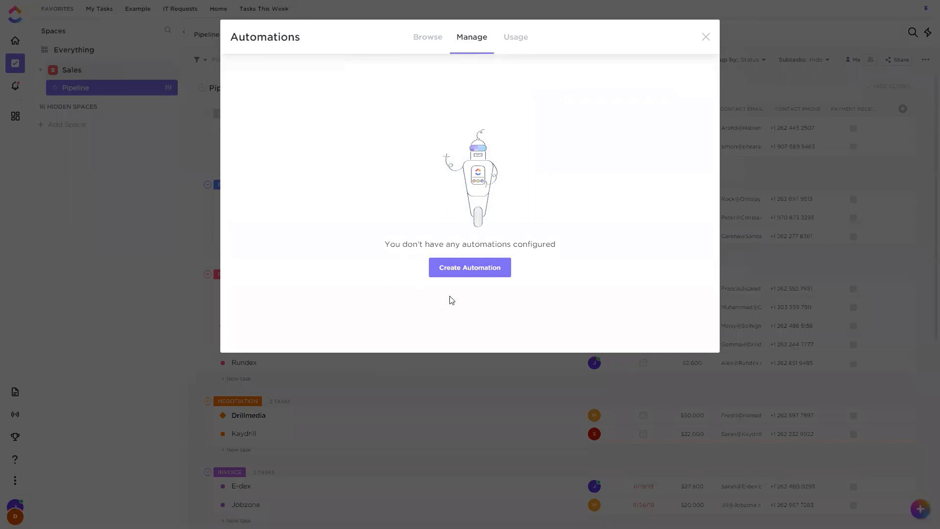
click(522, 39)
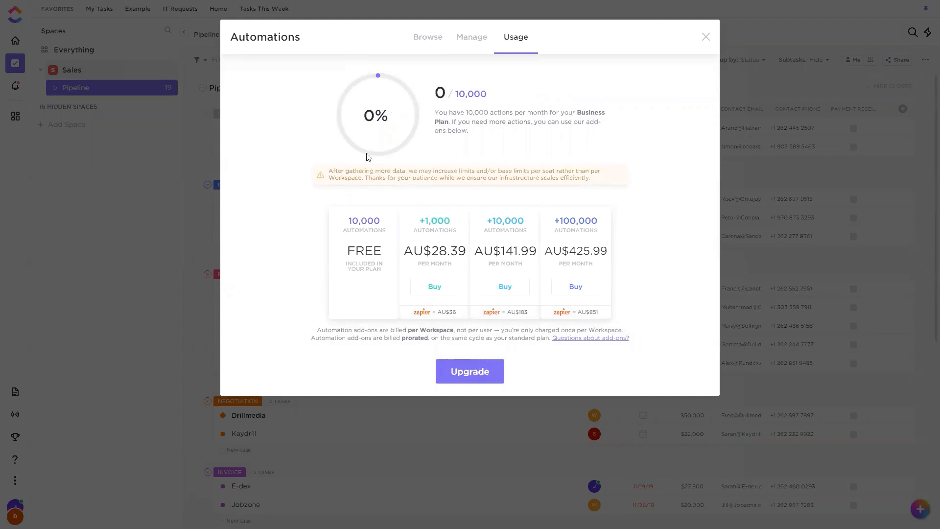
double_click(491, 98)
click(557, 108)
drag(454, 96, 491, 94)
click(491, 98)
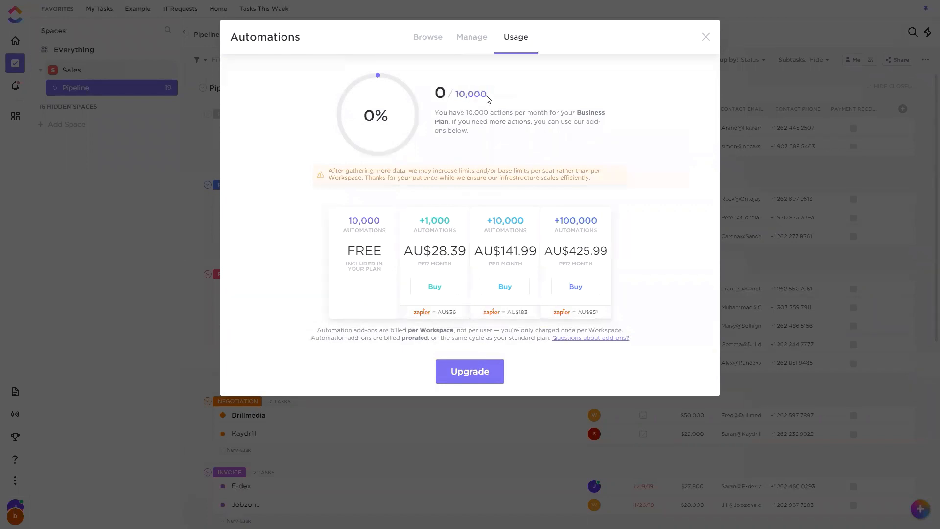
click(430, 46)
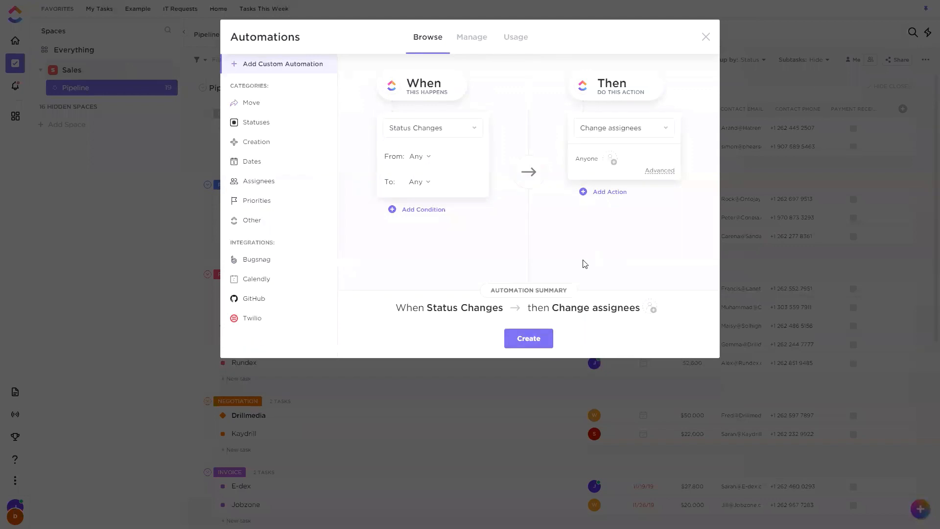
click(516, 39)
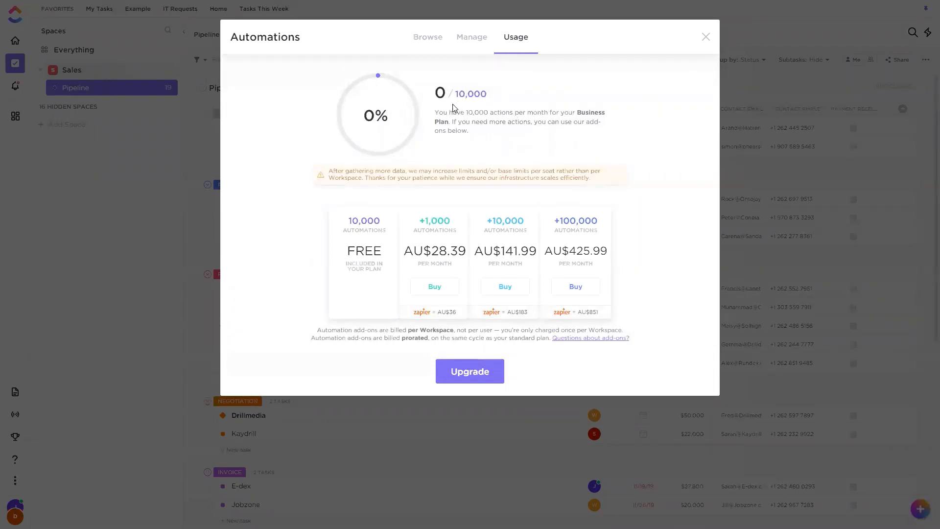
drag(456, 101, 483, 94)
click(493, 97)
click(440, 45)
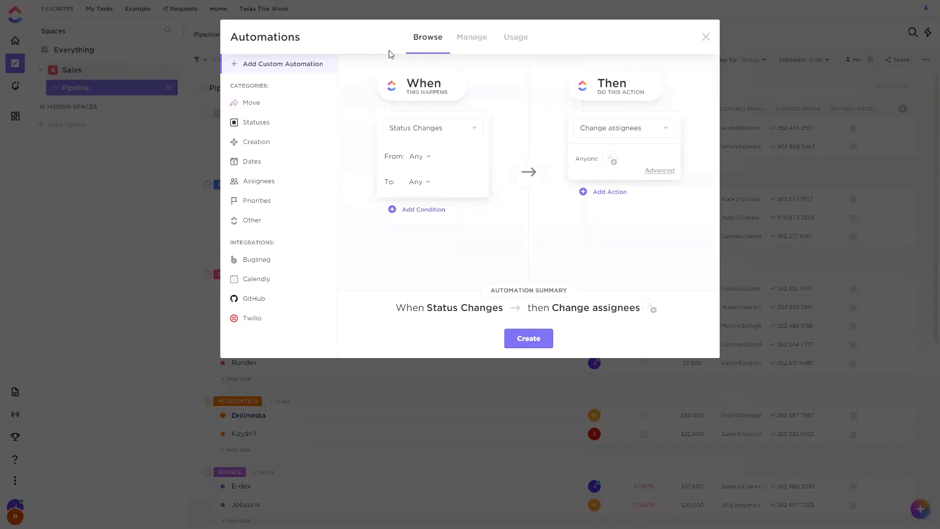
Browse the Move and Statuses automation templates, preview the one that archives a task when its status changes, and cancel it.
click(292, 108)
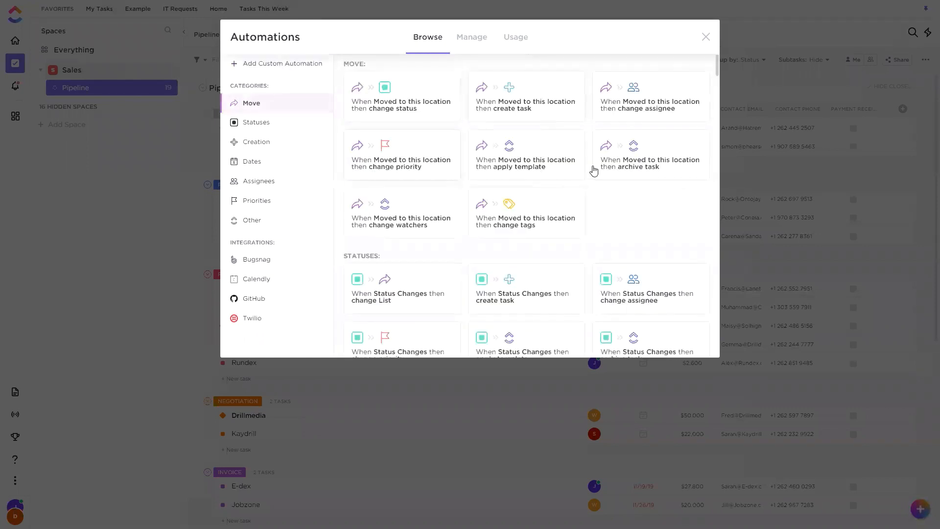
click(294, 129)
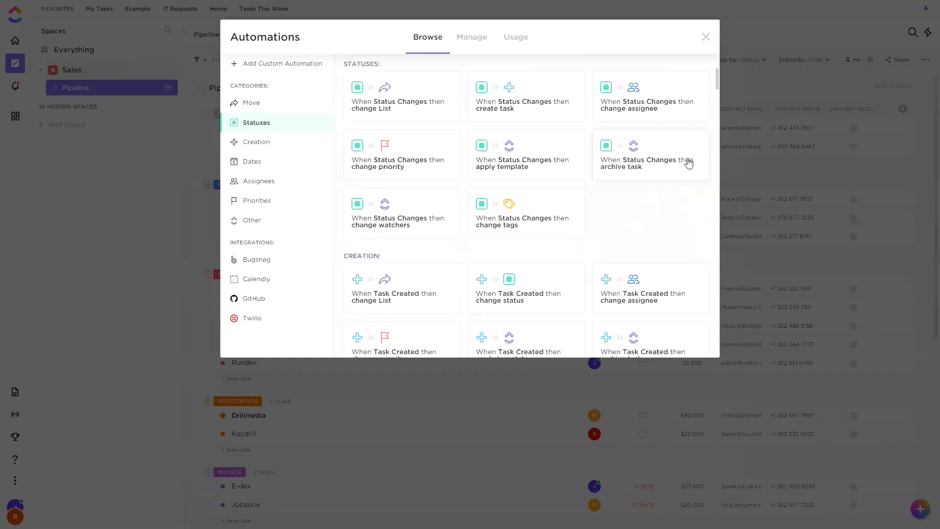
click(665, 156)
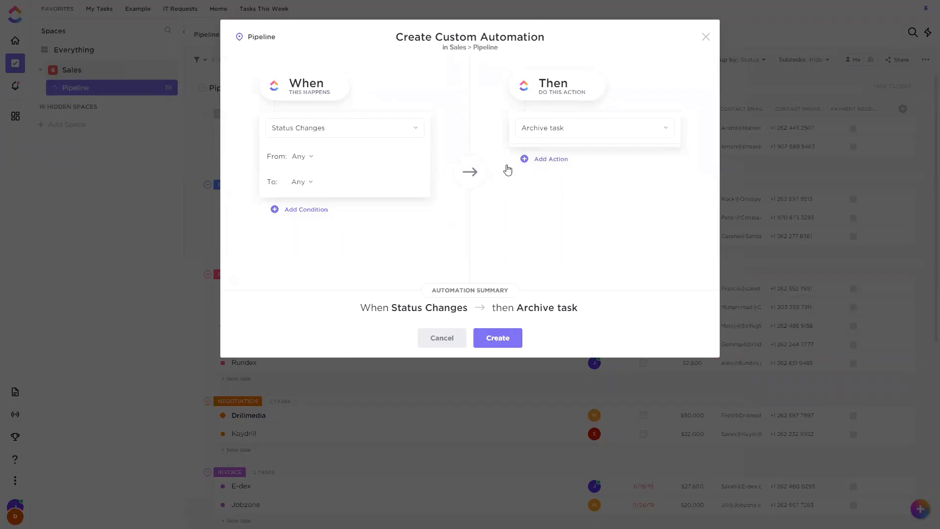
click(452, 339)
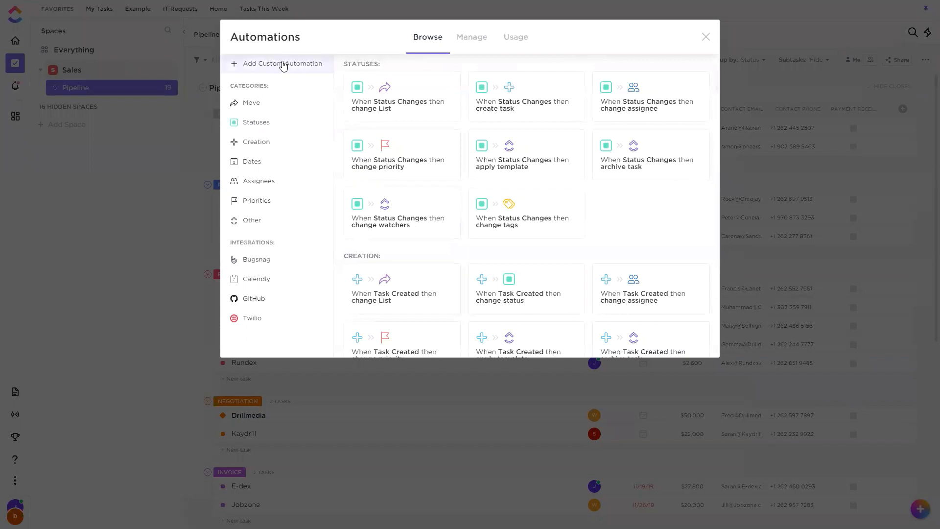
Look through the triggers available for a custom automation and cancel without creating one.
click(283, 65)
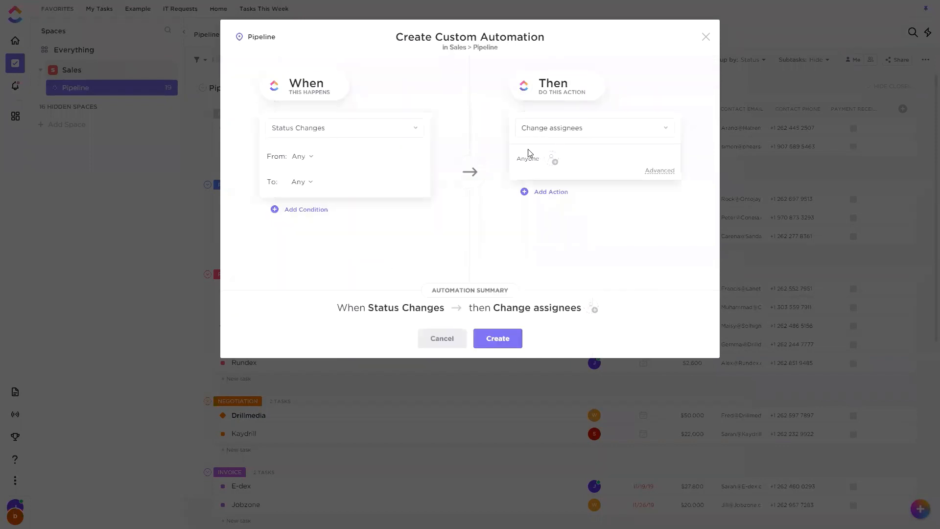
click(343, 131)
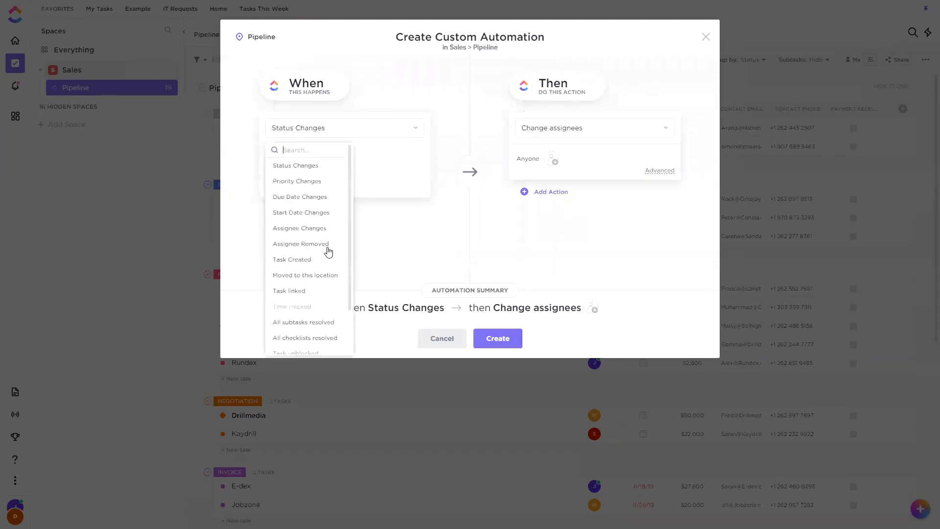
scroll(322, 297, down, 2)
scroll(335, 208, up, 1)
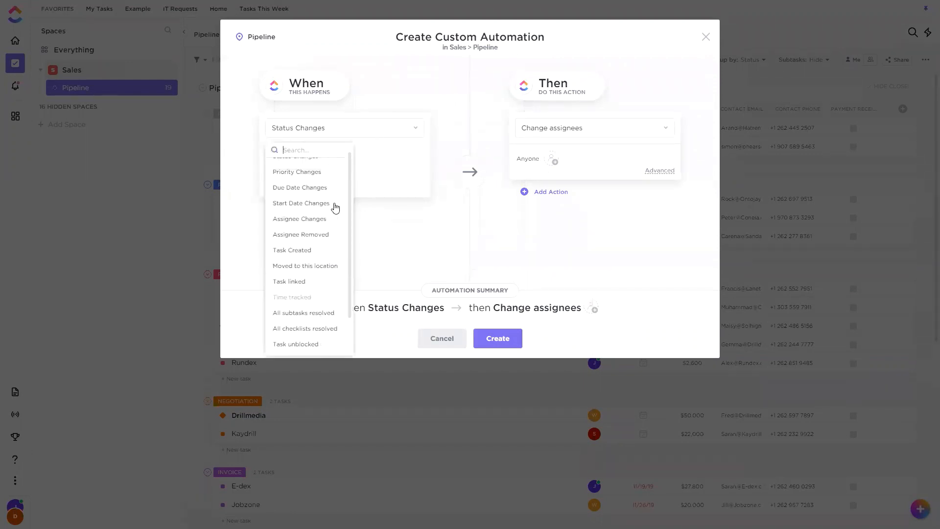
click(441, 340)
click(448, 340)
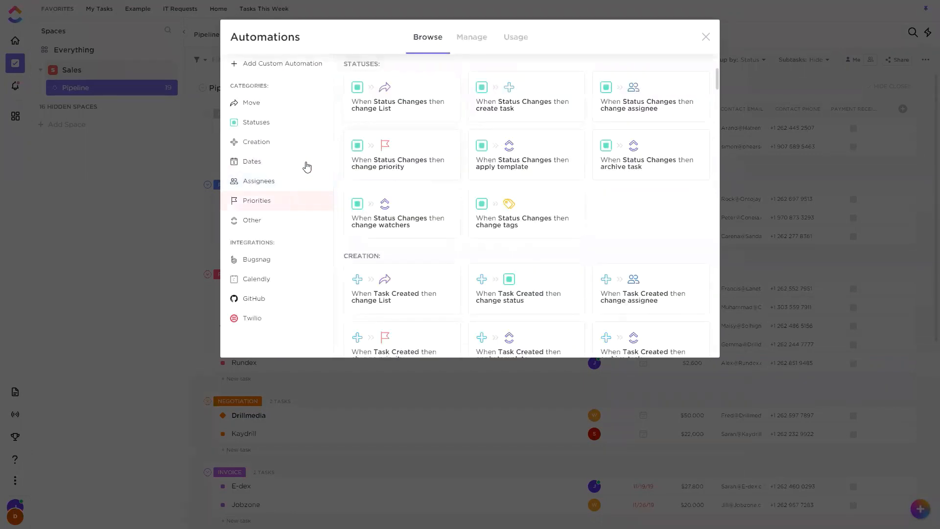
Browse the Creation and Assignees automation templates and close the Automations window.
click(306, 150)
click(292, 186)
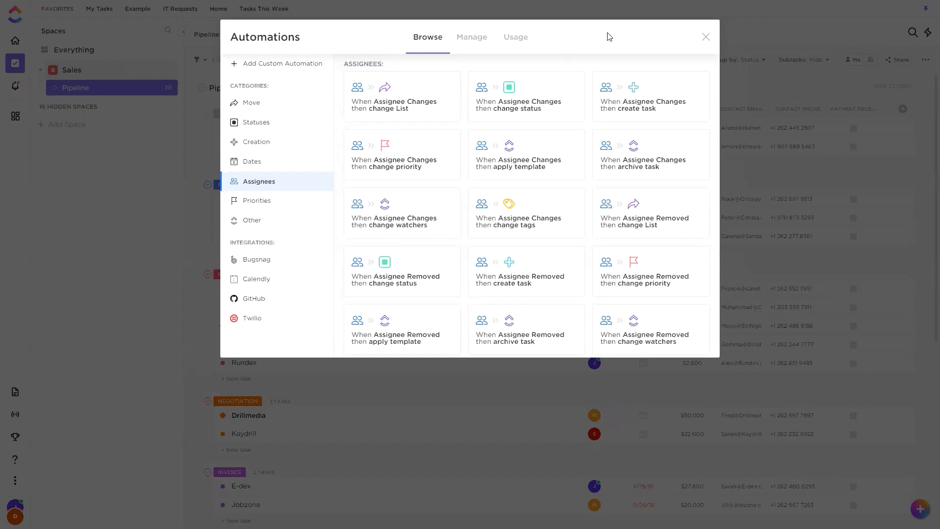
click(710, 39)
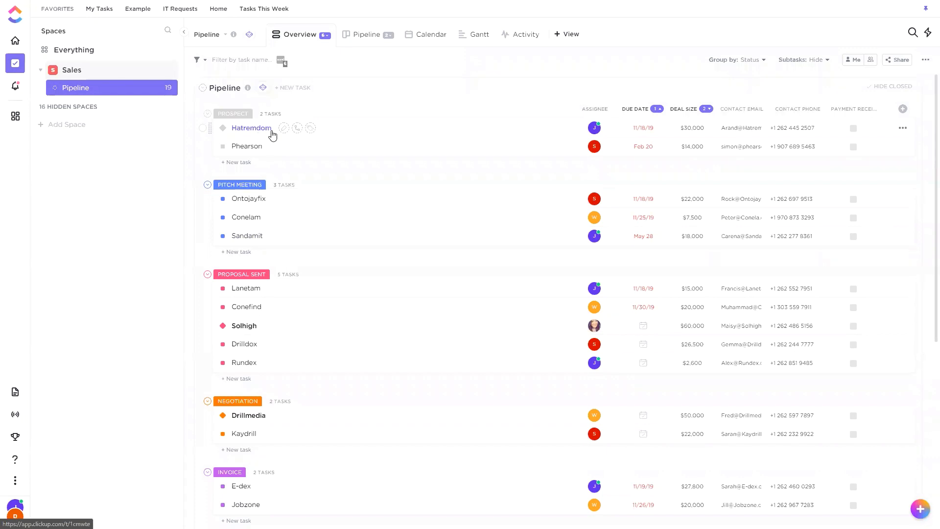
Set the Pipeline list's automation to always assign tasks to the second team member in the people list.
click(263, 87)
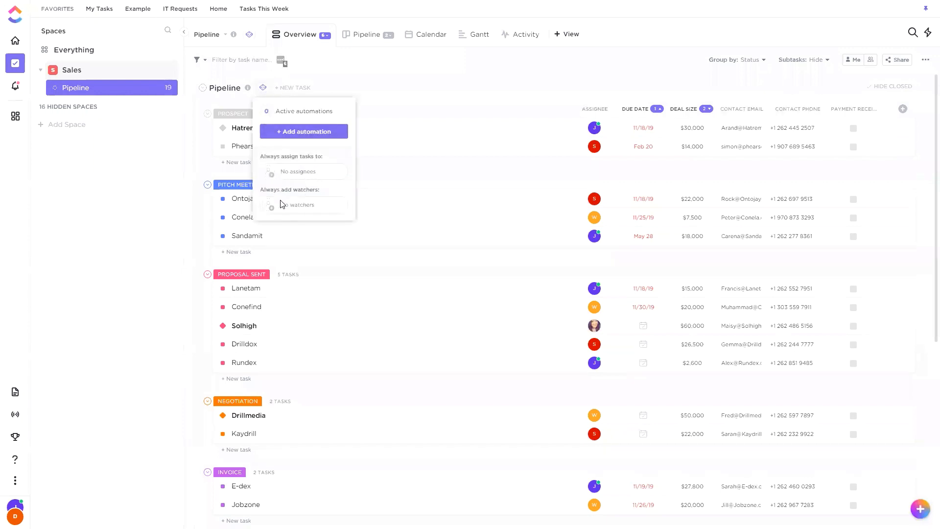
click(272, 175)
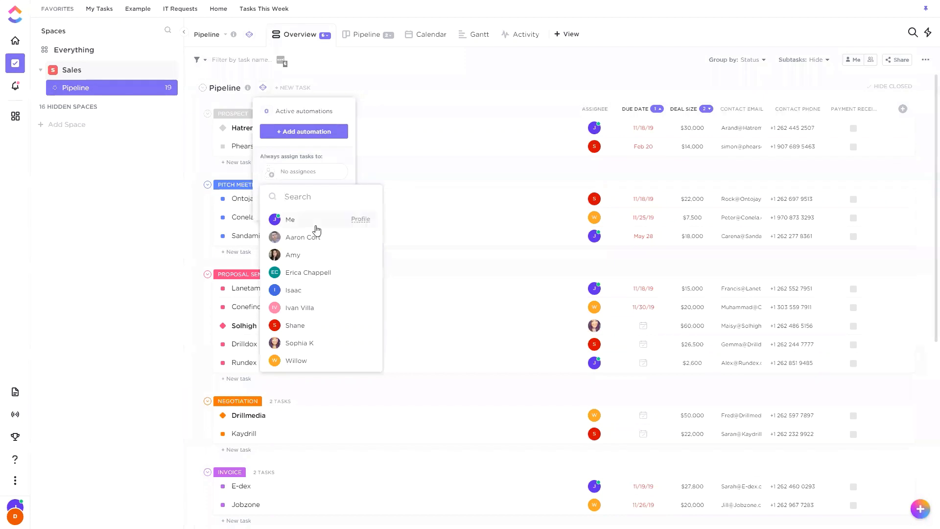
click(300, 237)
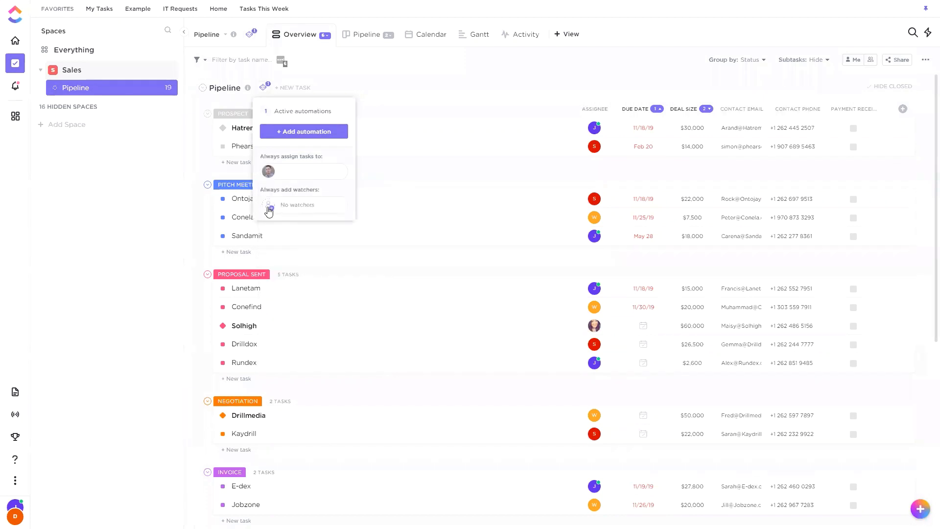
Set the Pipeline list to always add two team members, the ones with the S and I avatars, as watchers.
click(270, 207)
click(309, 358)
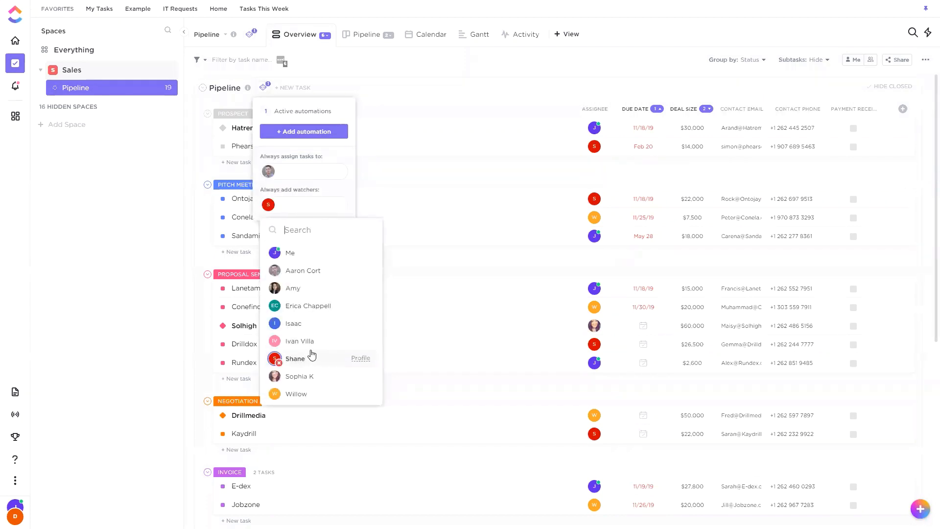
click(301, 327)
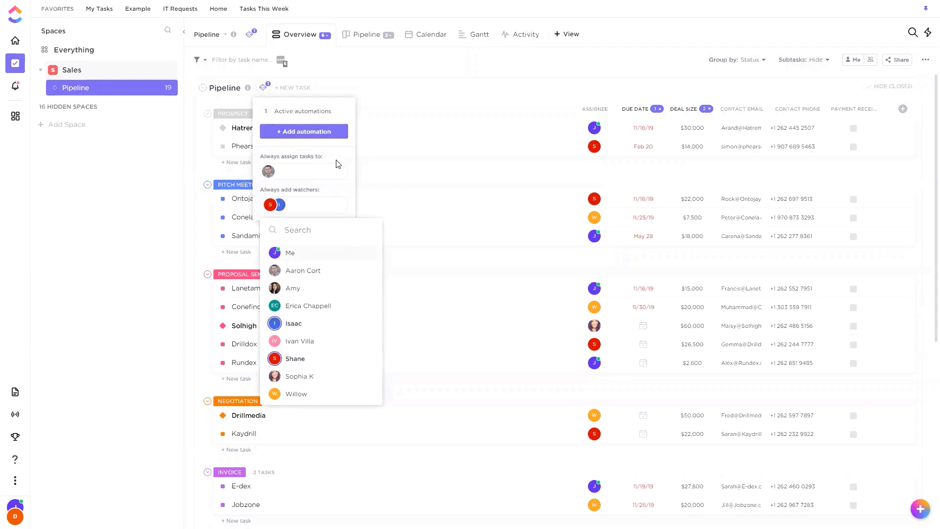
click(407, 98)
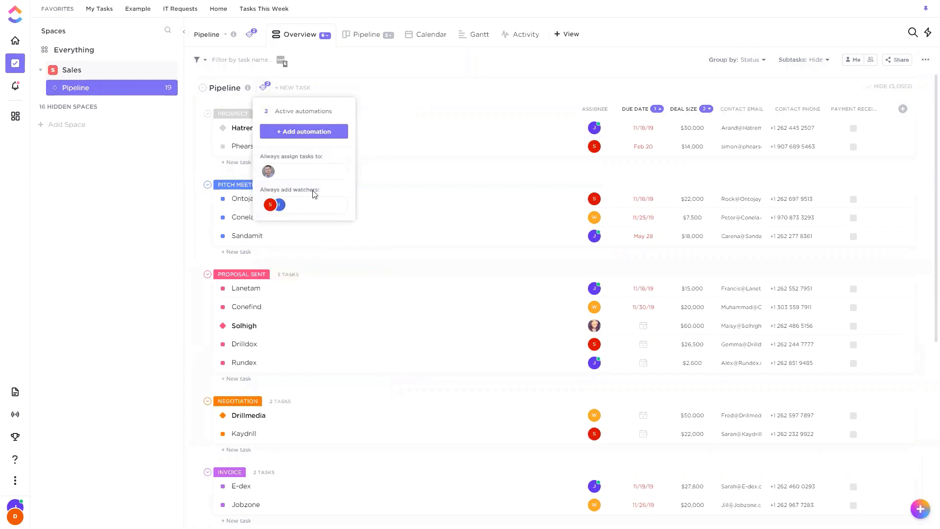
Create a new task named Client 1 in the Pipeline list.
click(411, 94)
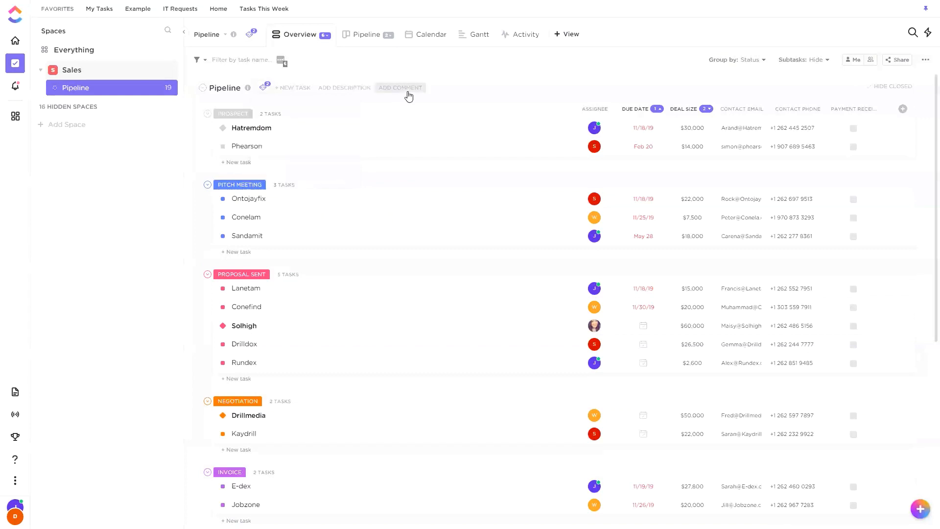
click(295, 88)
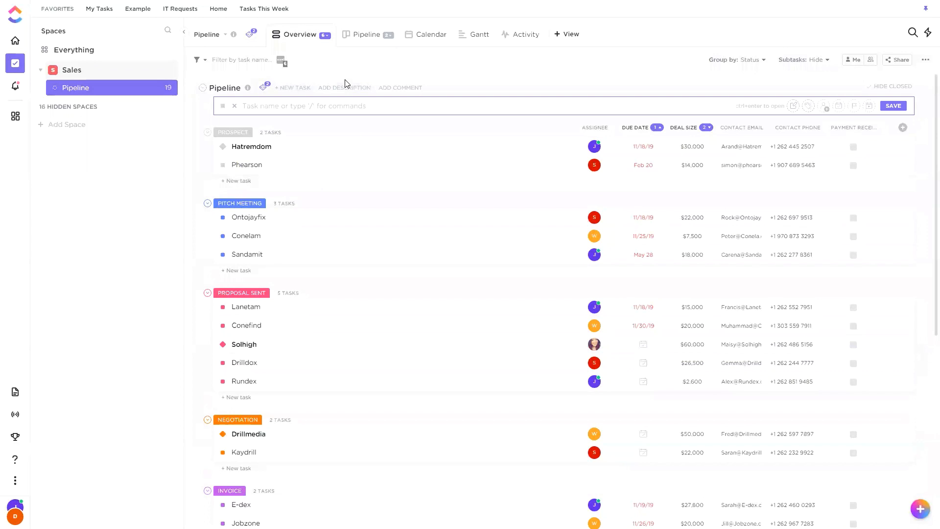
text(Client 1)
key(Return)
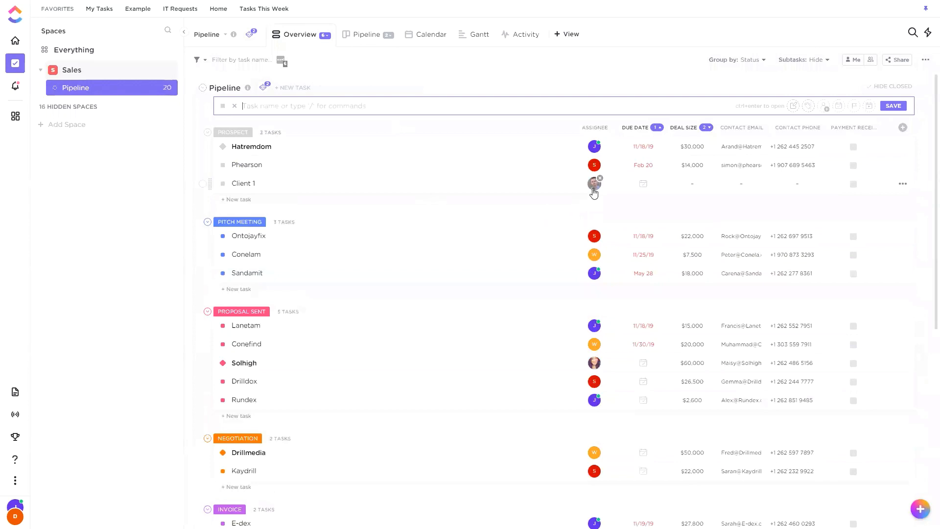
Open the Client 1 task, check its assignee and list of watchers, and close the task.
click(508, 168)
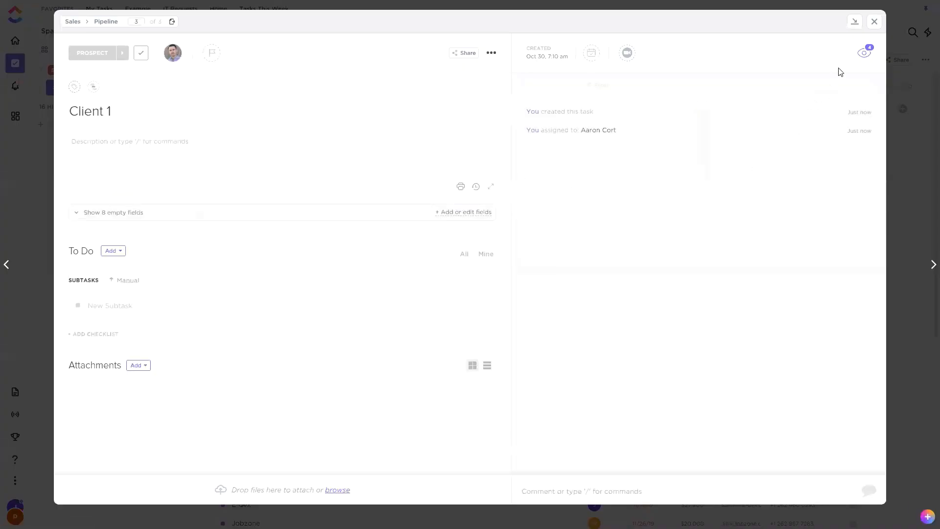
click(864, 53)
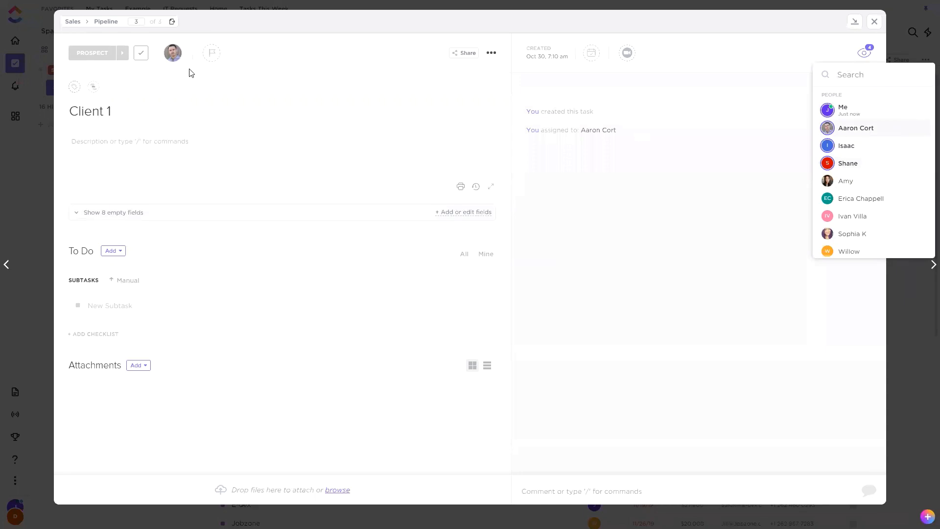
click(850, 29)
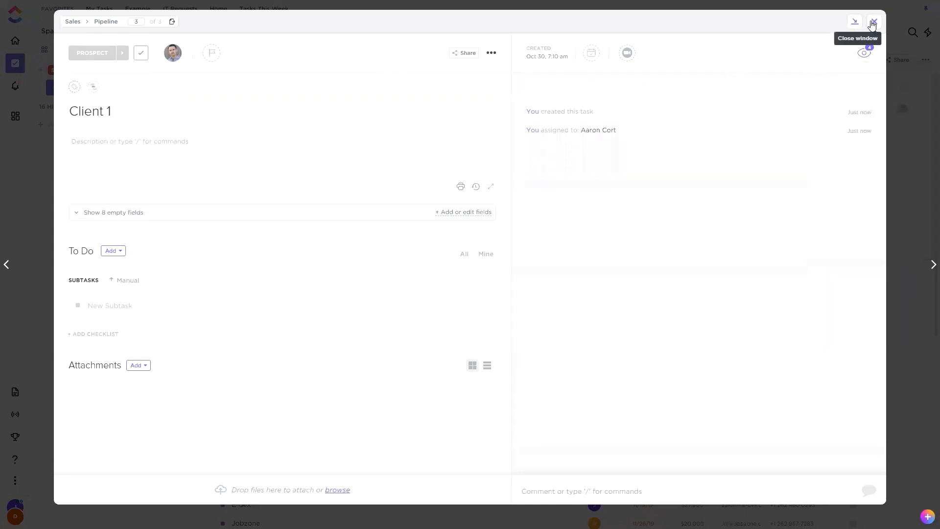
click(873, 23)
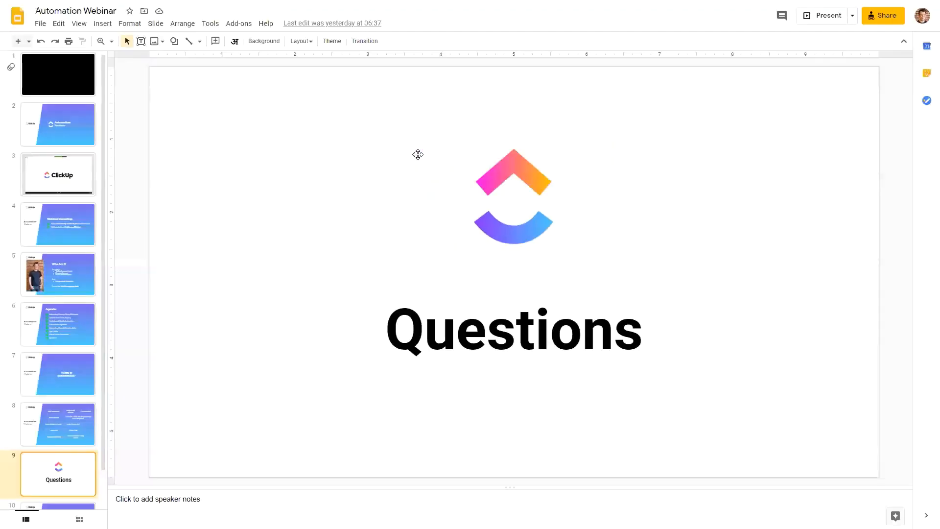
Switch to the Automation Webinar deck in Google Slides and show slide 8.
click(55, 434)
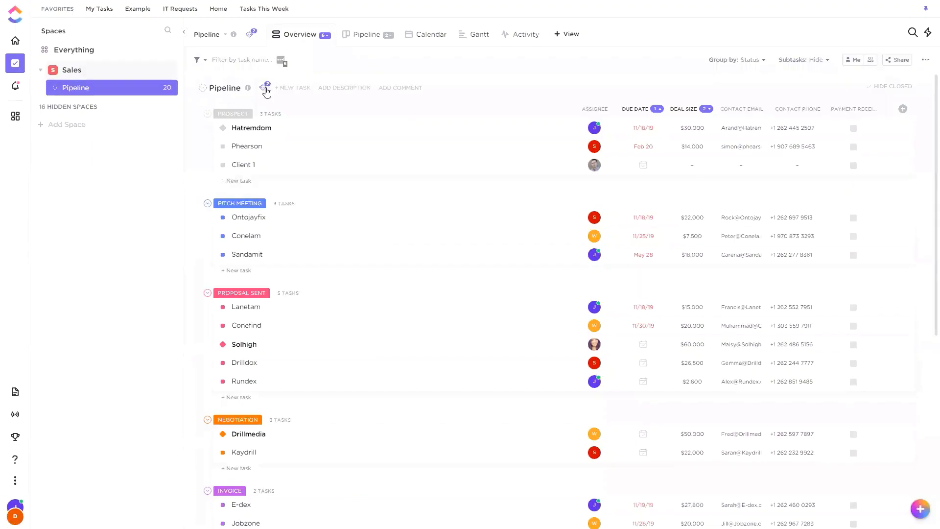
Delete both active shortcut automations of the Pipeline list, the automatic assignee and the automatic watchers.
click(267, 90)
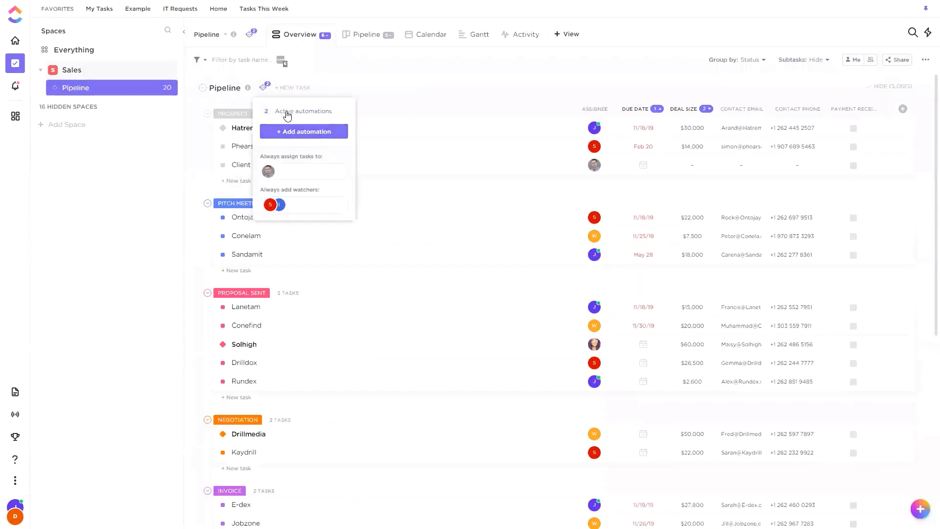
click(288, 113)
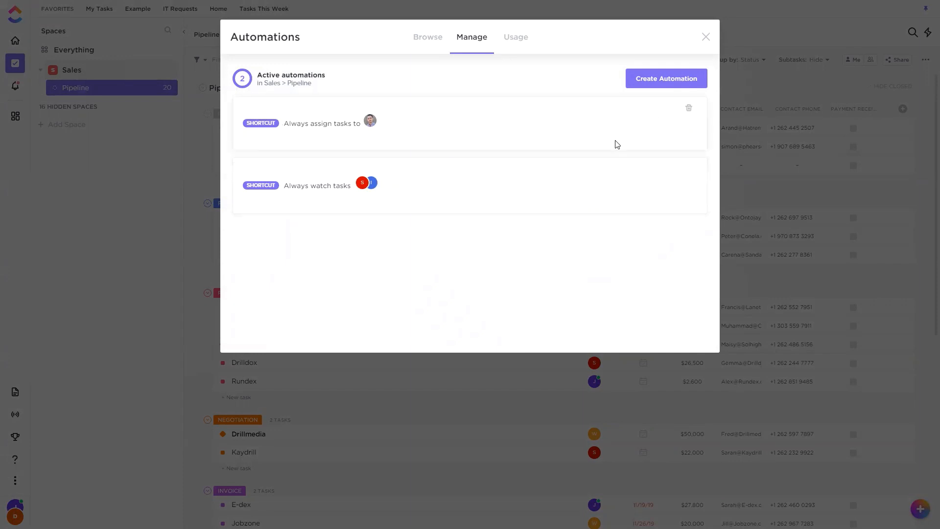
click(688, 108)
click(553, 244)
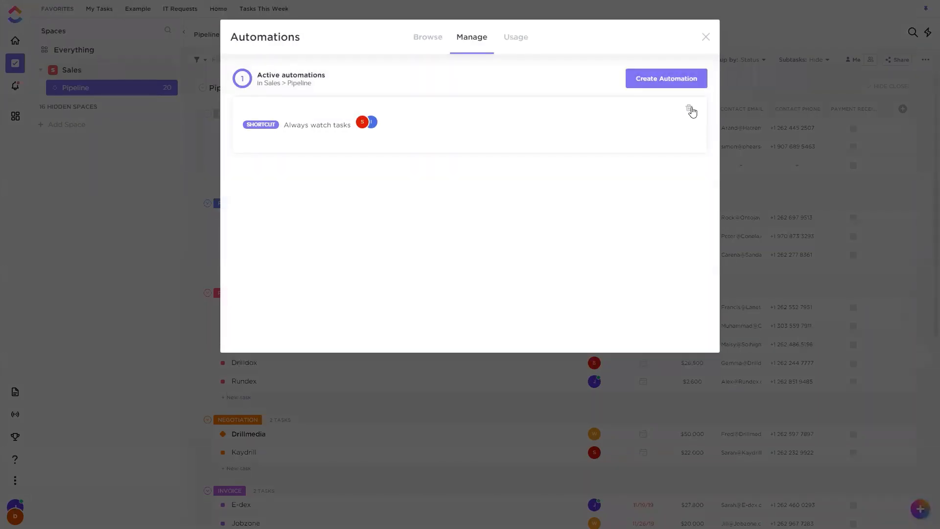
click(689, 109)
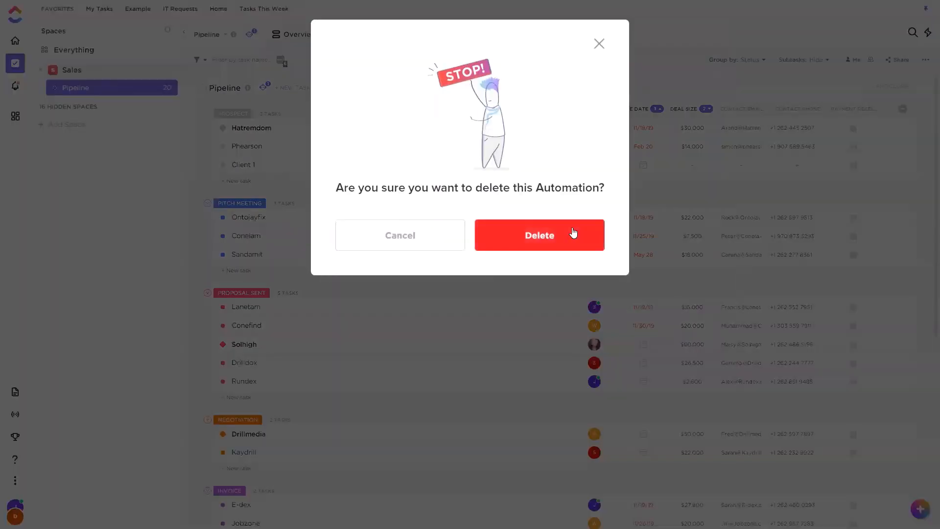
click(573, 233)
click(424, 45)
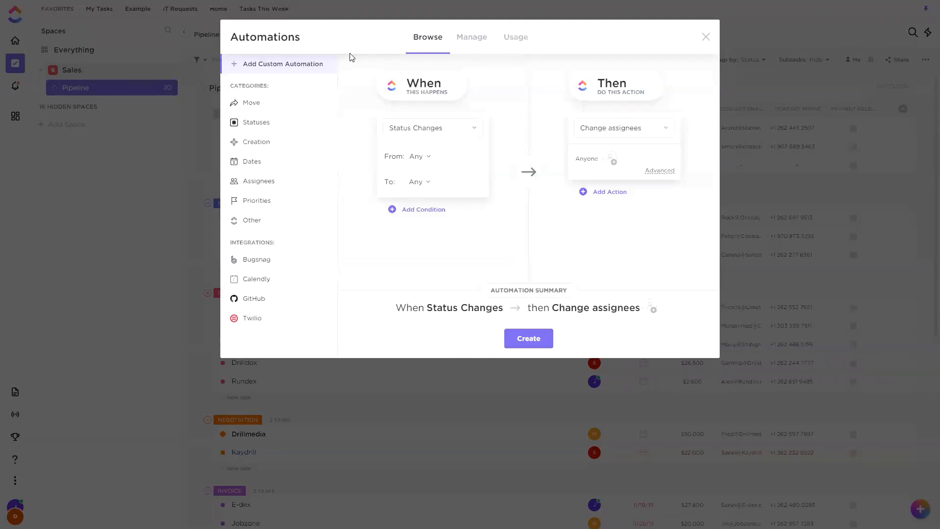
click(313, 62)
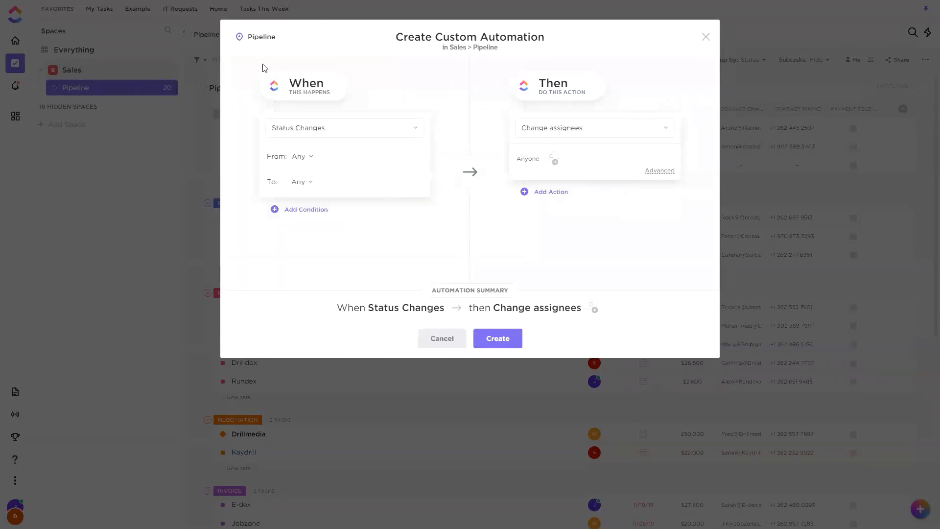
click(332, 131)
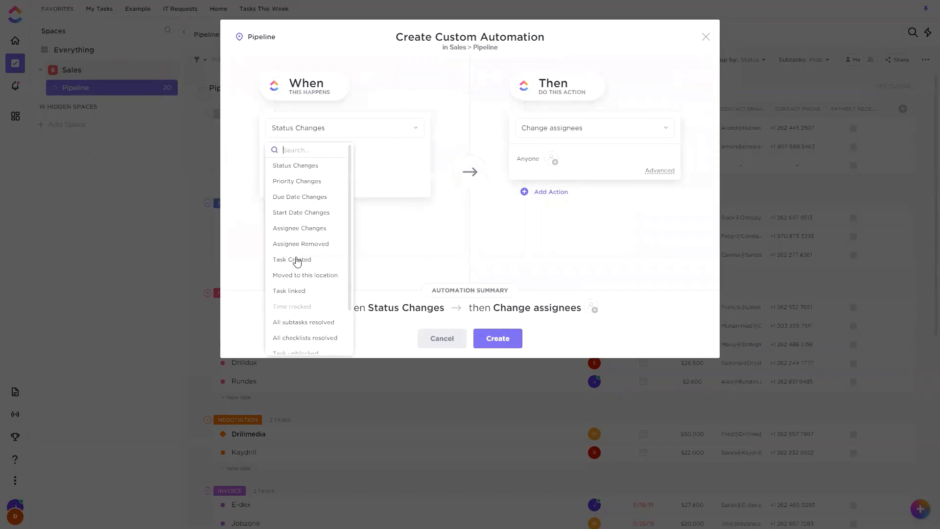
click(297, 260)
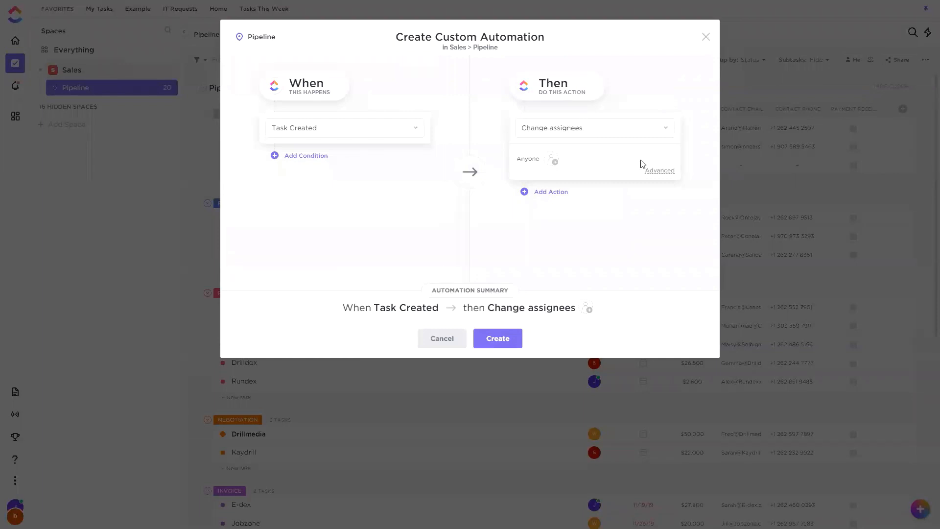
click(549, 161)
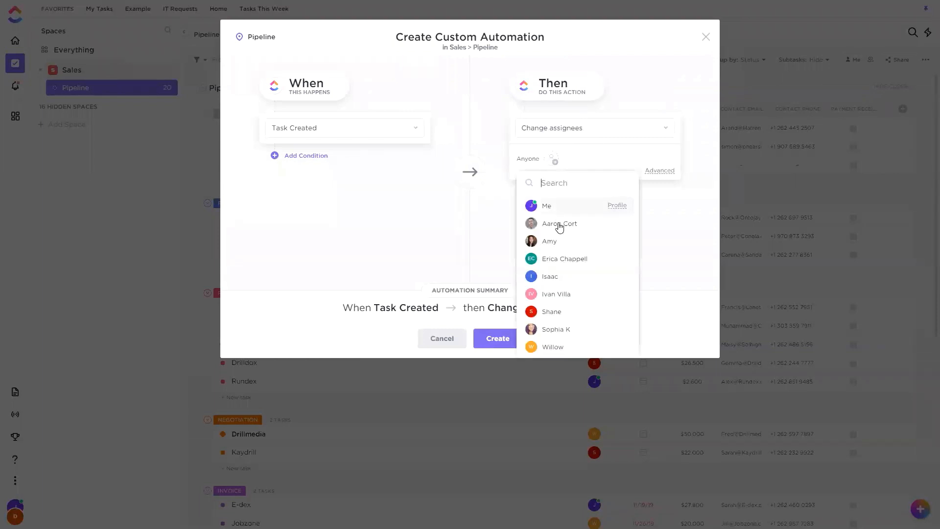
click(560, 223)
click(729, 235)
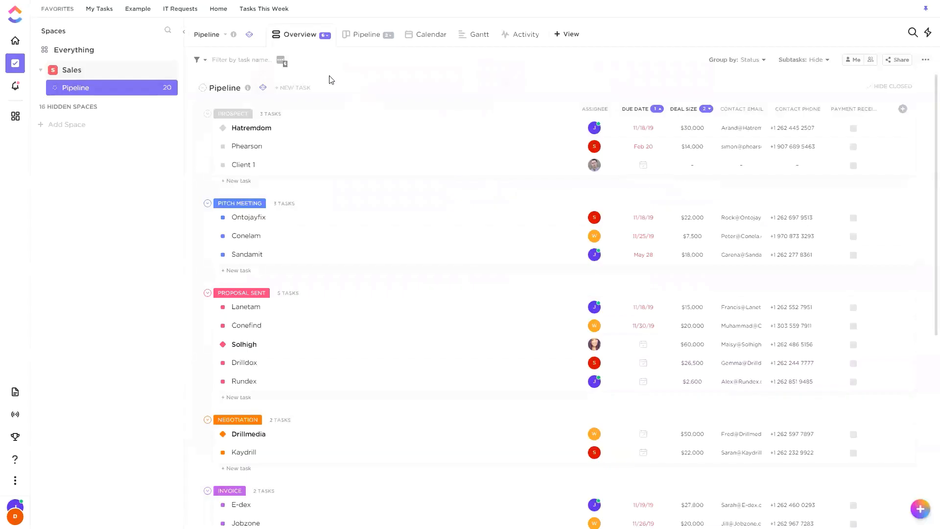
Start a custom automation for the Pipeline list with Task Created as its trigger.
click(262, 88)
click(291, 132)
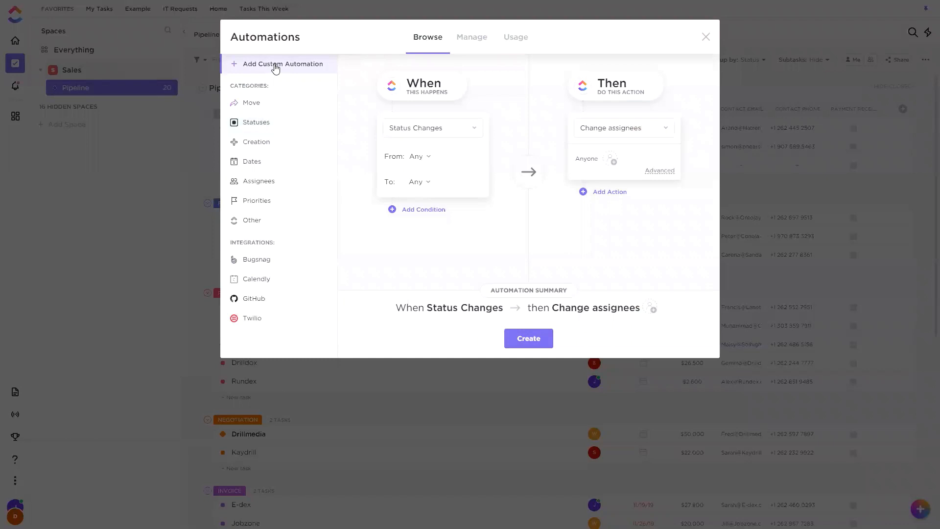
click(275, 67)
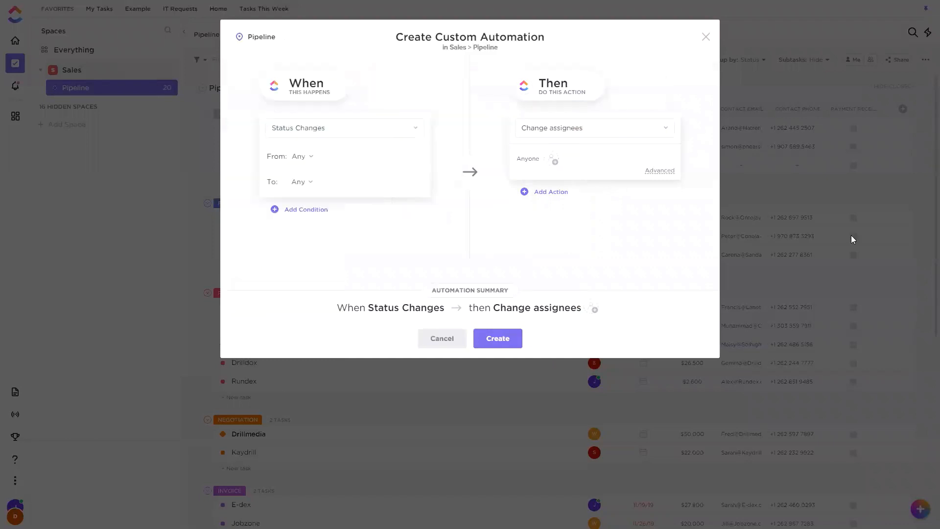
click(370, 132)
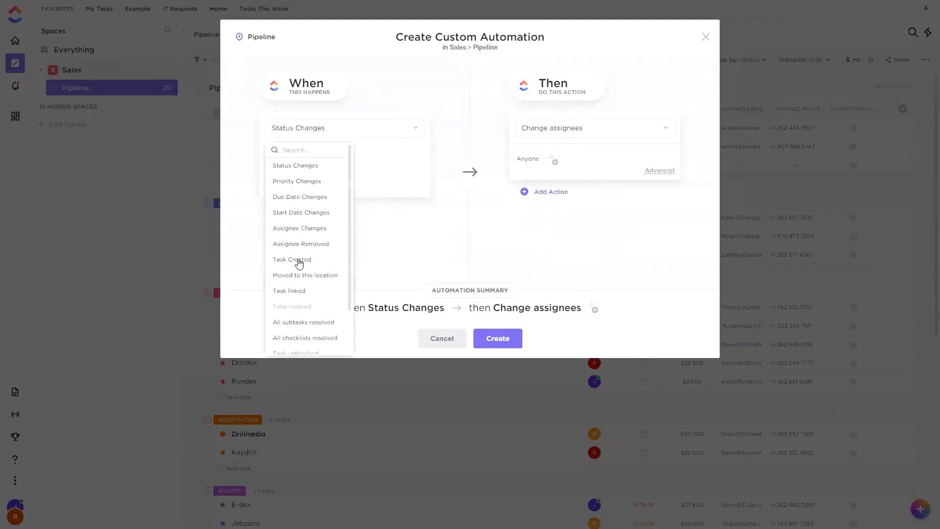
click(300, 260)
Set the action to Change assignees, add the second team member in the people list, and expand the advanced assignee options.
click(563, 129)
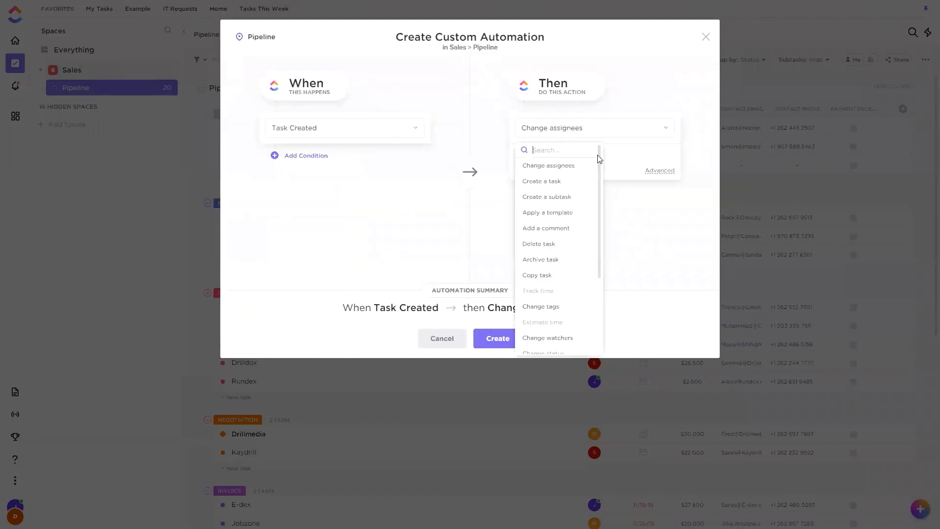
click(541, 162)
click(553, 157)
click(636, 222)
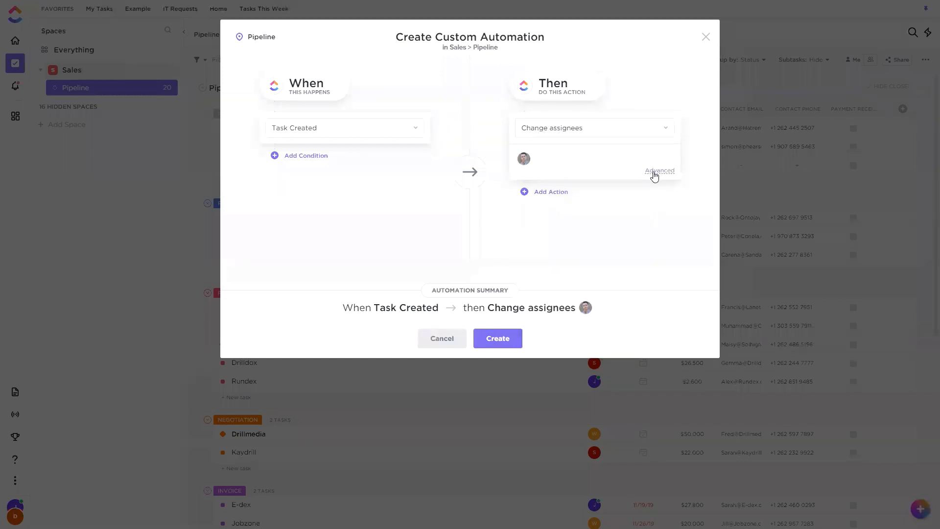
click(655, 172)
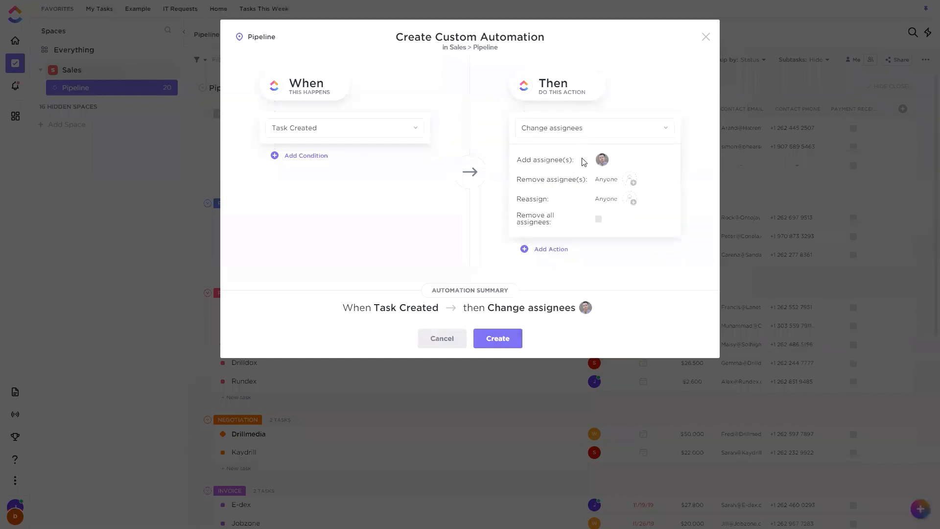
drag(526, 198, 548, 198)
click(563, 203)
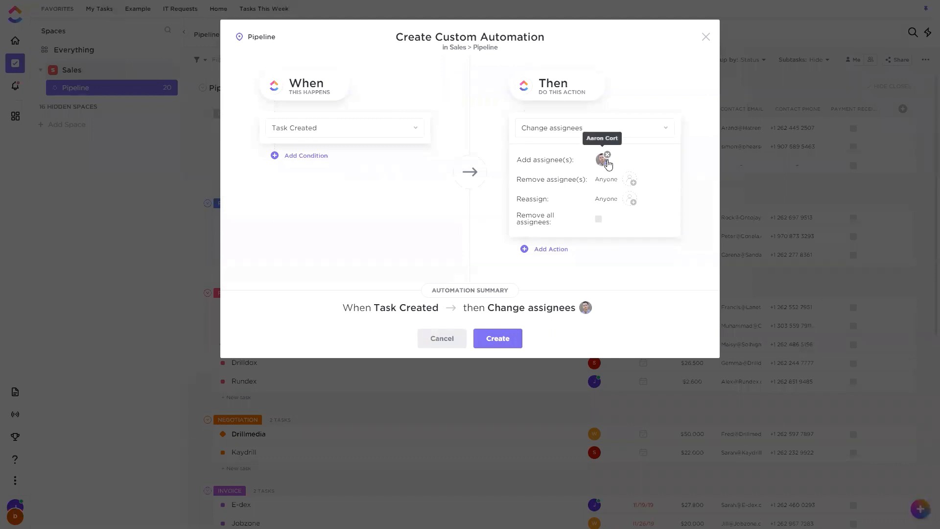
Add a Change watchers action that adds the two team members with the S and I avatars as watchers.
click(551, 249)
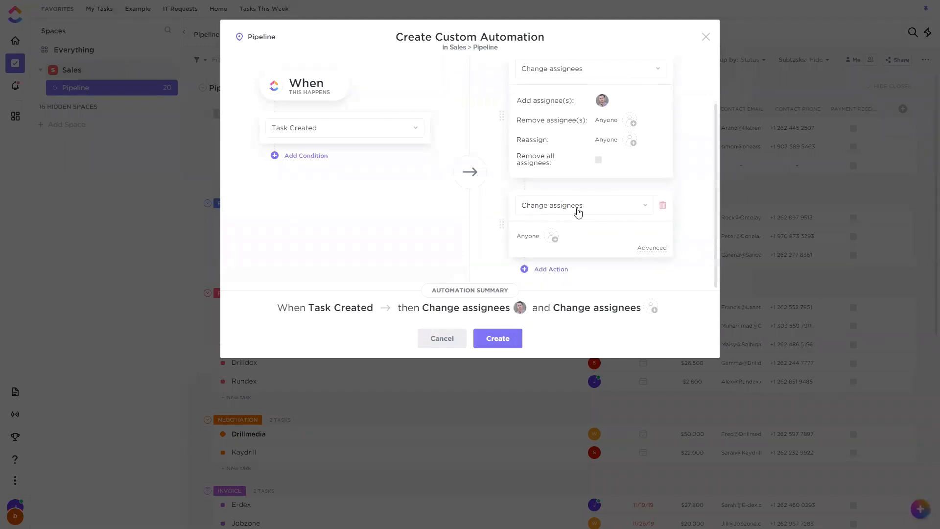
click(578, 212)
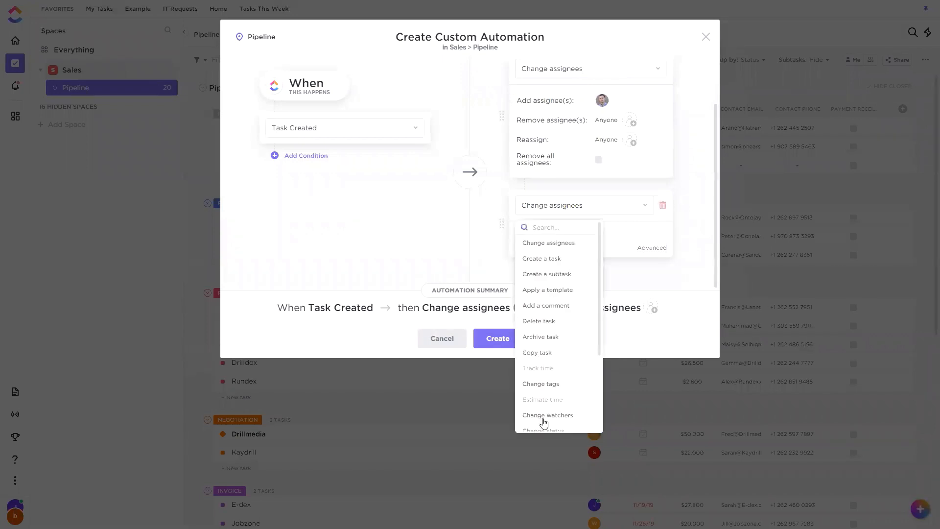
click(547, 415)
scroll(612, 227, down, 1)
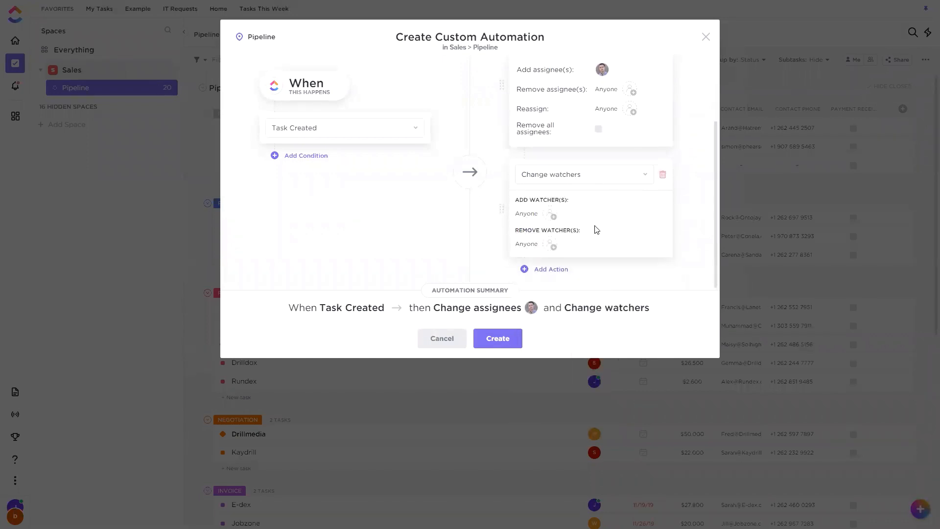
click(549, 213)
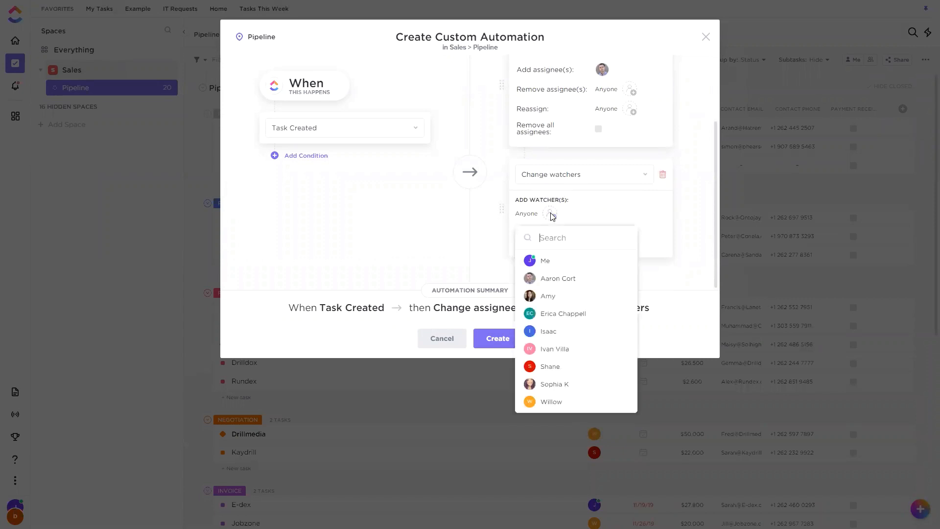
click(552, 332)
click(682, 258)
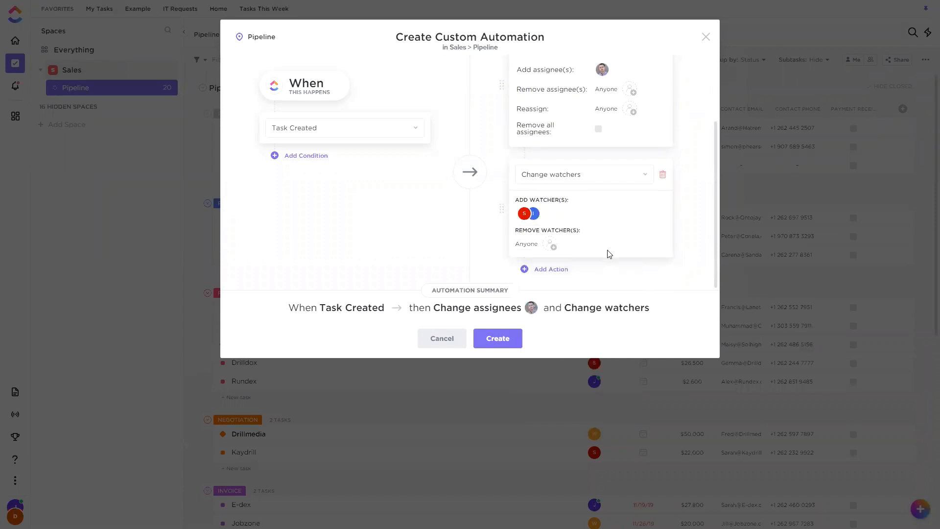
Add a Set custom field action to the automation and choose Job as its field.
click(546, 269)
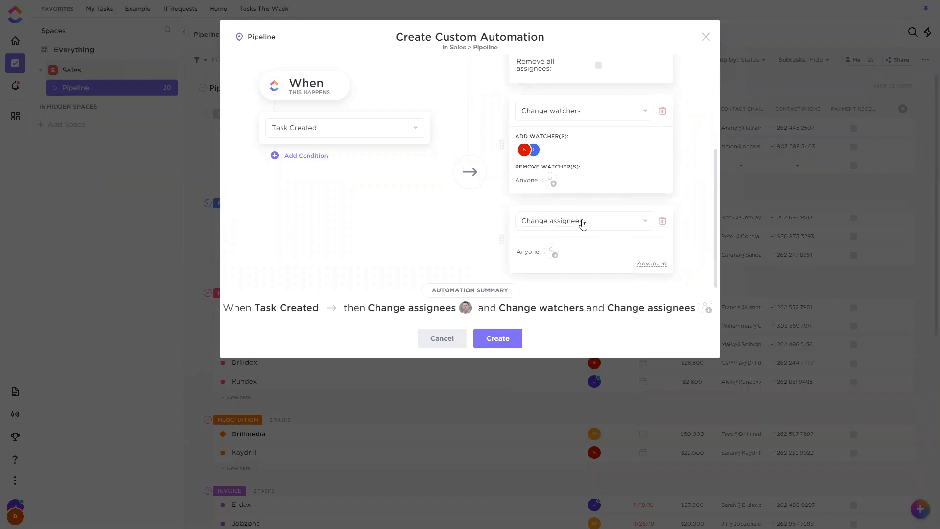
click(583, 223)
scroll(577, 323, down, 3)
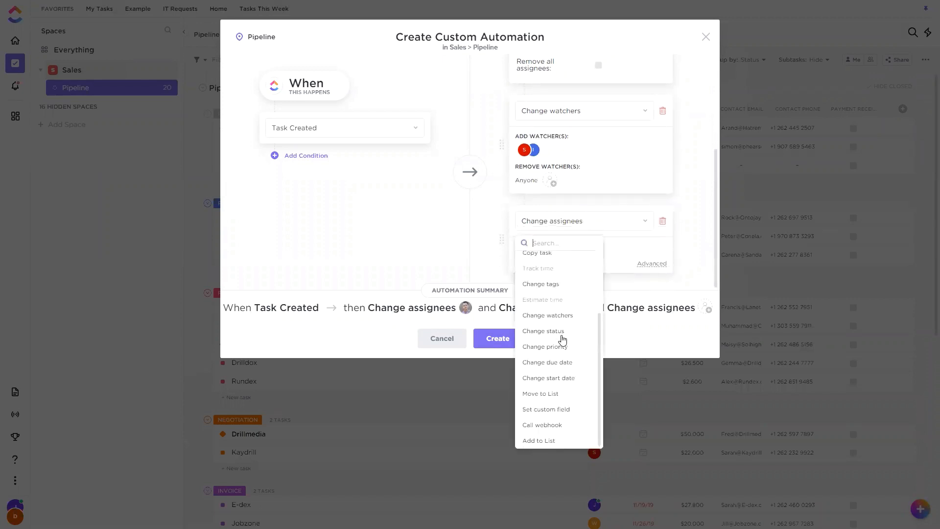
click(538, 410)
scroll(628, 287, down, 2)
click(621, 222)
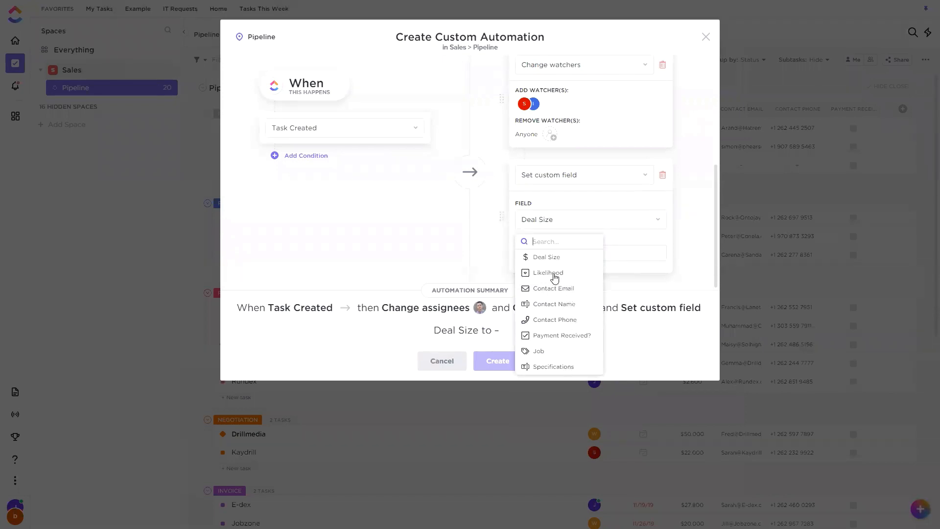
click(539, 351)
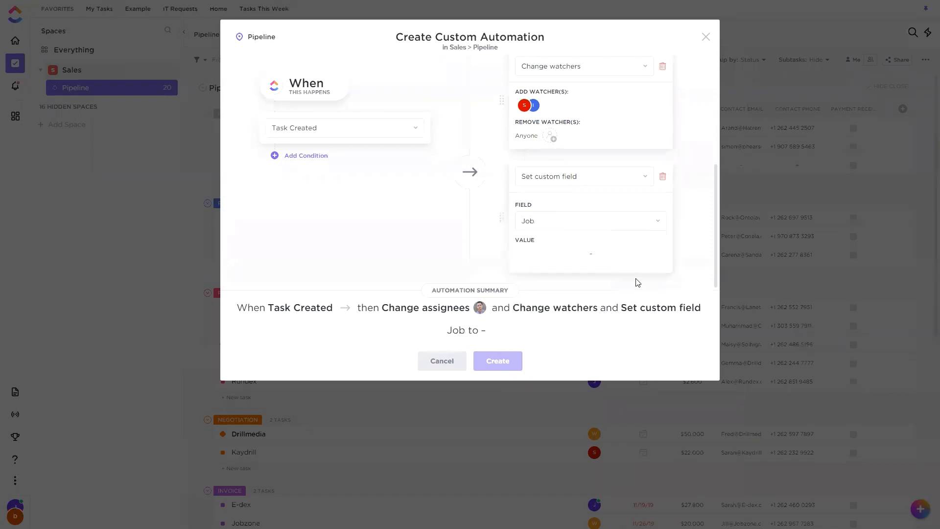
Set the Job field's value to Job A and create the automation.
click(598, 255)
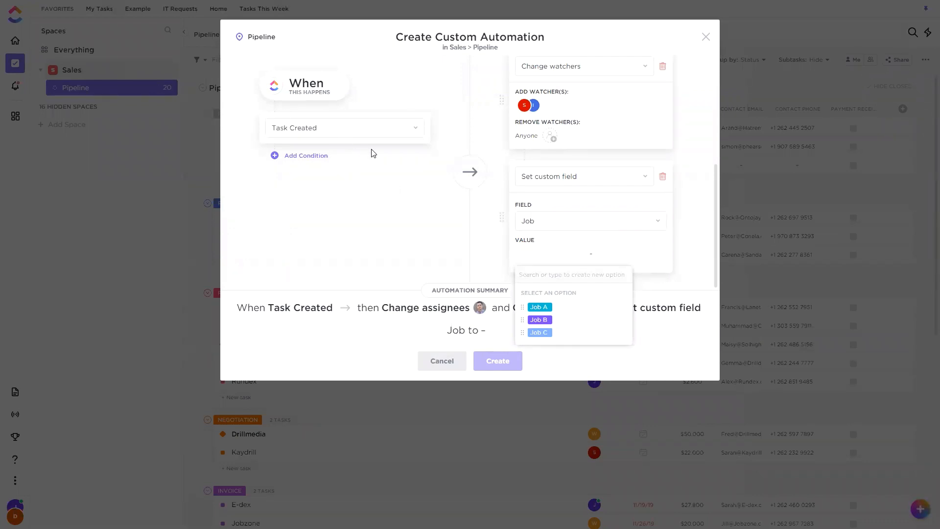
click(540, 308)
click(671, 251)
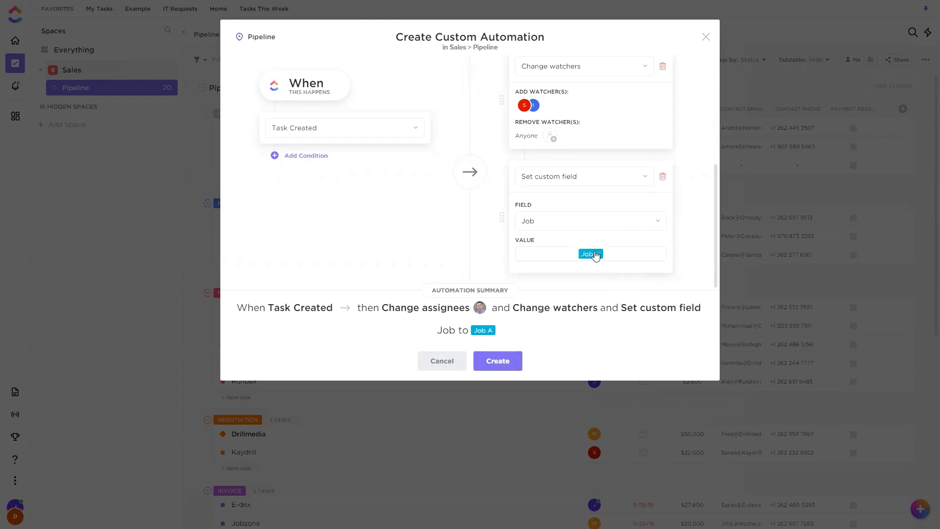
click(494, 365)
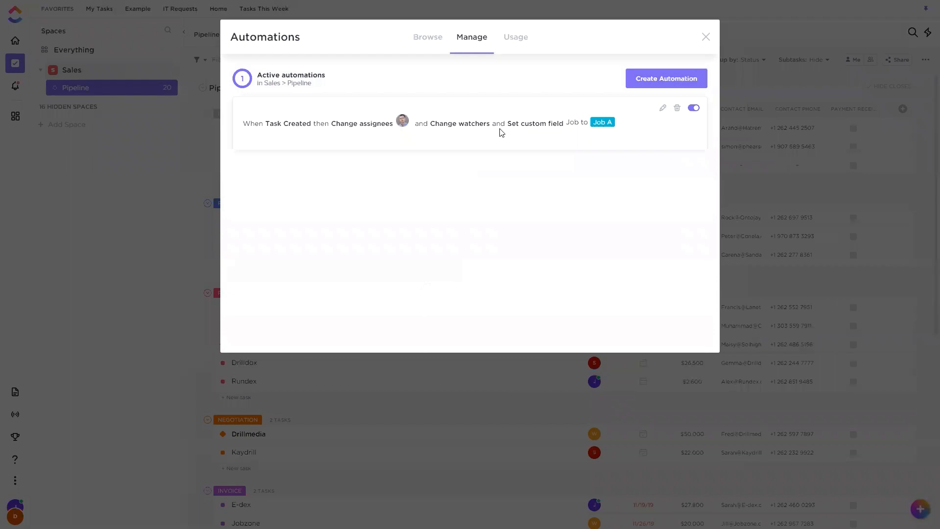
key(Escape)
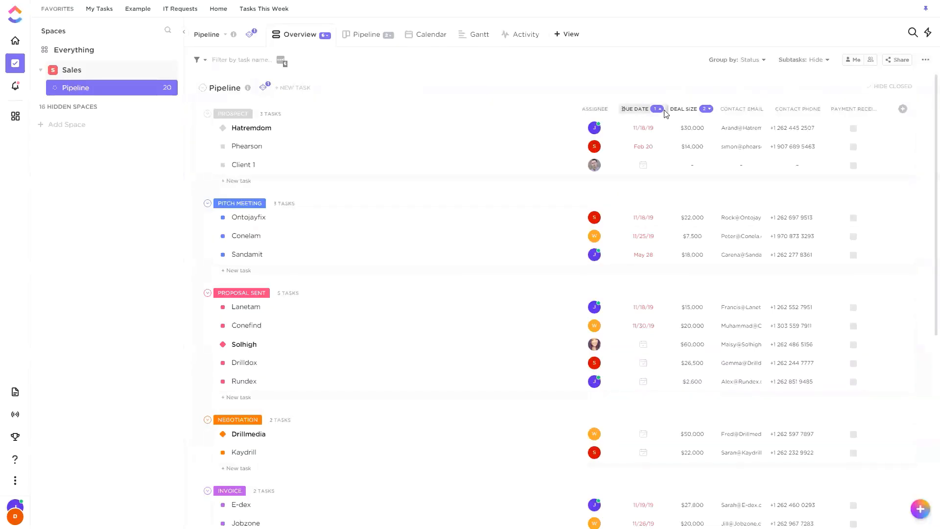
Open the Pipeline list's active automation for editing, review its actions, and leave without saving.
click(263, 87)
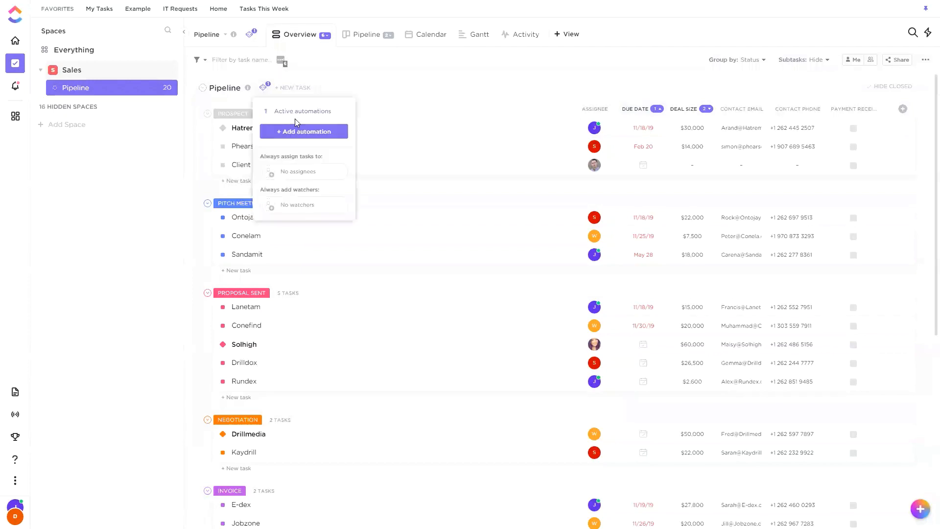
click(315, 111)
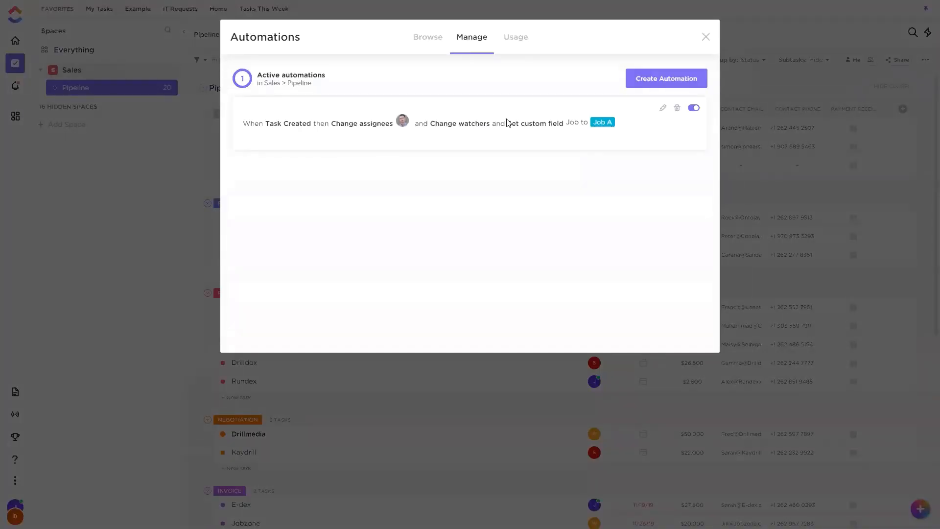
click(663, 109)
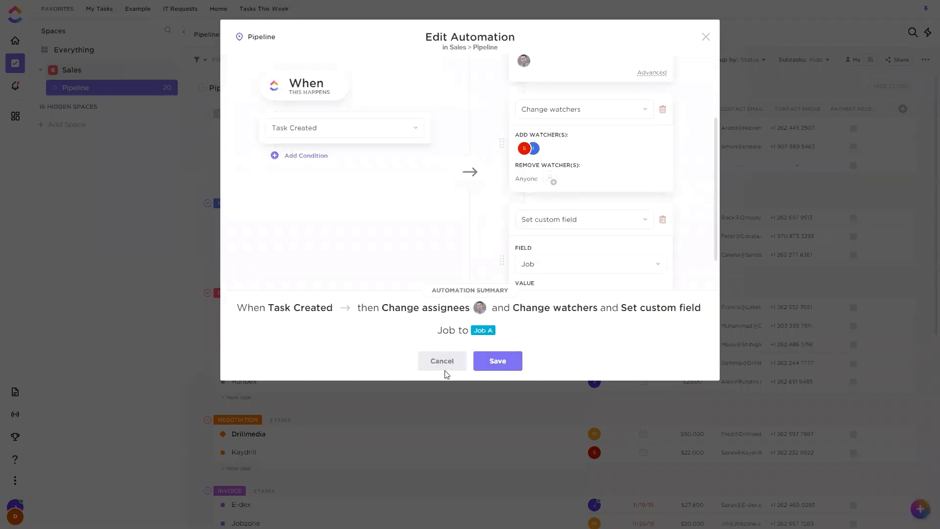
click(460, 360)
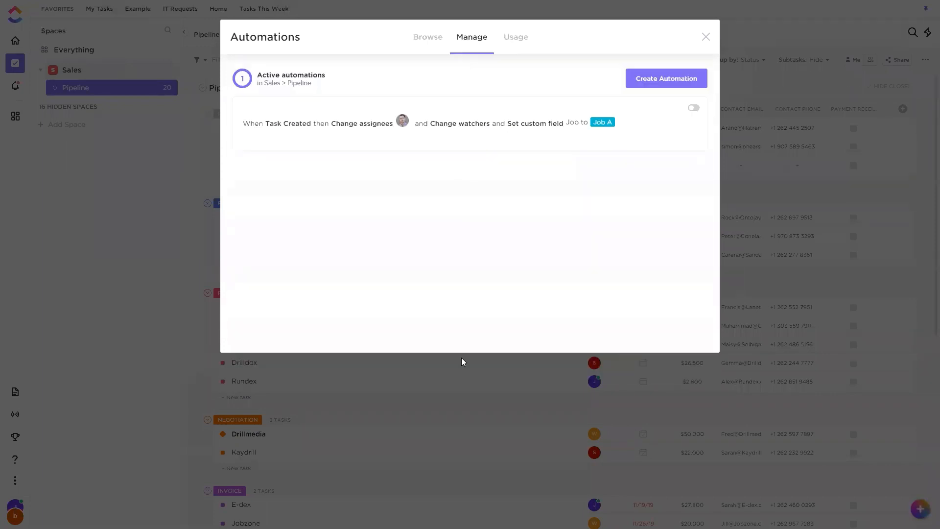
click(725, 38)
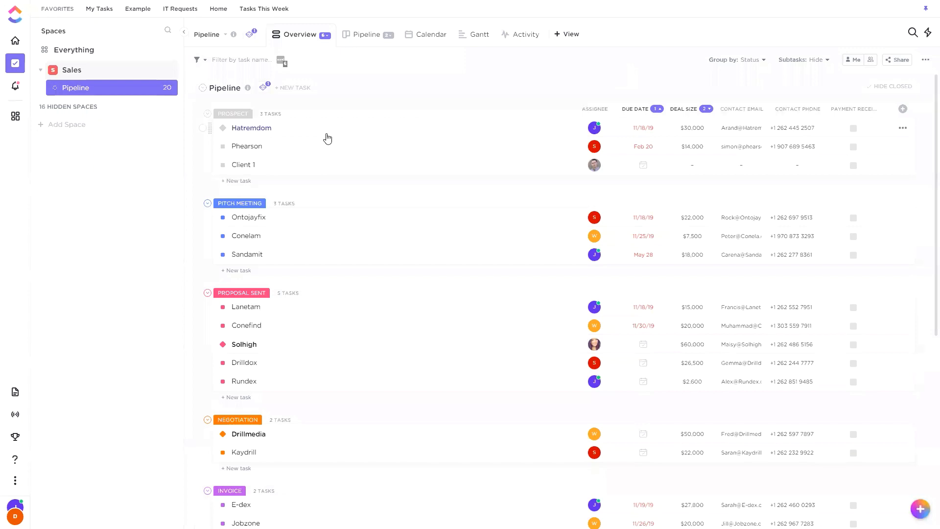
Create a new task named Client 2 in the Pipeline list.
click(289, 87)
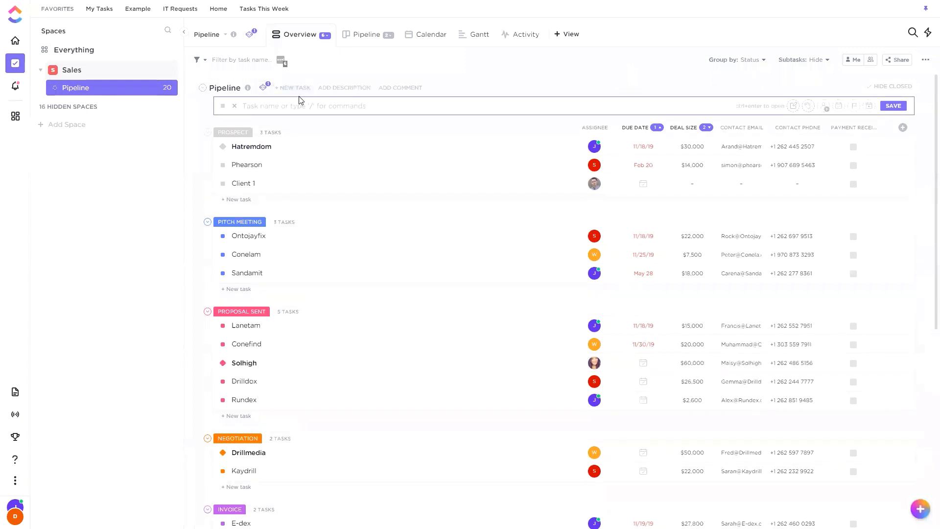
text(Client 2)
key(Return)
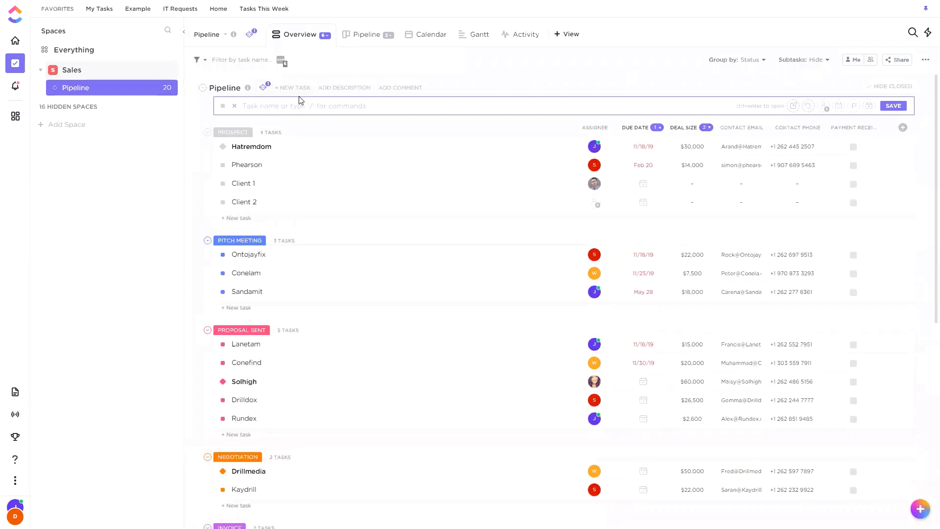
click(421, 70)
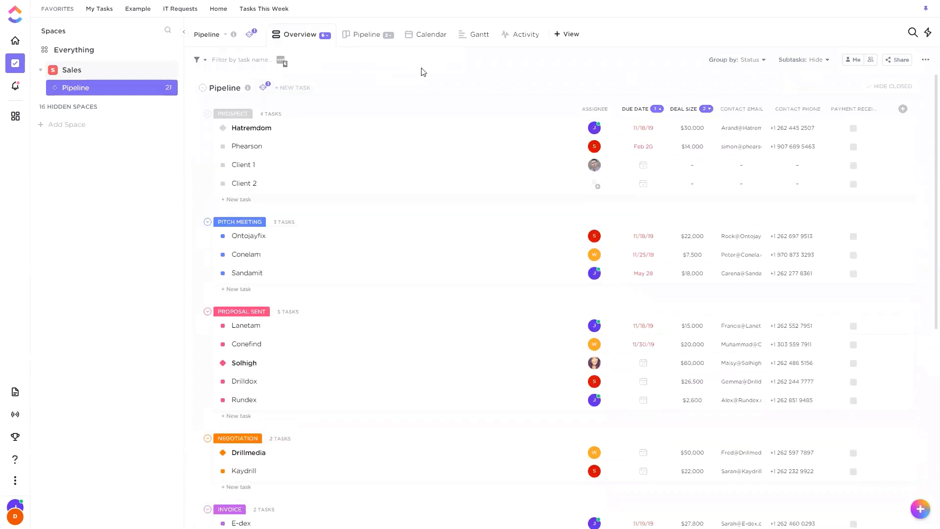
Open the Client 2 task and check its assignee, Job field and watchers.
mouse_move(401, 86)
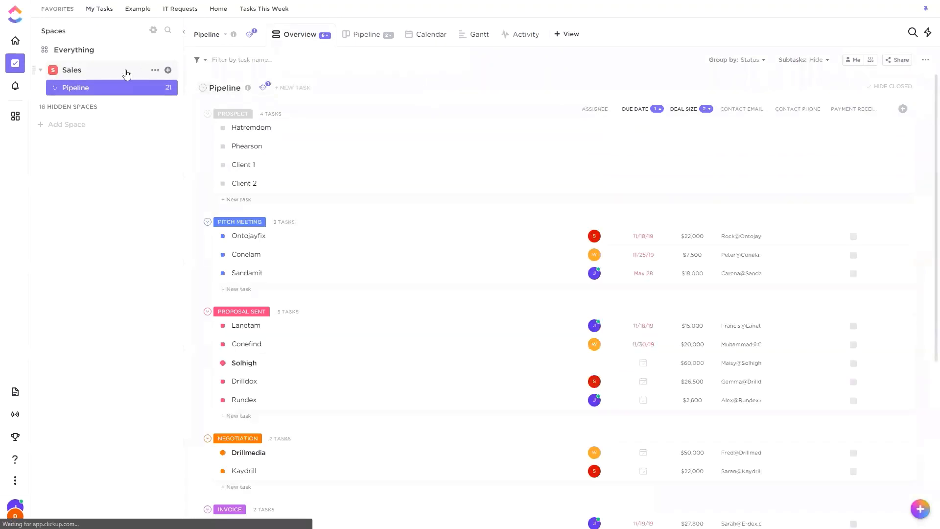
click(360, 184)
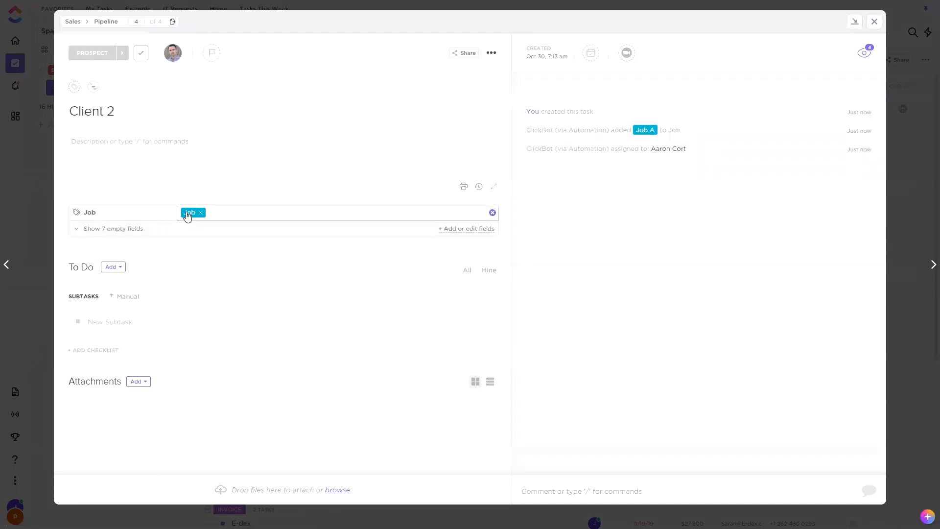
click(865, 53)
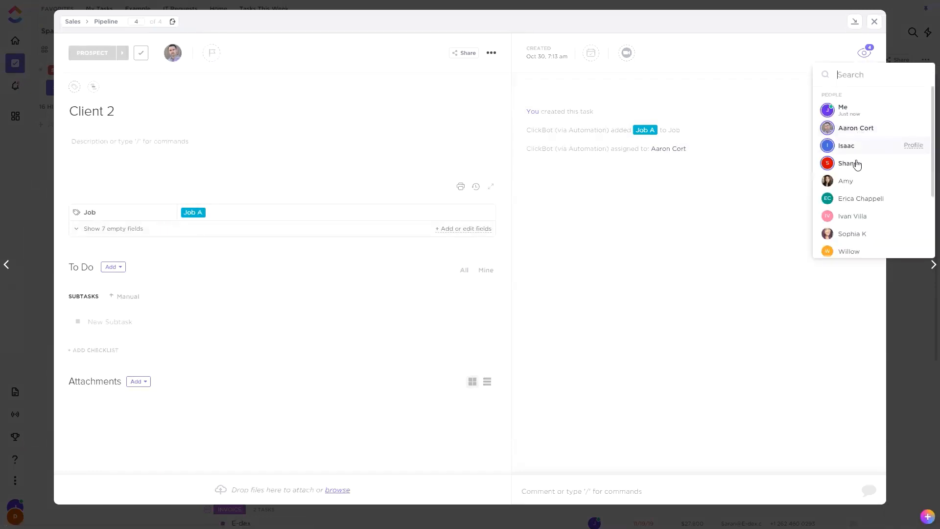
click(743, 254)
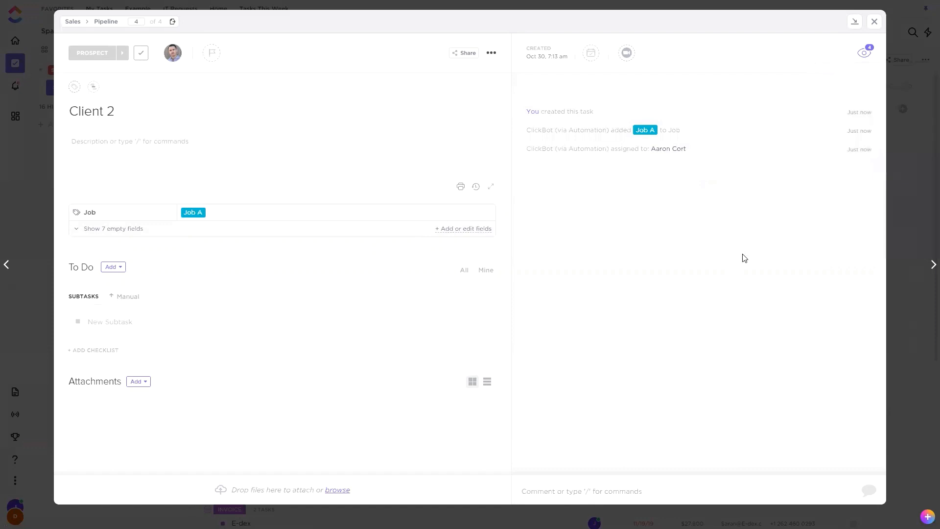
click(874, 21)
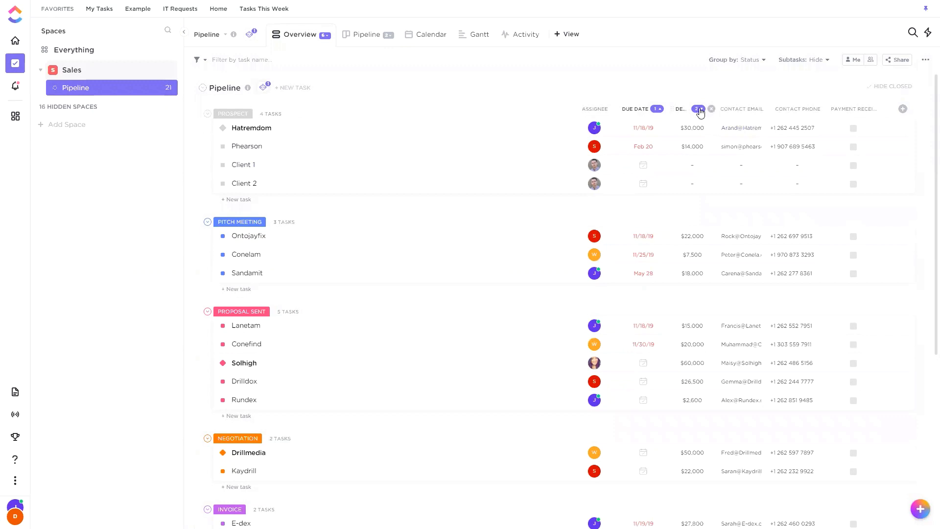
Start another custom automation for the Pipeline list with Status Changes as its trigger, from Any to Any status.
mouse_move(694, 199)
click(263, 88)
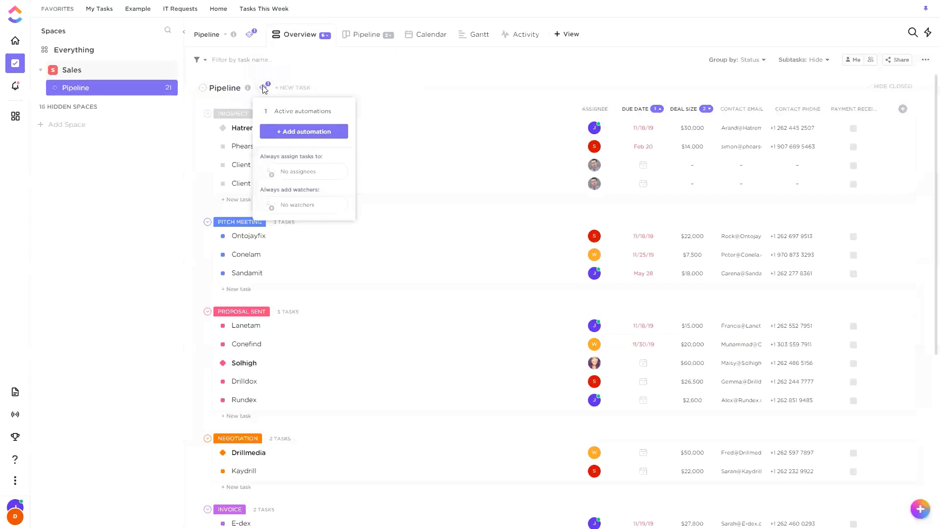
click(289, 135)
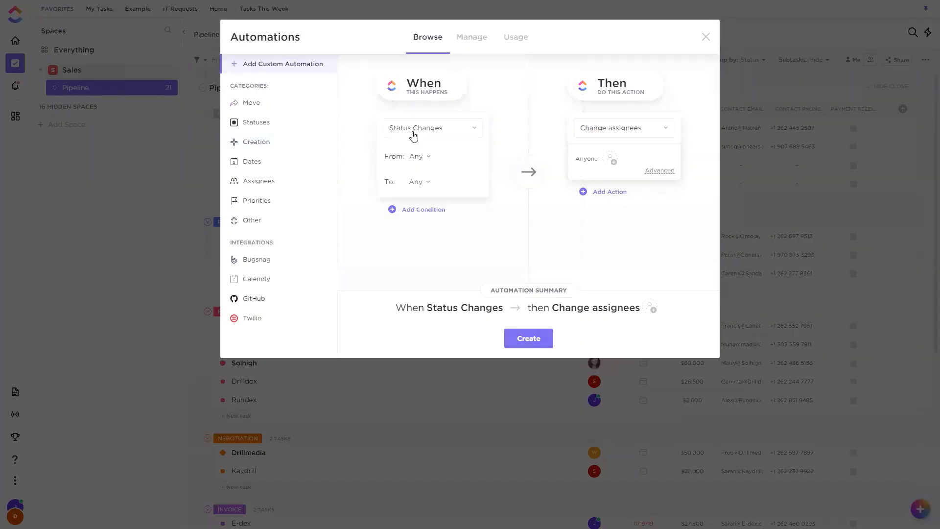
click(450, 131)
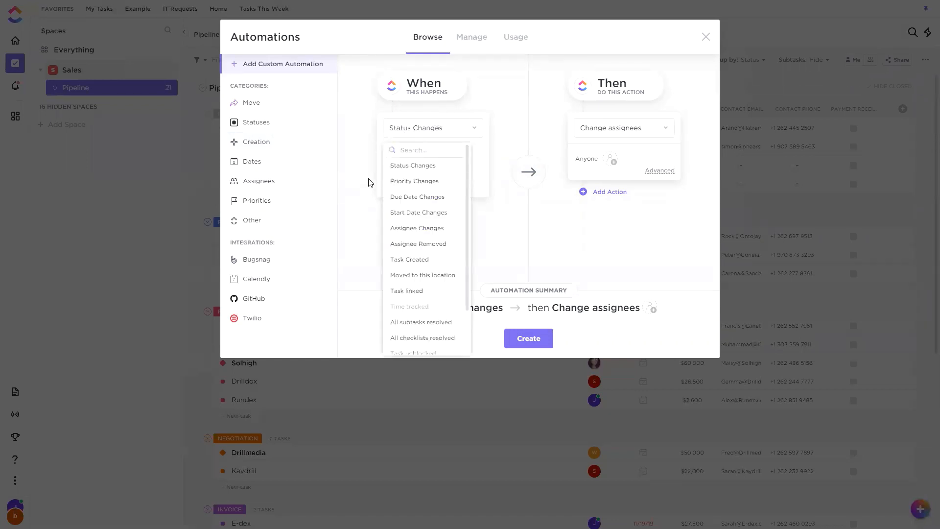
click(408, 167)
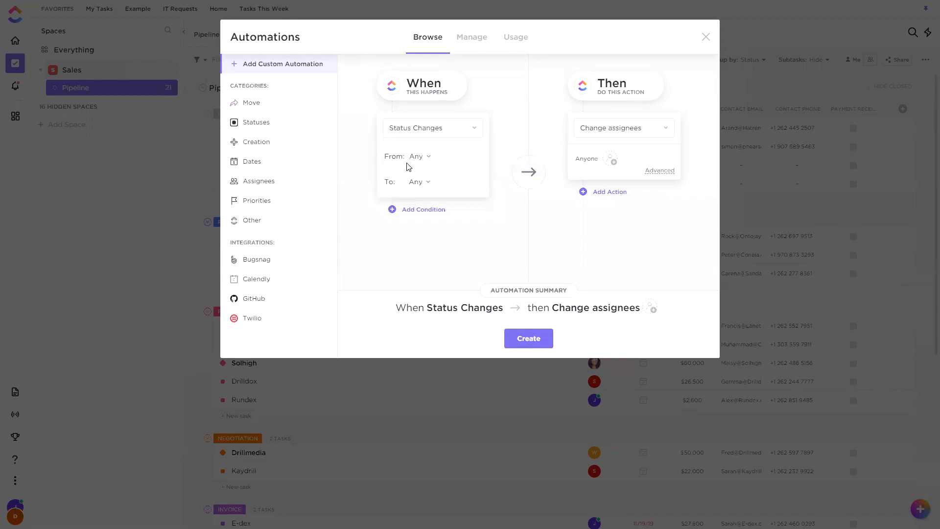
click(416, 158)
click(390, 207)
click(419, 181)
click(391, 246)
Add a Custom Field condition to the trigger and choose Deal Size as its field.
click(424, 210)
click(428, 230)
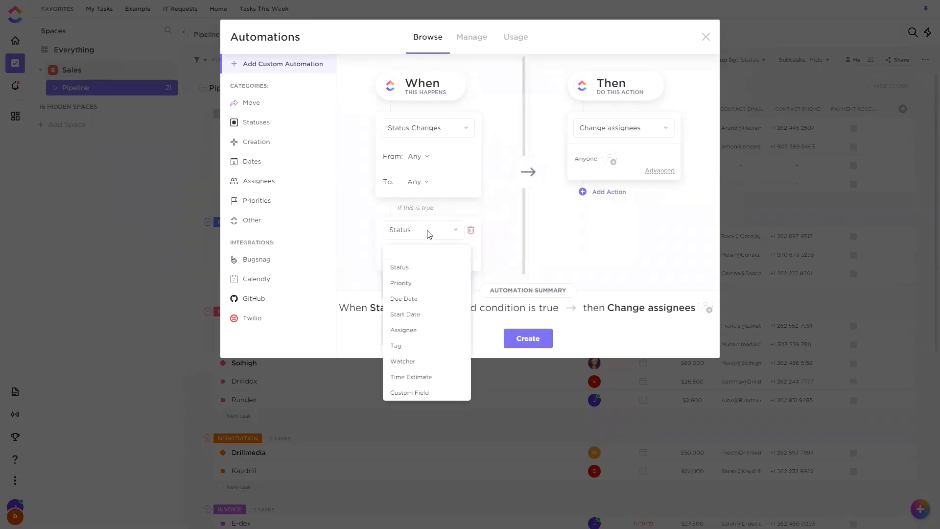
click(427, 393)
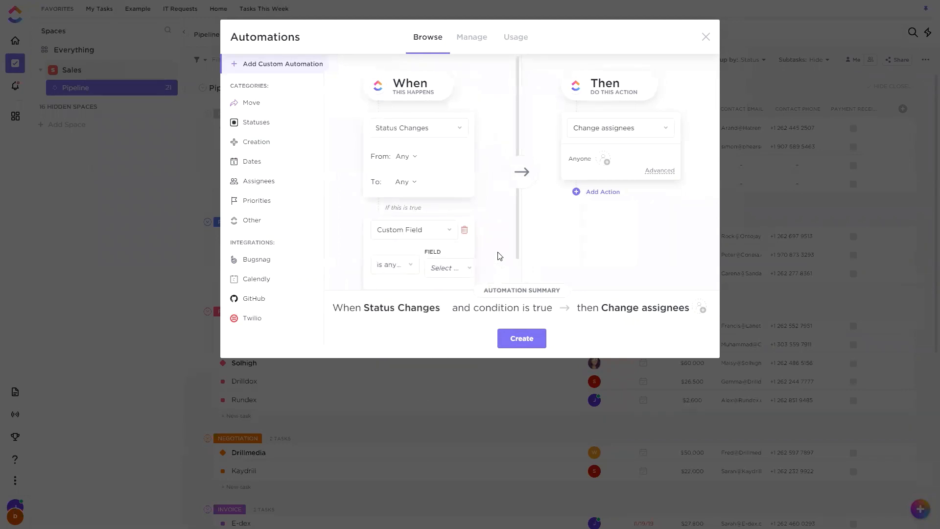
click(457, 267)
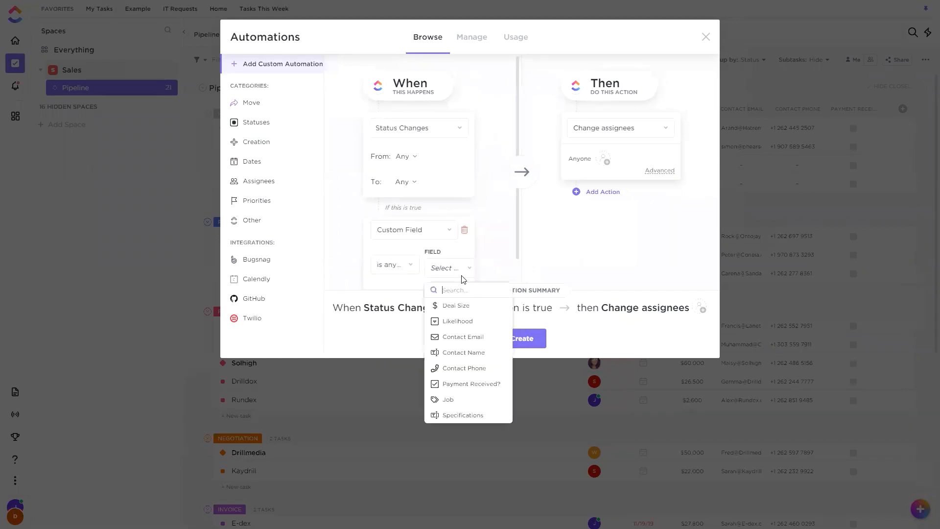
click(472, 305)
scroll(498, 252, down, 2)
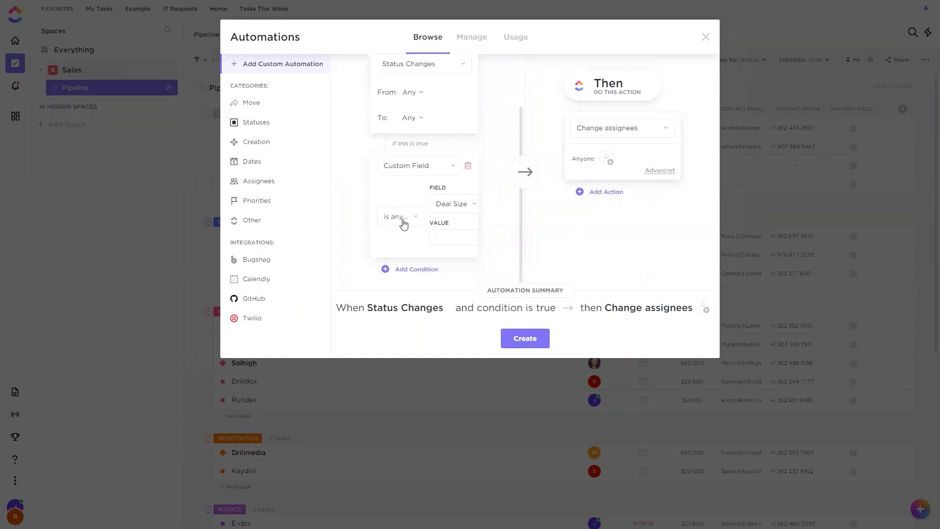
Set the condition's operator to is greater than, reselect Deal Size, and enter $30,000 as the value.
click(403, 220)
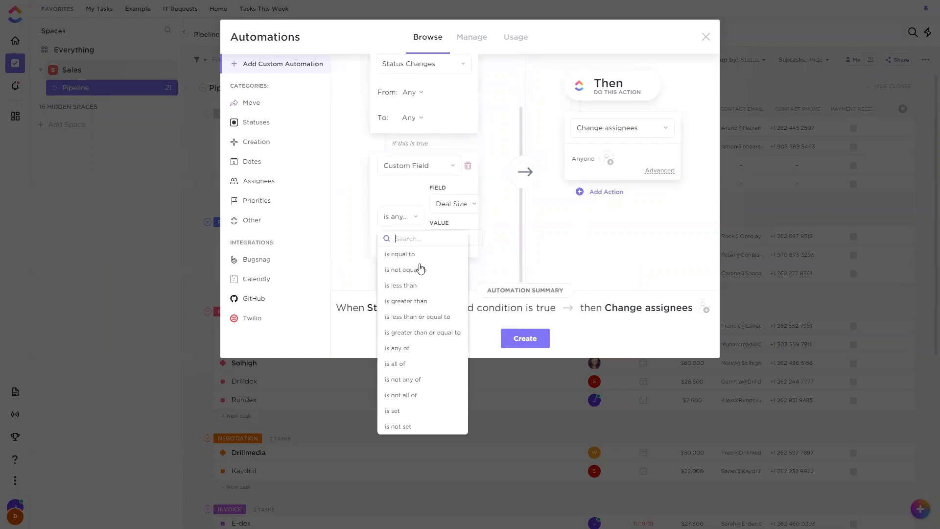
click(426, 301)
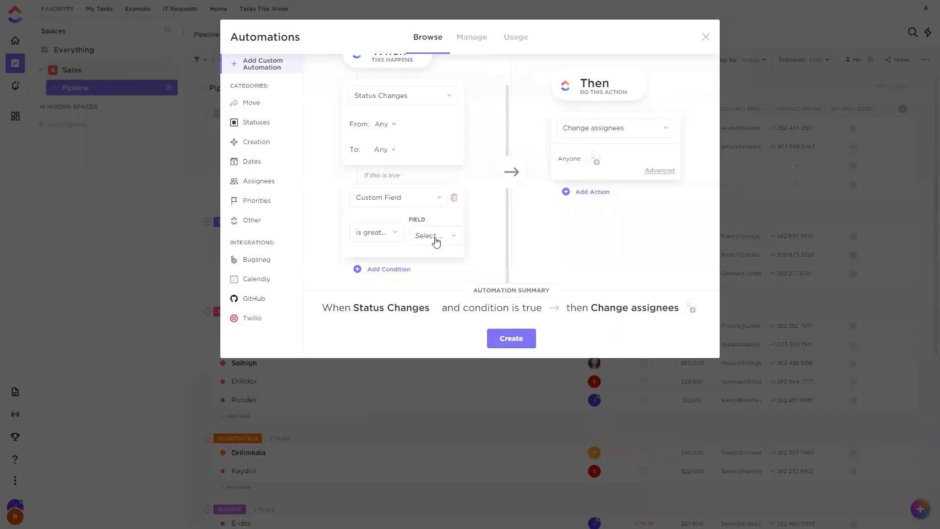
click(435, 235)
click(457, 274)
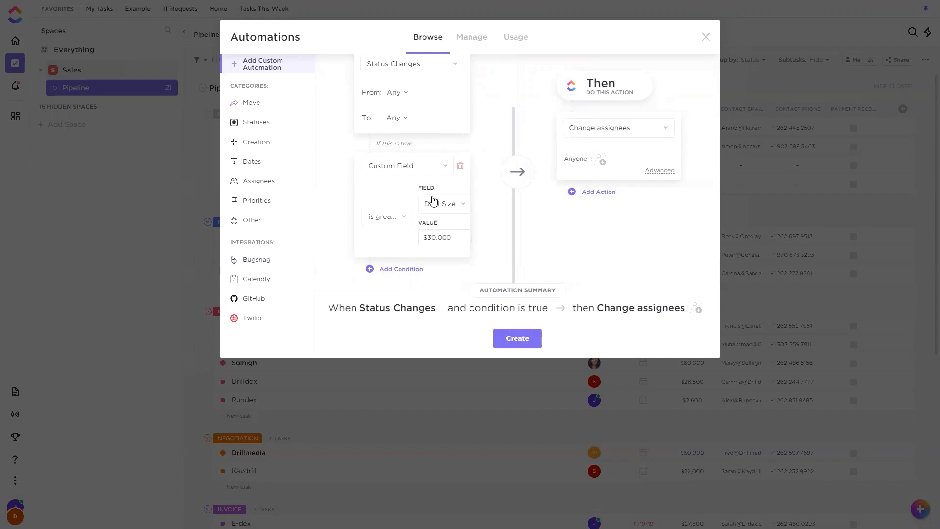
Try to set the action to Change tags with a tag to add, and close the automation without creating it.
scroll(492, 227, up, 3)
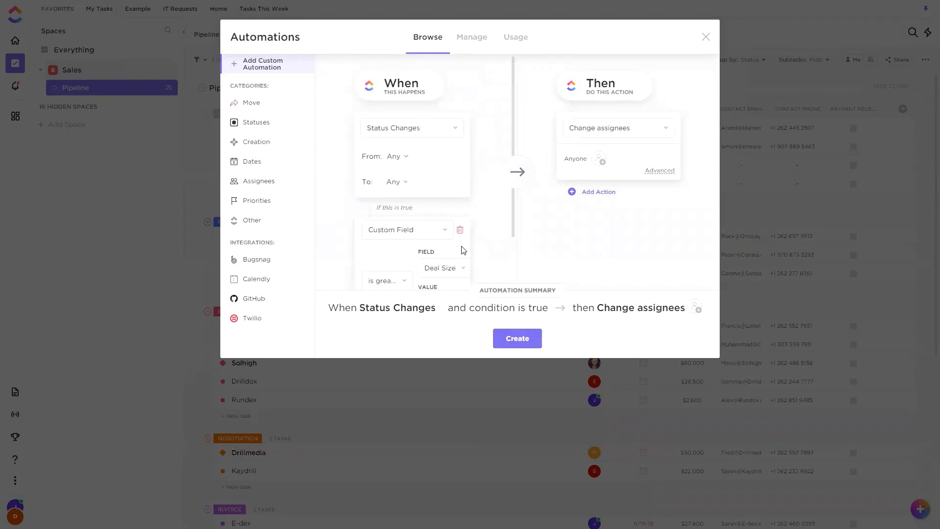
click(612, 133)
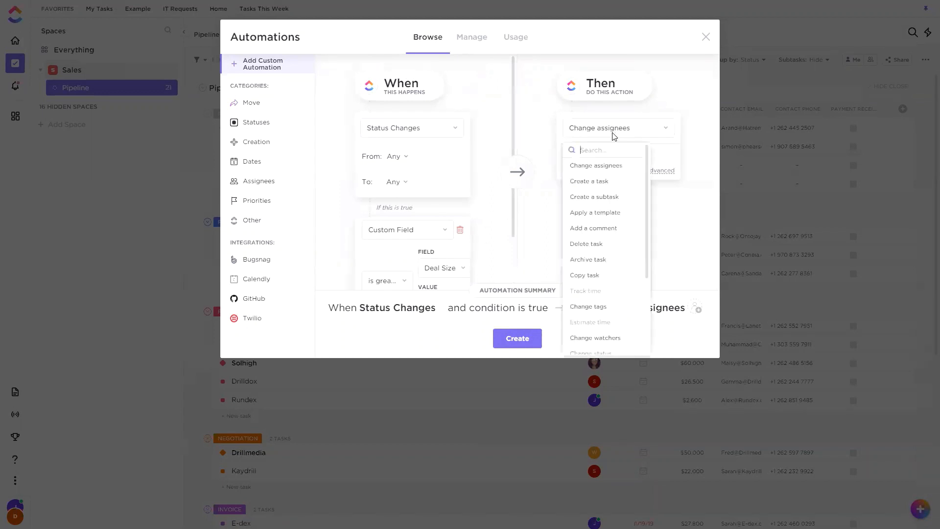
click(588, 308)
click(576, 168)
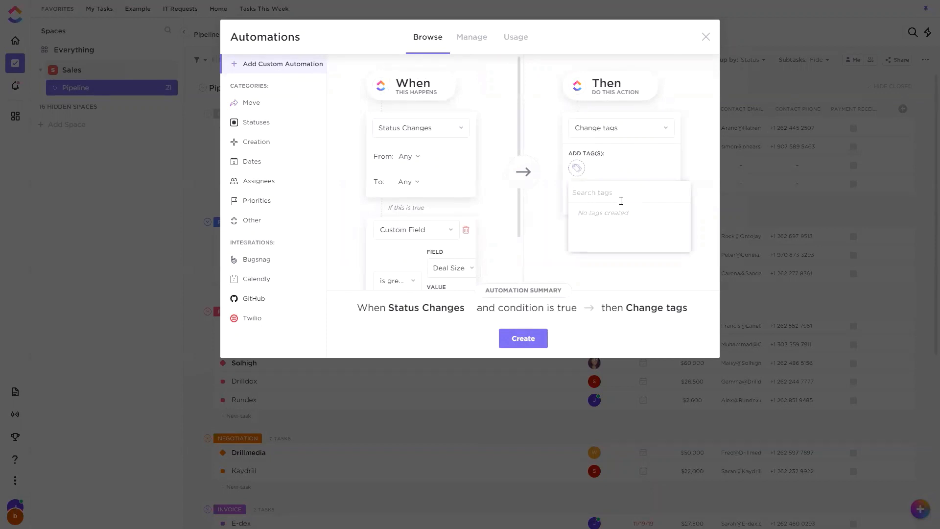
text(big deal)
click(694, 93)
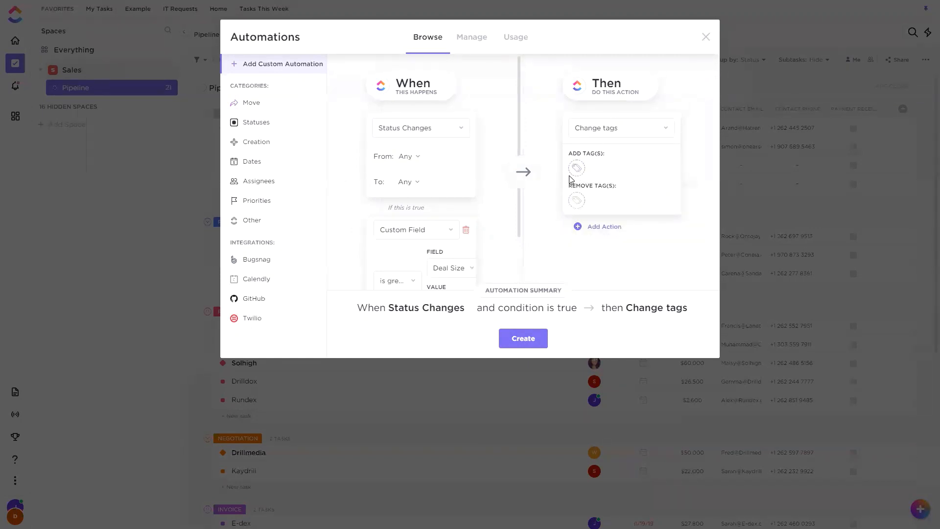
click(705, 36)
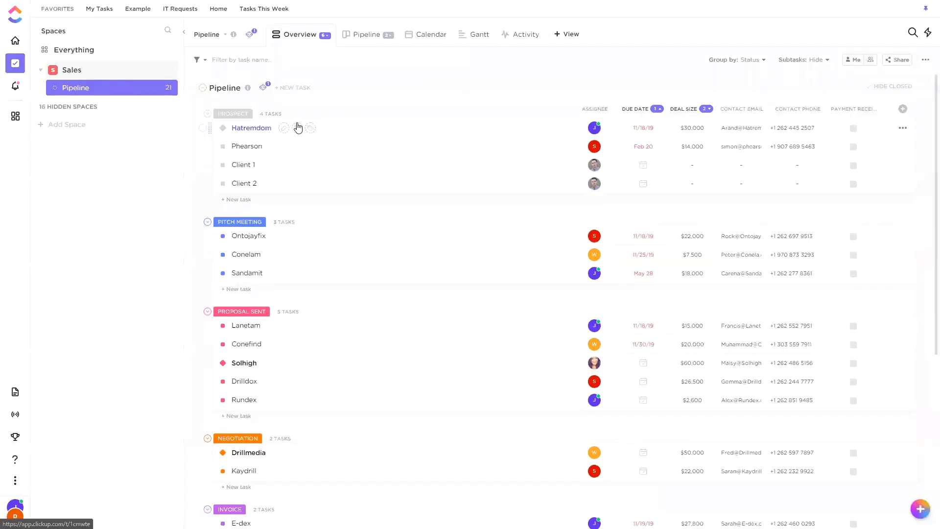
Create a new tag named "big deal" on the Hatremdom task.
click(312, 129)
text(bi)
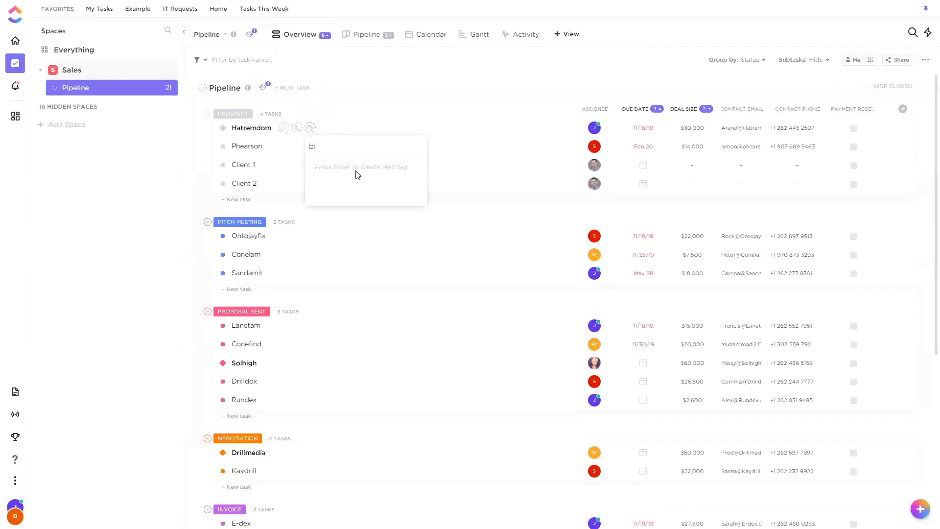
text(g deal)
key(Return)
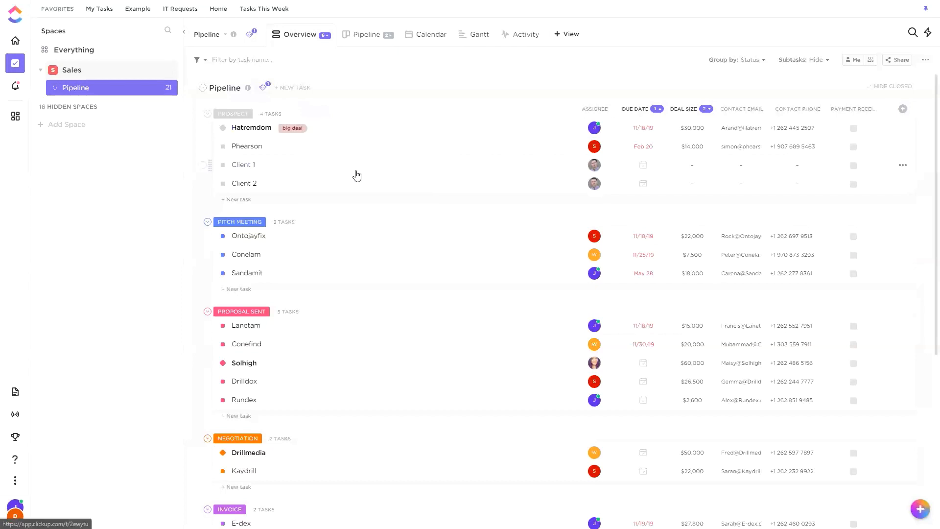
Start a custom automation for the Pipeline list triggered by Status Changes and add a Custom Field condition.
click(263, 88)
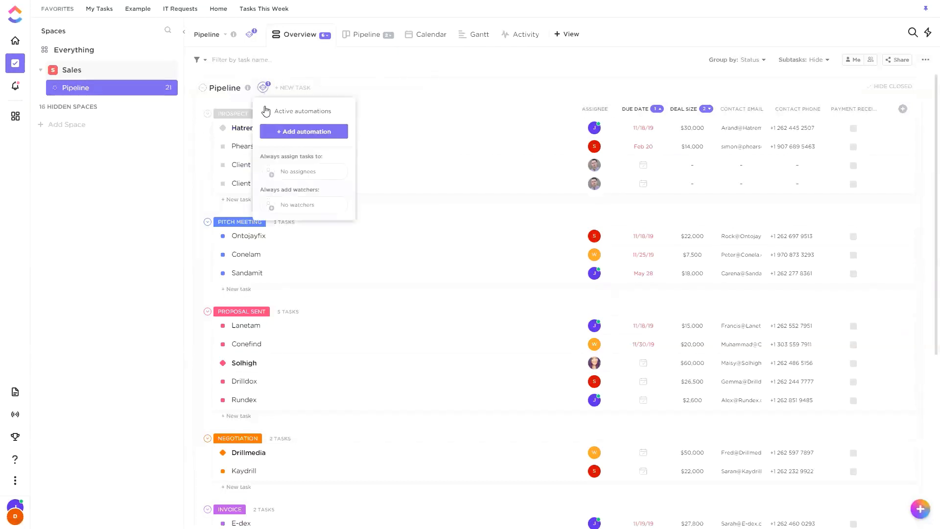
click(291, 132)
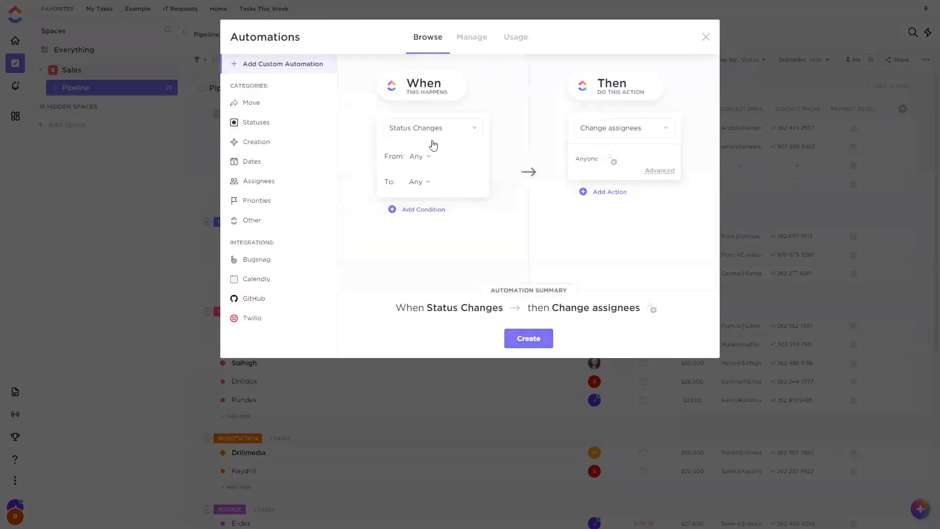
click(434, 210)
click(434, 230)
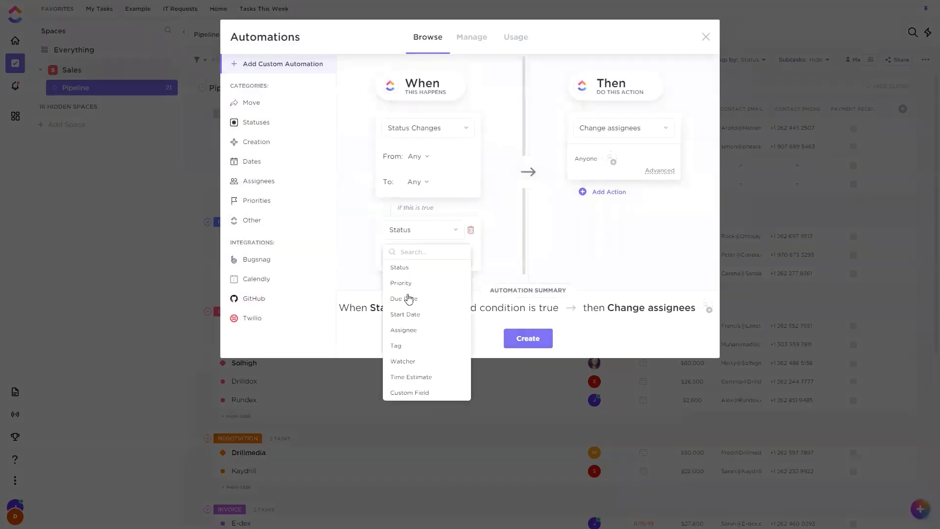
click(424, 392)
Set the condition to Deal Size is greater than $30,000.
click(446, 267)
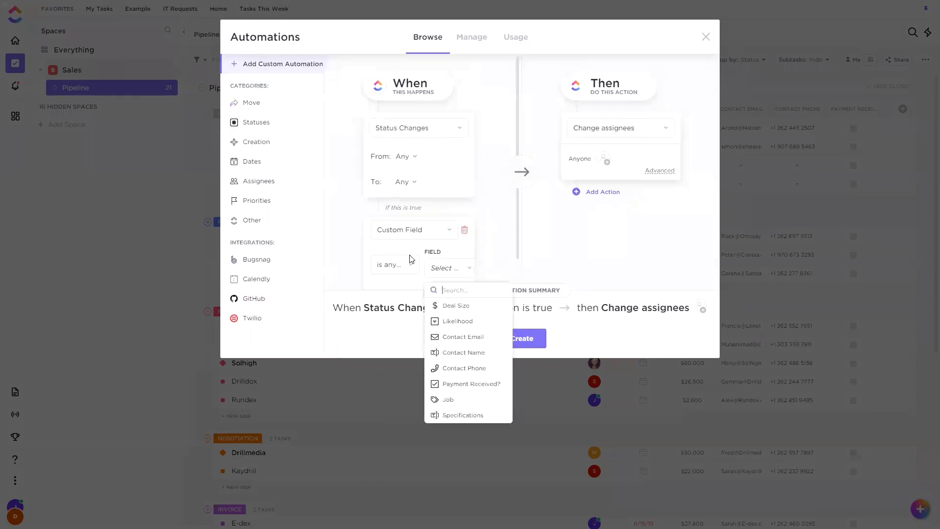
click(405, 262)
click(405, 264)
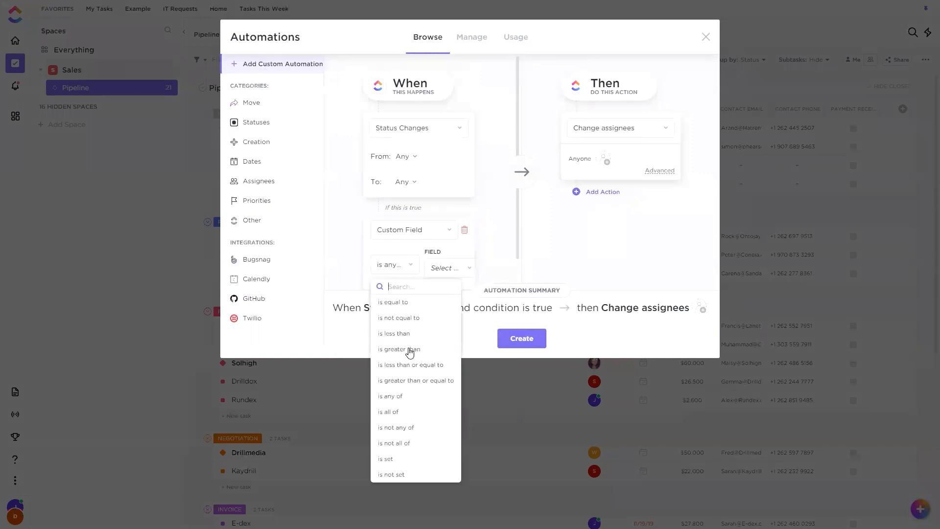
click(410, 349)
click(443, 267)
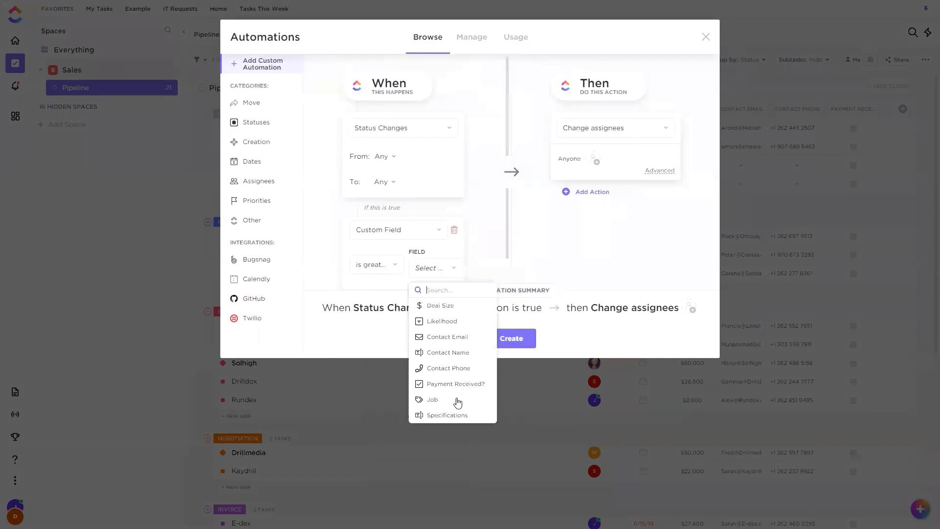
click(449, 307)
scroll(440, 265, down, 1)
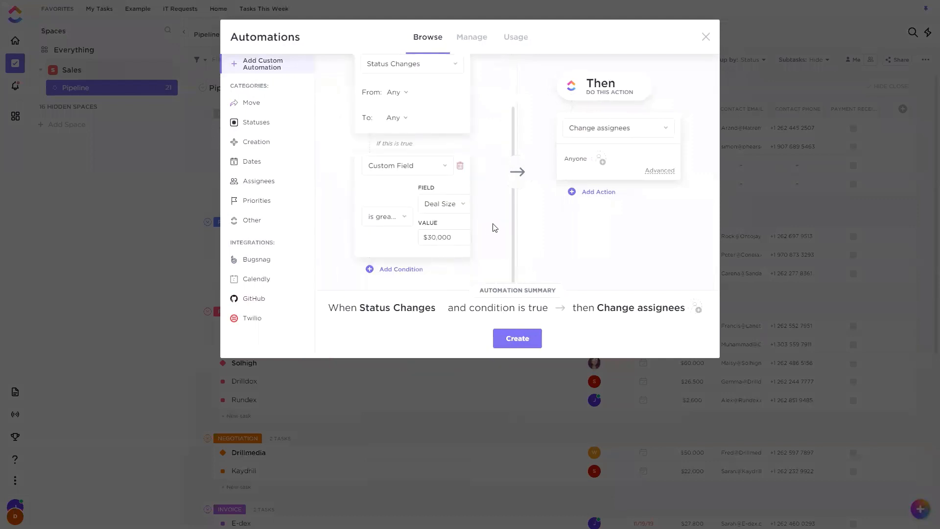
scroll(505, 215, up, 1)
Set the automation's action to Change tags and choose big deal as the tag to add.
click(630, 131)
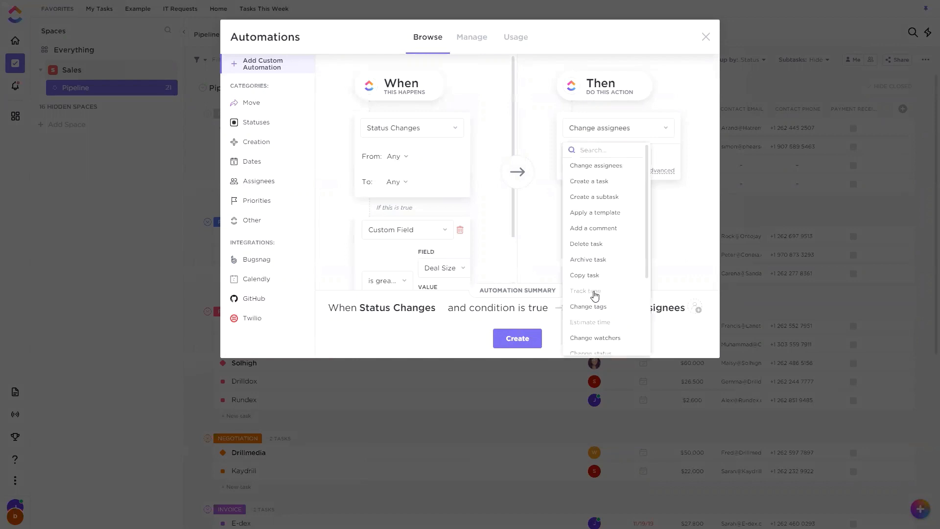
click(585, 306)
click(582, 168)
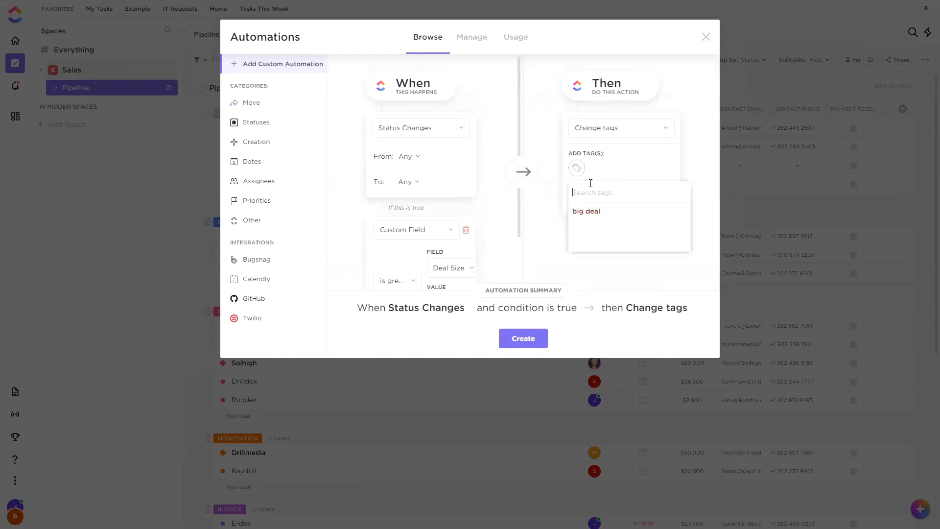
click(599, 213)
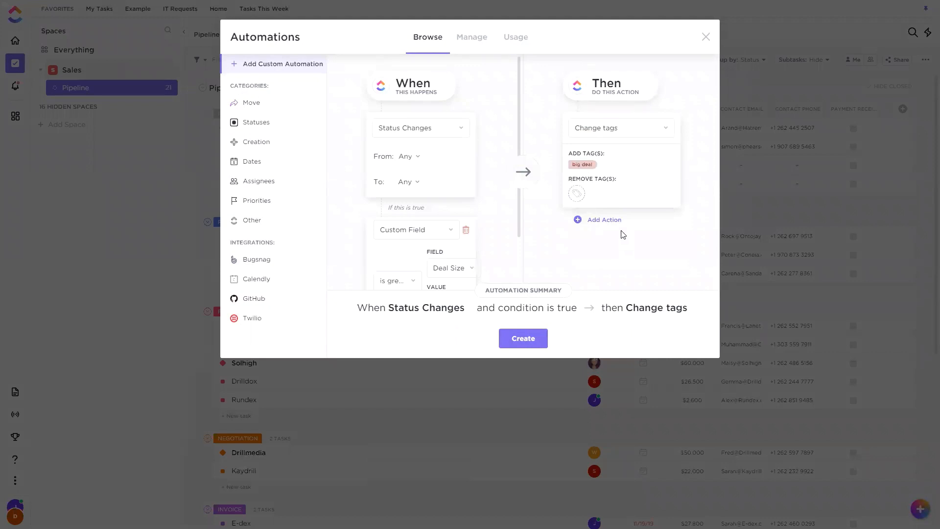
Add a Change assignees action that assigns a team member, create the automation and close the Automations window.
click(608, 221)
click(600, 240)
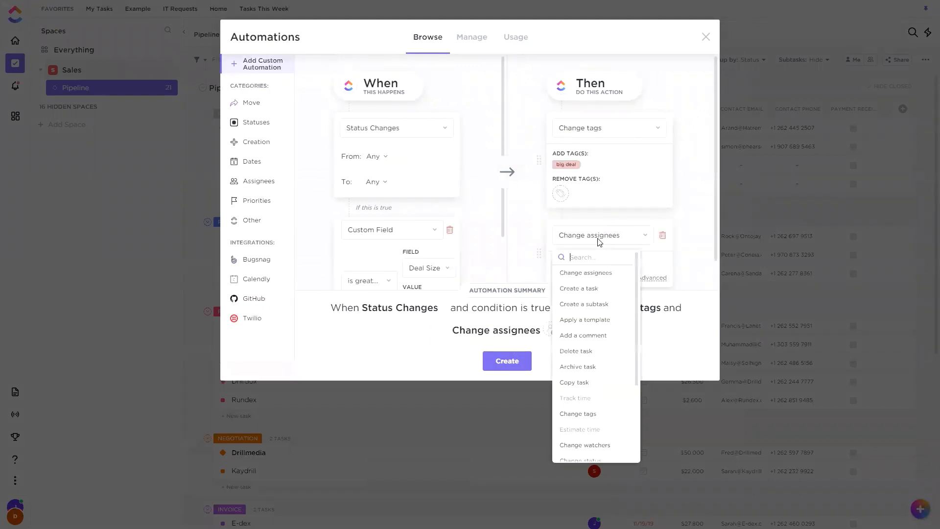
click(596, 265)
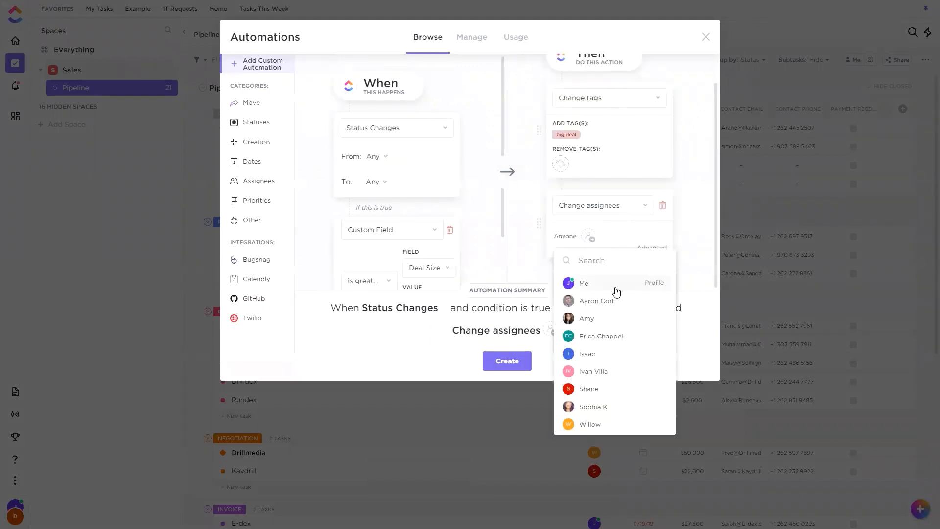
click(593, 372)
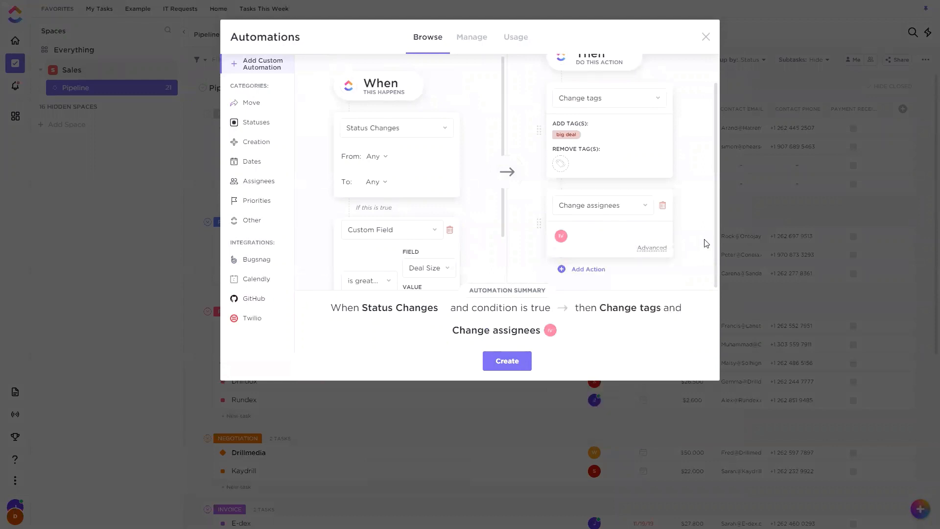
click(513, 361)
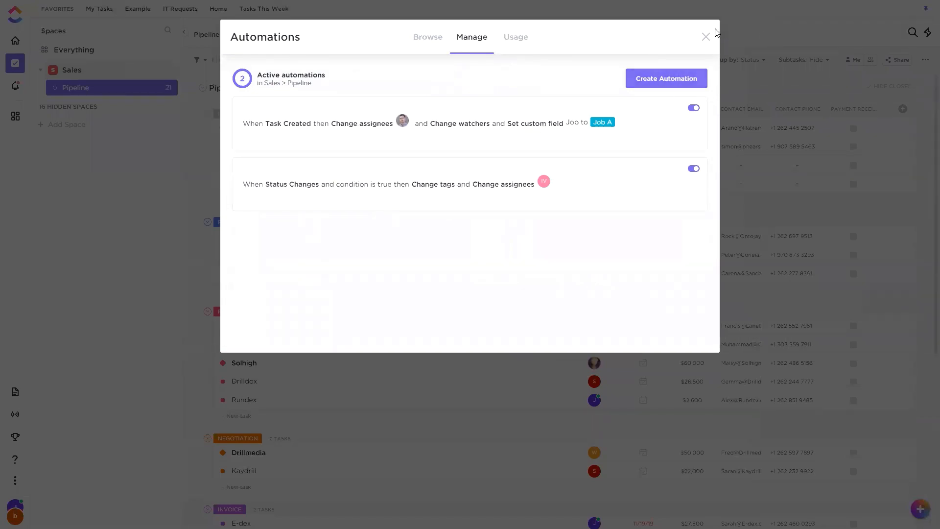
click(706, 37)
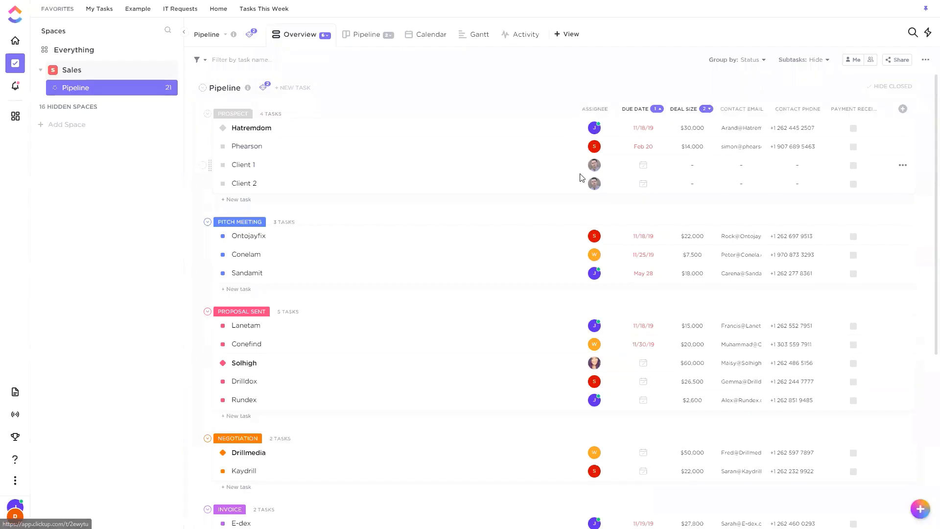
Set the Deal Size of the Client 1 task to $40,000.
click(698, 165)
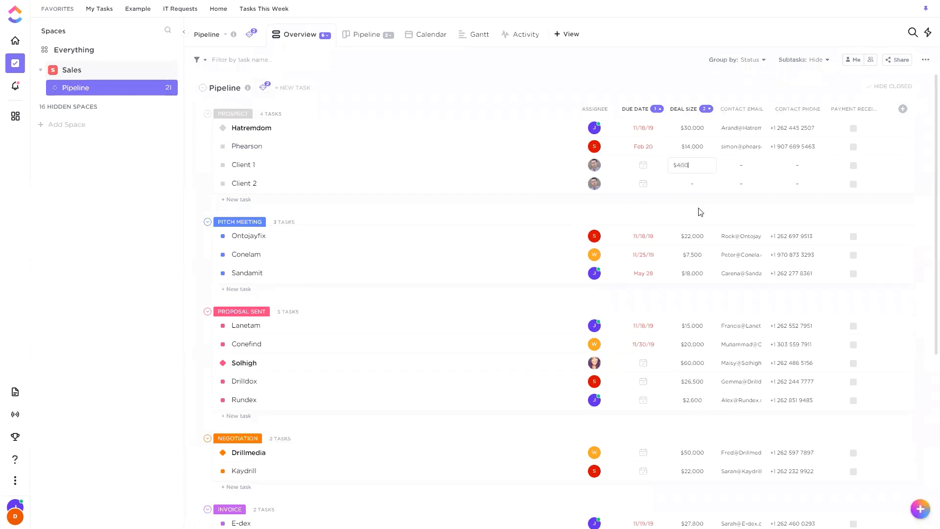
key(Return)
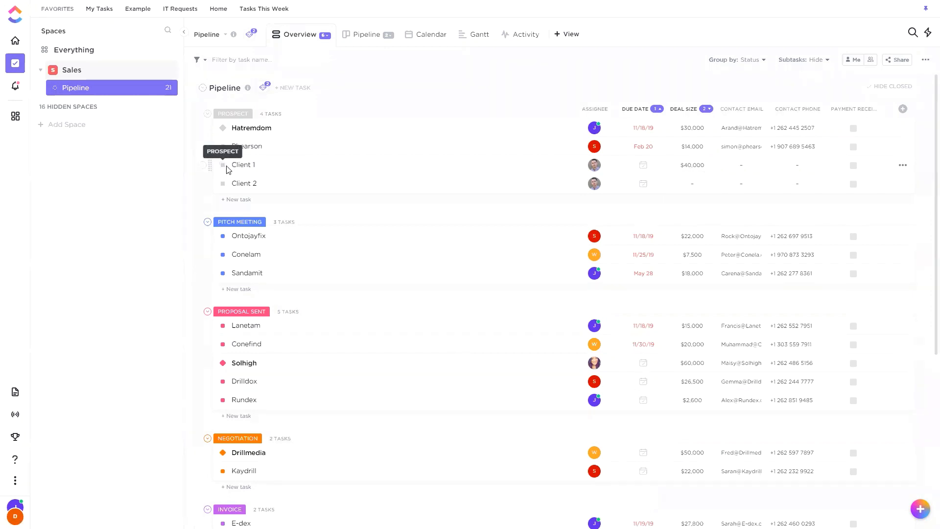
Preview a Custom field changes trigger on Deal Size in a new automation and close it without creating it.
click(265, 91)
click(295, 130)
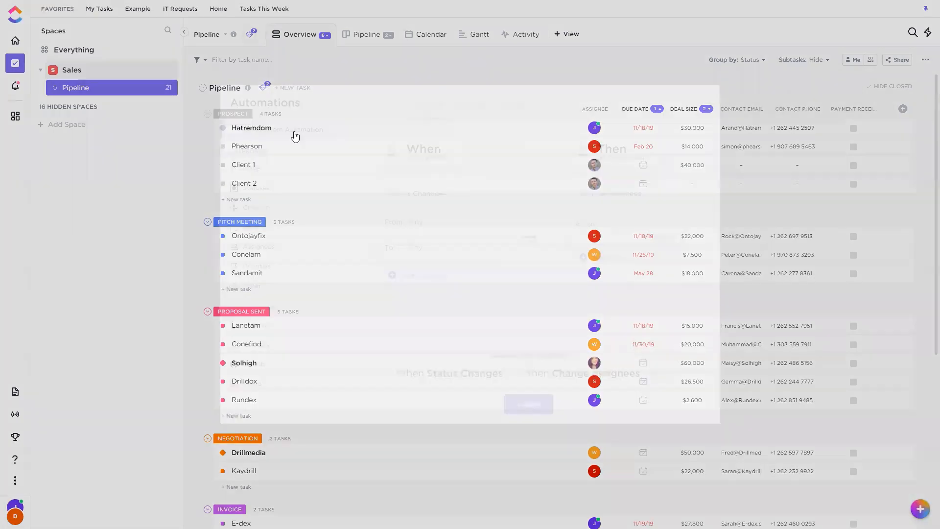
click(424, 130)
scroll(430, 316, down, 1)
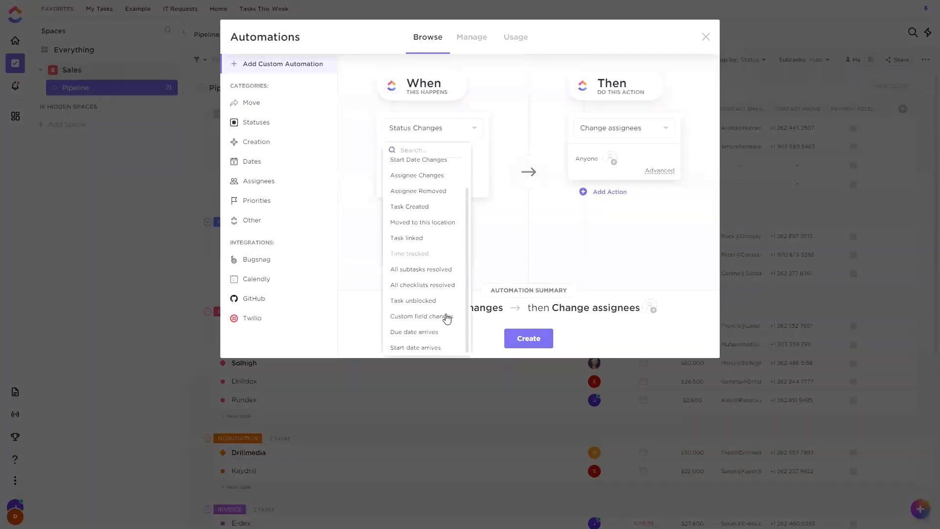
click(429, 316)
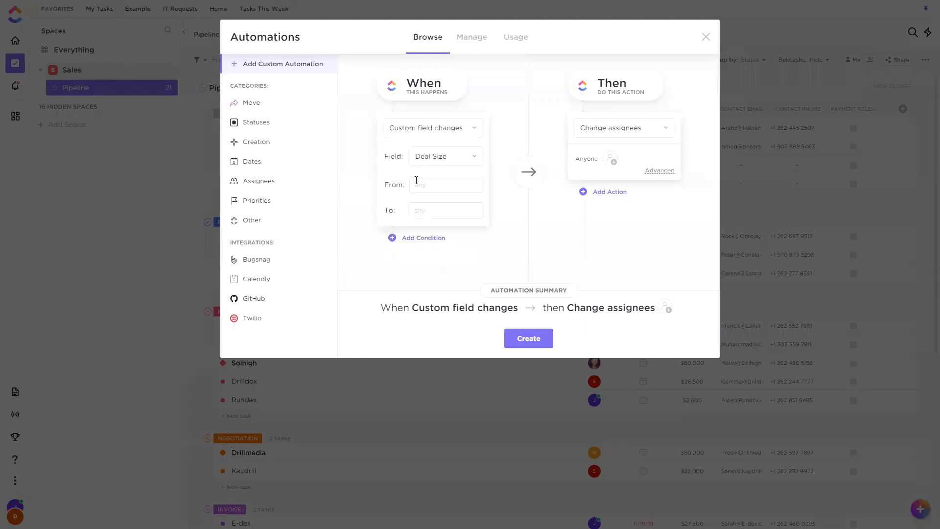
drag(392, 187, 381, 191)
click(398, 185)
click(708, 39)
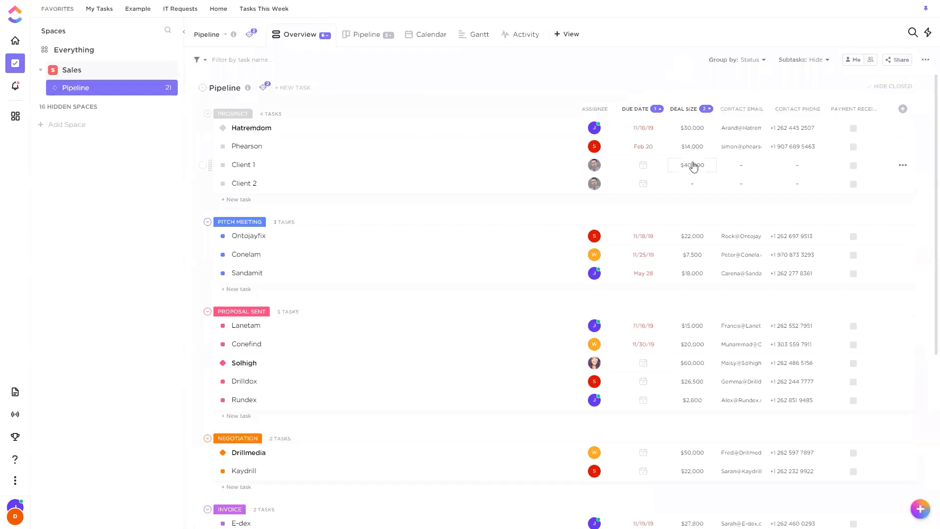
Change the Client 1 task's status to Pitch Meeting and open the task to check its tag, assignees and activity.
click(223, 166)
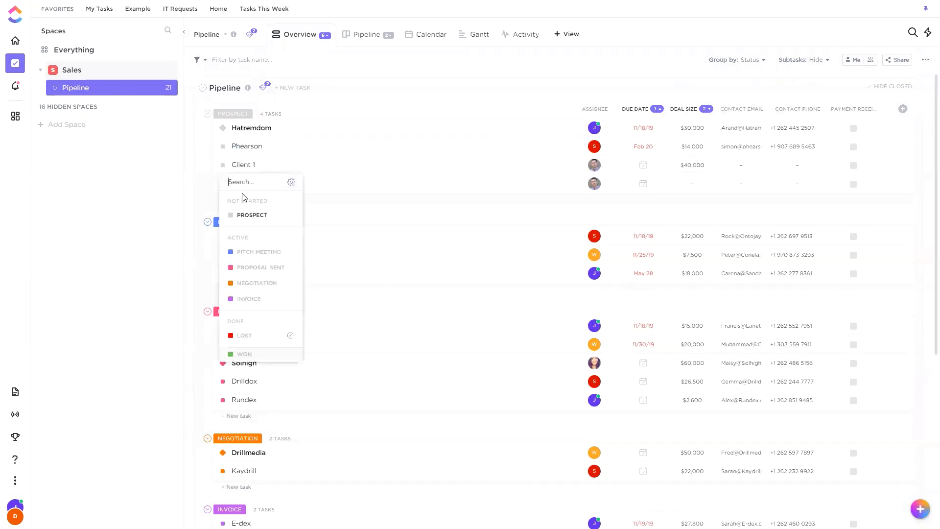
click(260, 252)
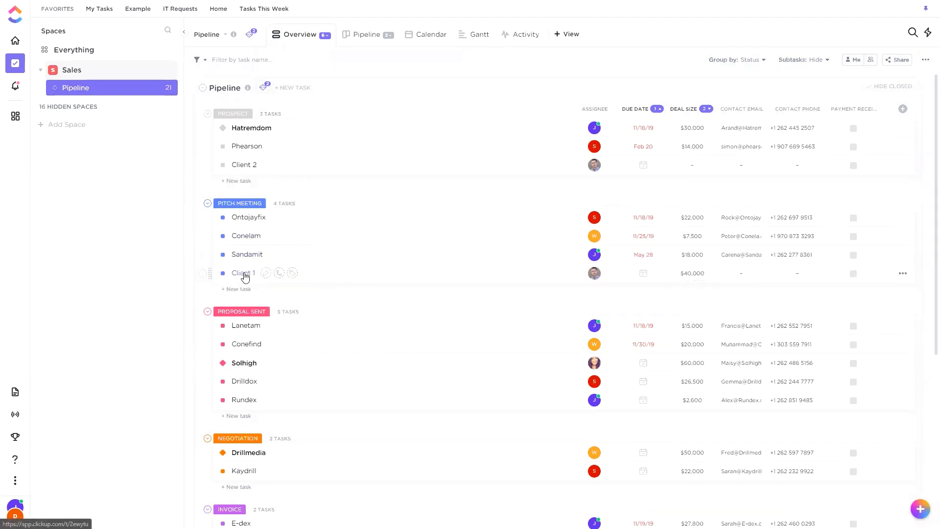
click(482, 274)
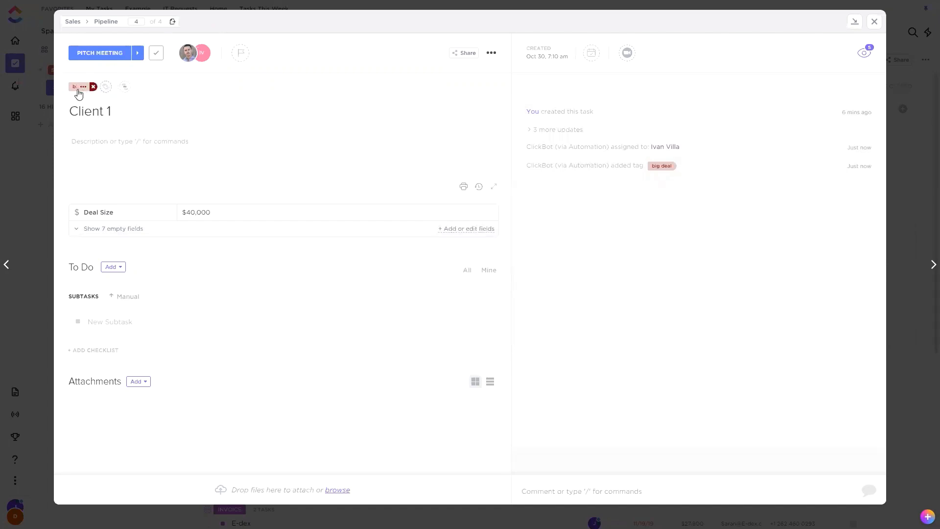
click(874, 22)
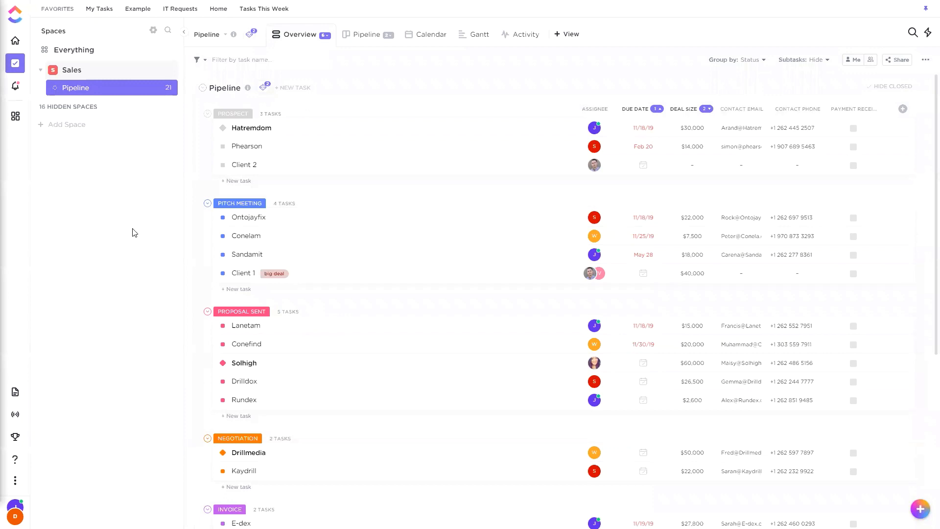
Change the Client 1 task's status to Invoice and find it in the Invoice group.
click(222, 275)
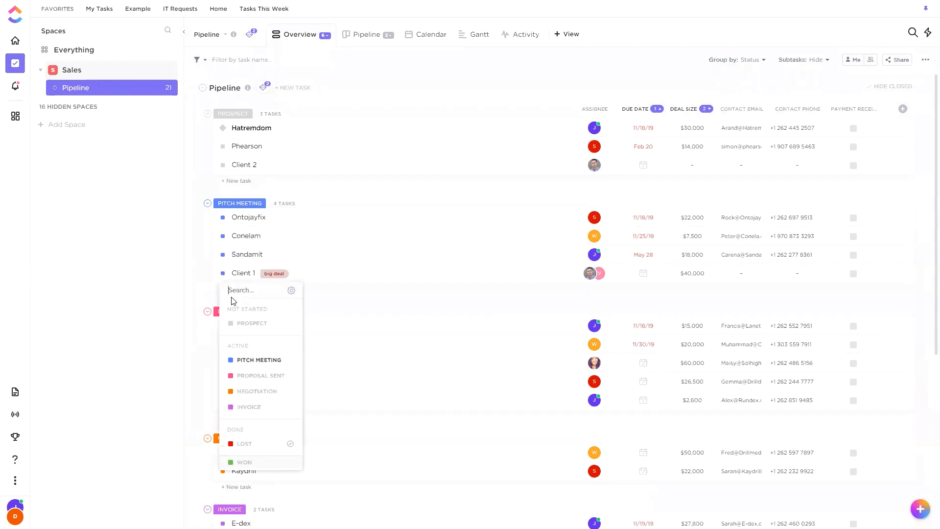
click(260, 409)
scroll(392, 238, down, 4)
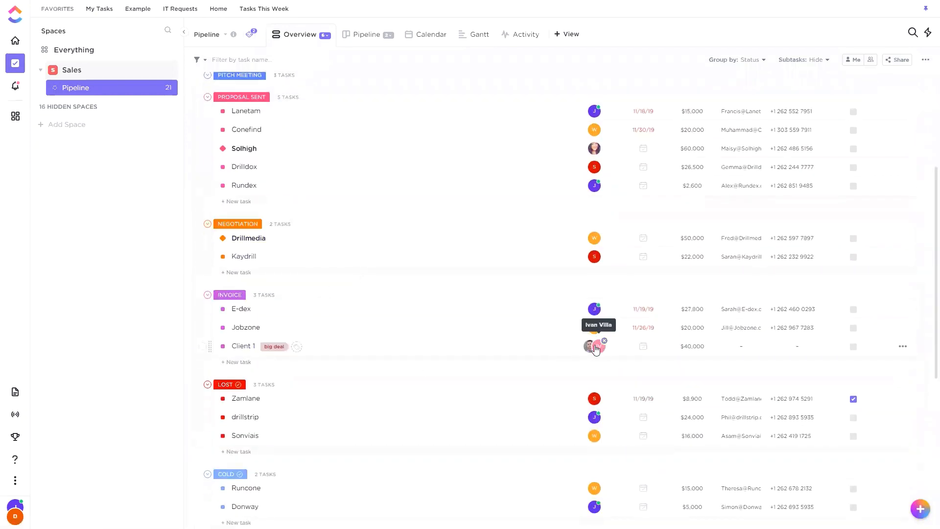
Start a Pipeline automation triggered when status changes from Any to Invoice, and expand the advanced options of its Change assignees action.
click(250, 34)
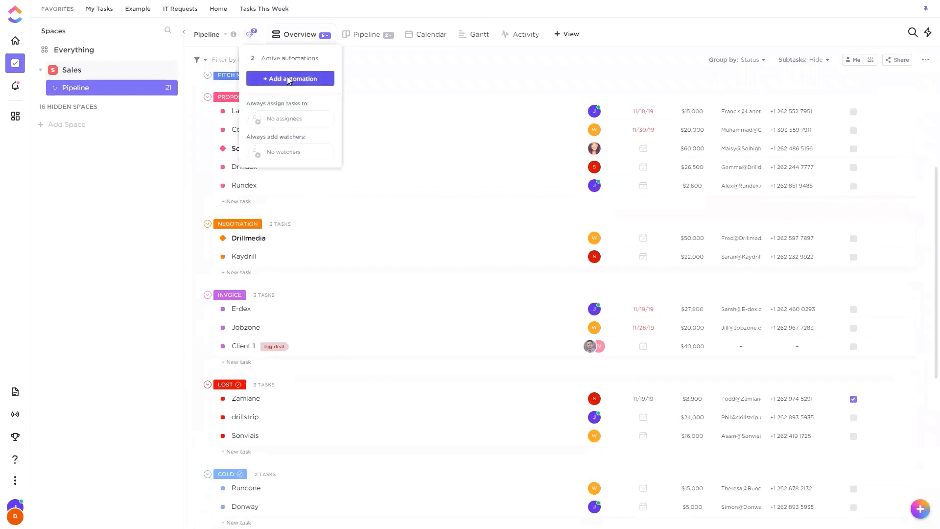
click(289, 80)
click(415, 128)
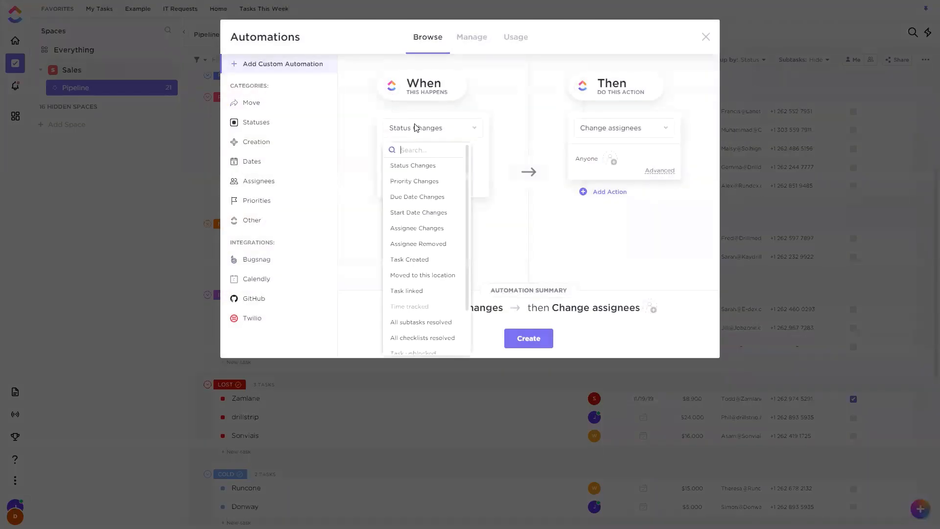
click(497, 114)
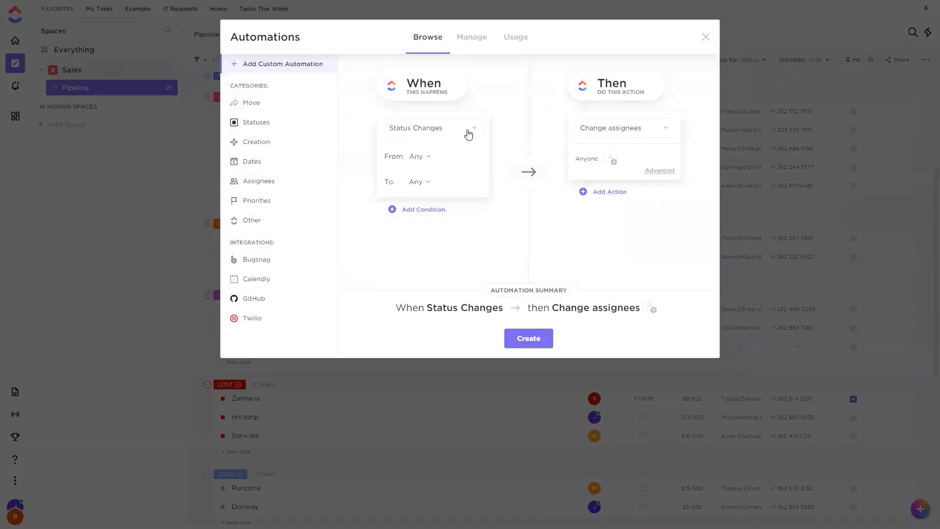
click(417, 182)
click(522, 248)
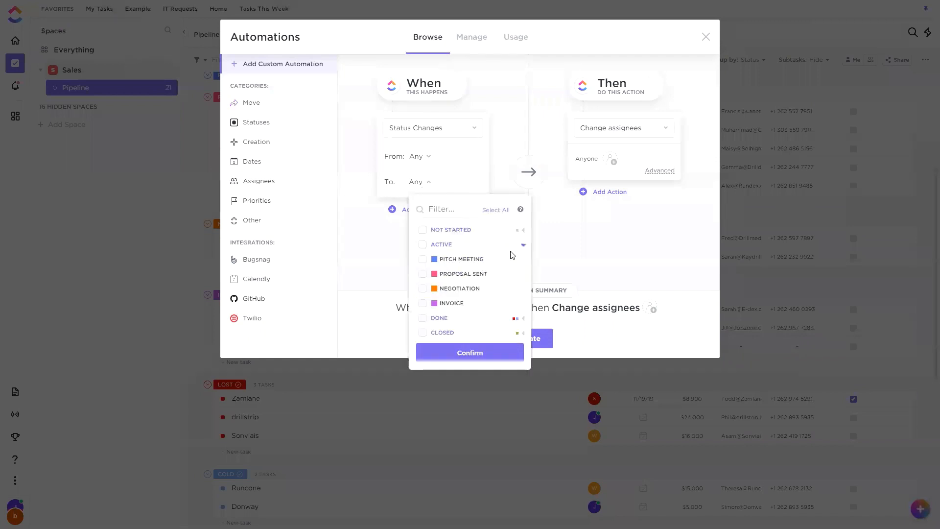
click(422, 303)
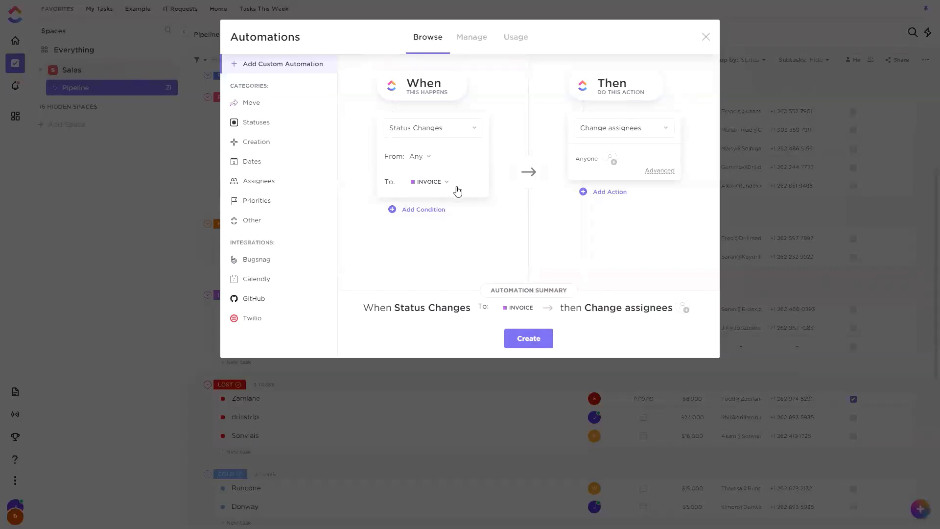
click(660, 175)
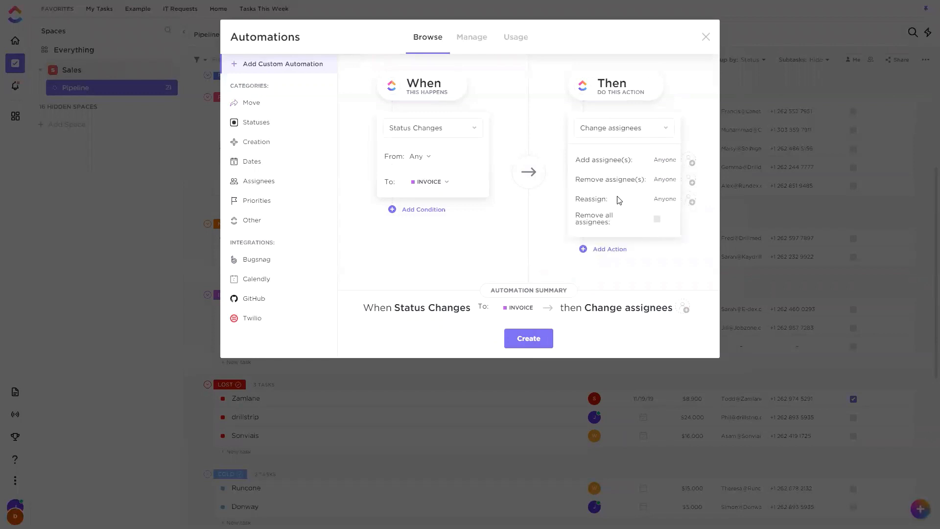
drag(588, 199, 603, 198)
drag(602, 160, 631, 163)
drag(576, 199, 606, 197)
click(624, 199)
click(691, 198)
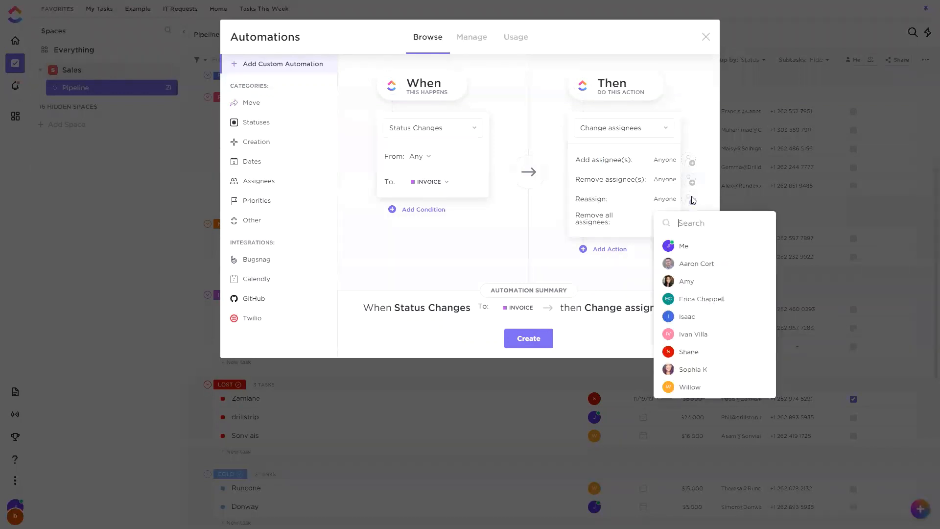
click(694, 389)
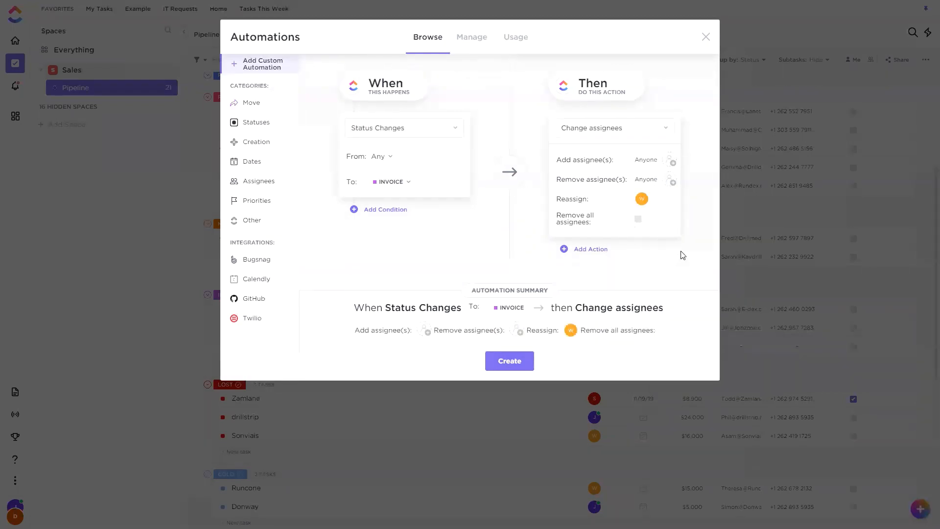
click(641, 199)
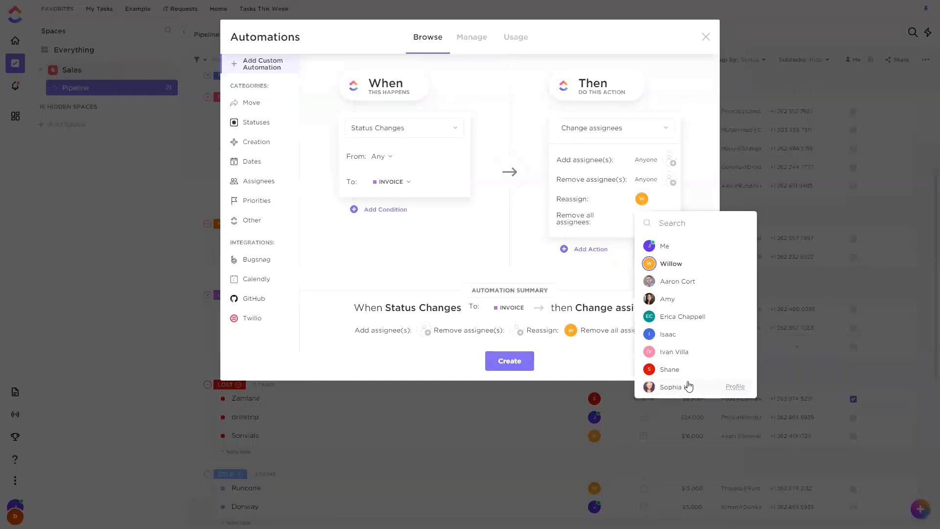
click(687, 300)
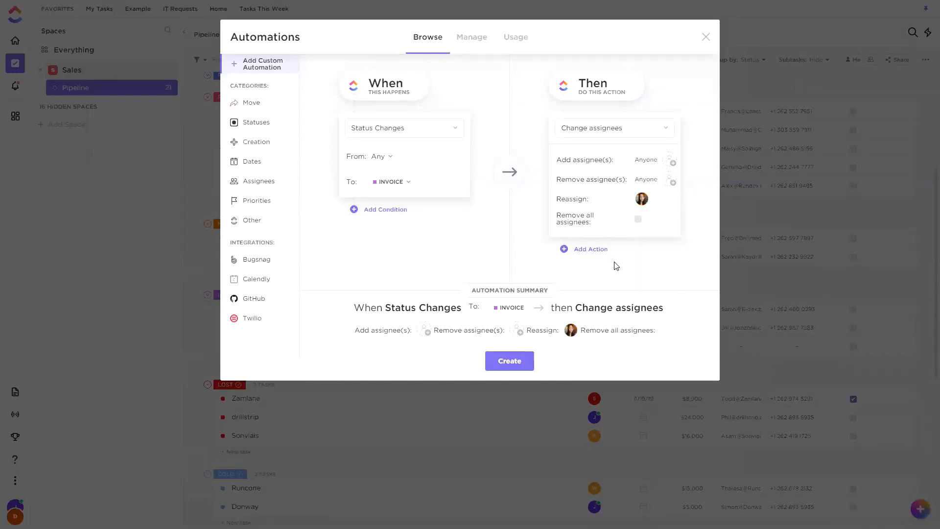
click(647, 195)
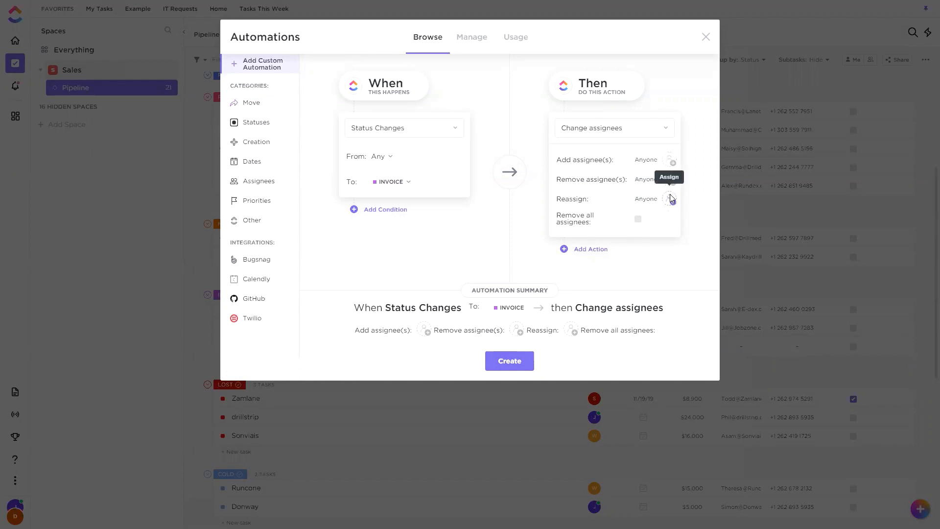
click(671, 200)
click(646, 205)
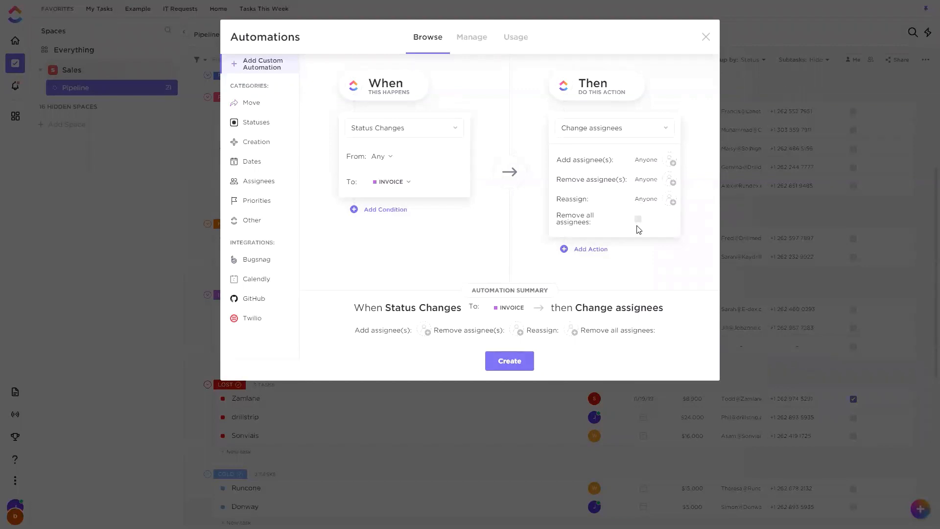
Set the first action to remove all assignees and add a second Change assignees action.
click(671, 182)
click(638, 219)
click(593, 250)
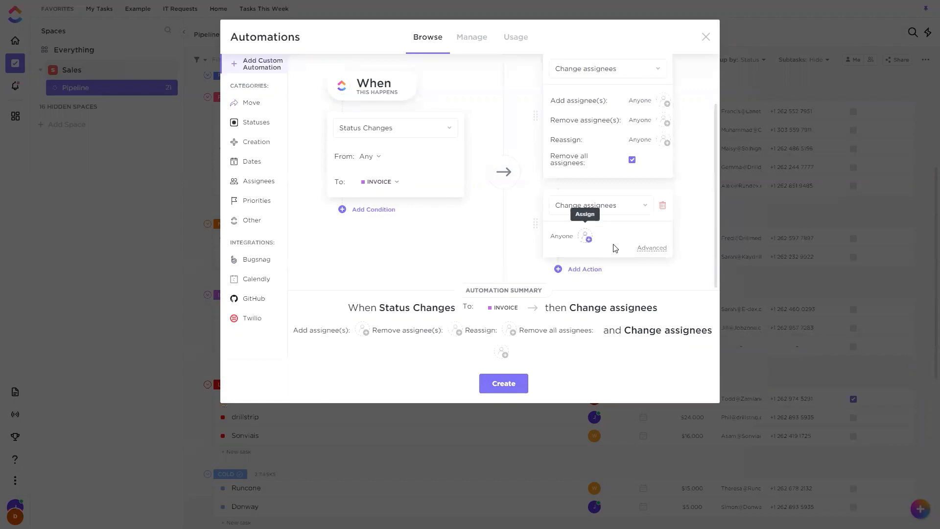
Choose a teammate to add in the second Change assignees action, then swap in a different teammate through its advanced options.
click(615, 248)
click(589, 423)
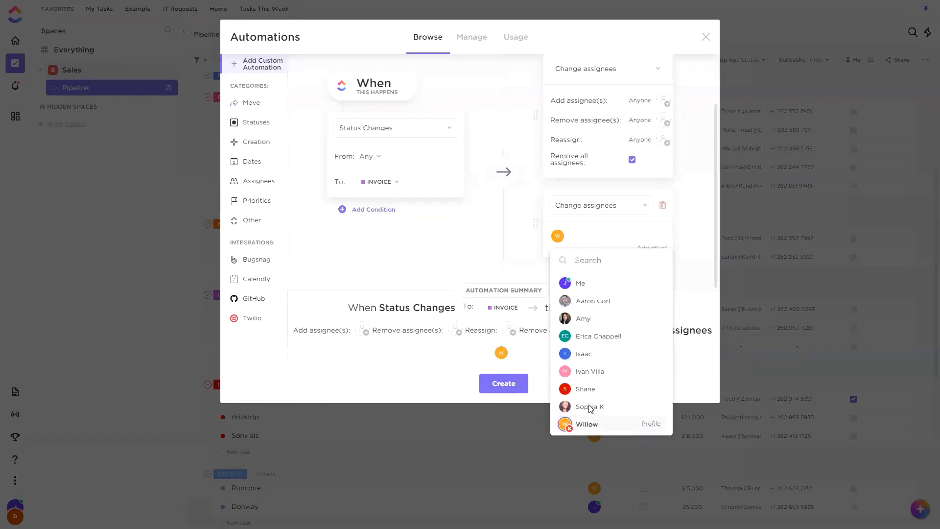
click(649, 248)
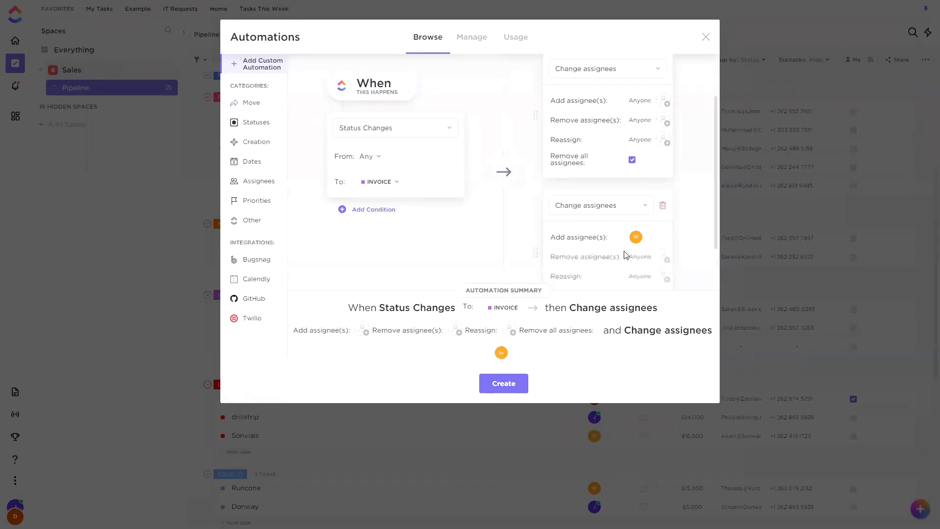
click(636, 240)
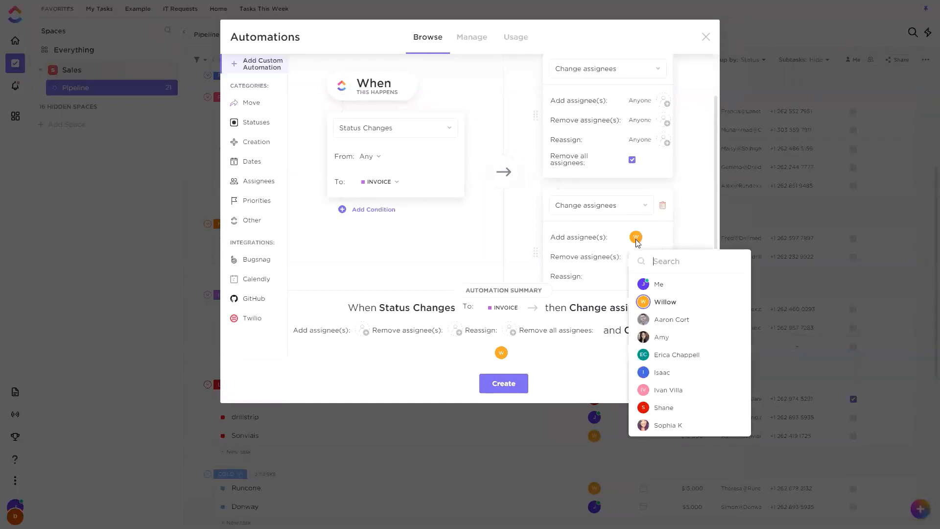
click(664, 339)
scroll(662, 215, down, 1)
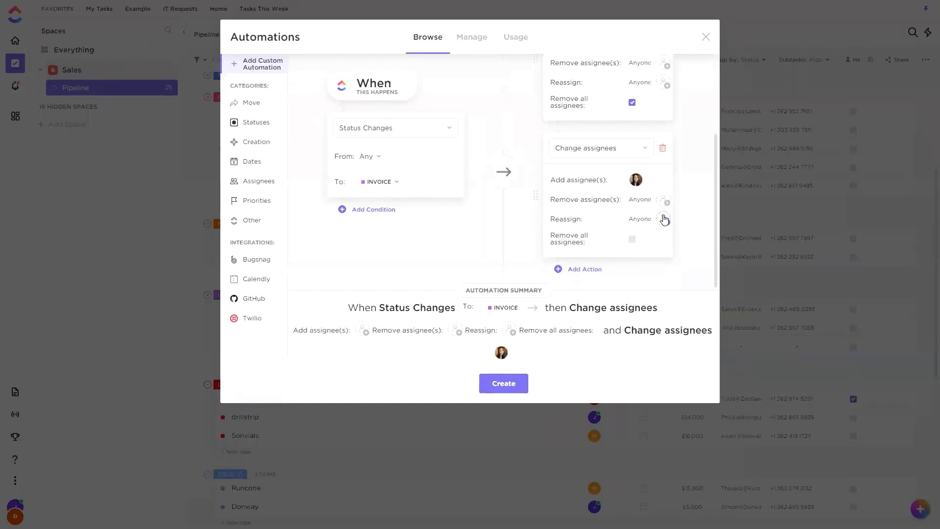
Create the Invoice status automation and close the Automations window.
drag(611, 185, 600, 182)
click(612, 184)
drag(612, 184, 603, 184)
click(636, 180)
click(592, 364)
click(507, 388)
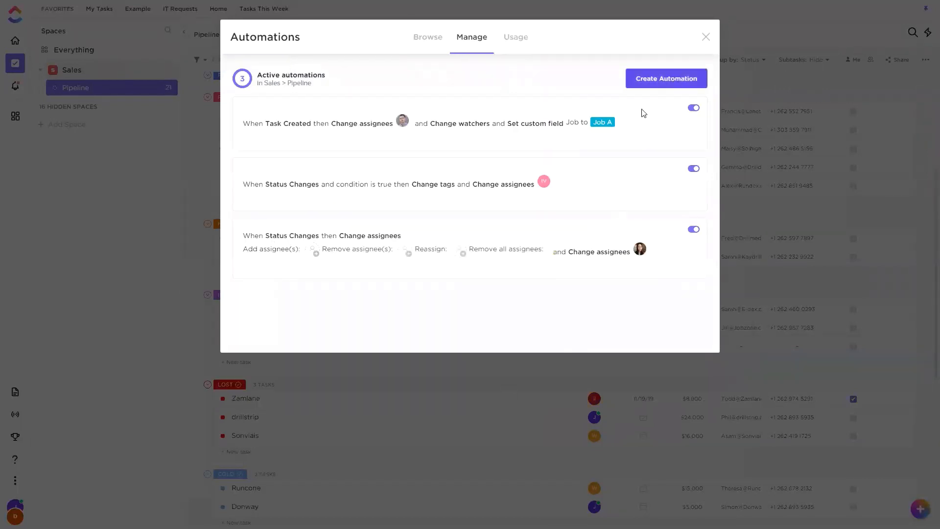
click(705, 39)
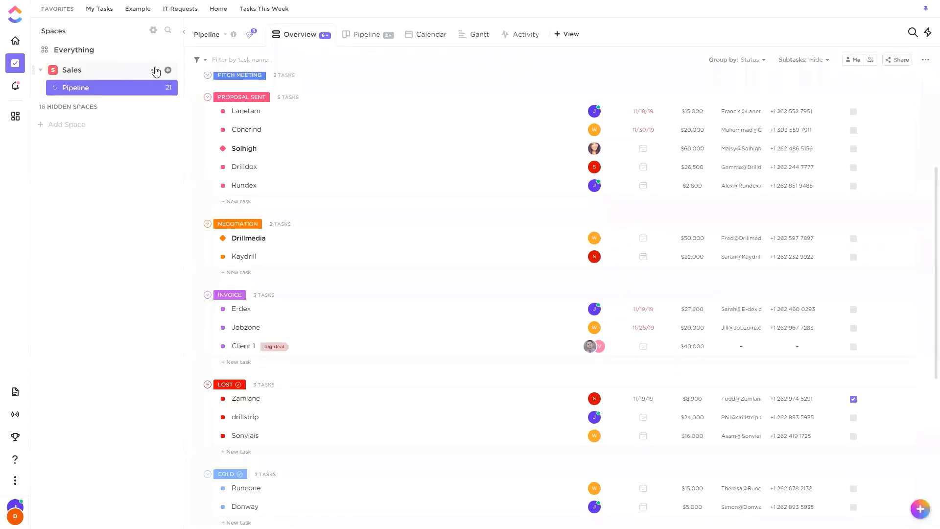
Enable the Multiple Assignees ClickApp for the Sales space, save the changes, and return to the Pipeline list.
click(156, 70)
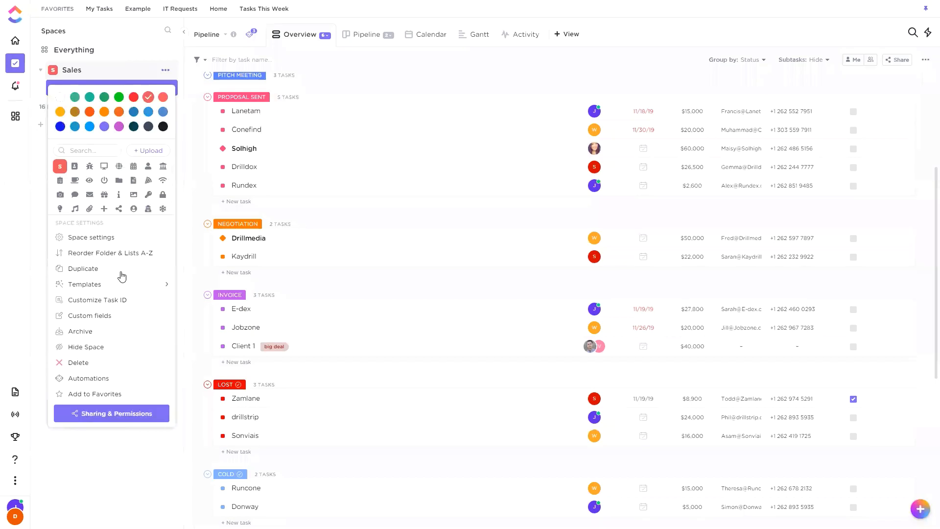
click(96, 238)
click(417, 247)
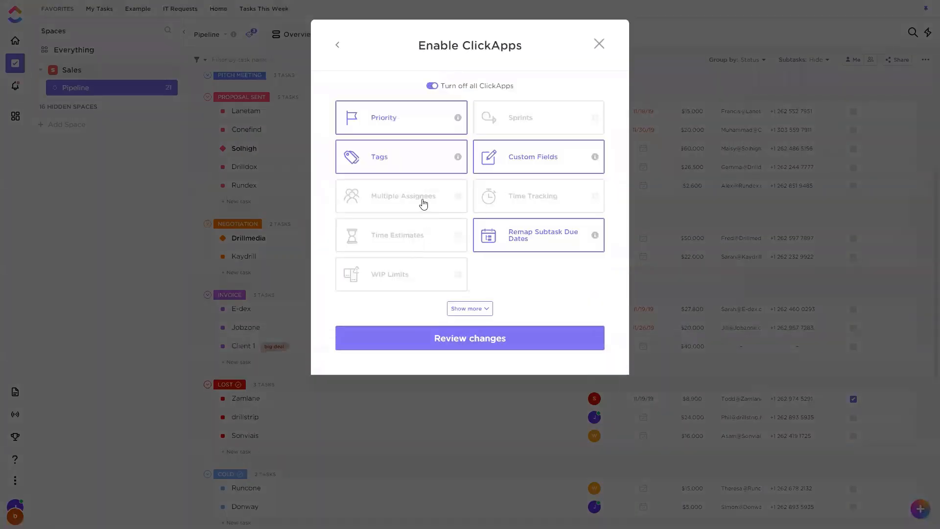
click(408, 202)
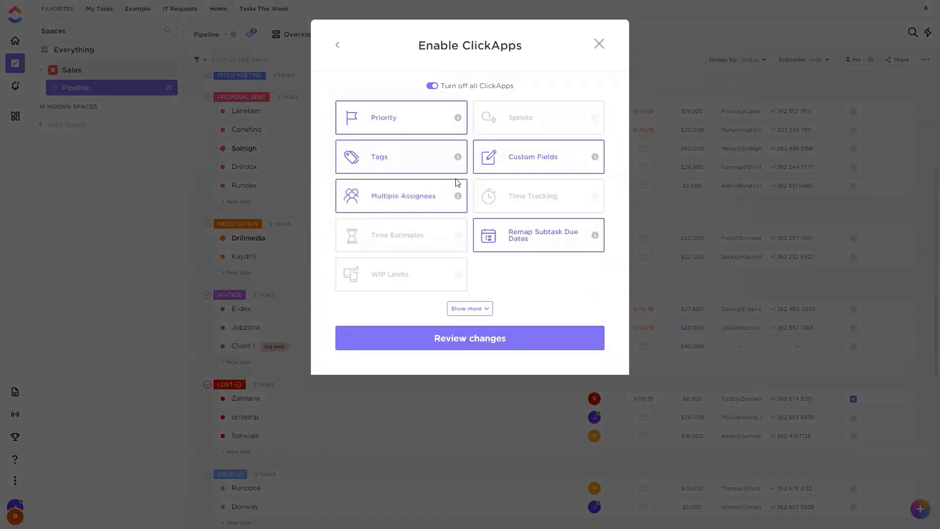
click(512, 340)
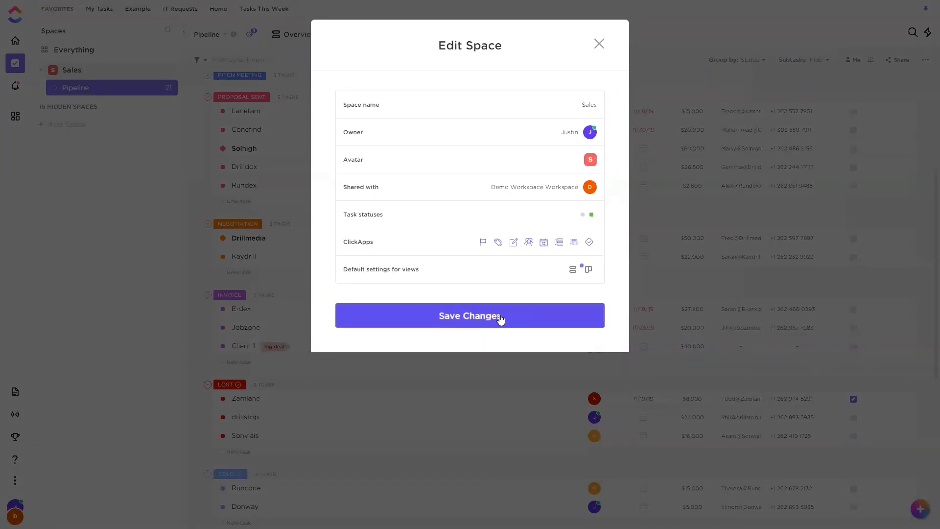
click(500, 319)
click(499, 311)
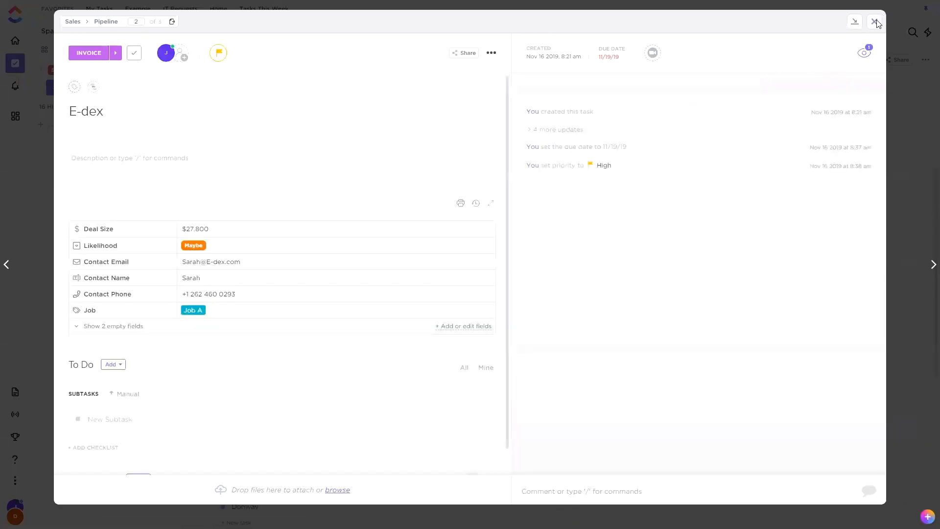
click(875, 22)
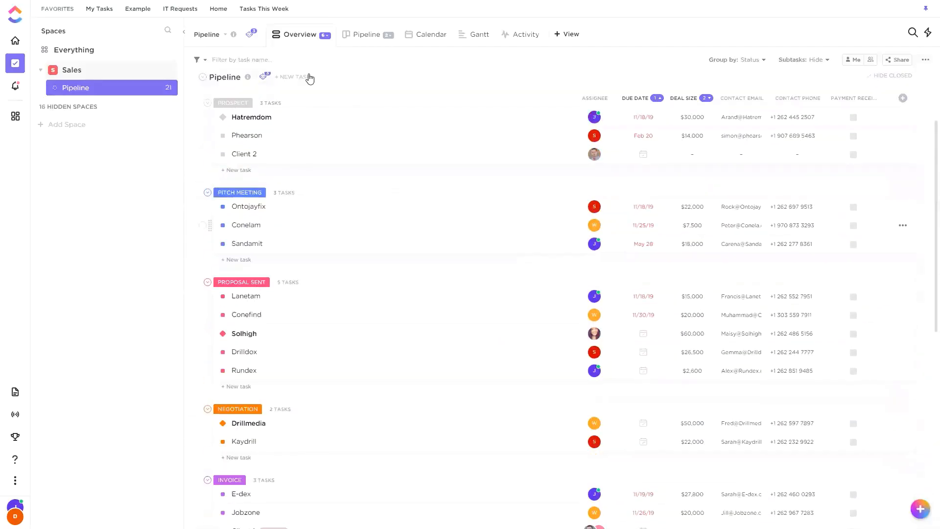
Open the Invoice status automation for editing and expand the advanced options of its second Change assignees action.
click(265, 88)
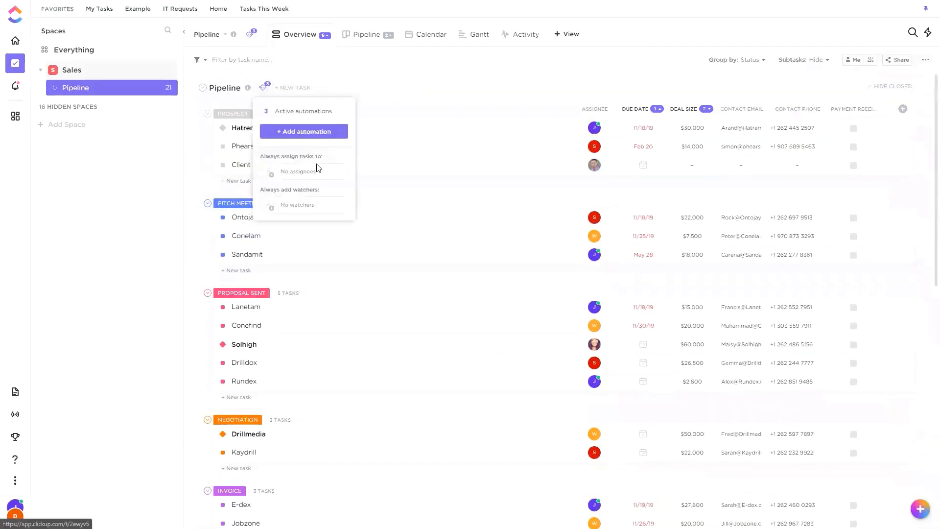
click(298, 113)
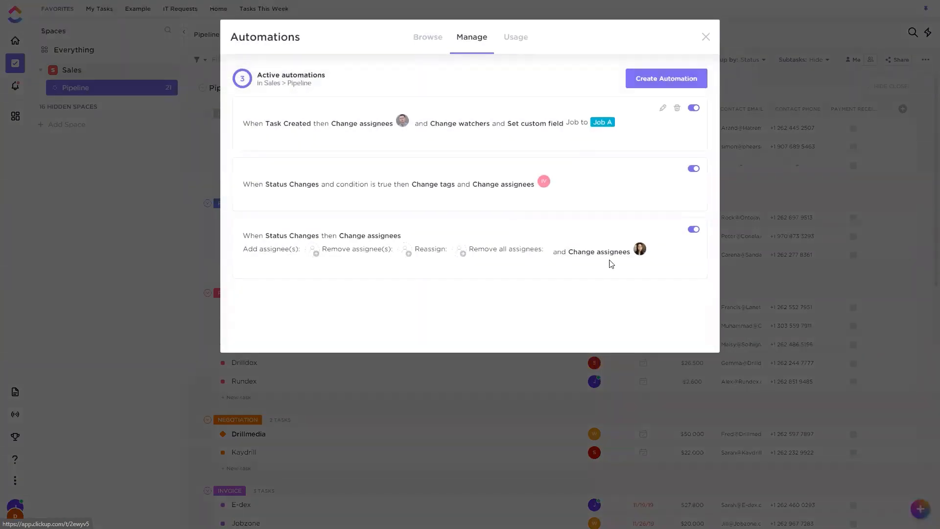
click(662, 229)
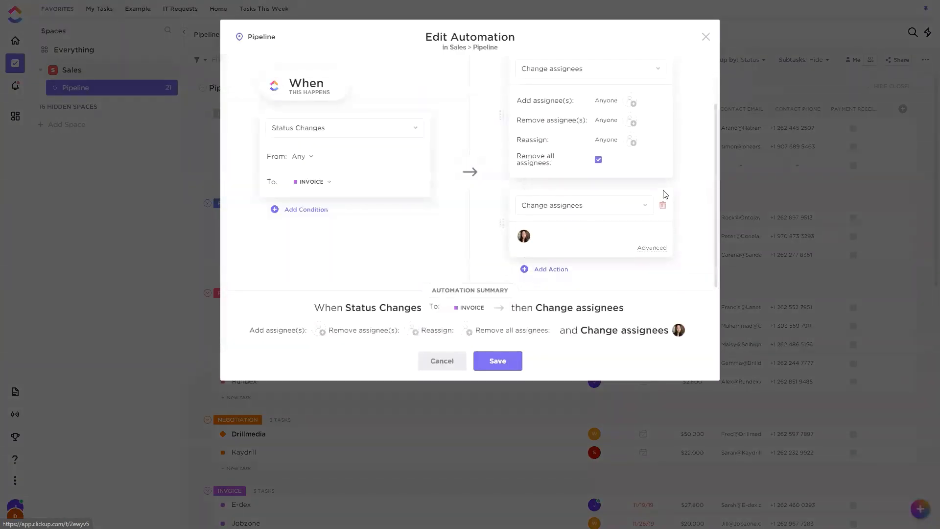
click(652, 248)
scroll(604, 236, down, 1)
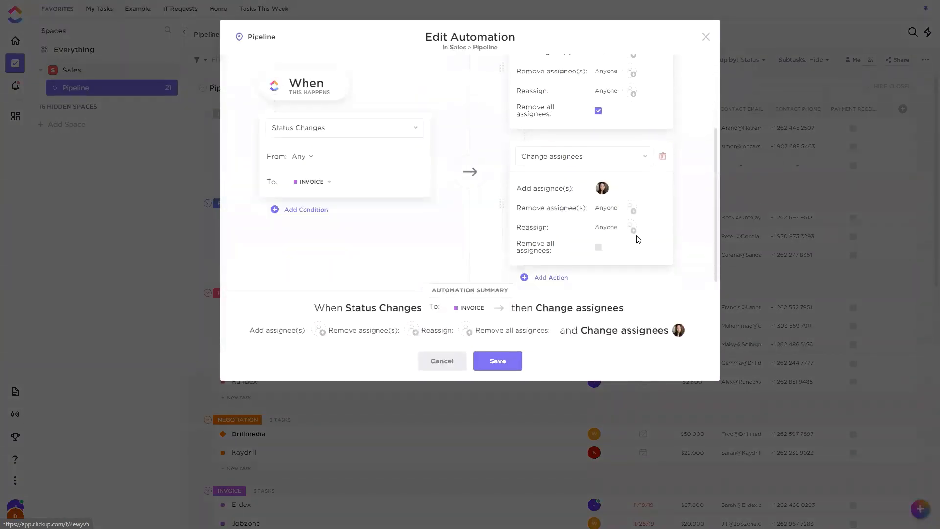
Replace the added assignee with a Reassign to two teammates in the second action, and save the automation.
click(607, 183)
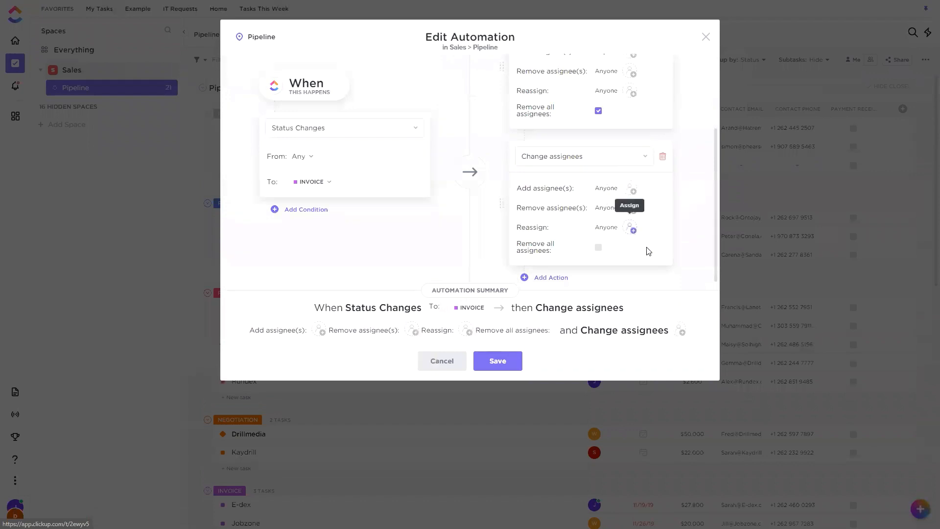
click(630, 228)
click(627, 309)
click(631, 415)
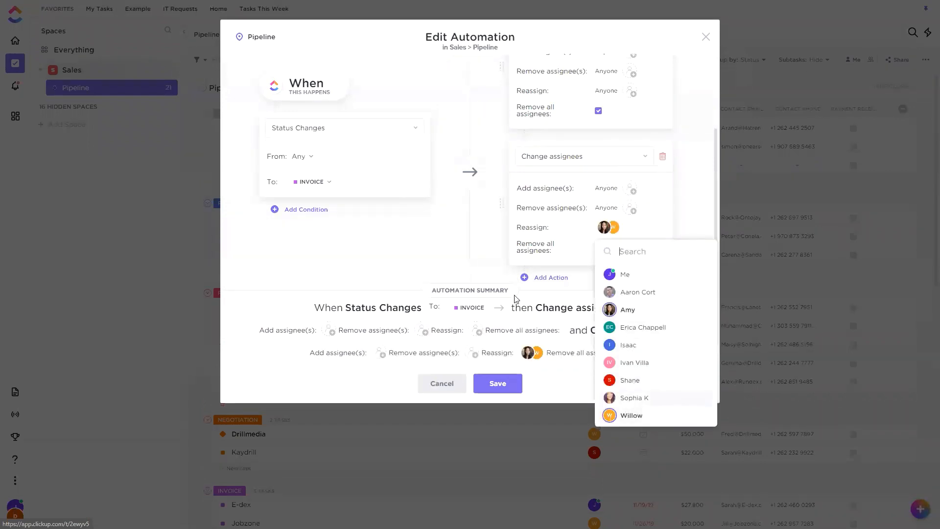
click(514, 233)
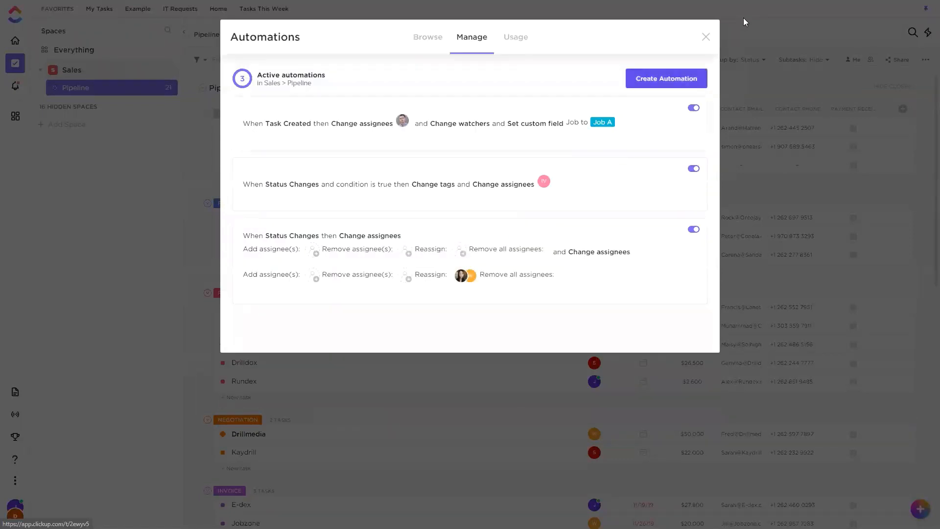
click(704, 37)
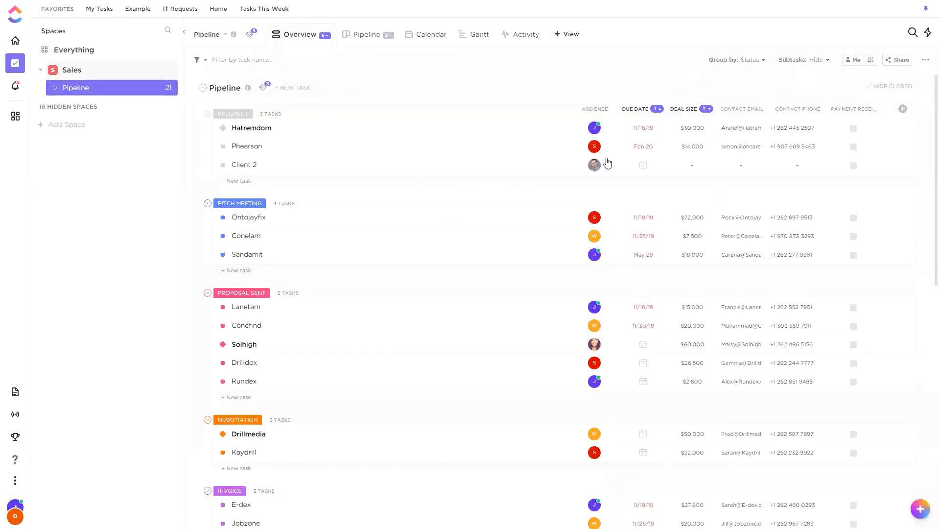
Change the Client 2 task's status to Invoice and find it in the Invoice group.
click(223, 165)
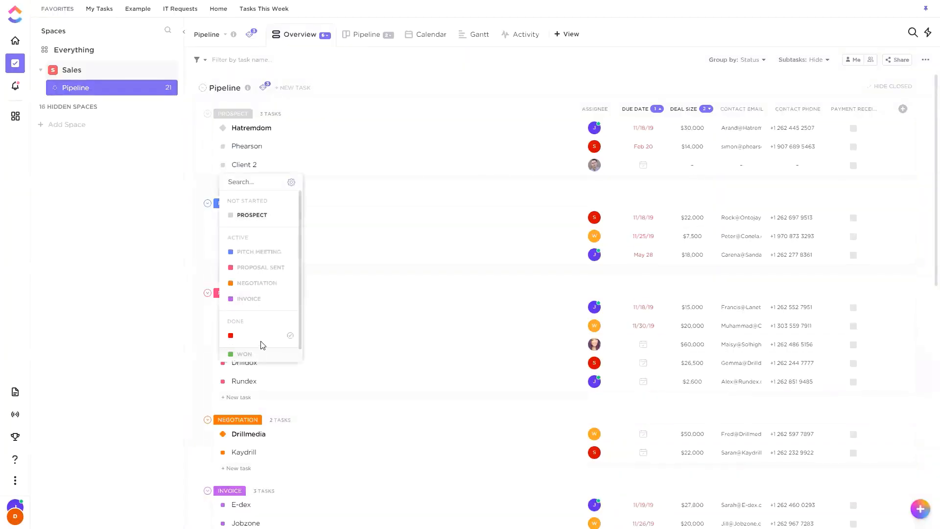
click(255, 298)
scroll(360, 209, down, 1)
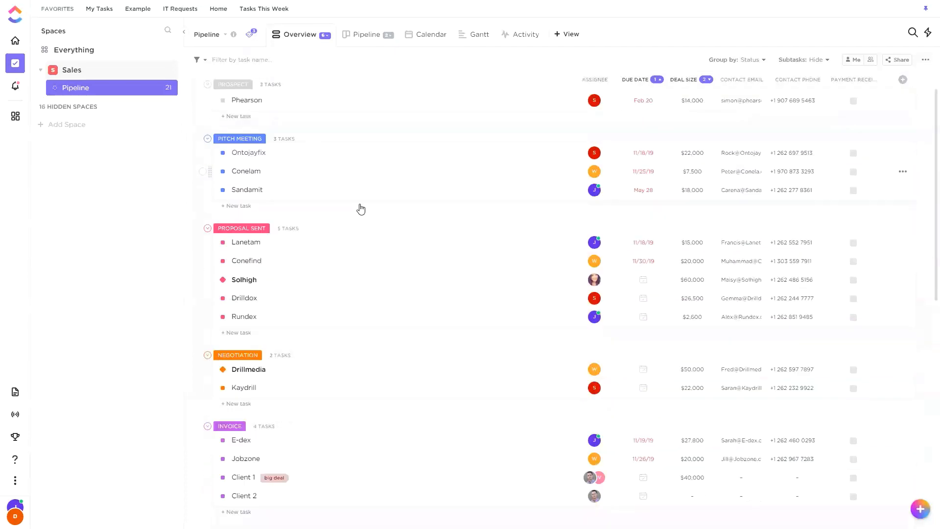
Inspect the Client 2 task's assignees and activity, reload the Pipeline list, and inspect the task again.
scroll(360, 216, down, 4)
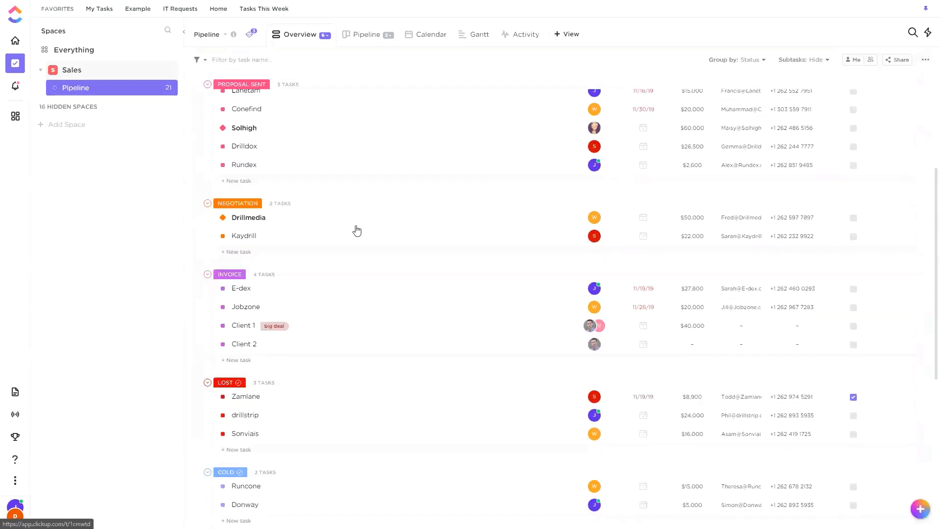
click(505, 302)
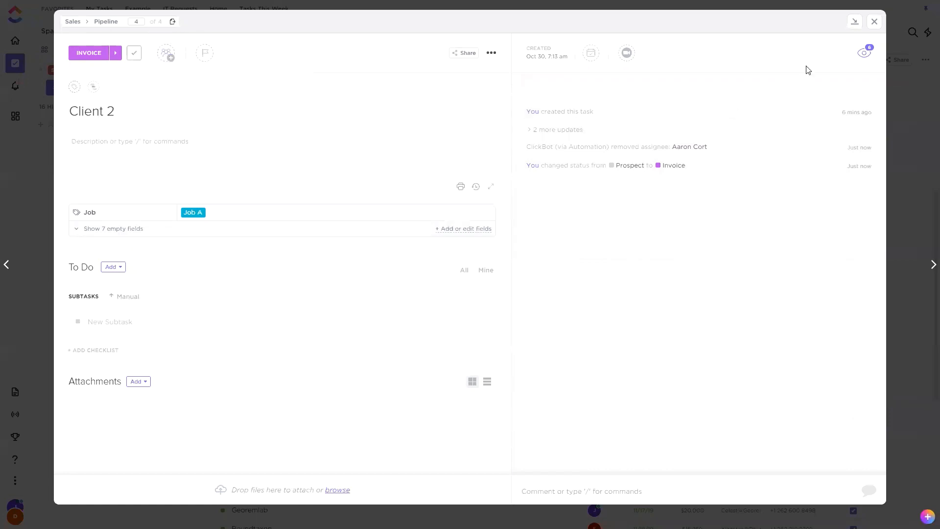
click(874, 22)
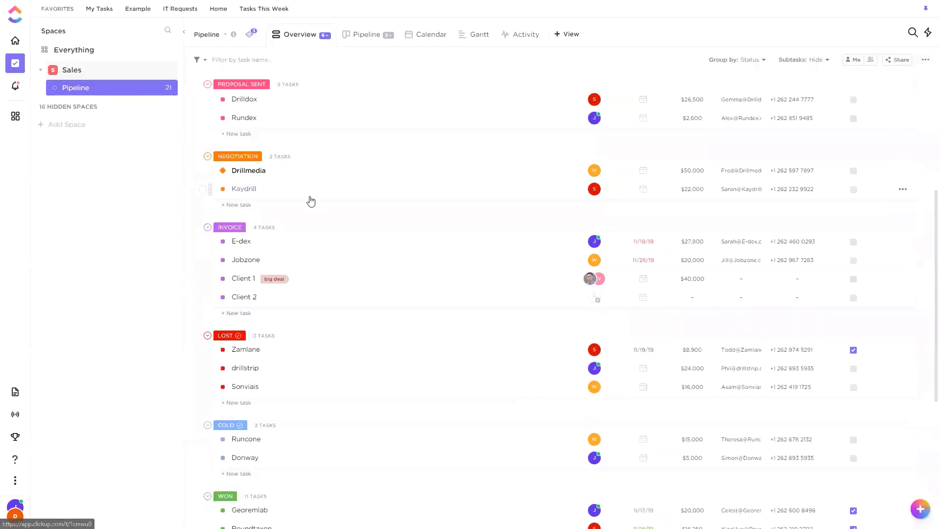
key(F5)
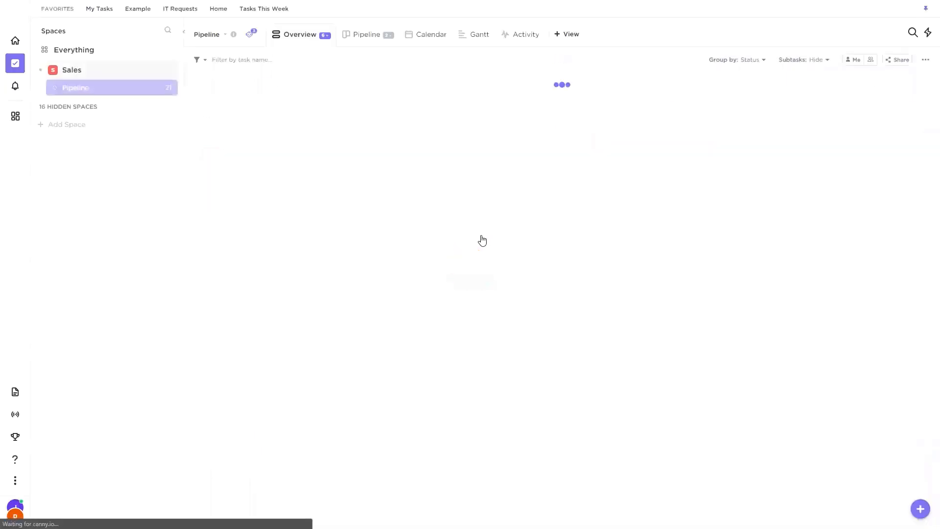
scroll(484, 245, down, 5)
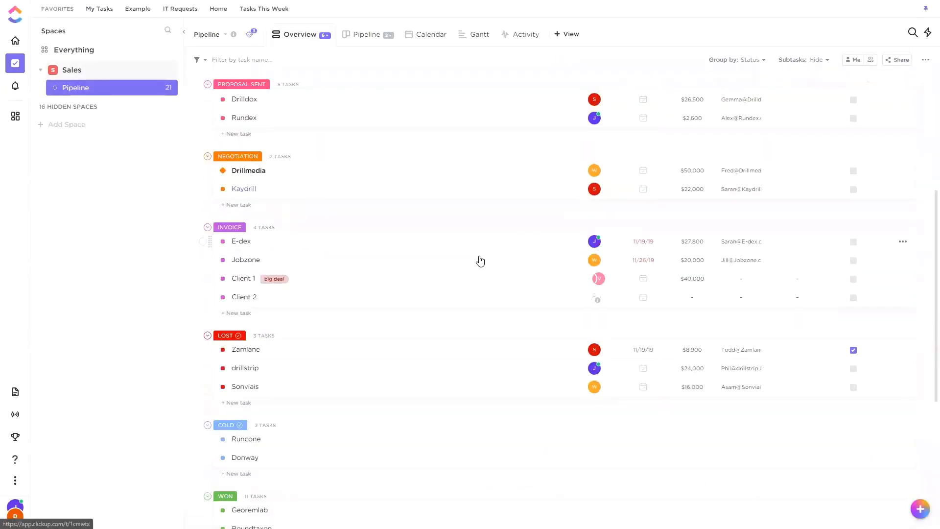
click(498, 310)
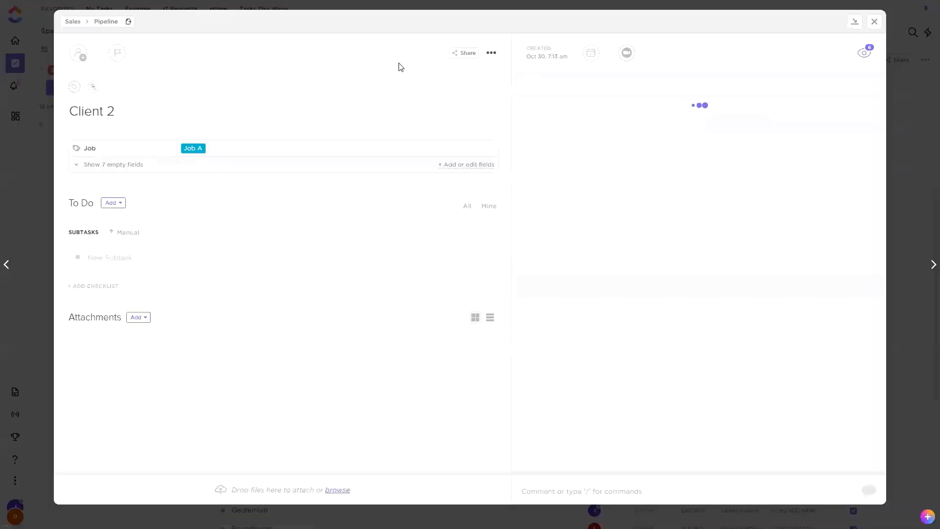
click(874, 21)
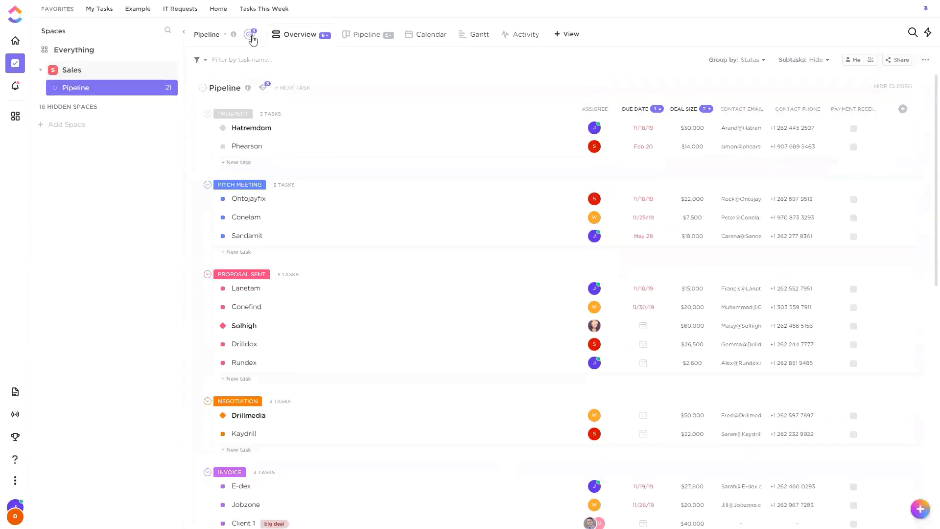
Open the Invoice status automation for editing and delete its second Change assignees action.
click(249, 33)
click(303, 78)
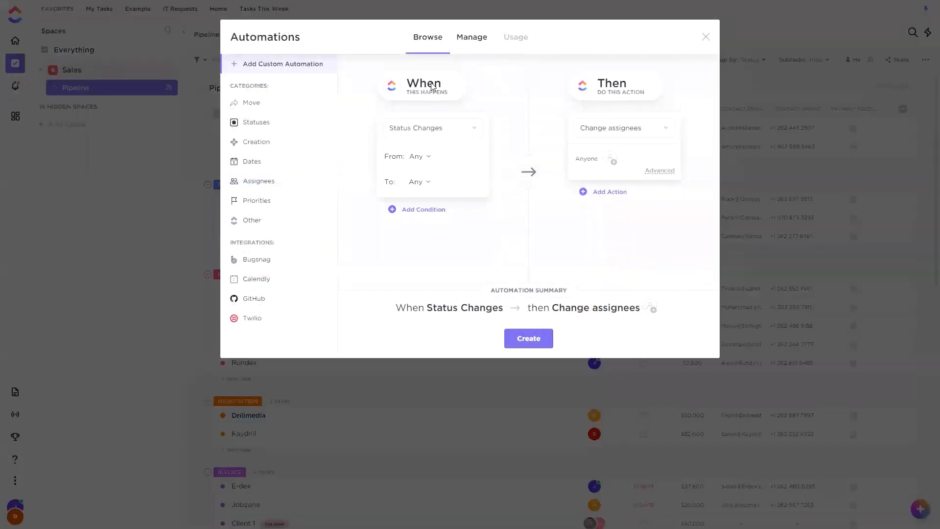
click(476, 39)
click(663, 230)
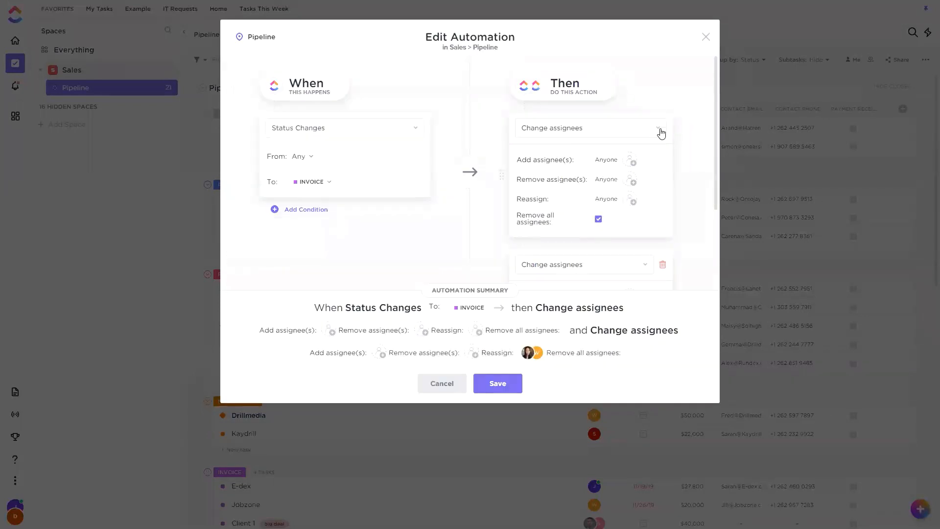
click(661, 261)
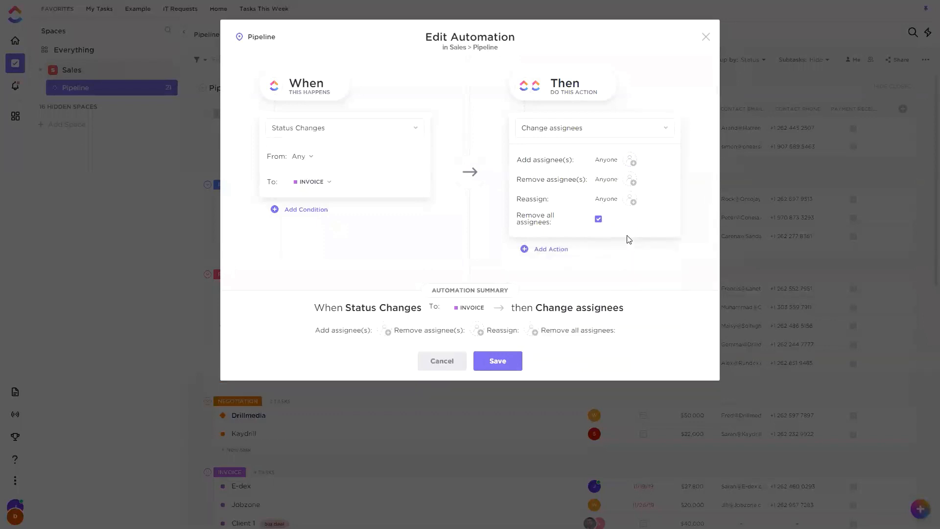
In the remaining Change assignees action, disable Remove all assignees, set Reassign to two teammates, and save the automation.
click(598, 219)
click(632, 201)
click(630, 387)
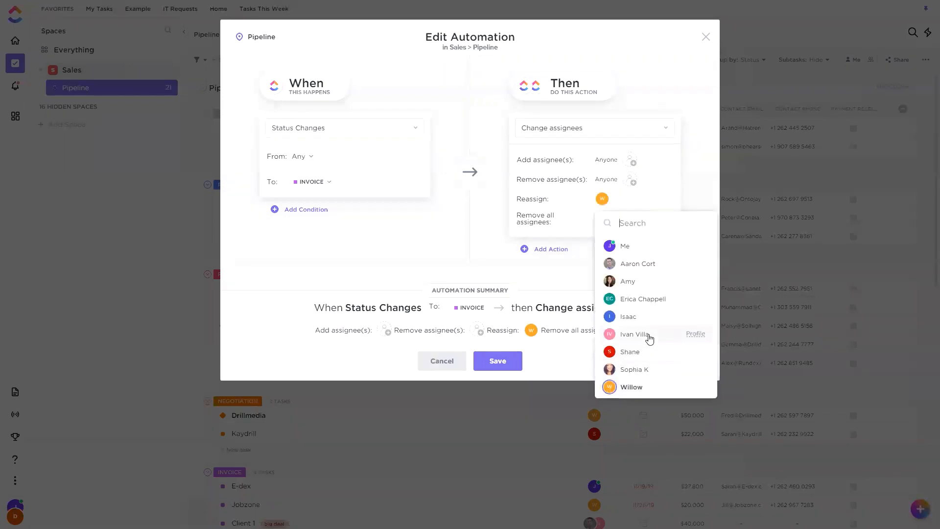
click(658, 281)
click(694, 188)
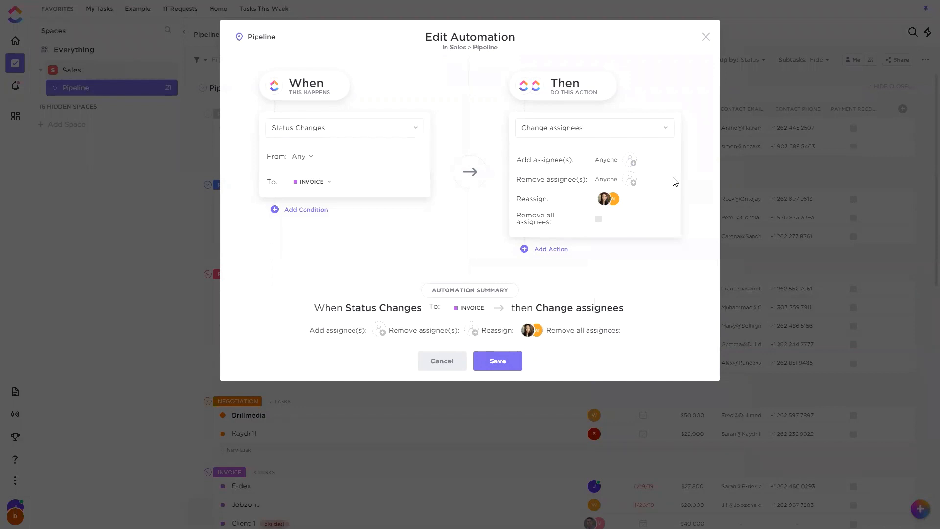
click(500, 367)
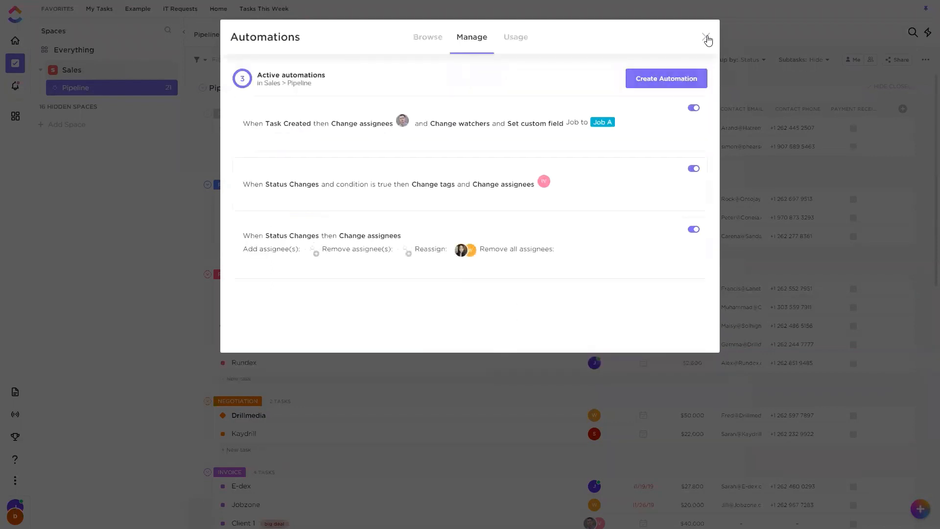
key(Escape)
Reset the Client 2 task's status to Prospect and change it to Invoice again to retrigger the automation.
scroll(316, 323, down, 3)
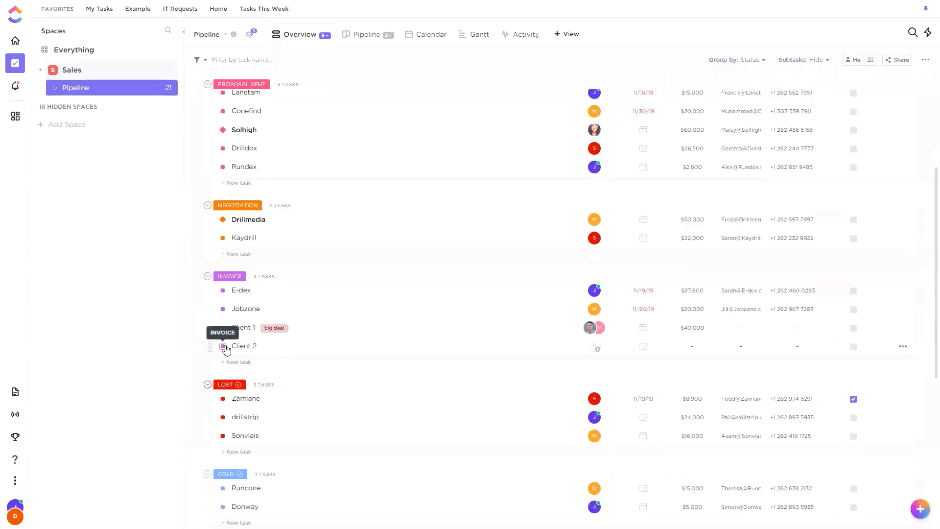
click(223, 346)
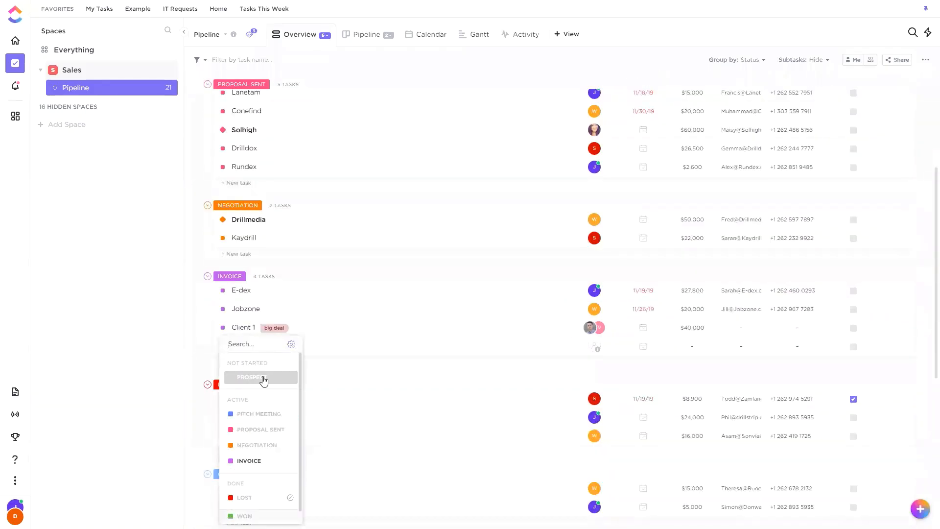
click(260, 378)
scroll(316, 220, up, 5)
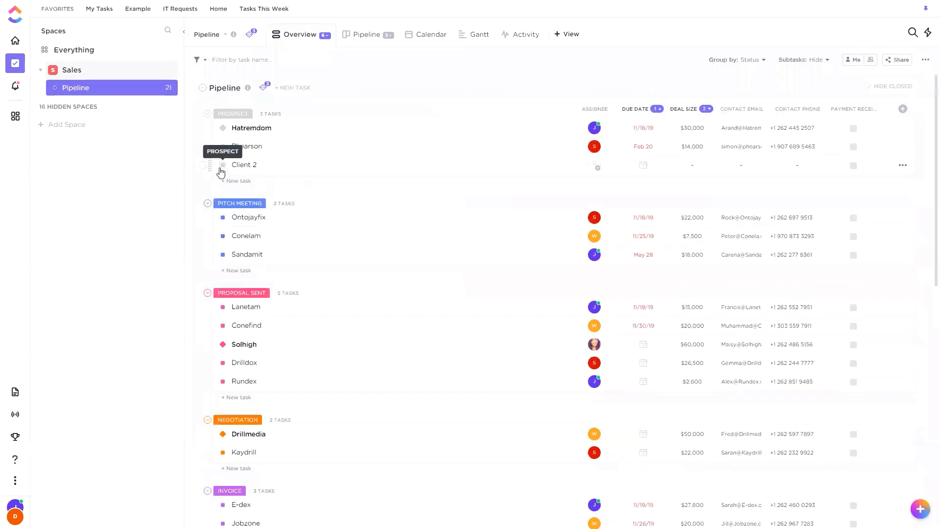
click(221, 172)
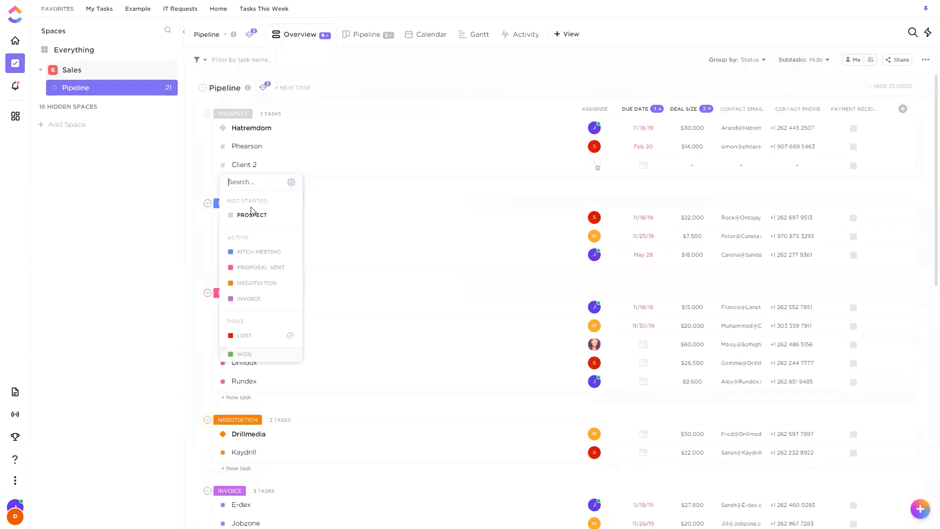
click(255, 299)
Open the Client 2 task from the Invoice group to check its assignees and activity, and close it.
scroll(546, 201, down, 4)
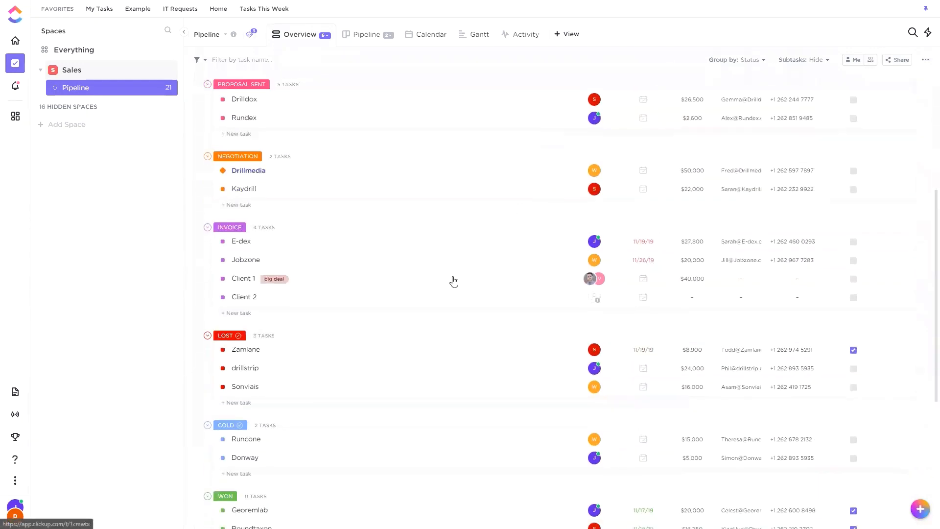
click(419, 308)
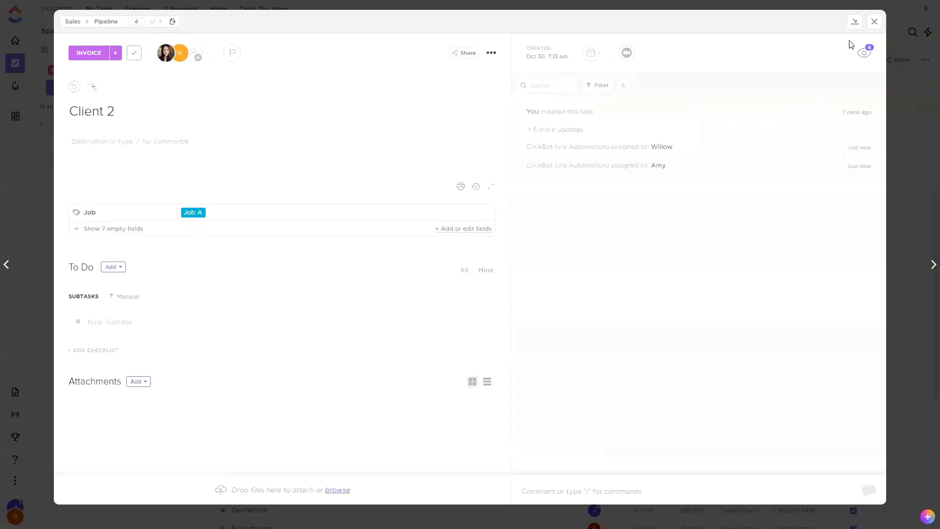
click(874, 22)
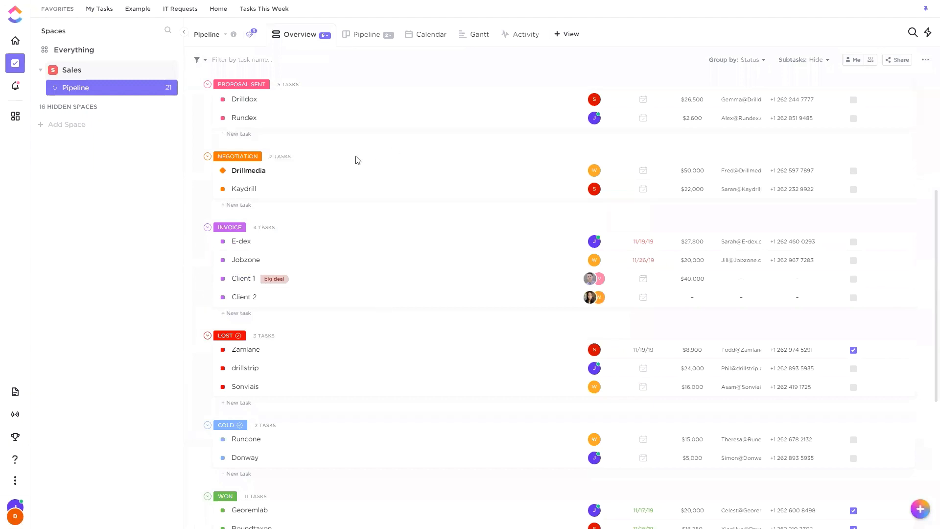
Review the Invoice status automation's trigger and action settings without changing them, and look over the tasks in the Invoice group.
scroll(372, 151, up, 5)
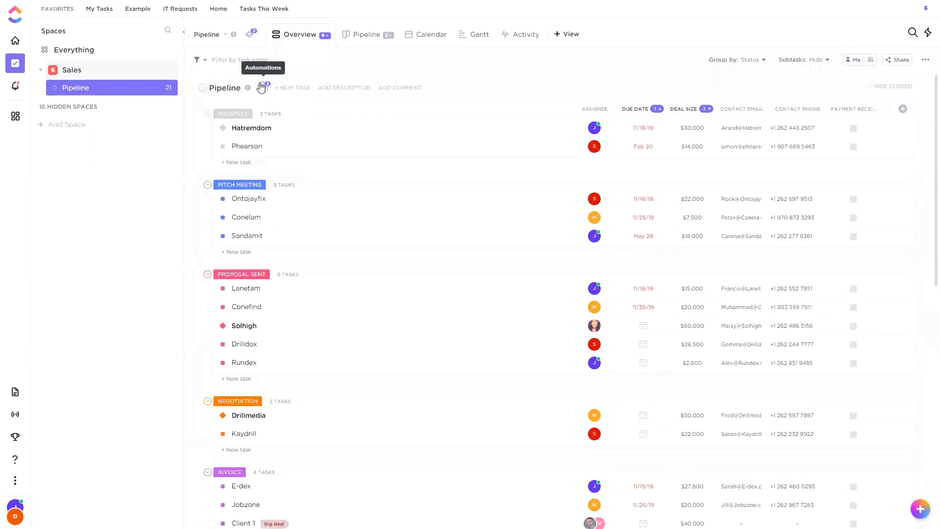
click(263, 87)
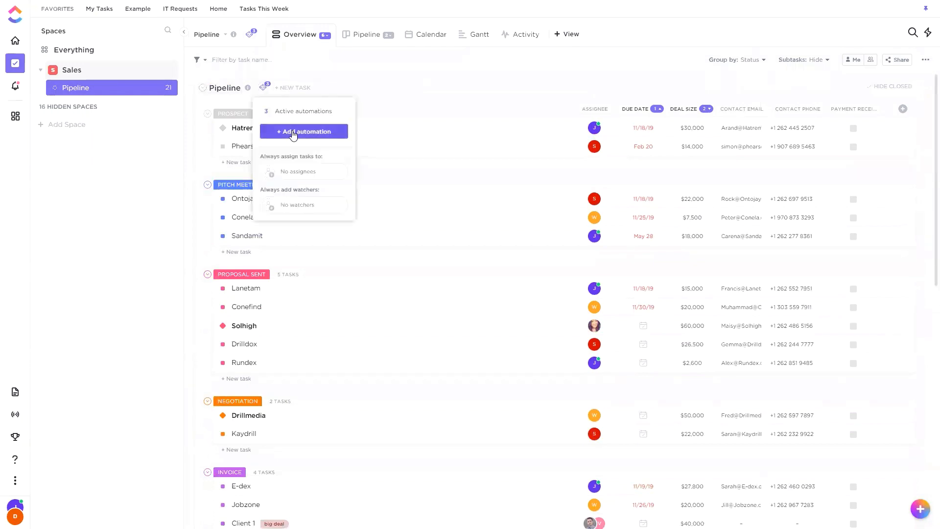
click(304, 110)
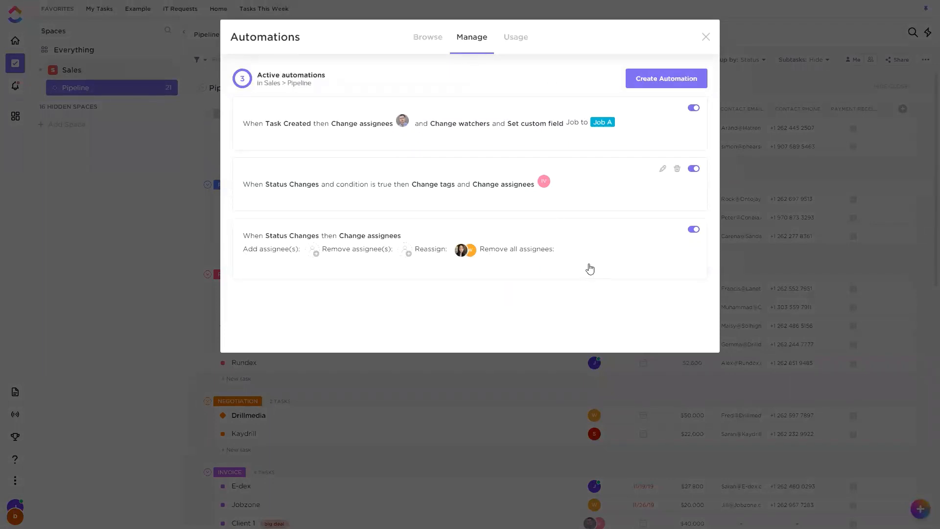
click(663, 230)
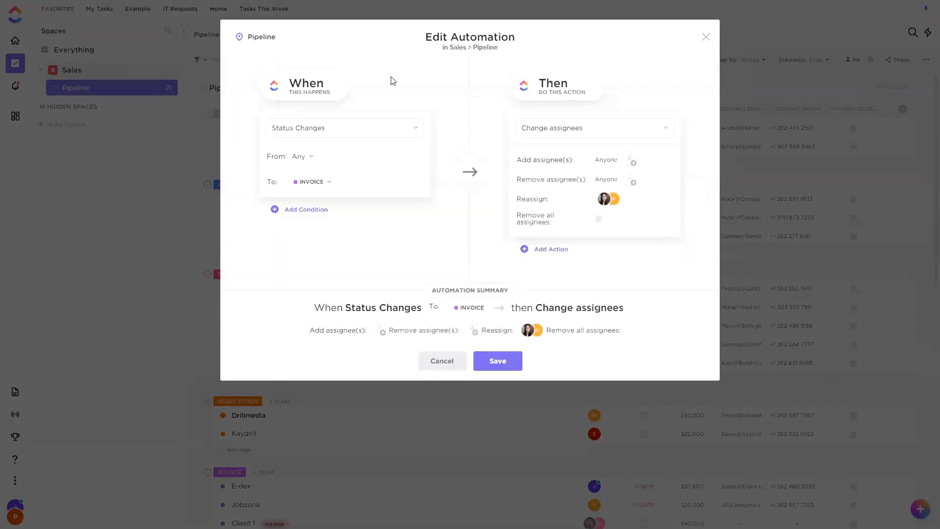
click(442, 365)
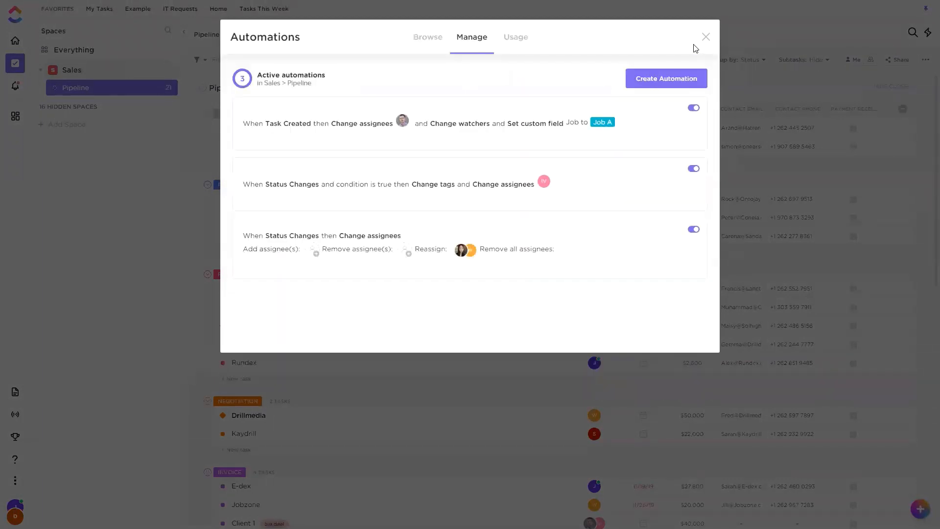
key(Escape)
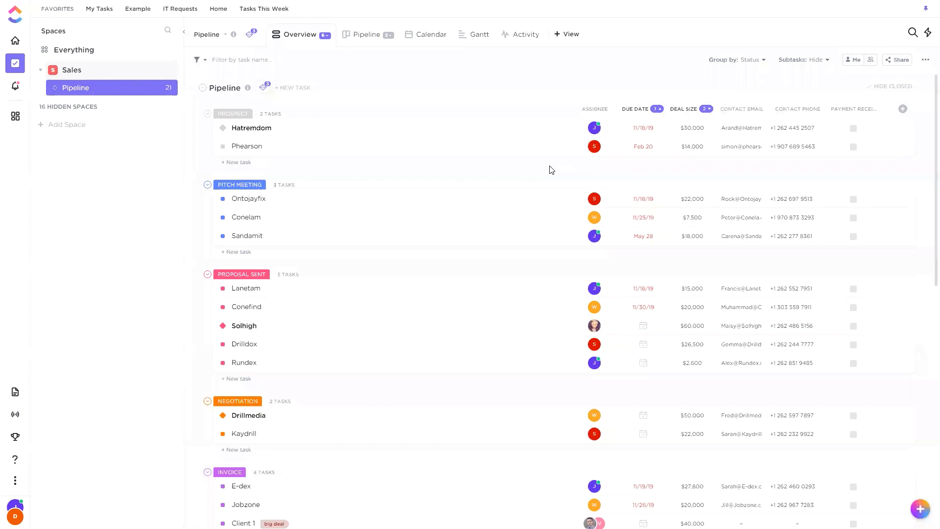
scroll(323, 181, down, 4)
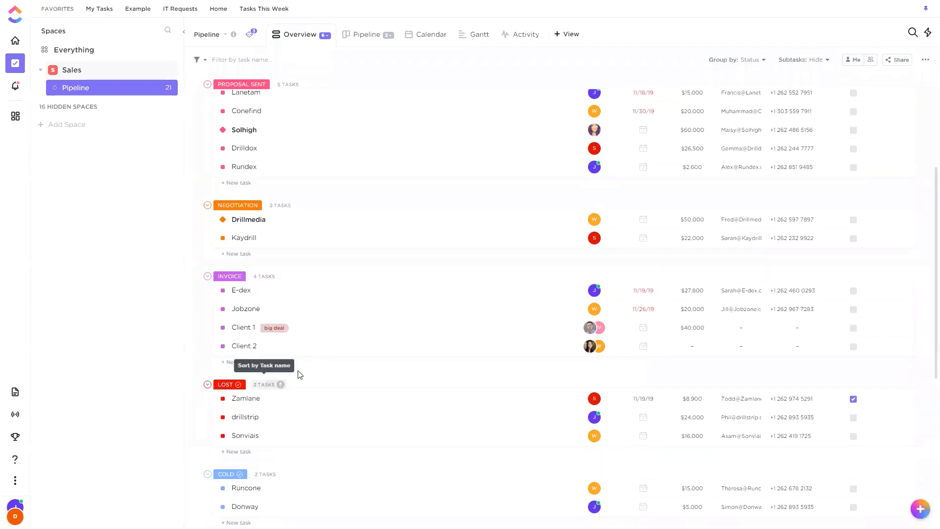
scroll(343, 308, down, 1)
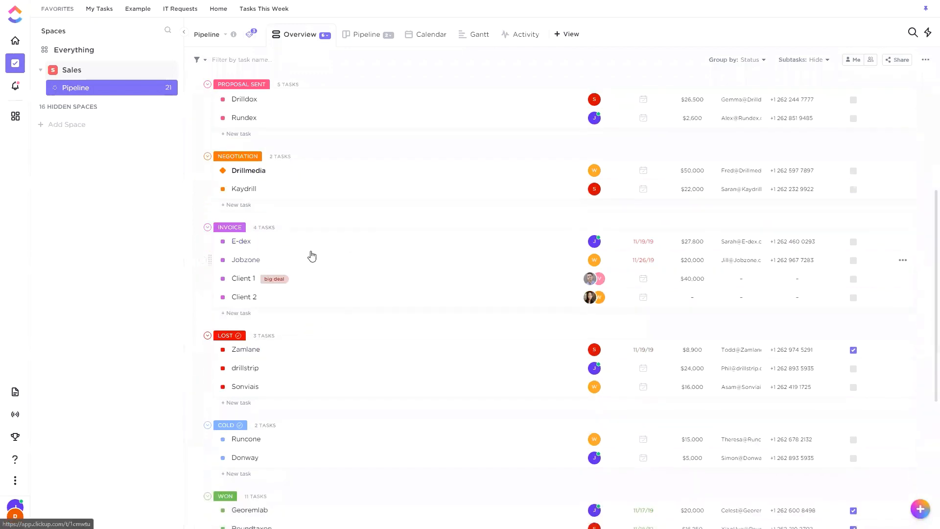
scroll(312, 255, up, 4)
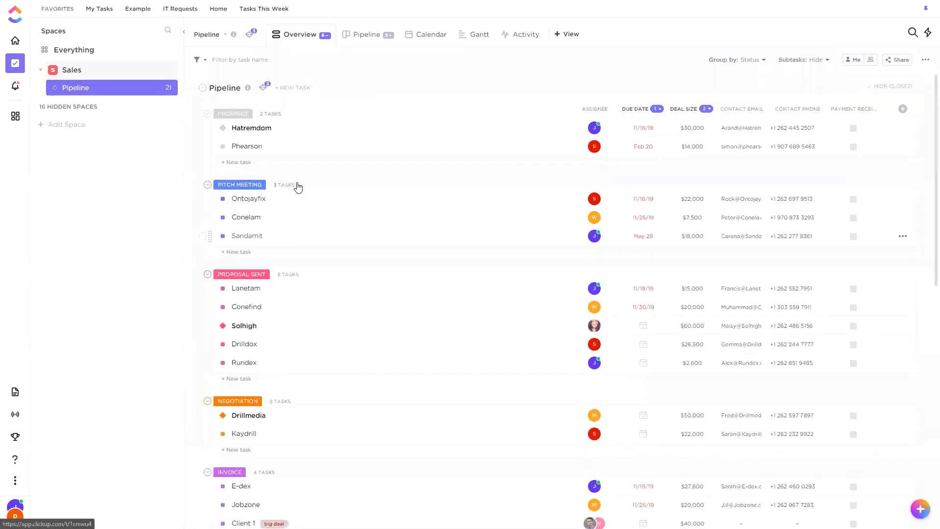
Start a new custom automation for the Pipeline list with Status Changes as its trigger.
click(263, 87)
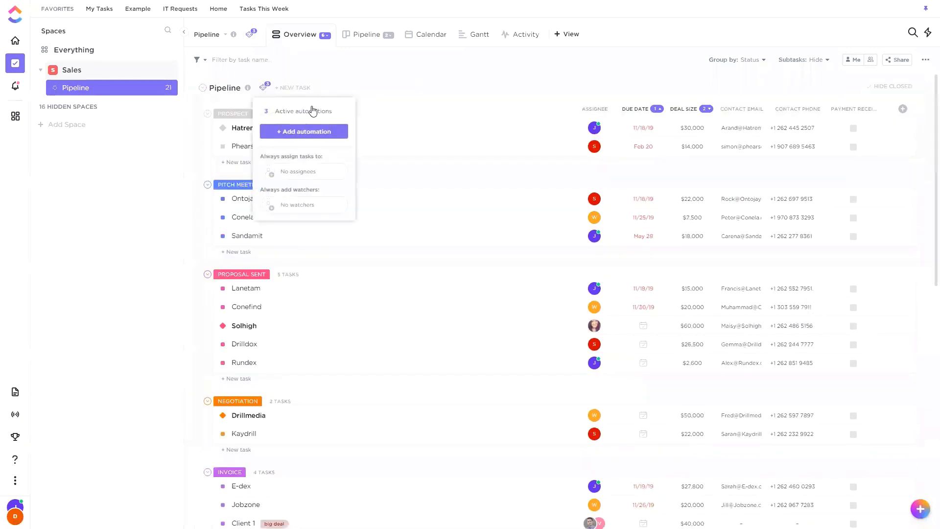
click(263, 86)
click(306, 131)
click(451, 131)
scroll(422, 244, down, 4)
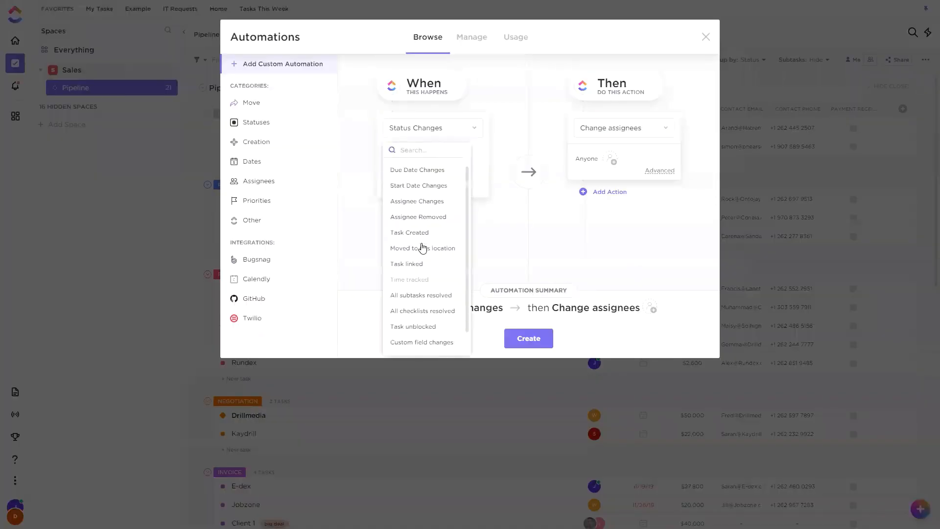
scroll(425, 244, up, 4)
click(451, 157)
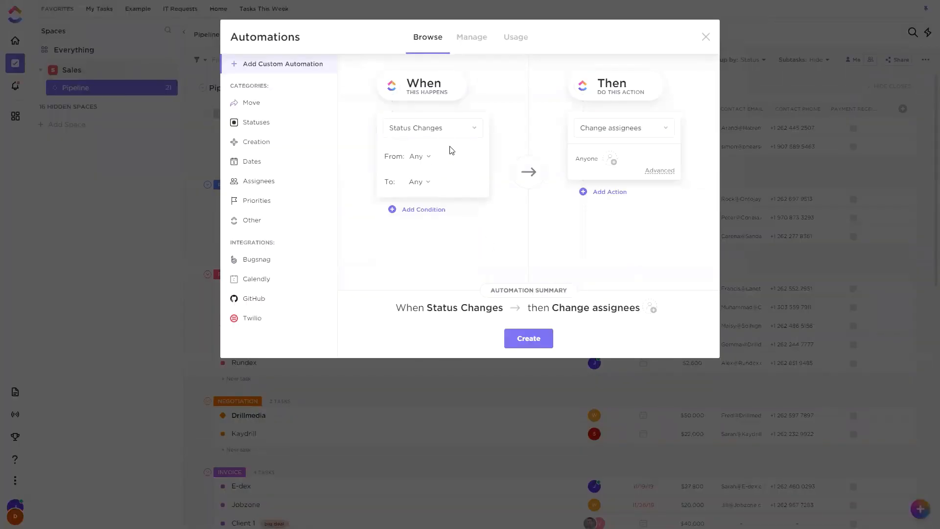
Set the Status Changes trigger to fire when a task moves to Lost or Cold.
click(420, 182)
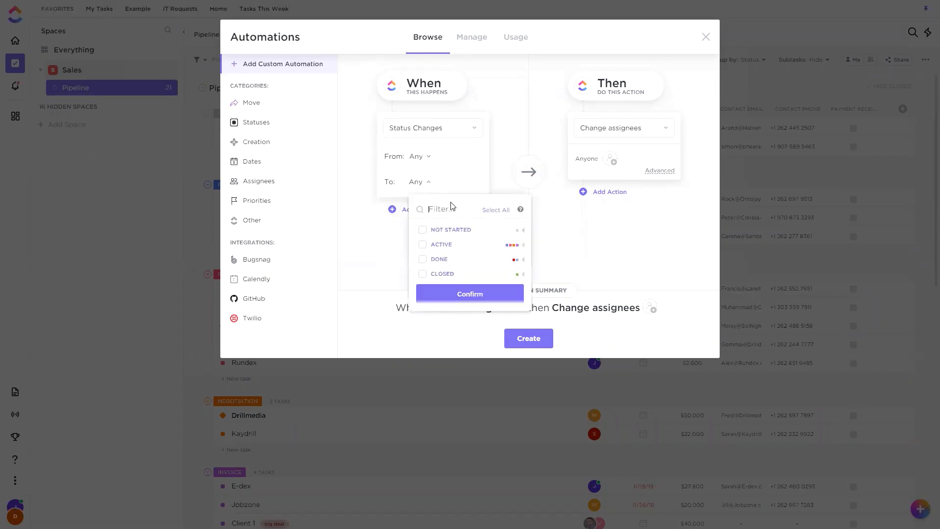
click(524, 260)
click(422, 274)
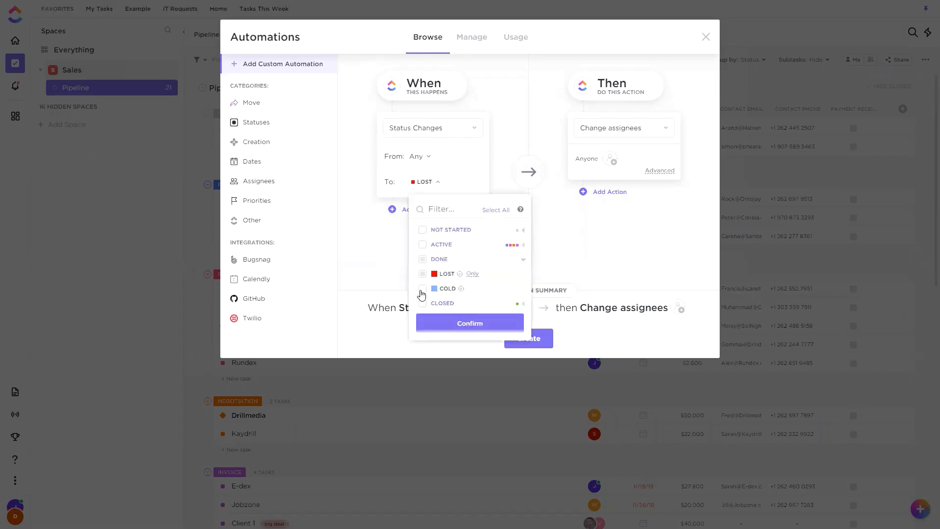
click(422, 288)
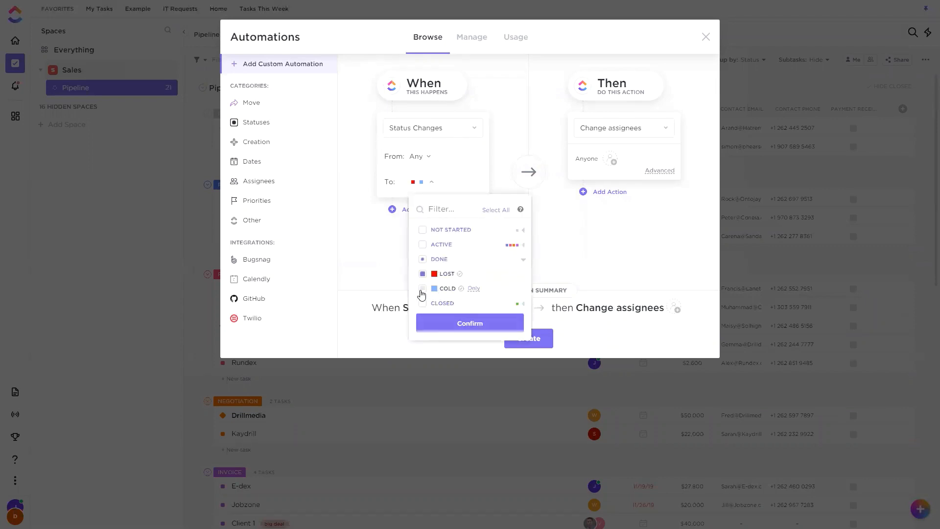
click(456, 324)
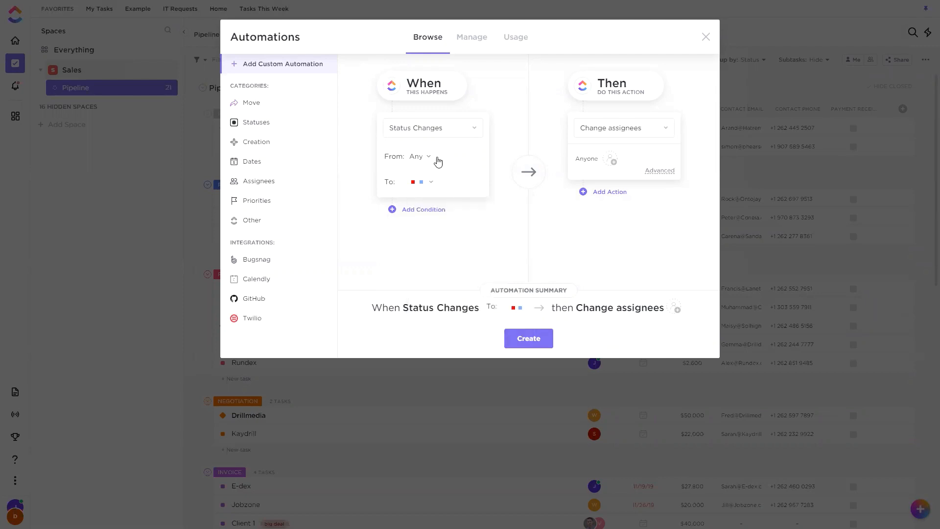
Set the automation's action to Archive task, create the automation, and close the Automations window.
click(645, 129)
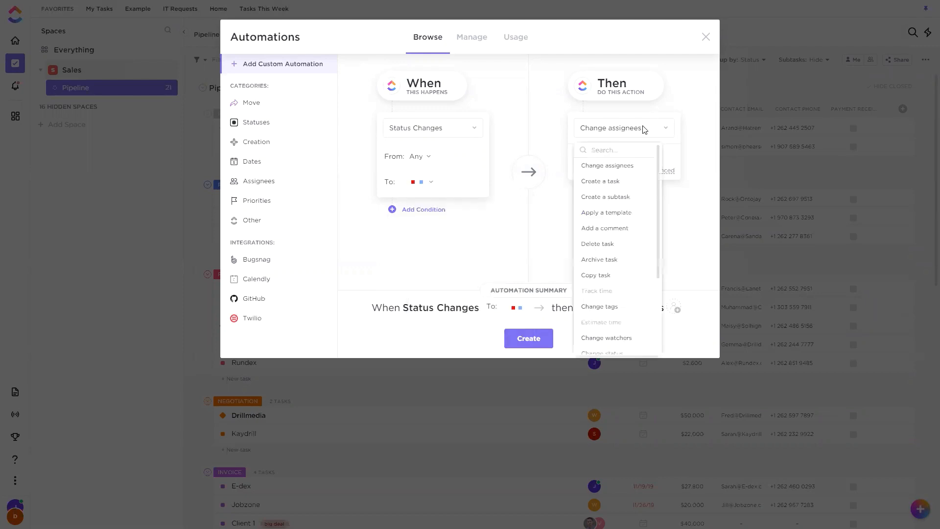
click(599, 260)
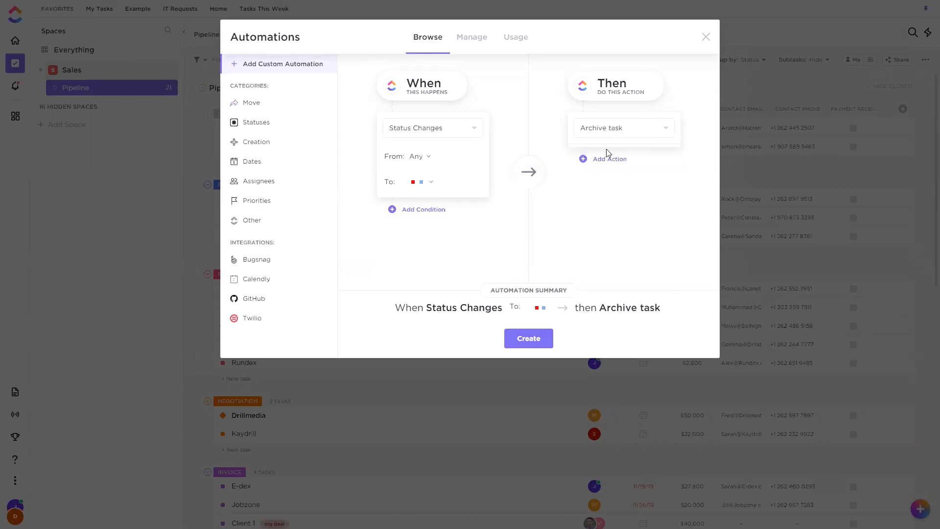
click(538, 342)
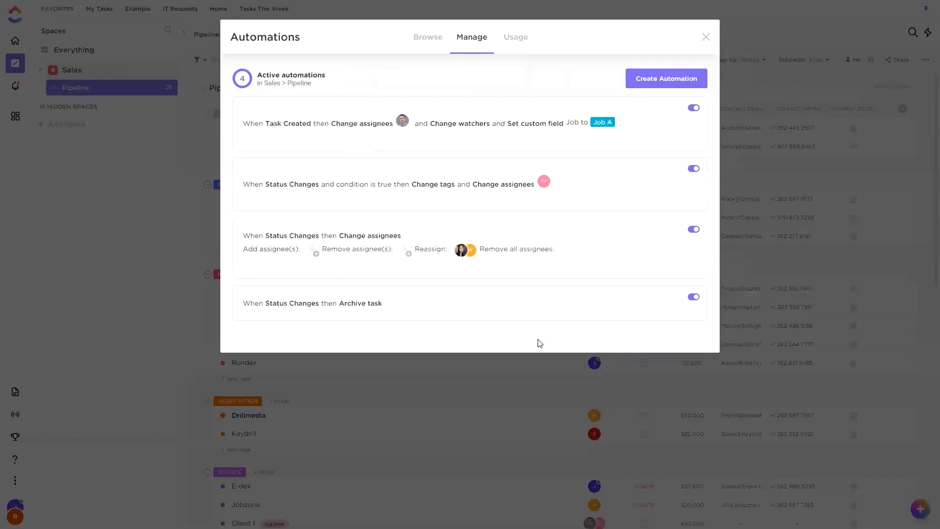
click(705, 40)
Change the Client 2 task's status from Invoice to Lost and reload the list to check the Lost group.
scroll(552, 204, down, 5)
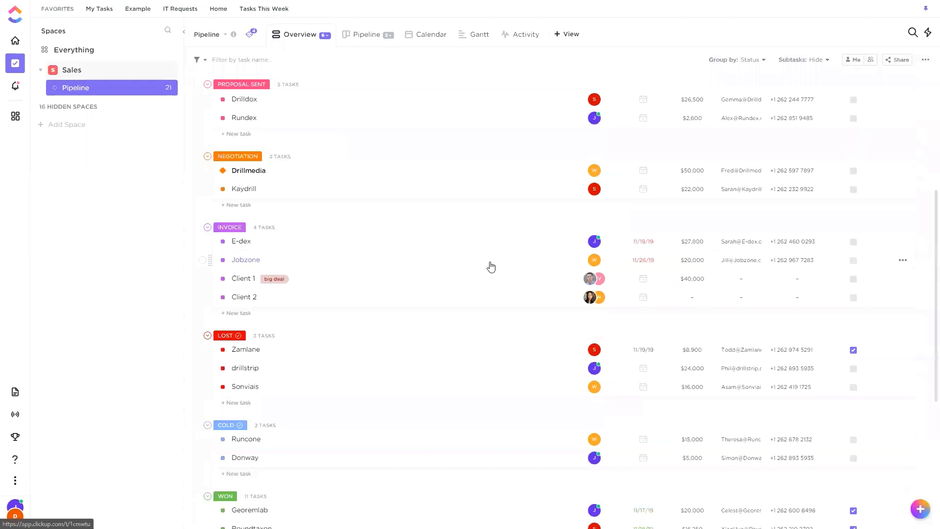
scroll(491, 267, down, 2)
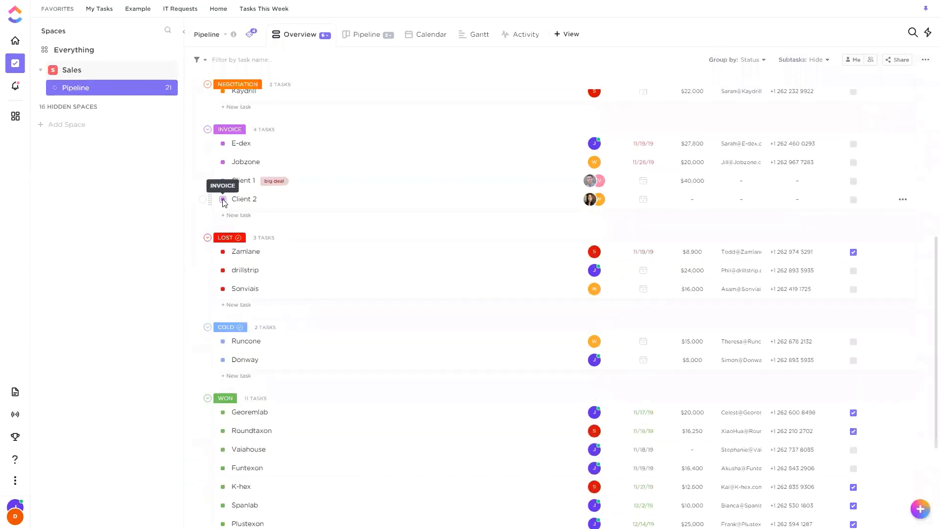
click(223, 199)
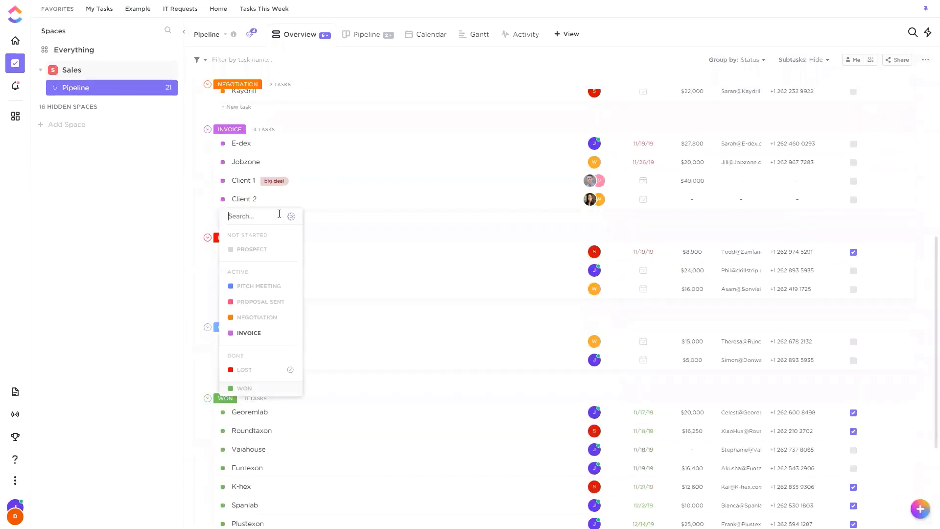
click(264, 376)
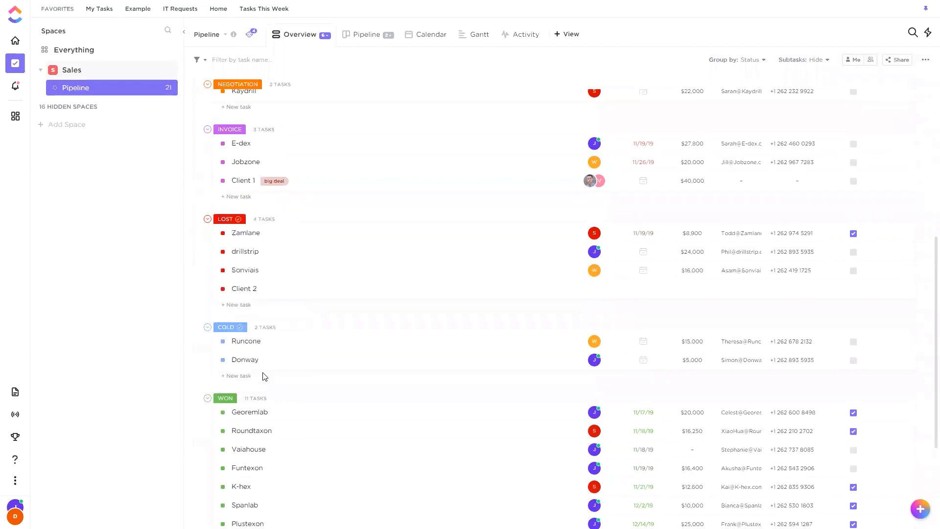
click(364, 293)
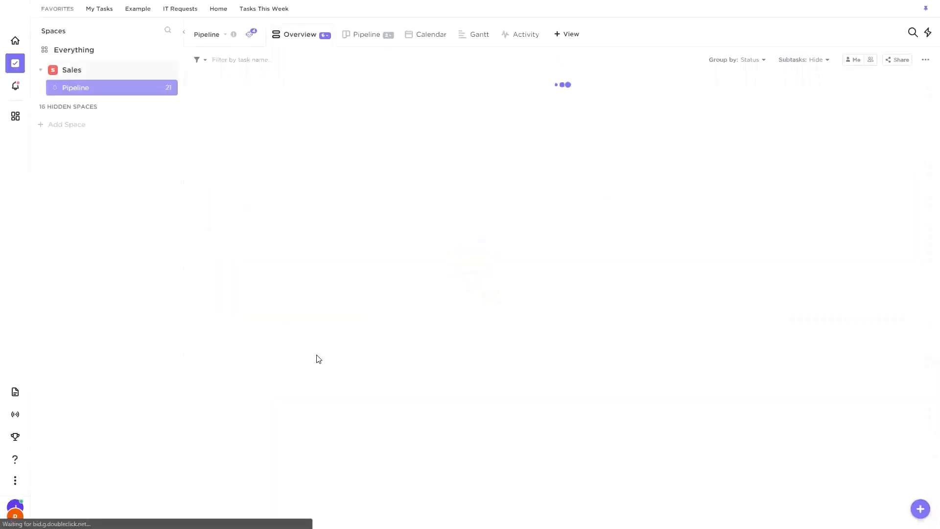
scroll(455, 297, down, 5)
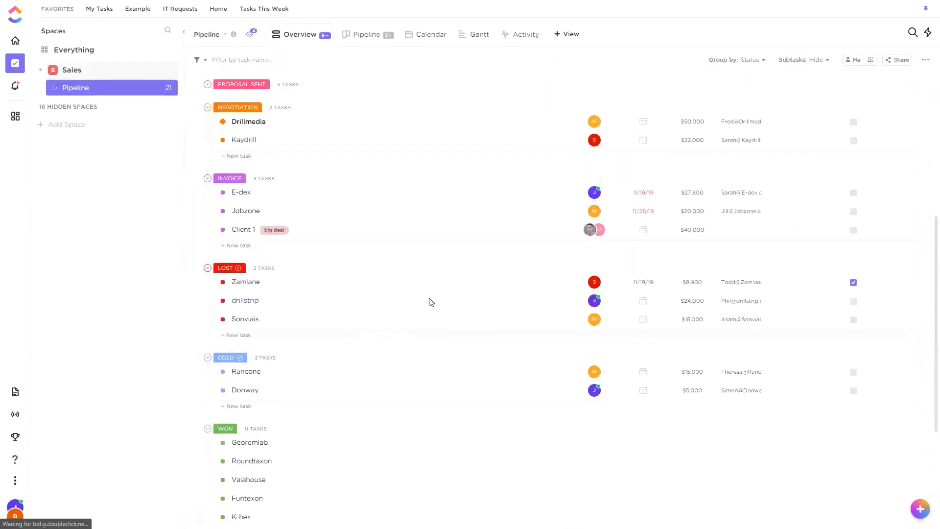
Filter the Pipeline list to archived tasks to look for Client 2, and clear the filter.
scroll(330, 296, up, 5)
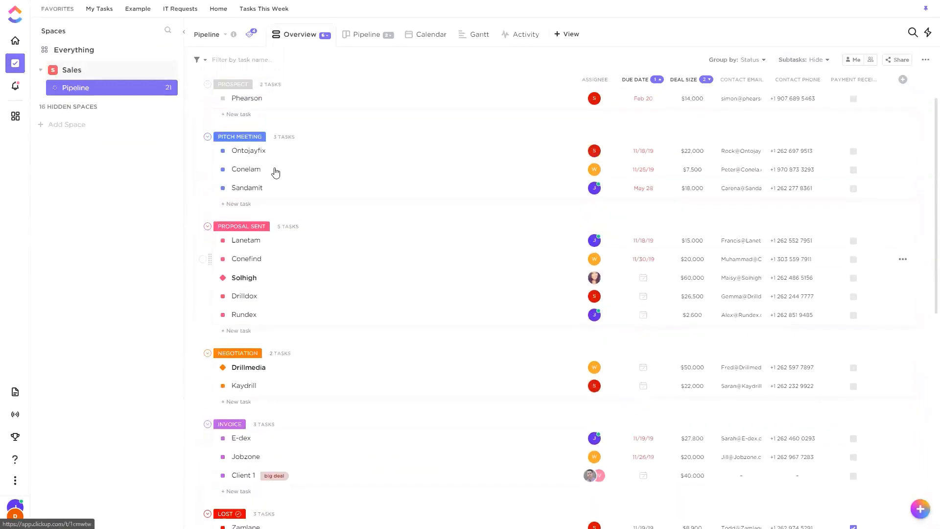
click(205, 59)
click(248, 233)
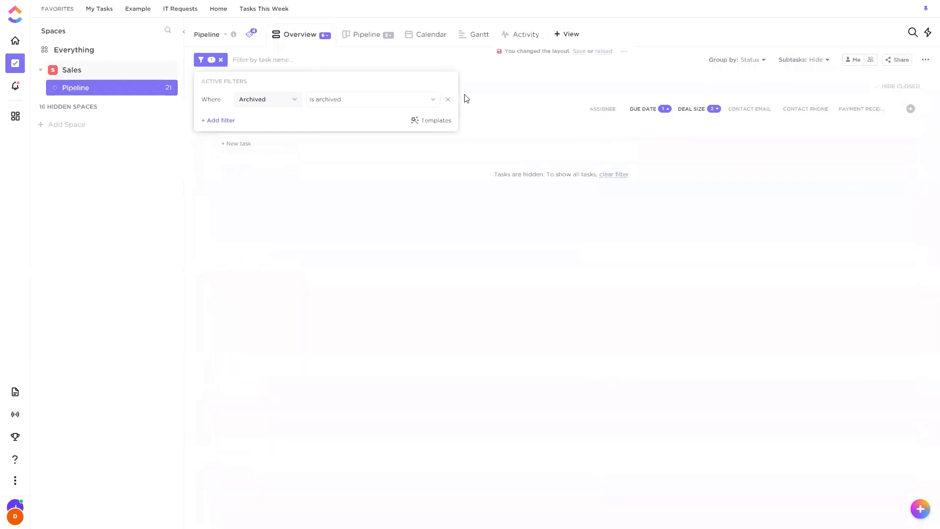
click(493, 80)
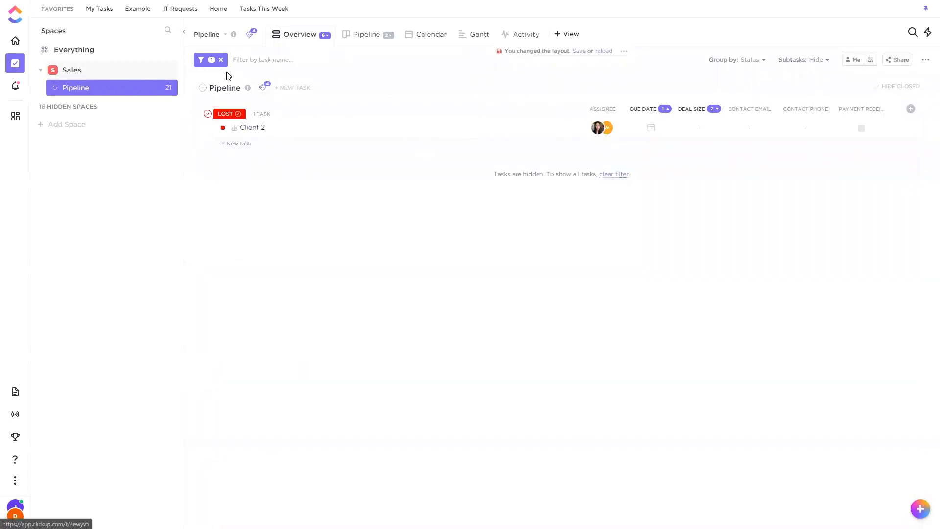
click(221, 59)
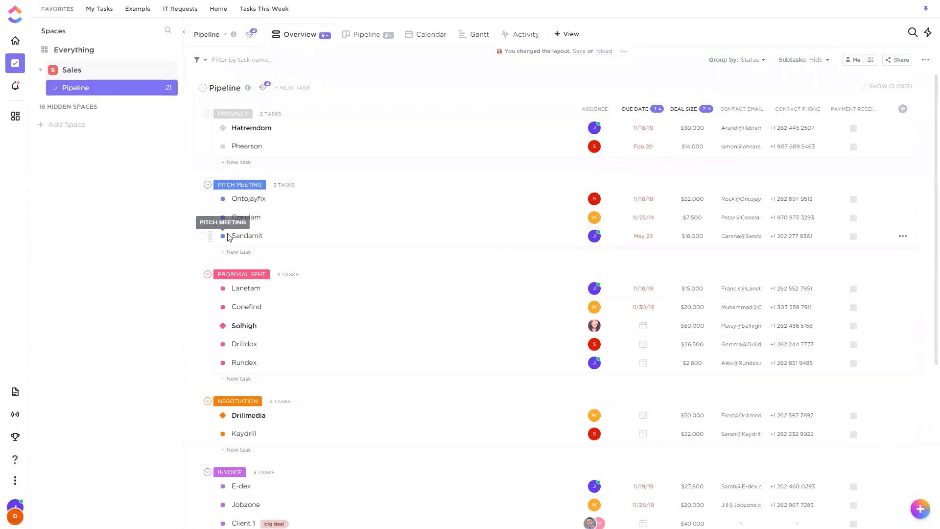
Start another custom automation for the Pipeline list with Status Changes as the trigger and Create a subtask as the action.
scroll(281, 219, down, 5)
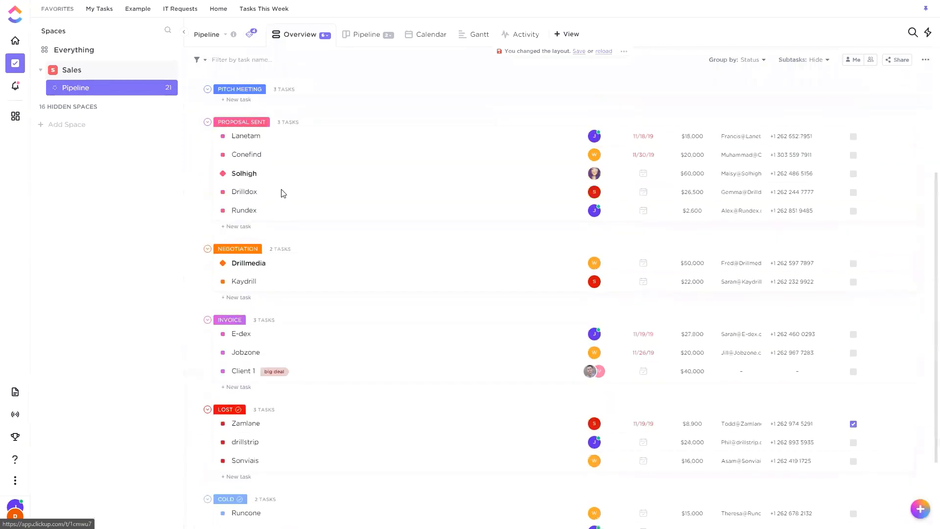
scroll(254, 185, up, 1)
scroll(262, 190, up, 4)
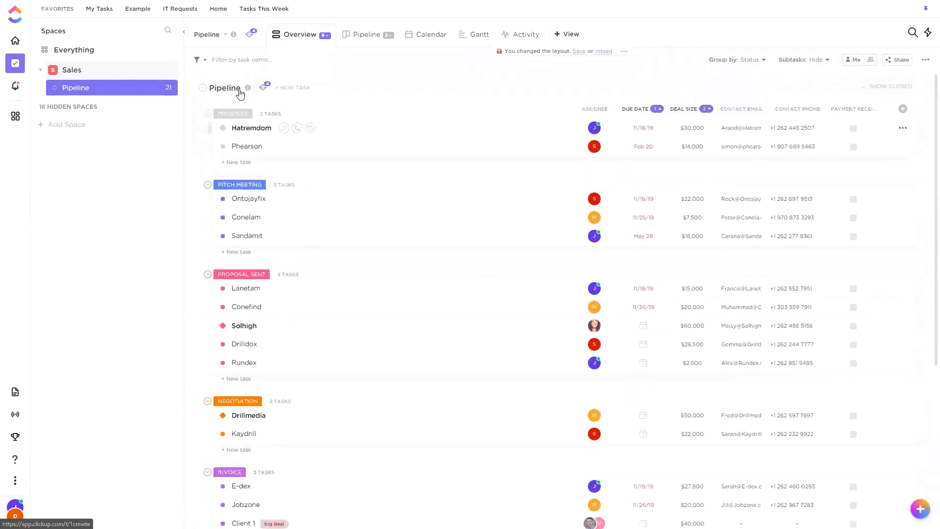
click(263, 88)
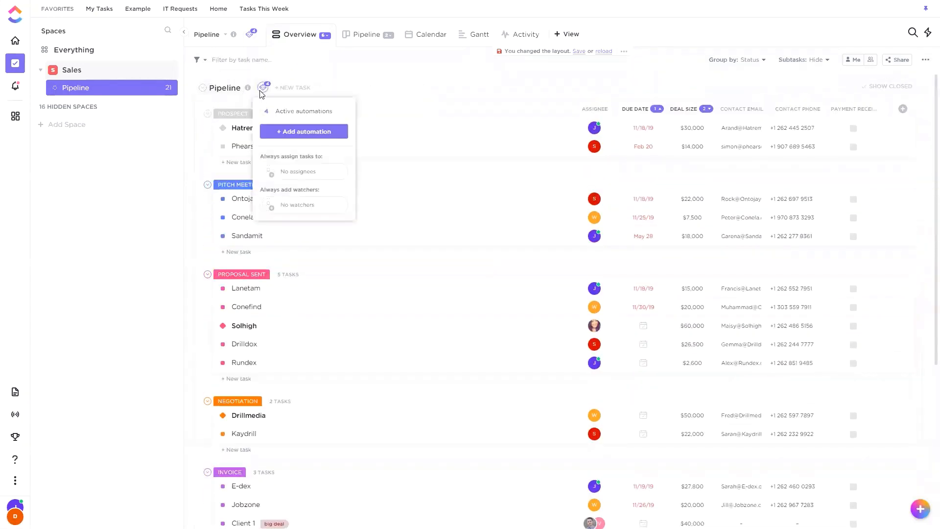
click(285, 135)
click(455, 133)
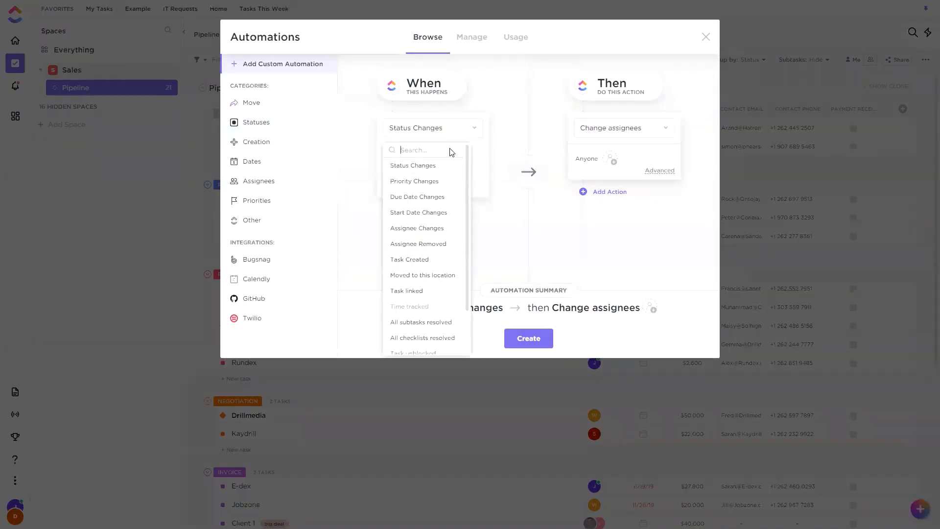
scroll(445, 216, down, 2)
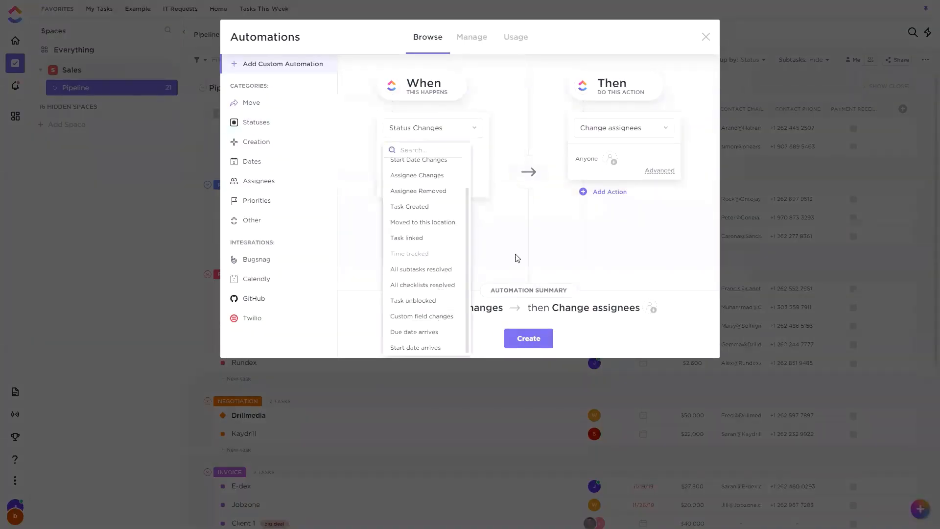
click(648, 127)
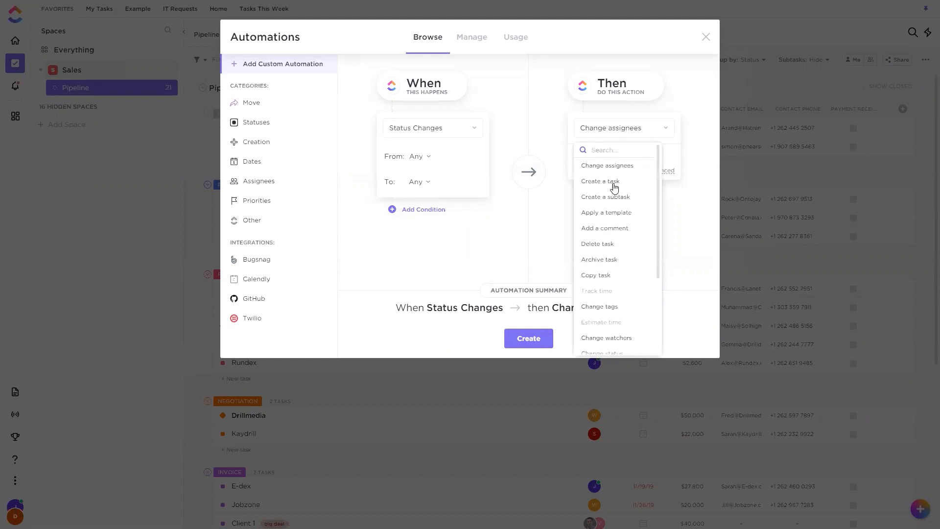
click(593, 197)
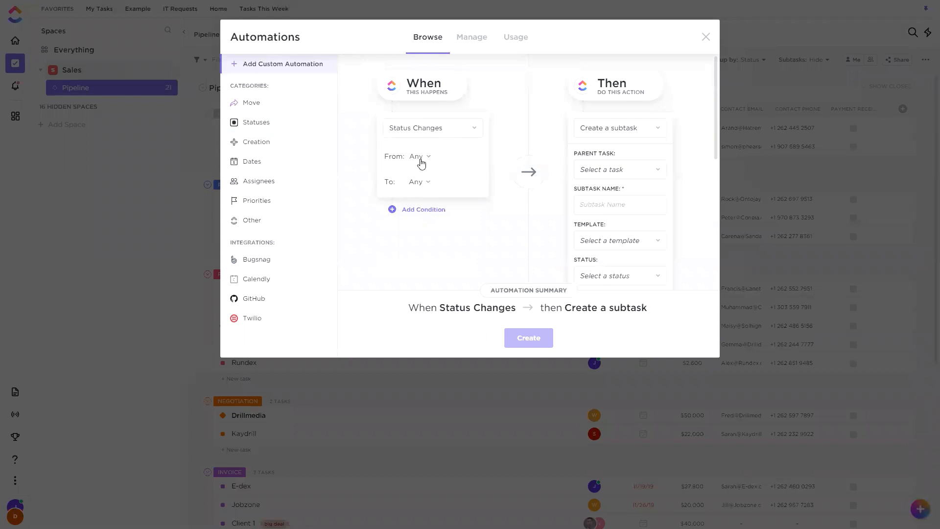
Set the trigger to fire when a task's status changes to Negotiation.
click(424, 184)
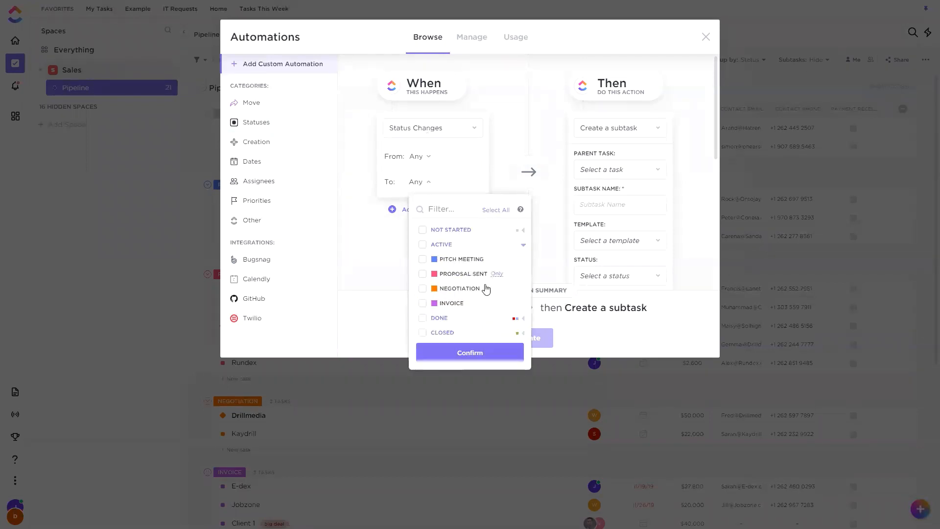
click(422, 288)
click(462, 353)
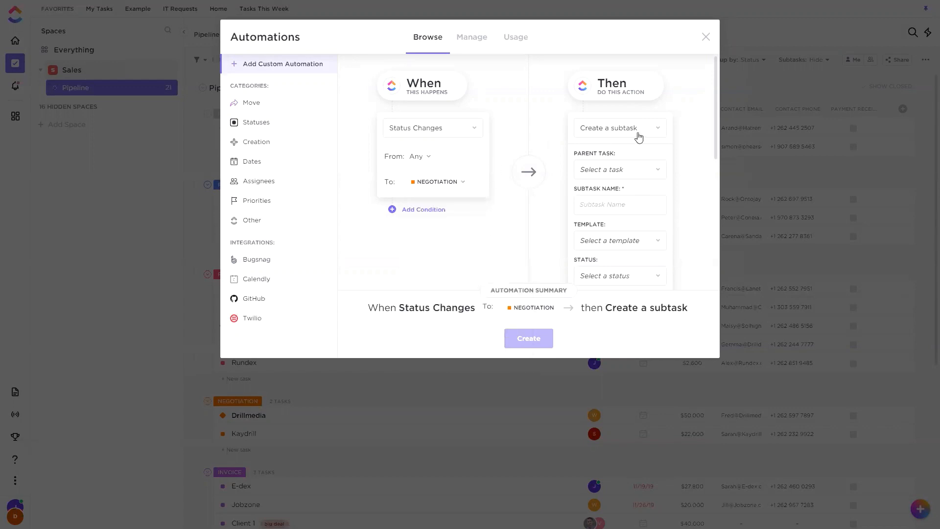
Look through the tasks available as the new subtask's parent without choosing one.
click(636, 169)
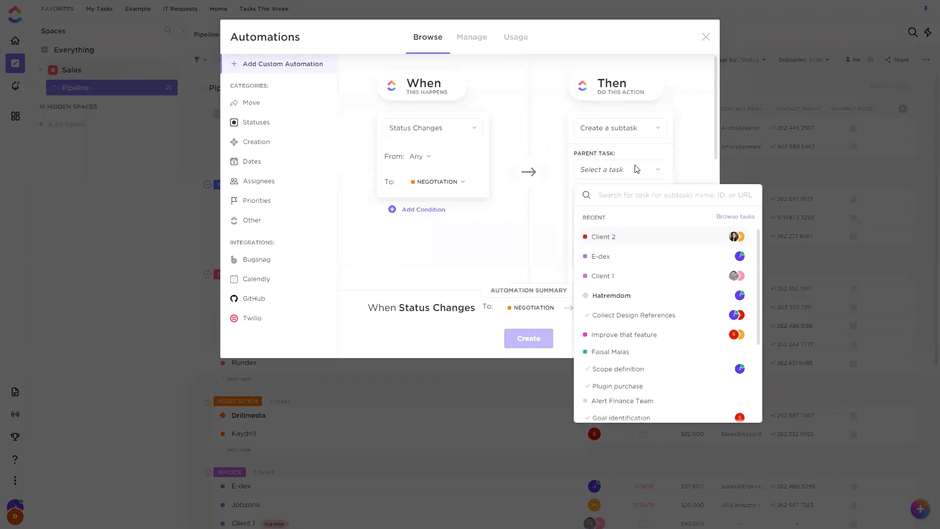
scroll(648, 275, down, 3)
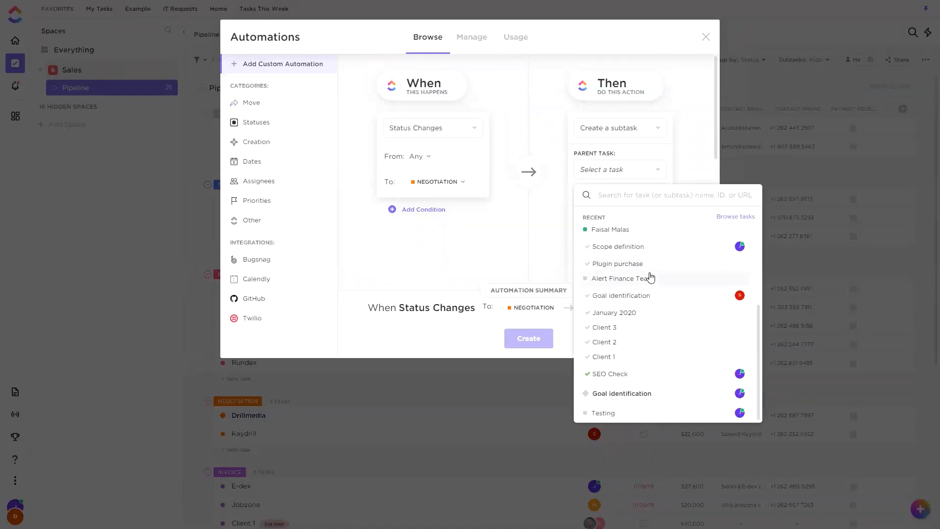
scroll(647, 328, up, 1)
click(696, 165)
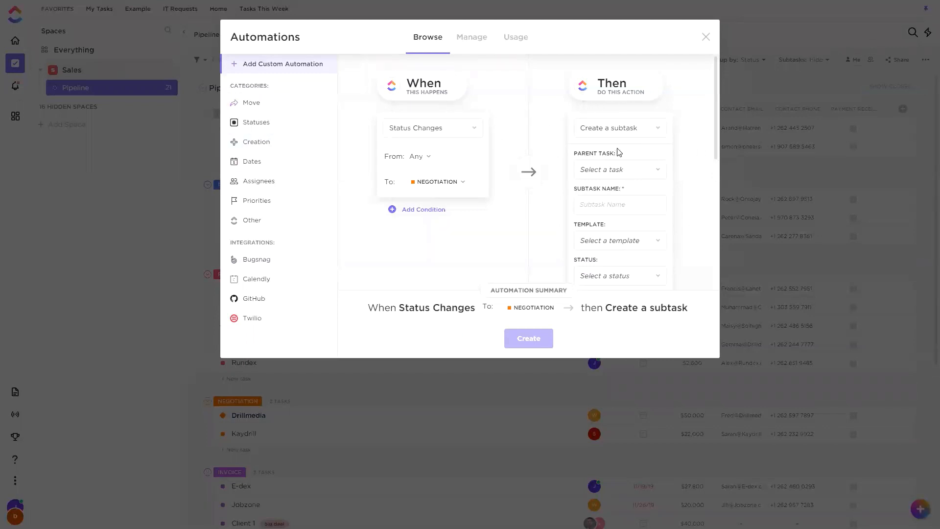
click(630, 172)
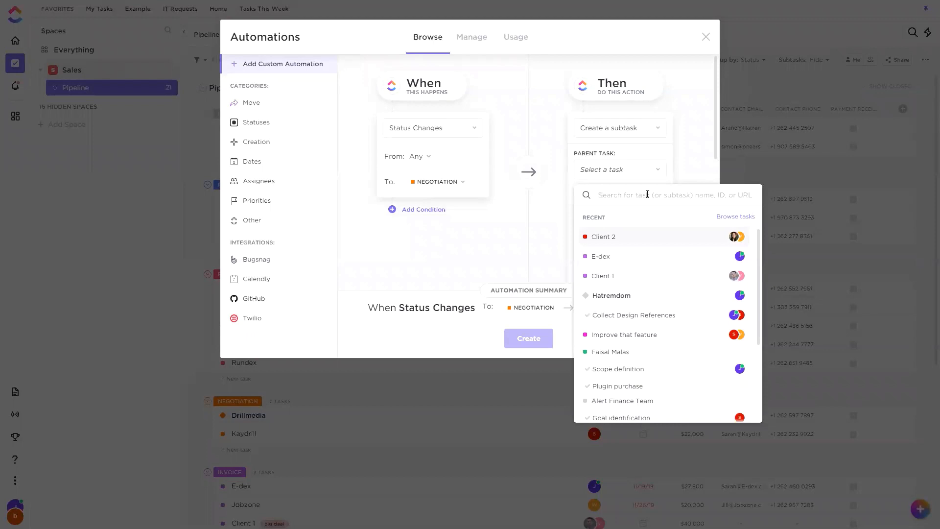
scroll(647, 194, down, 2)
scroll(676, 142, up, 1)
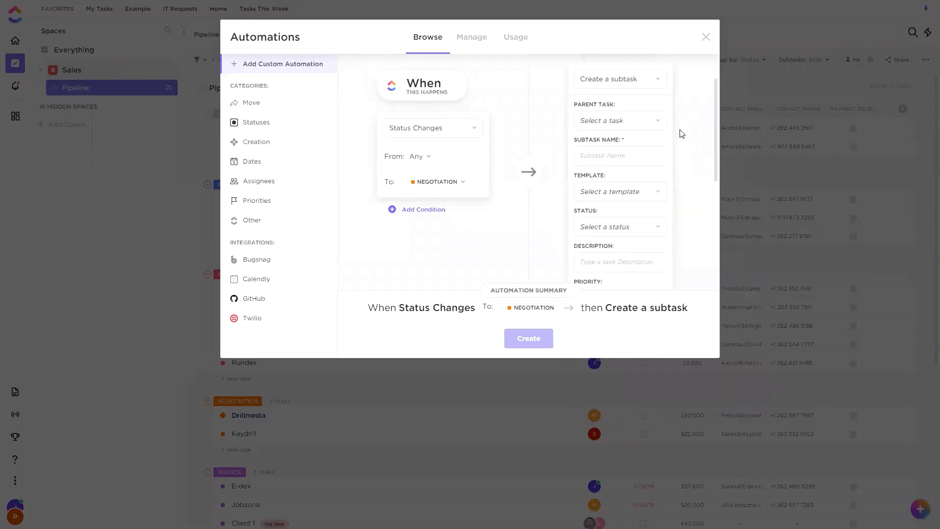
Enter "Subtask" as the name of the subtask the automation creates.
click(632, 152)
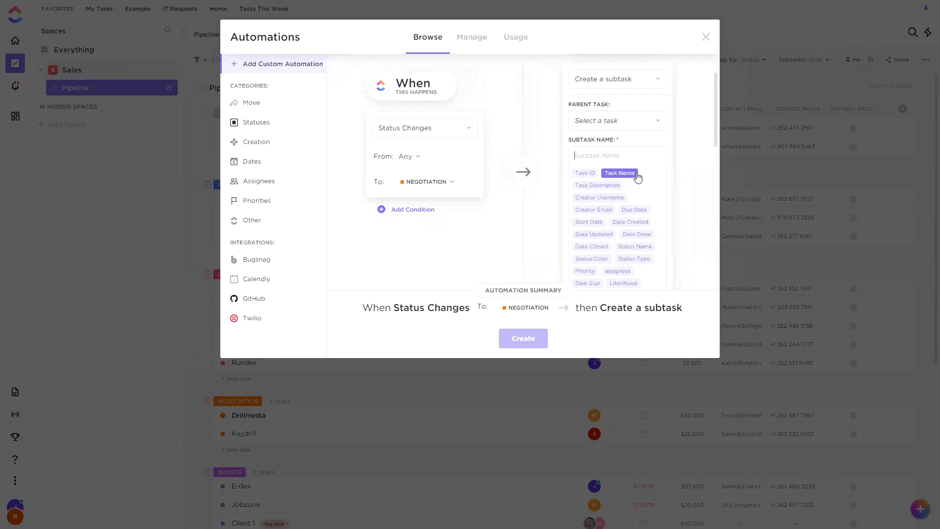
text(Subtask)
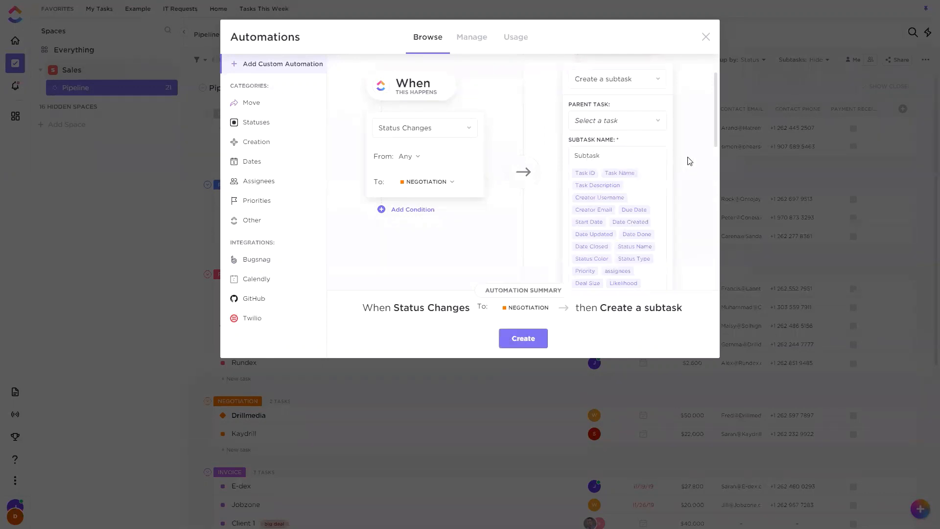
click(690, 161)
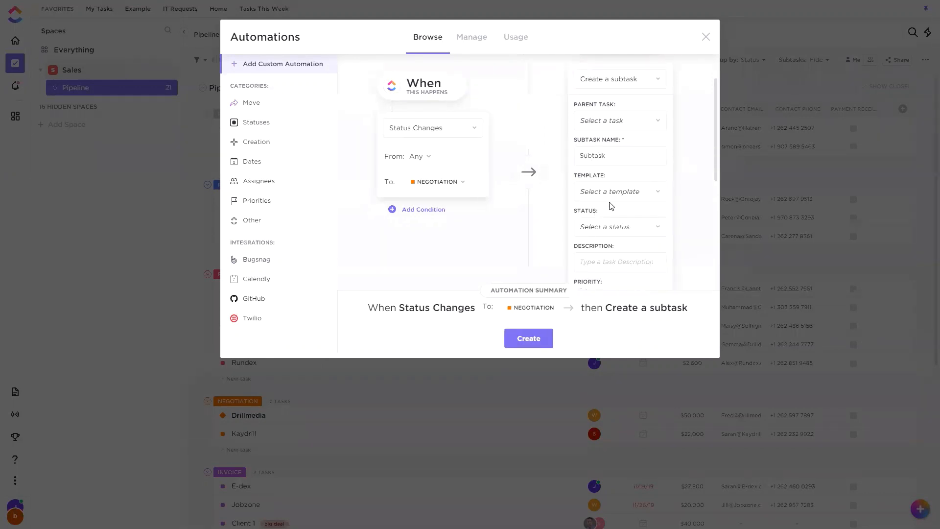
scroll(614, 191, down, 1)
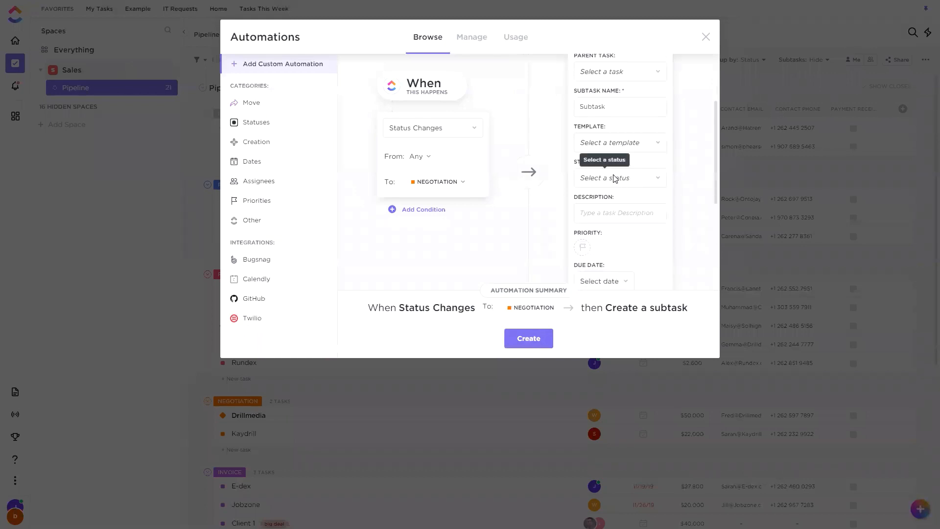
Set the new subtask's status to Prospect and create the Negotiation subtask automation.
click(616, 179)
click(603, 235)
scroll(628, 151, down, 2)
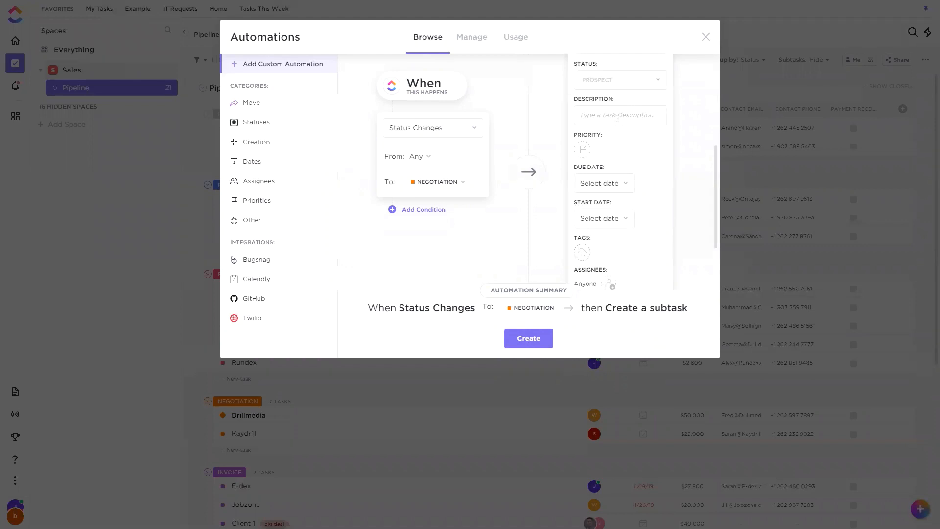
scroll(612, 211, down, 1)
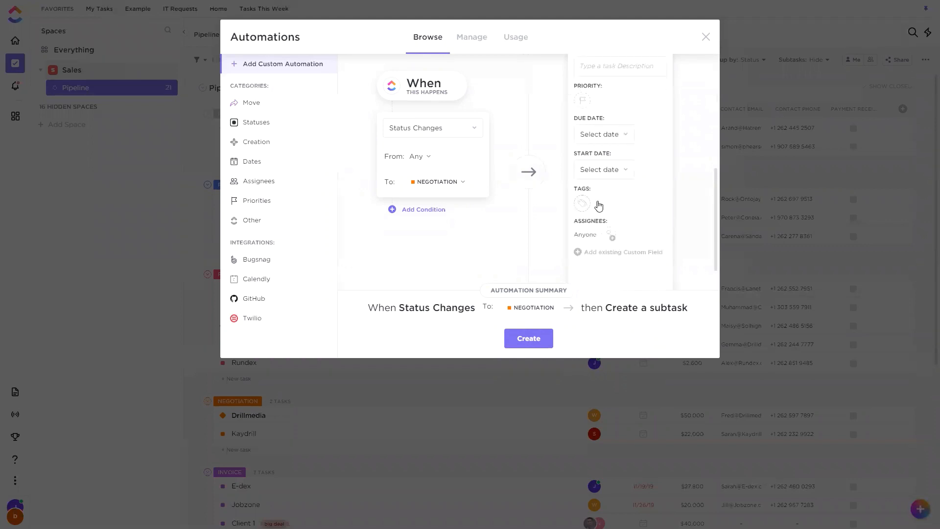
scroll(607, 214, down, 1)
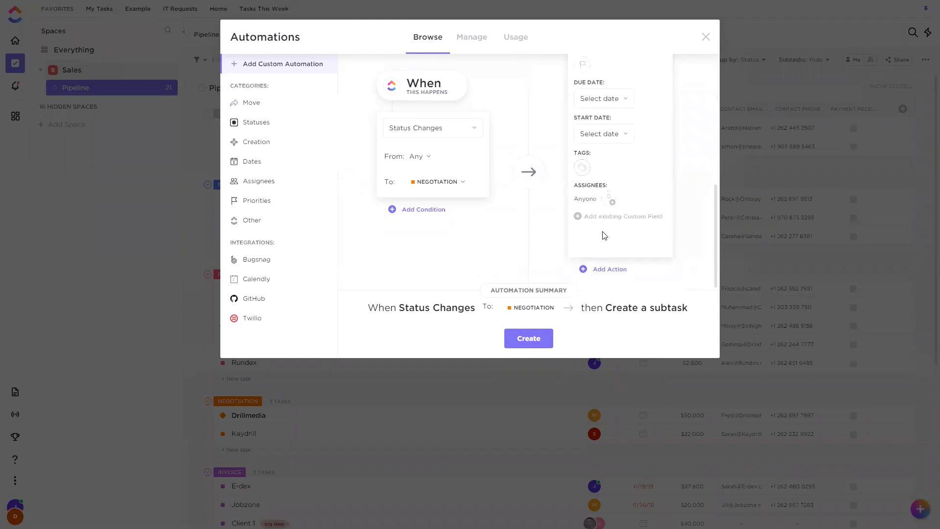
click(528, 336)
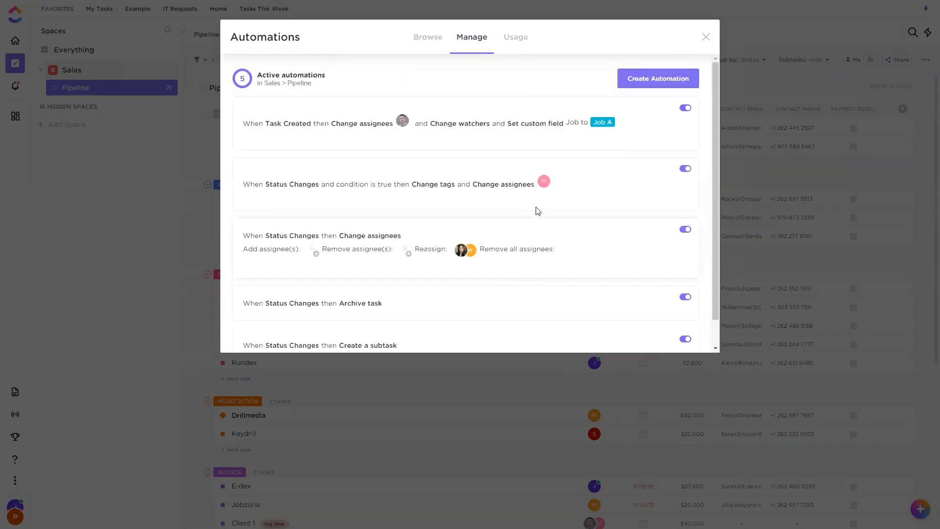
scroll(537, 208, down, 2)
scroll(569, 184, up, 1)
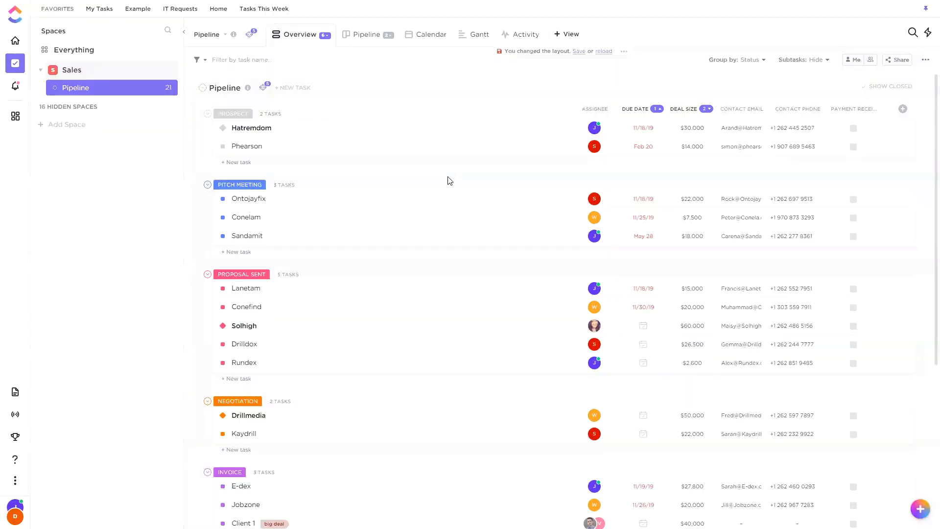
Change the status of Client 1 from Invoice to Negotiation and check its task details for the automated subtask.
scroll(450, 180, down, 5)
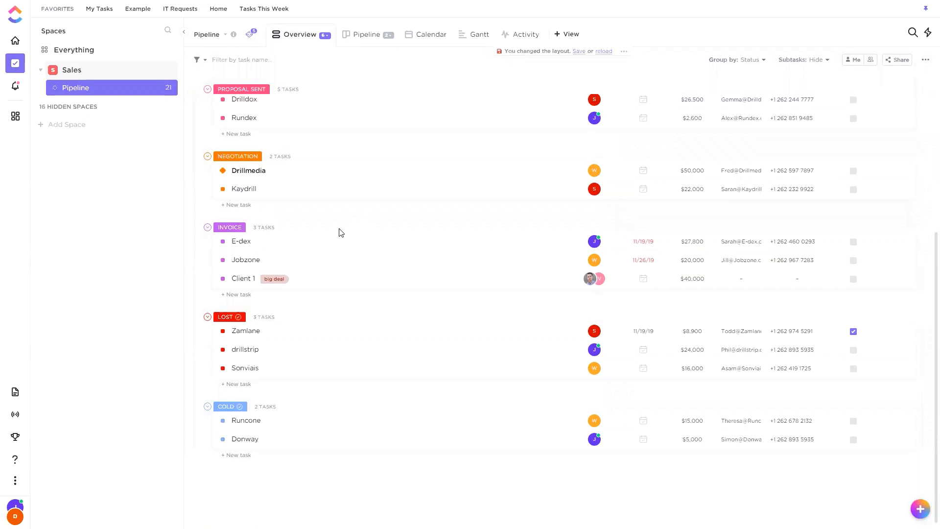
click(223, 278)
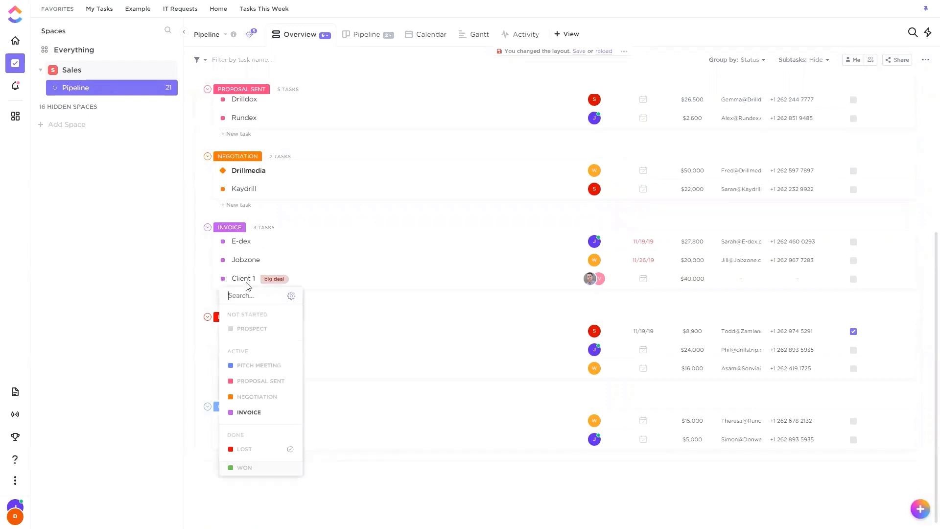
click(254, 397)
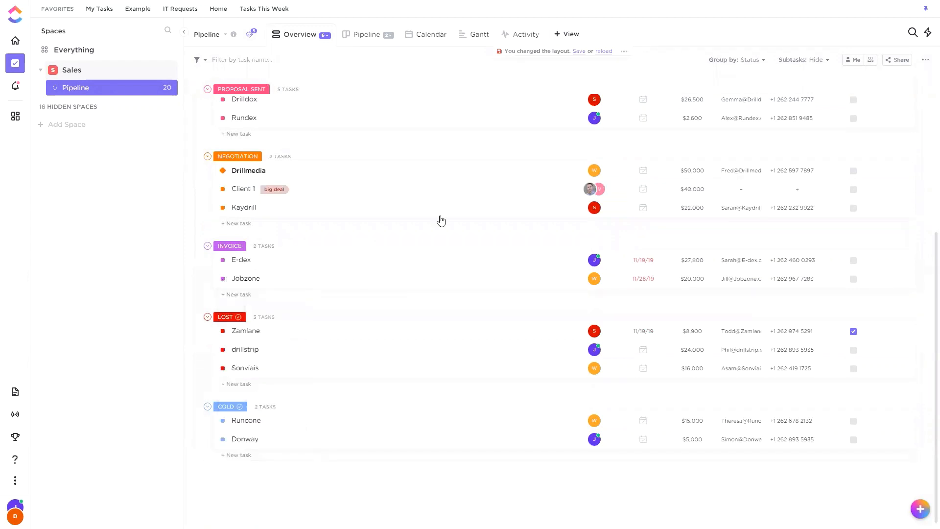
click(411, 191)
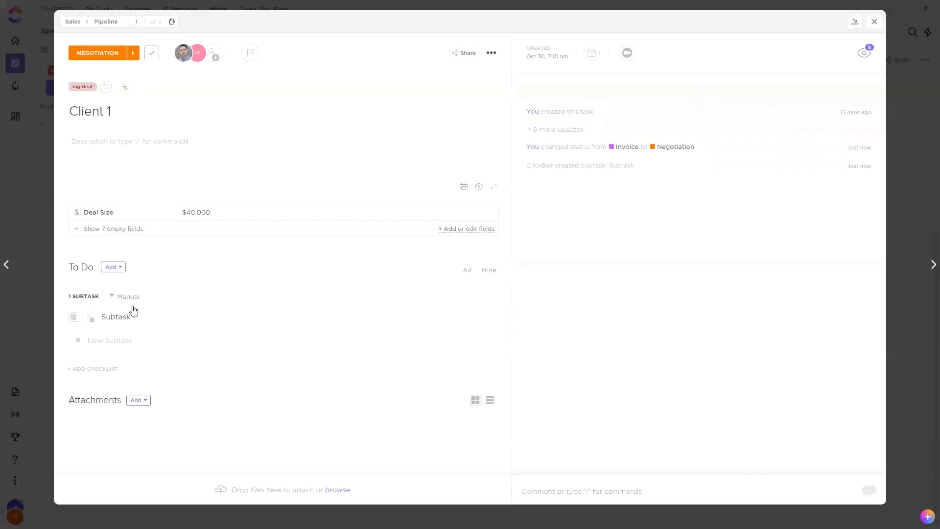
click(874, 22)
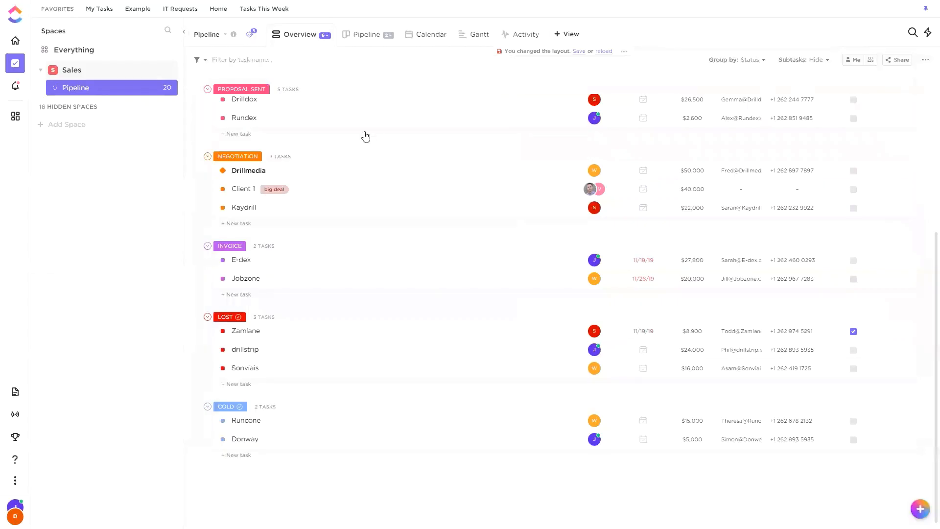
Open the Pipeline list's Create a subtask automation for editing.
click(263, 87)
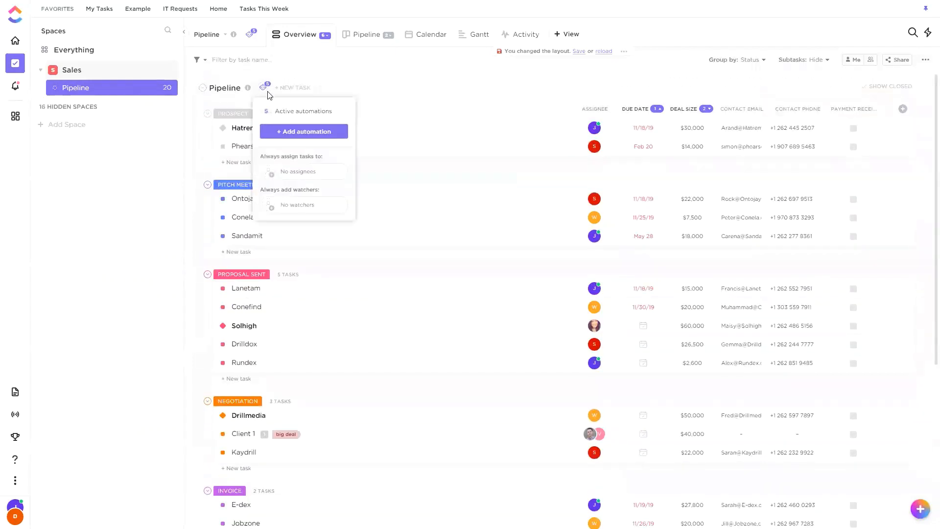
click(290, 133)
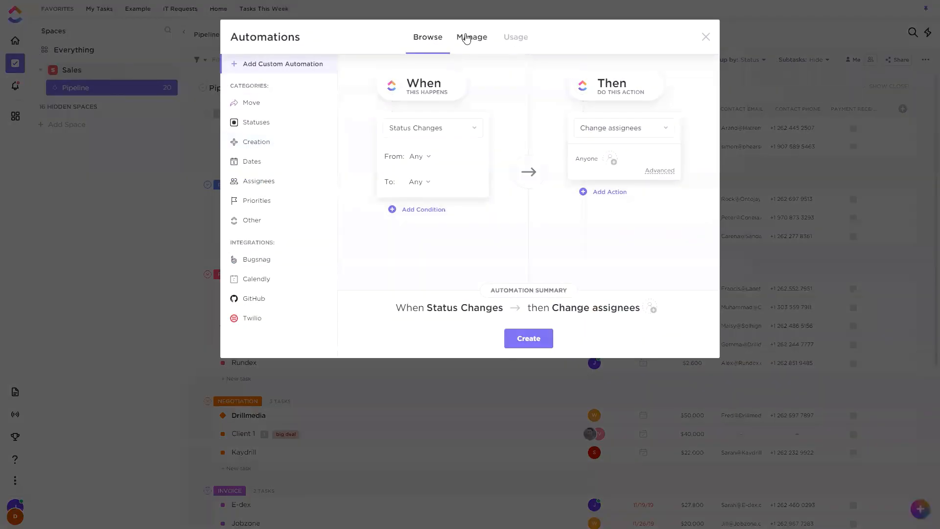
click(468, 36)
scroll(398, 311, down, 1)
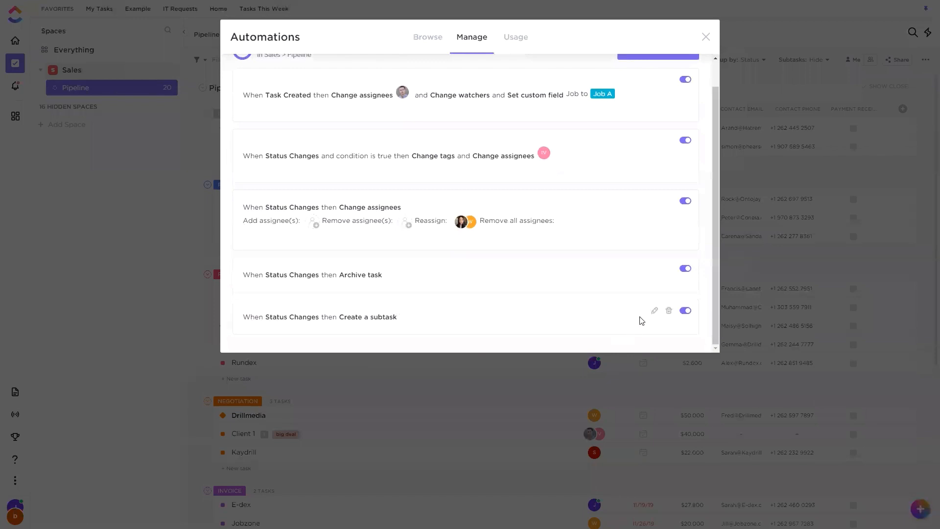
click(654, 312)
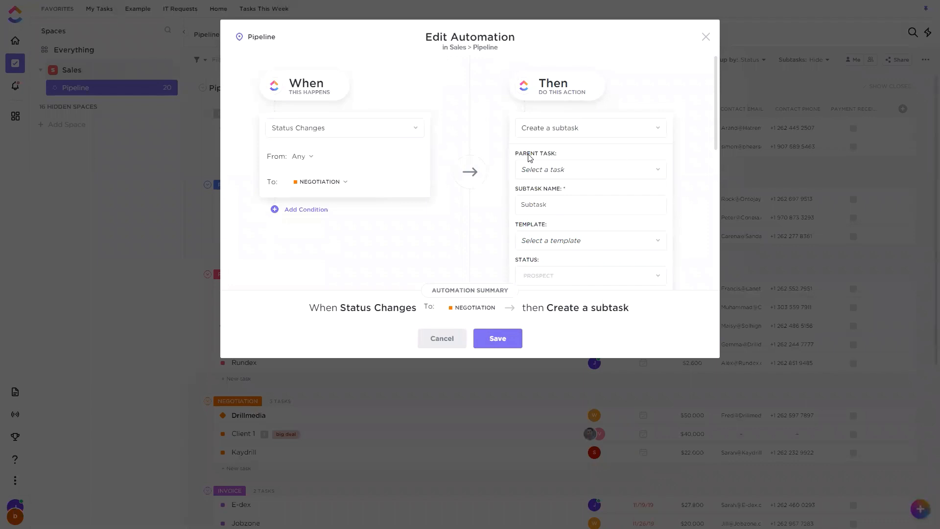
Examine the parent task options in the subtask automation without choosing a task.
drag(518, 153, 562, 155)
click(563, 157)
click(554, 175)
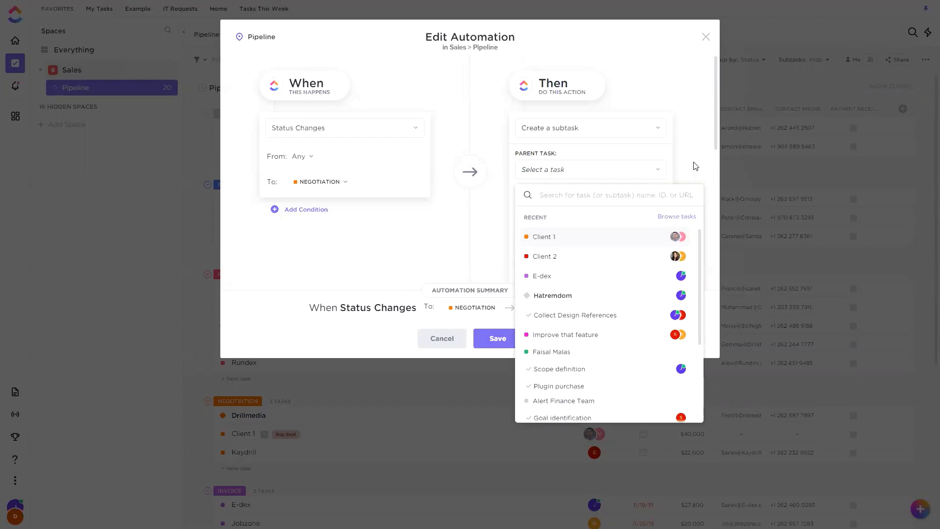
scroll(694, 166, down, 2)
scroll(646, 122, up, 1)
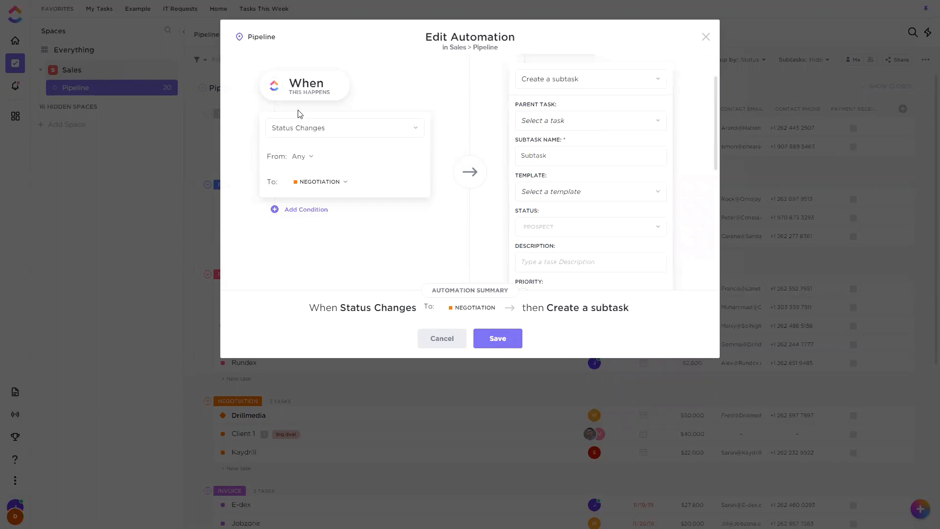
click(594, 123)
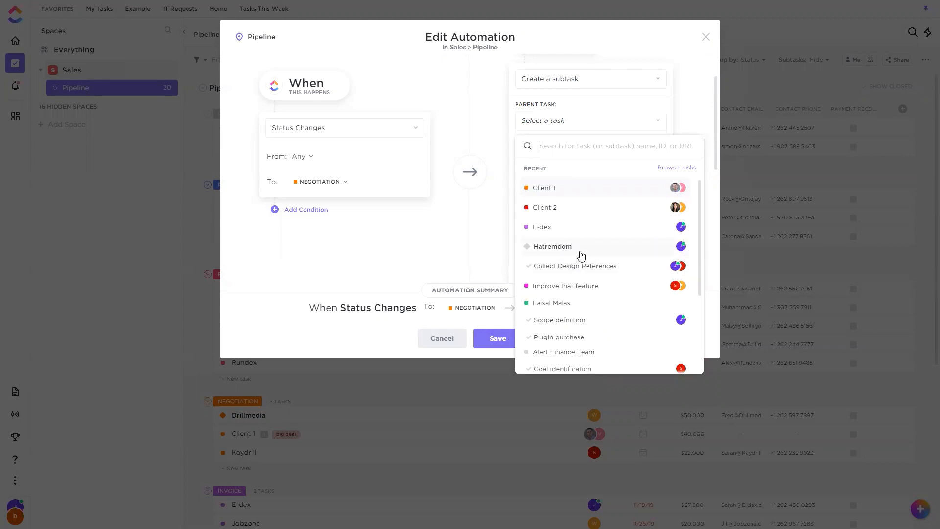
click(495, 251)
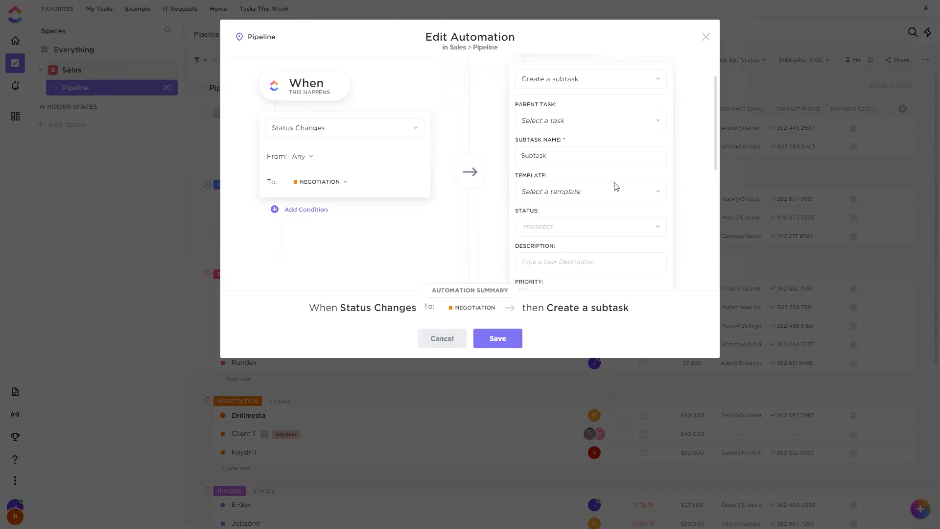
Examine the task templates available for the automated subtask without choosing one.
click(595, 159)
click(699, 142)
click(562, 192)
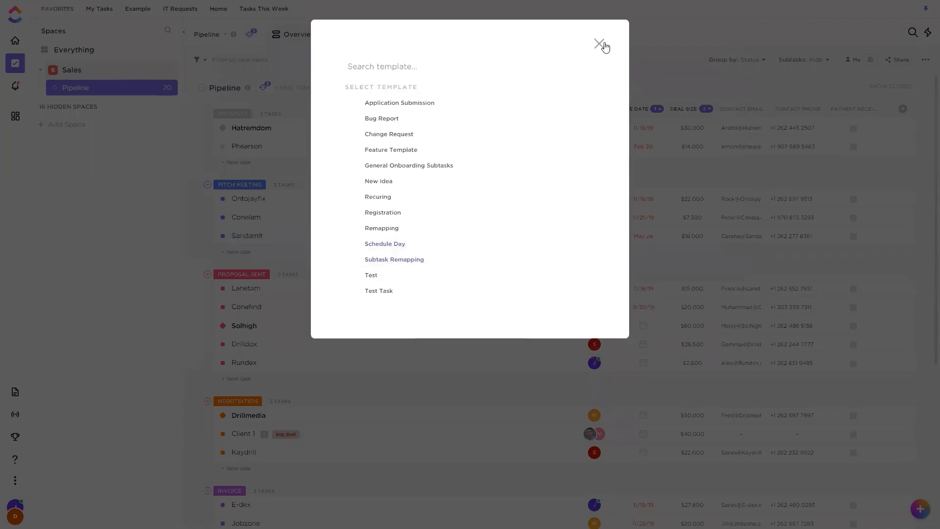
click(597, 46)
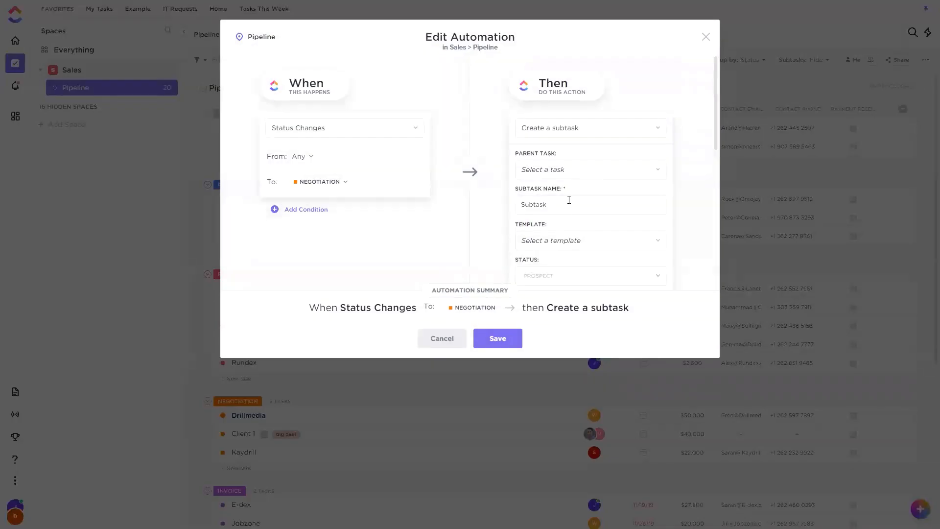
Check the parent task choices for the automated subtask and close the automation without saving.
click(588, 171)
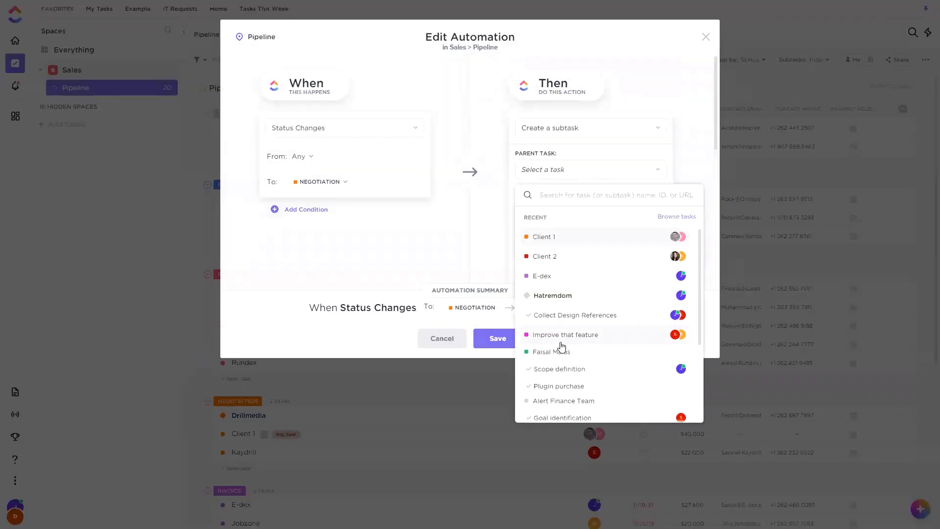
click(706, 37)
click(705, 37)
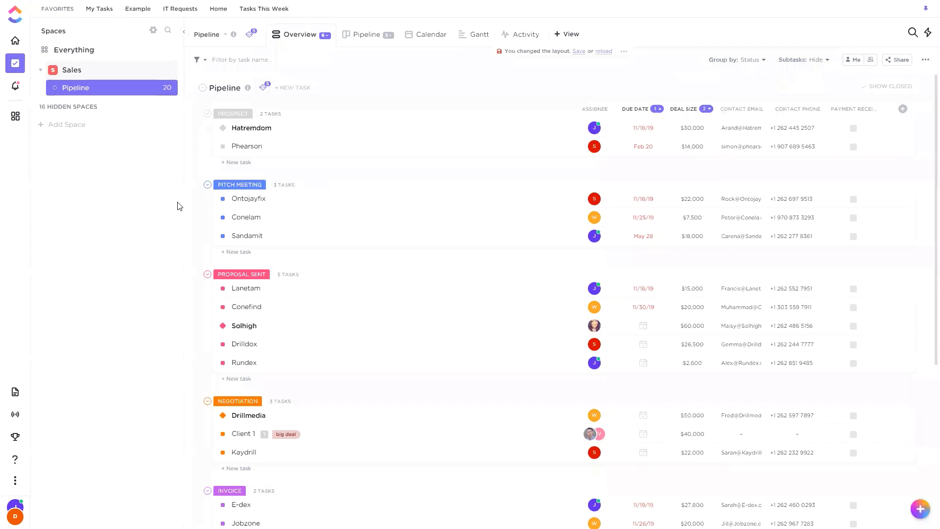
Reopen the Pipeline list's Create a subtask automation for editing.
click(251, 37)
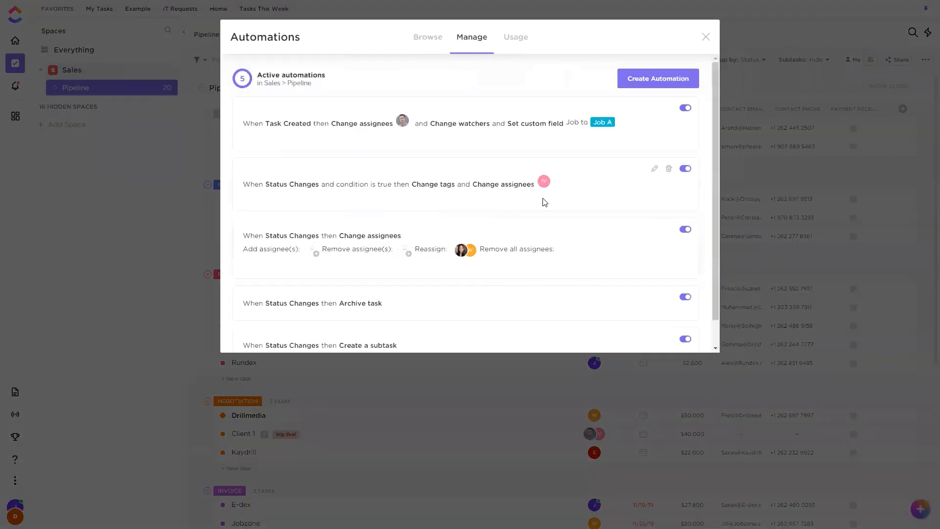
scroll(544, 201, down, 1)
click(655, 310)
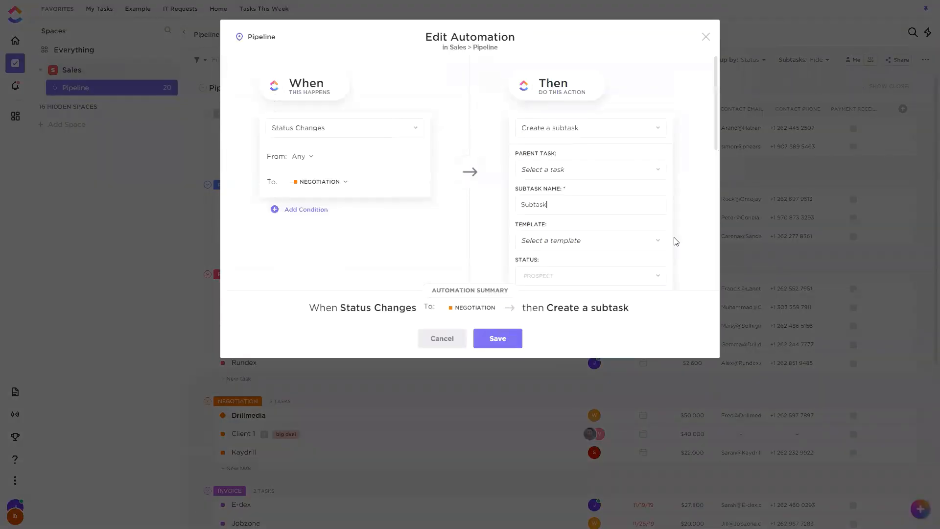
Examine the subtask fields and the alternative actions offered for the automation, leaving Create a subtask selected.
scroll(695, 210, down, 3)
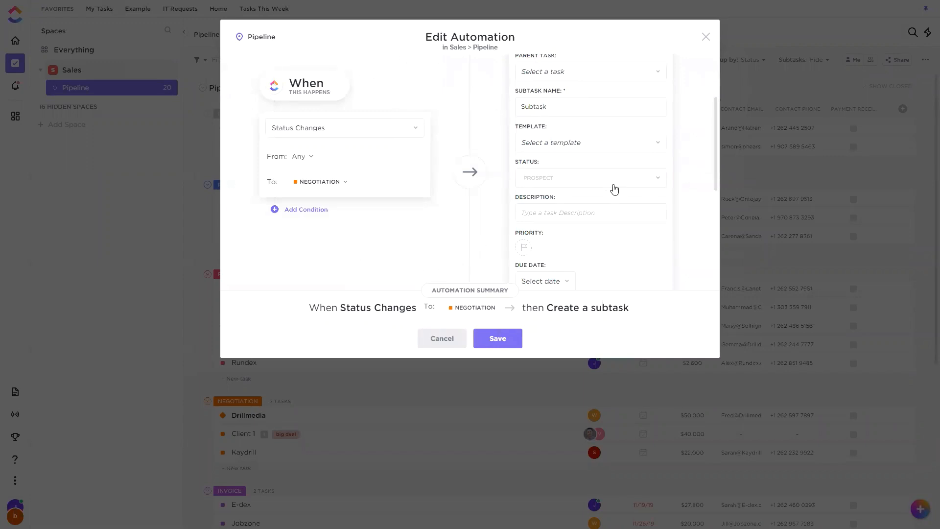
scroll(615, 189, up, 1)
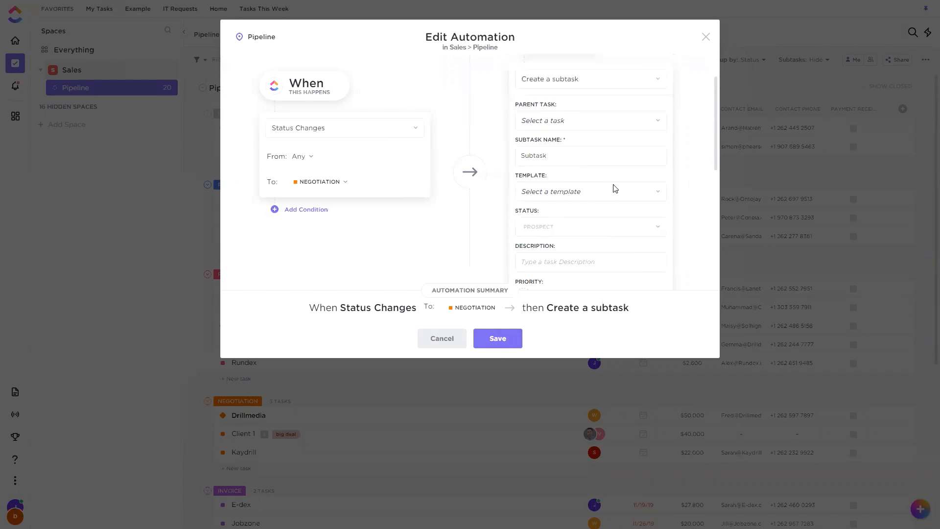
scroll(607, 161, up, 2)
click(588, 127)
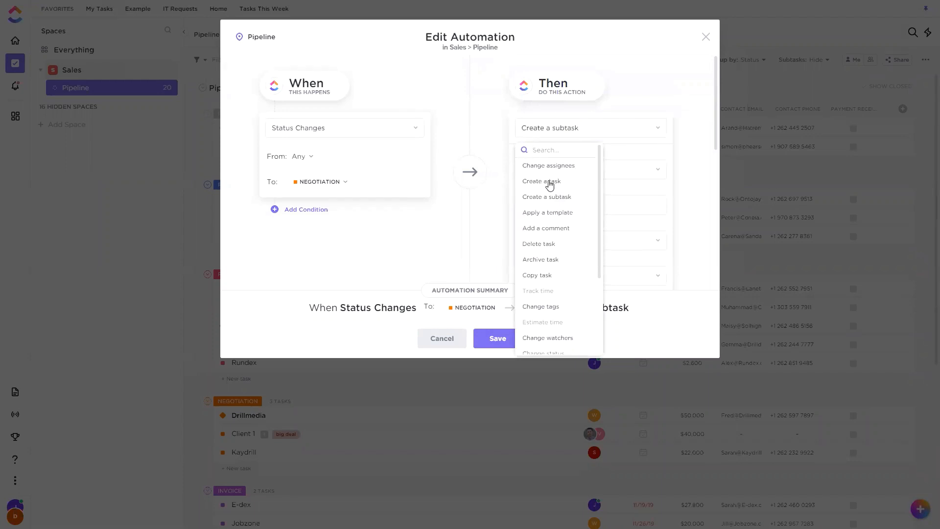
scroll(558, 193, down, 2)
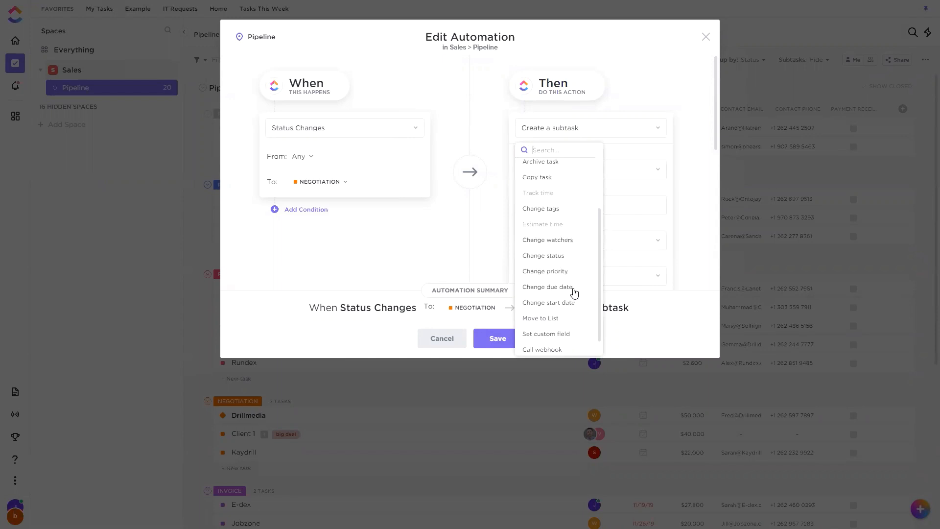
click(696, 255)
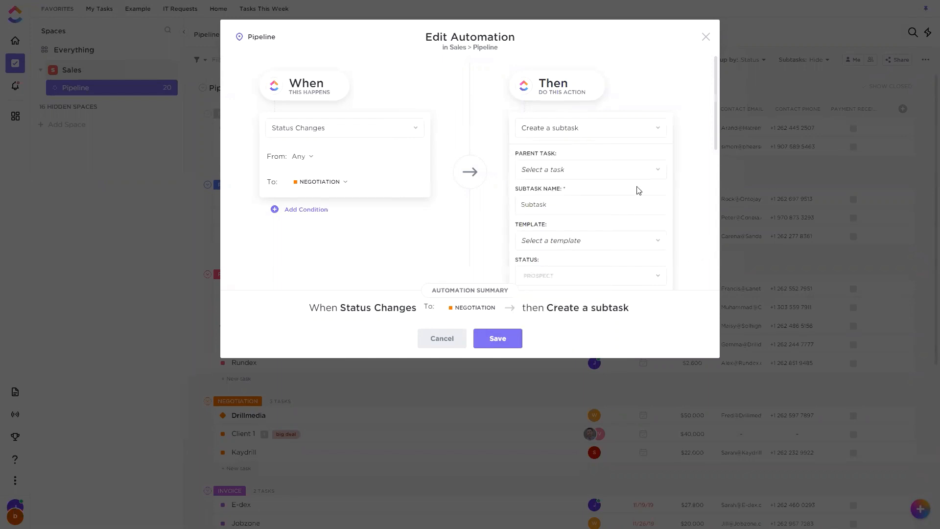
Clear the existing name of the automated subtask.
scroll(656, 182, down, 2)
scroll(637, 140, up, 2)
scroll(593, 179, down, 1)
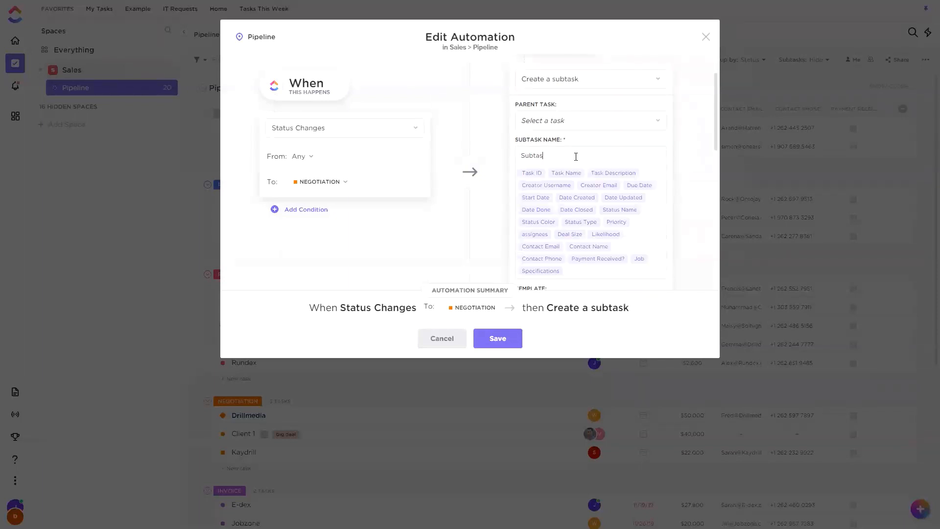
key(BackSpace)
key(BackSpace)
key(BackSpace)
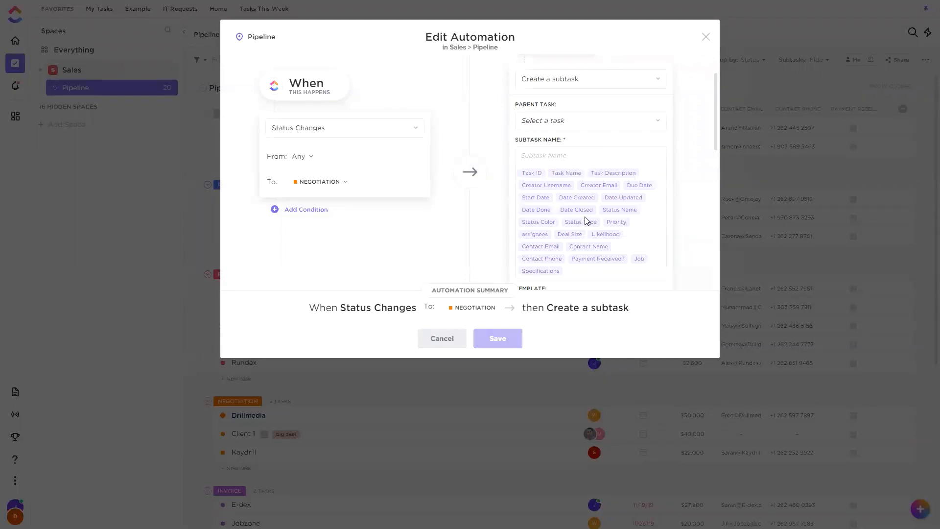
Try the Task Name and Task Description placeholders as the subtask name, and remove both again.
scroll(587, 221, down, 1)
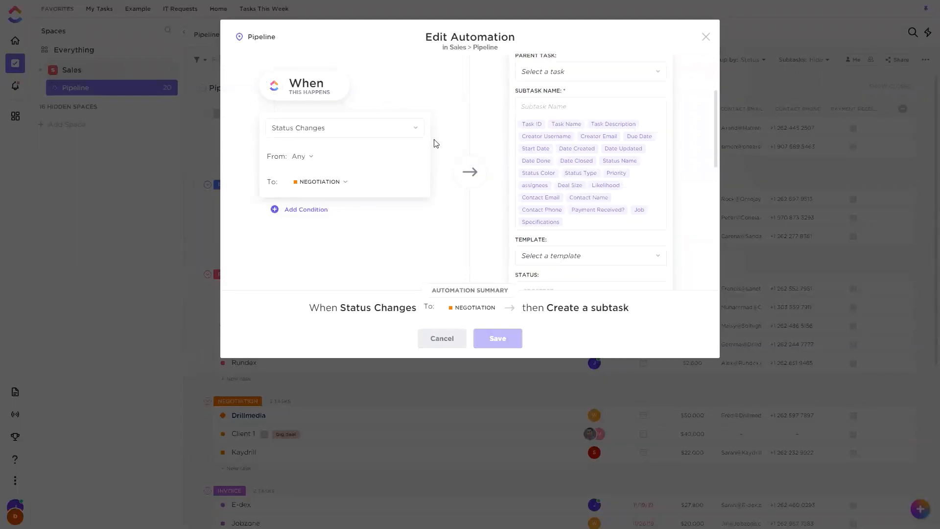
scroll(568, 157, up, 1)
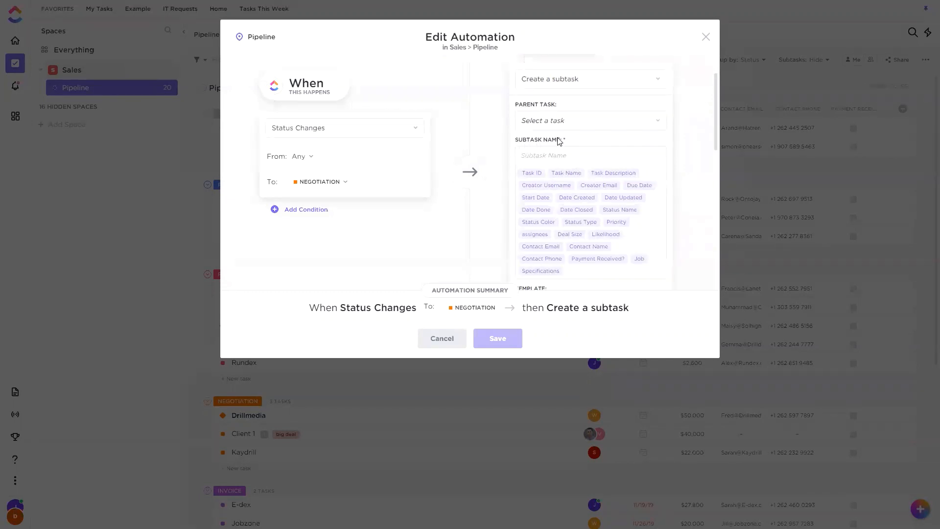
click(563, 173)
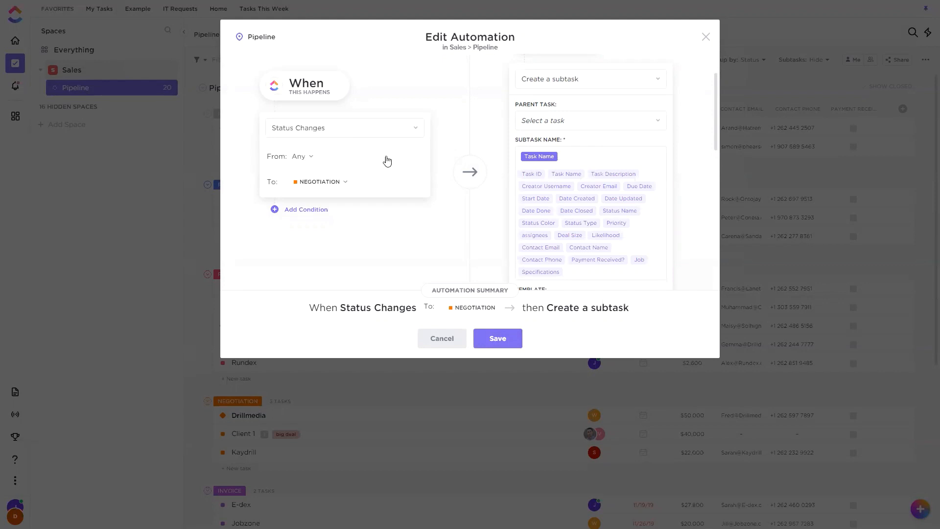
click(604, 175)
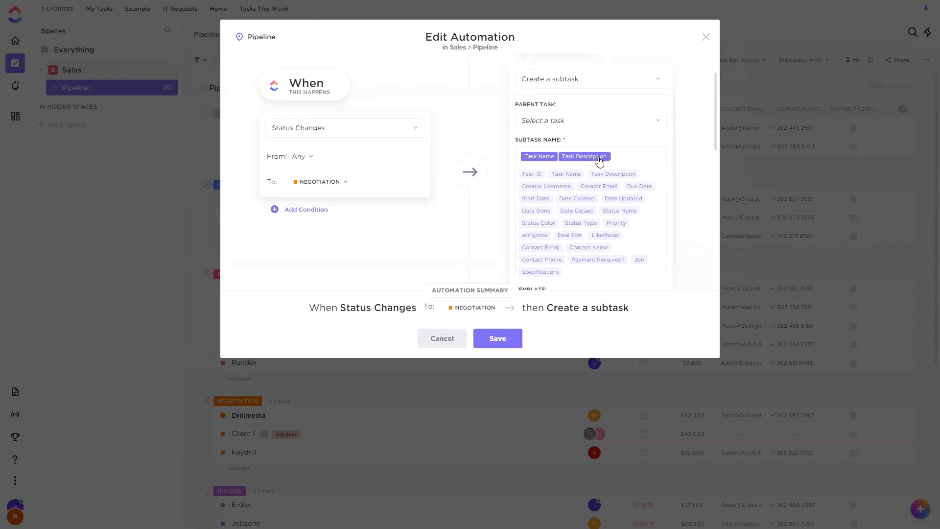
key(BackSpace)
key(BackSpace)
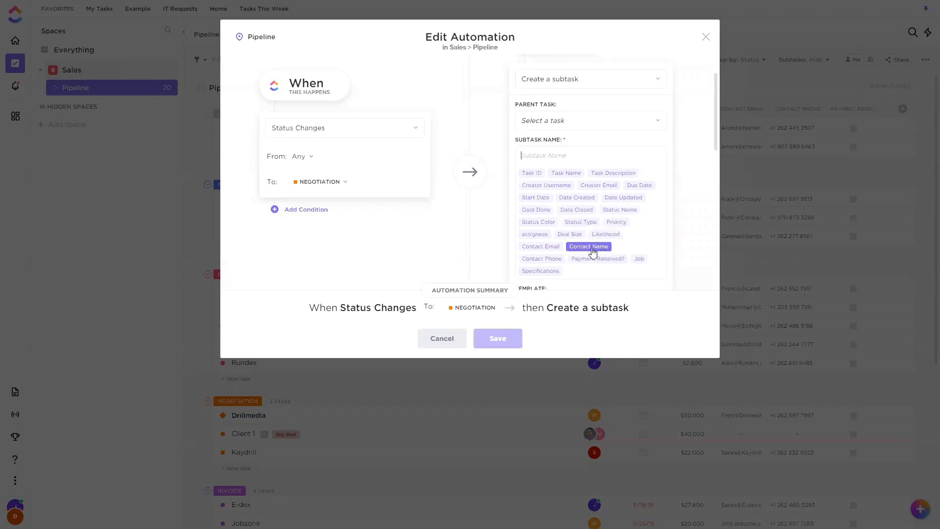
Build the subtask name from the Task Name placeholder, a hyphen, and the Deal Size and Likelihood placeholders.
click(565, 173)
text(-)
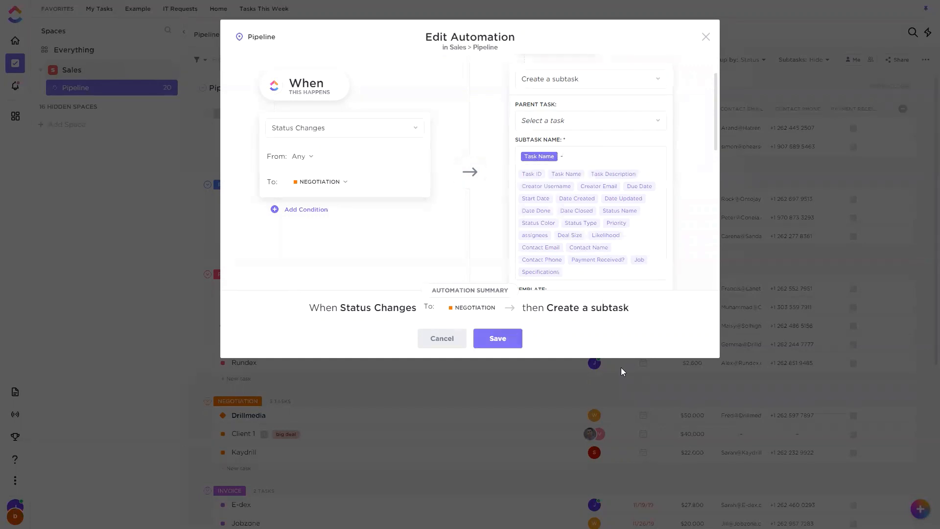
click(569, 236)
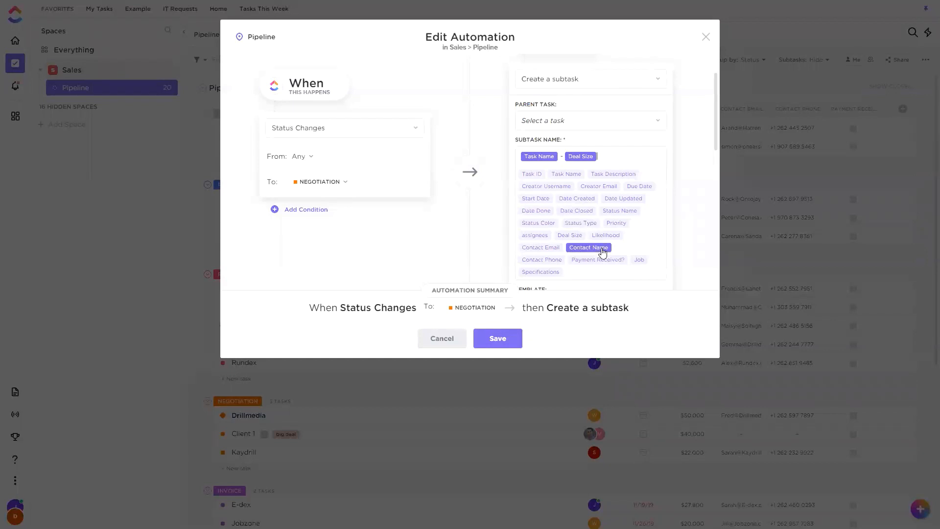
click(615, 238)
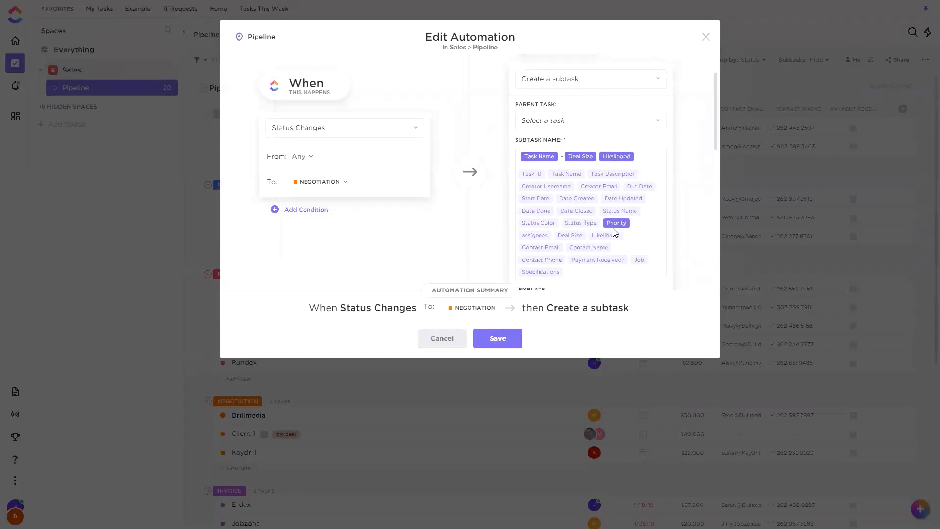
click(678, 234)
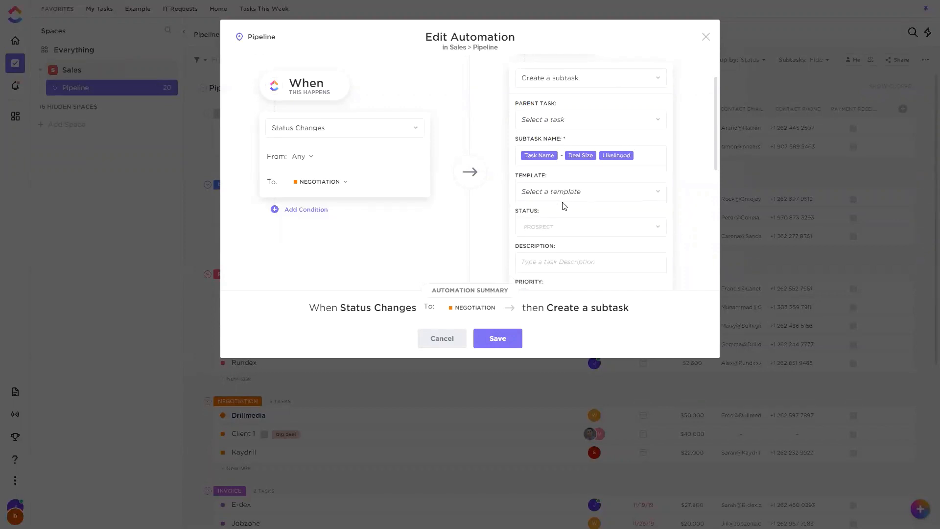
Fill the subtask description with the Task Description placeholder, a blank line, and Contact Email and Contact Phone on separate lines.
scroll(564, 205, down, 1)
click(550, 222)
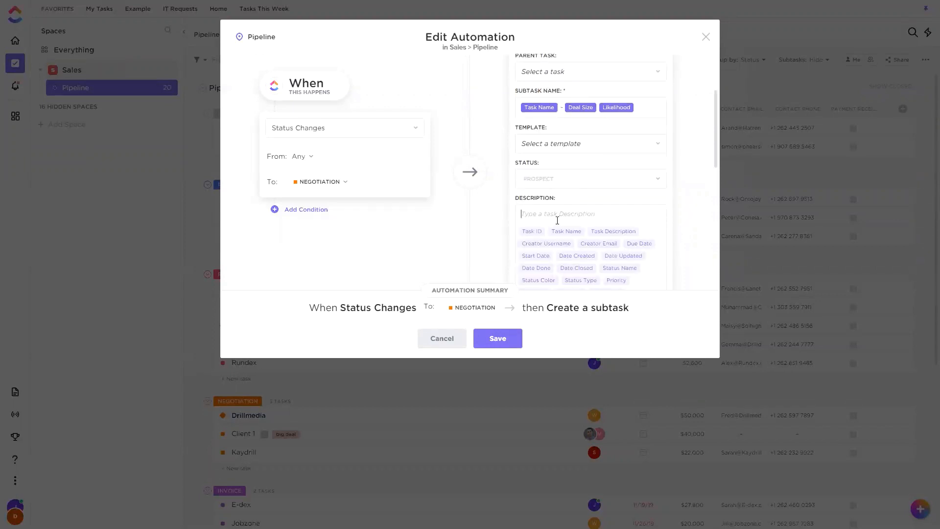
click(601, 234)
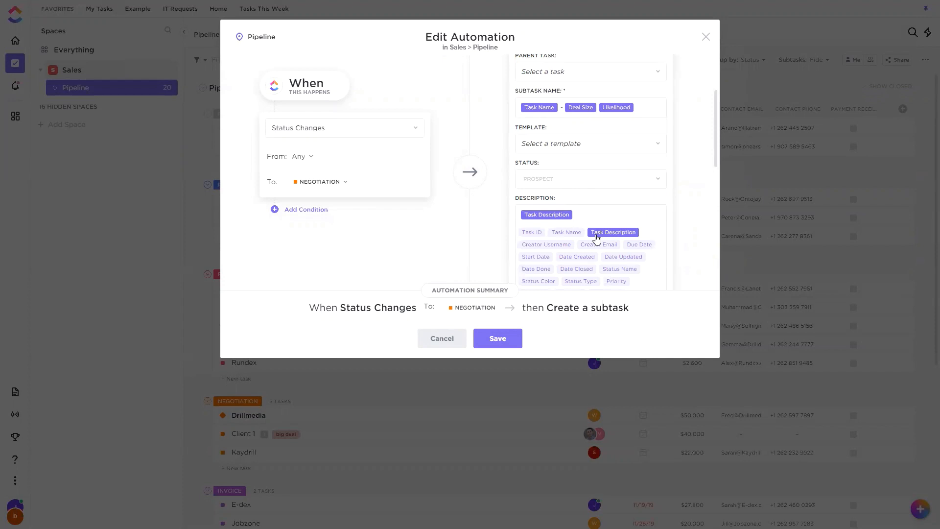
key(Return)
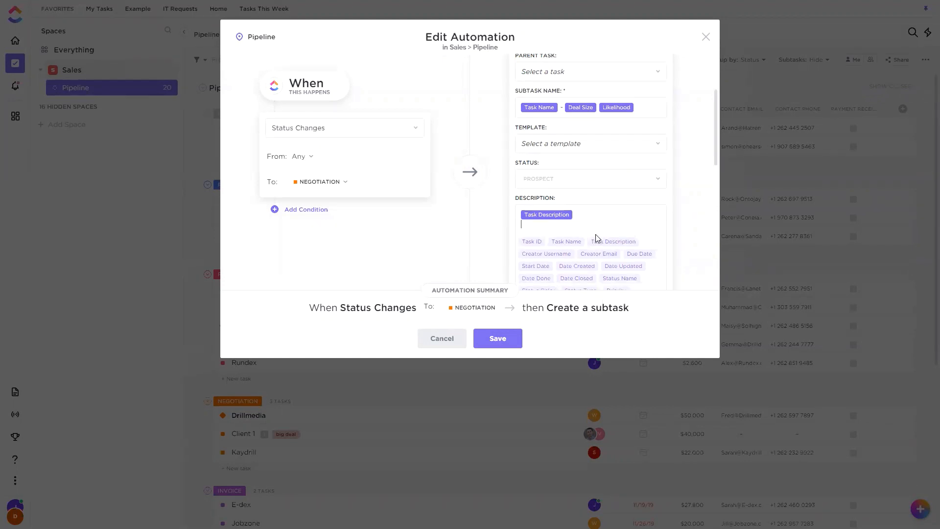
scroll(619, 210, down, 2)
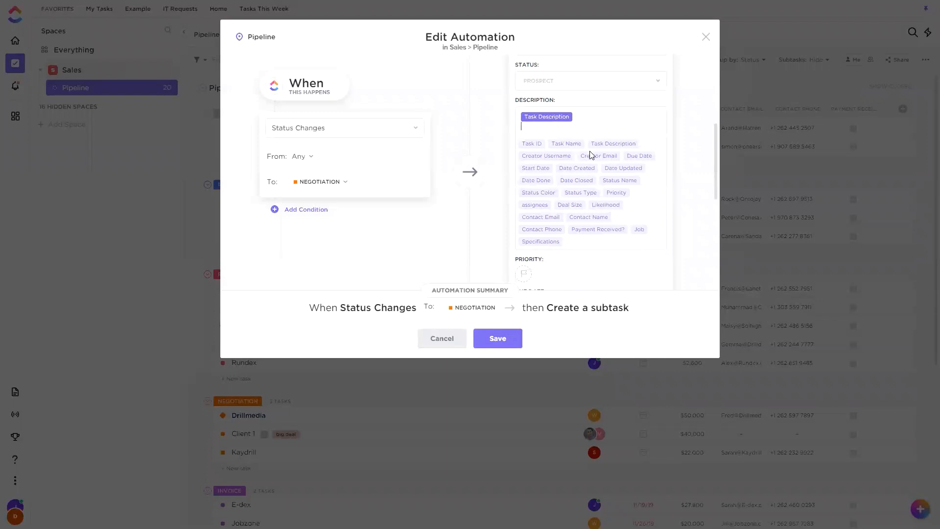
key(Return)
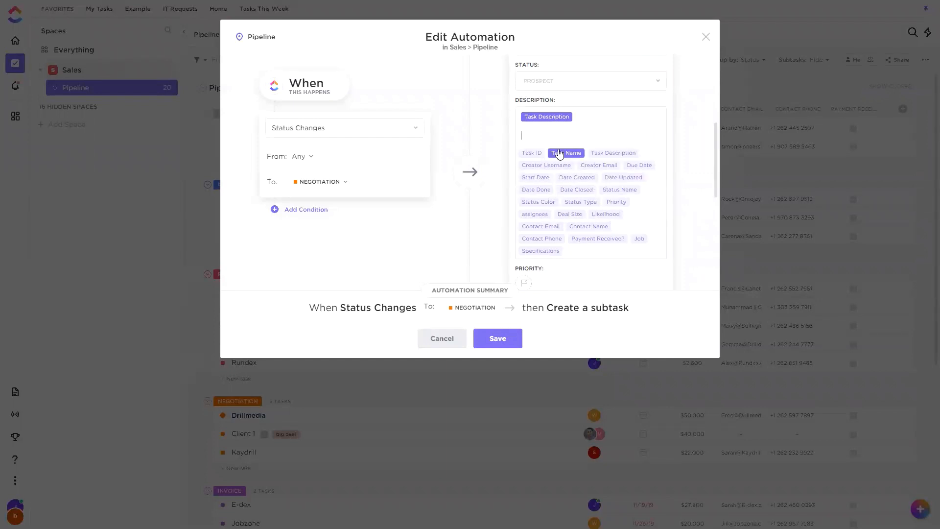
click(558, 230)
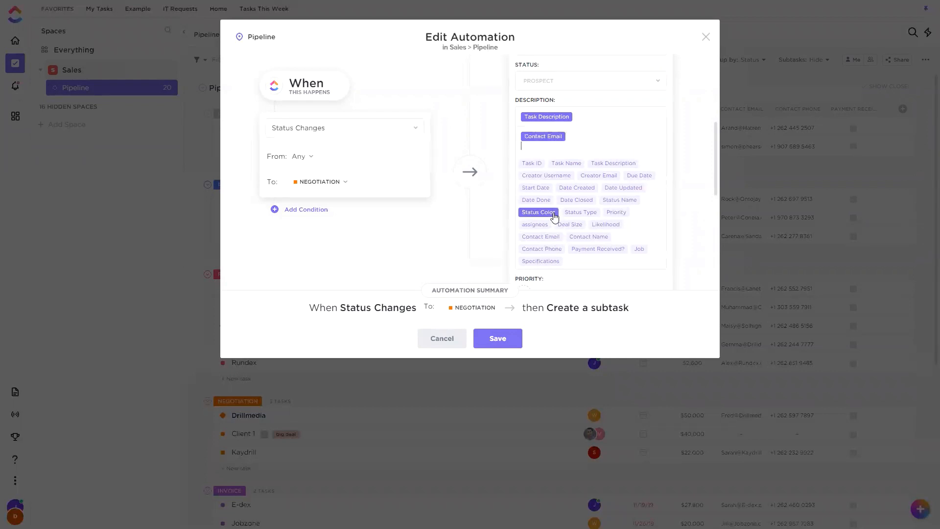
click(542, 250)
click(674, 157)
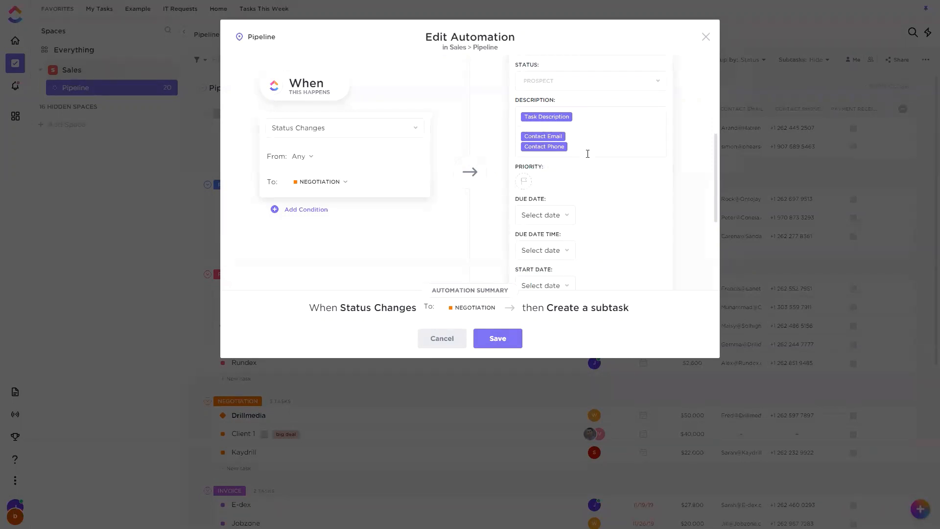
Review the due date sources for the subtask and choose the trigger's Due Date field.
scroll(594, 156, down, 1)
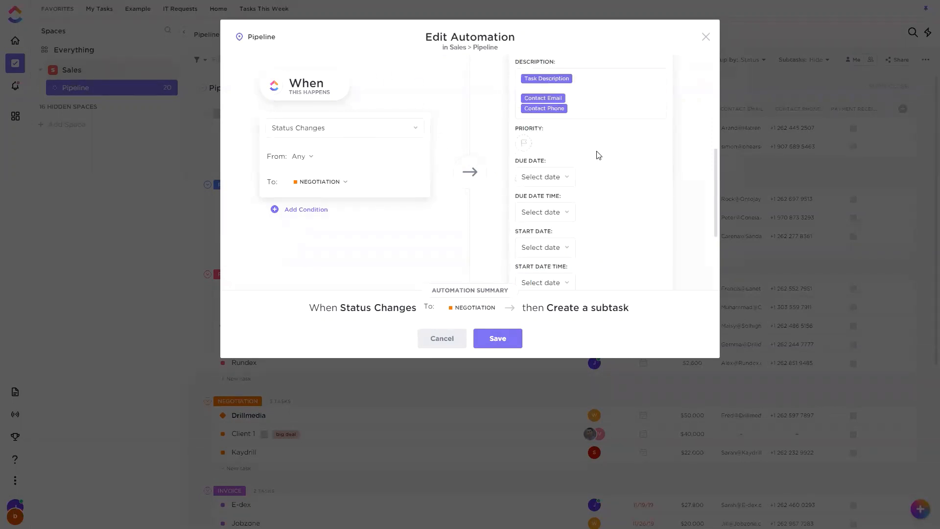
click(566, 166)
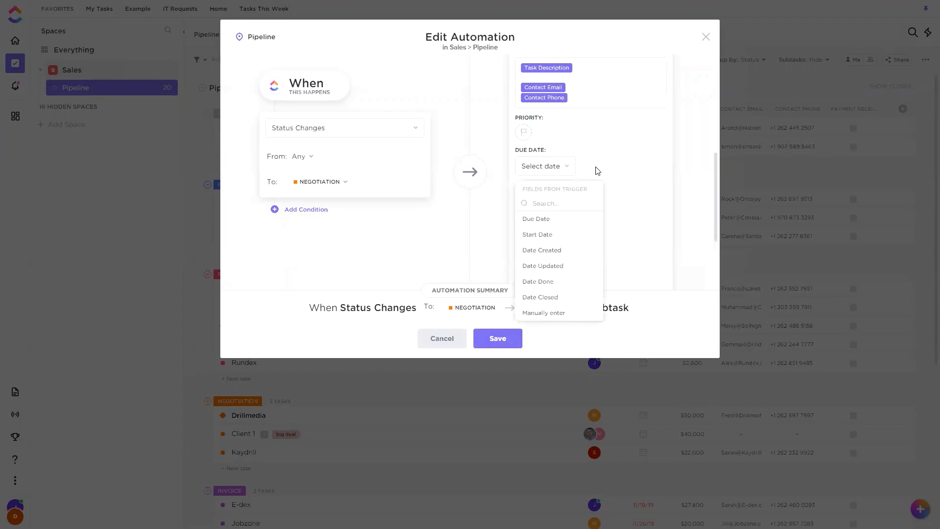
click(597, 170)
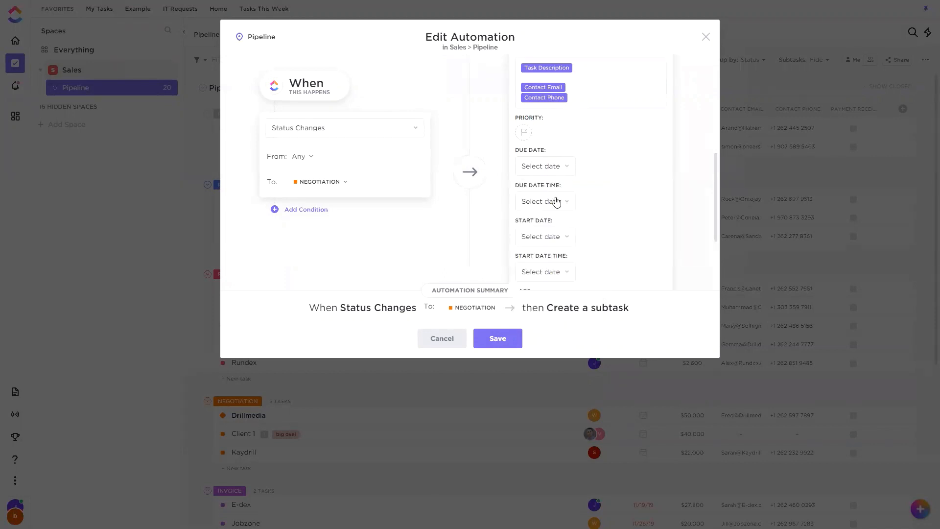
scroll(560, 162, down, 1)
click(561, 120)
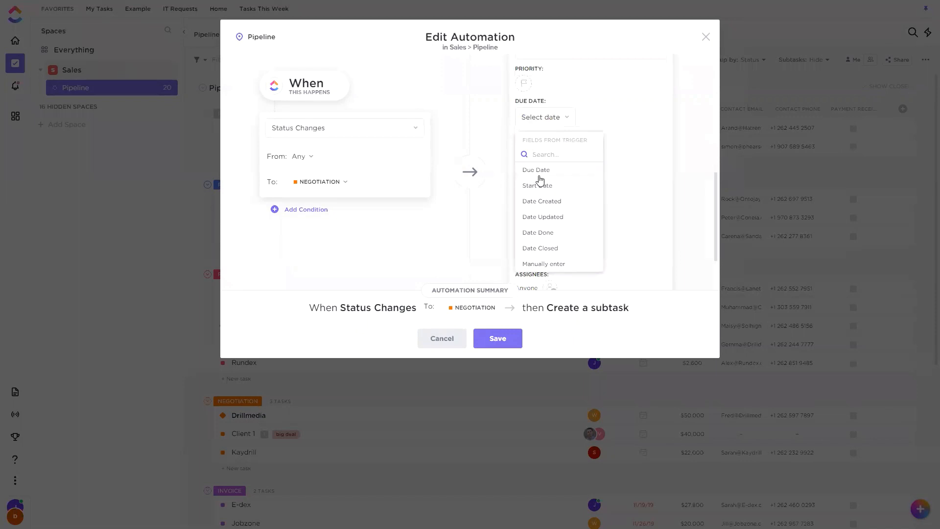
click(537, 170)
Try the Manually enter option for the subtask's due date and view its calendar.
click(554, 119)
click(540, 265)
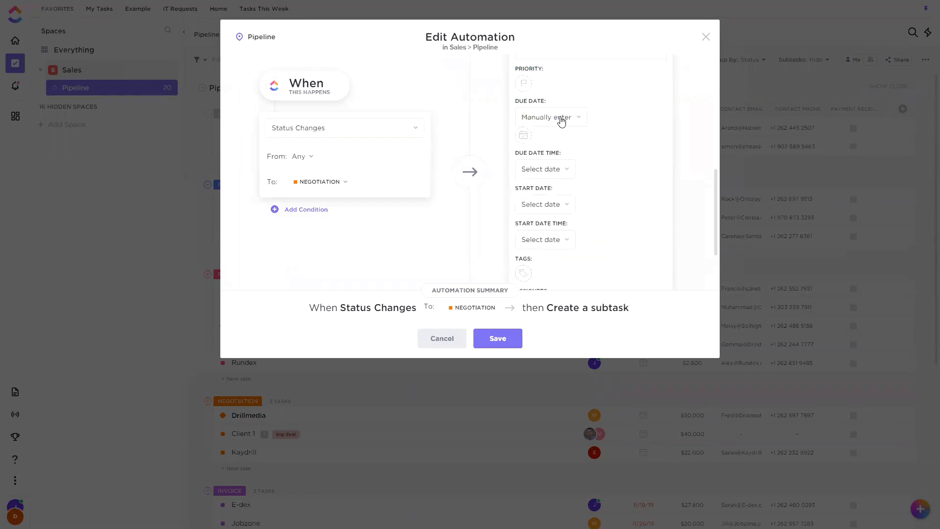
click(523, 136)
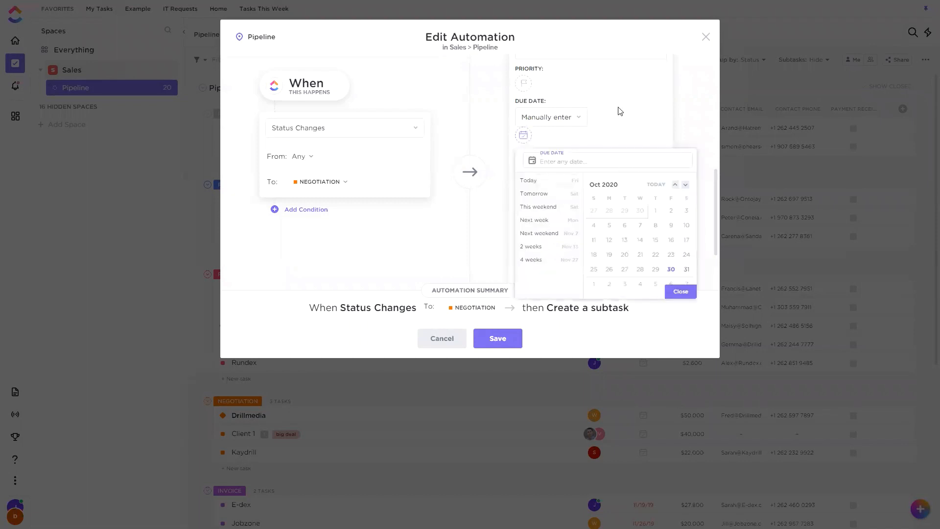
click(578, 122)
Set the subtask's due date to the trigger's Due Date field, save the automation, and return to the list.
click(577, 122)
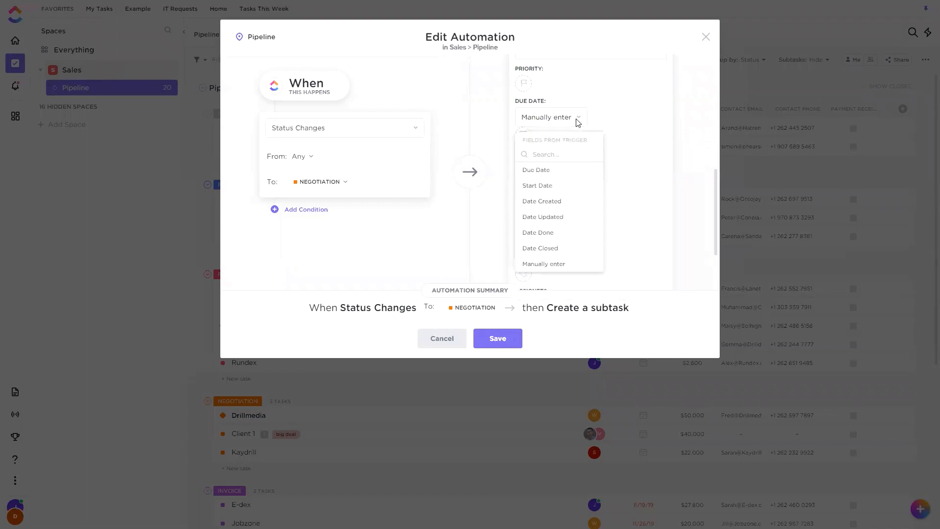
click(539, 170)
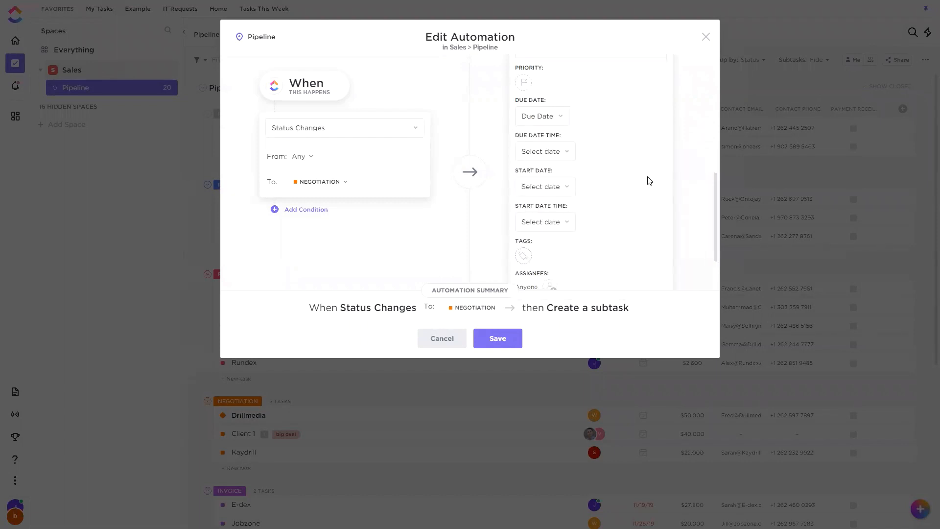
click(500, 337)
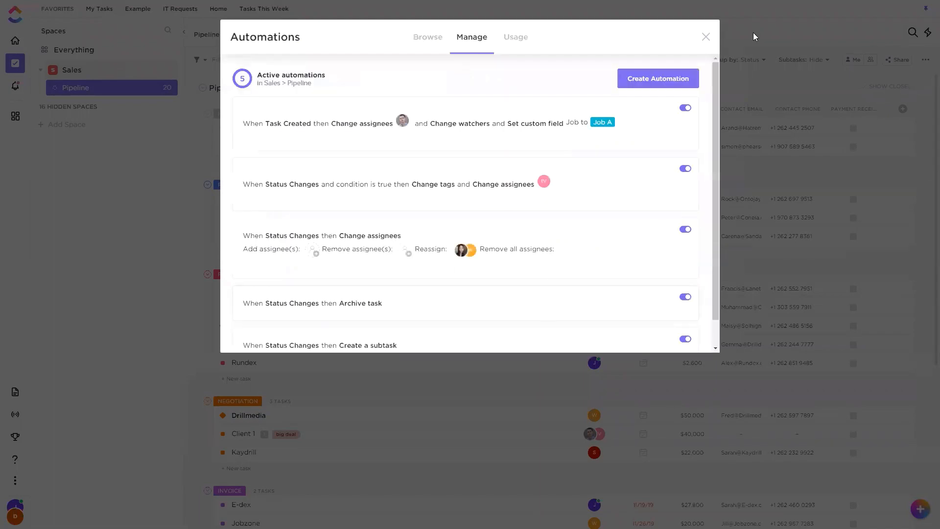
click(723, 35)
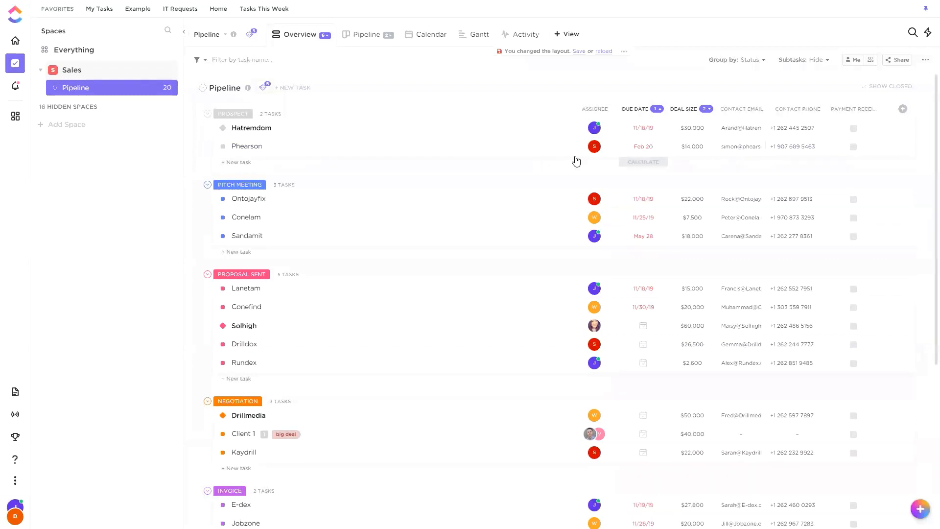
Change the Phearson task's status from Prospect to Negotiation and open the task.
click(223, 146)
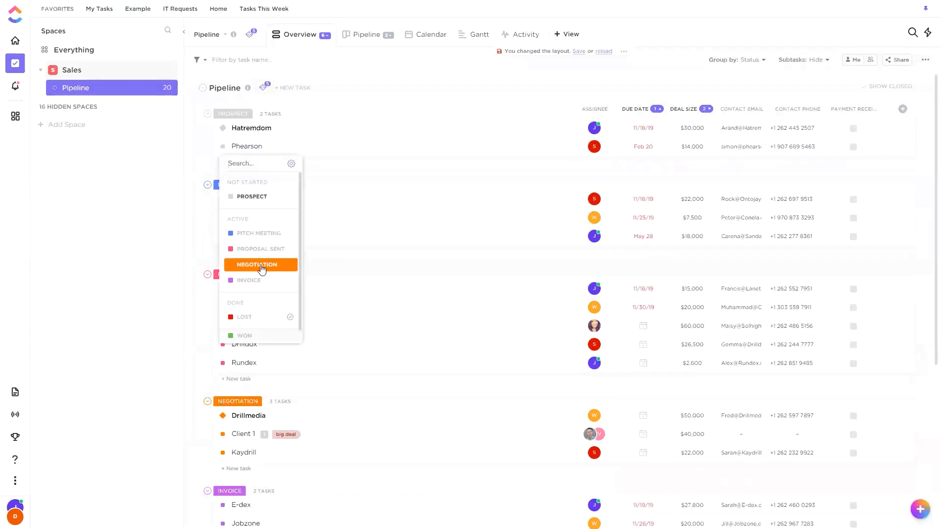
click(259, 265)
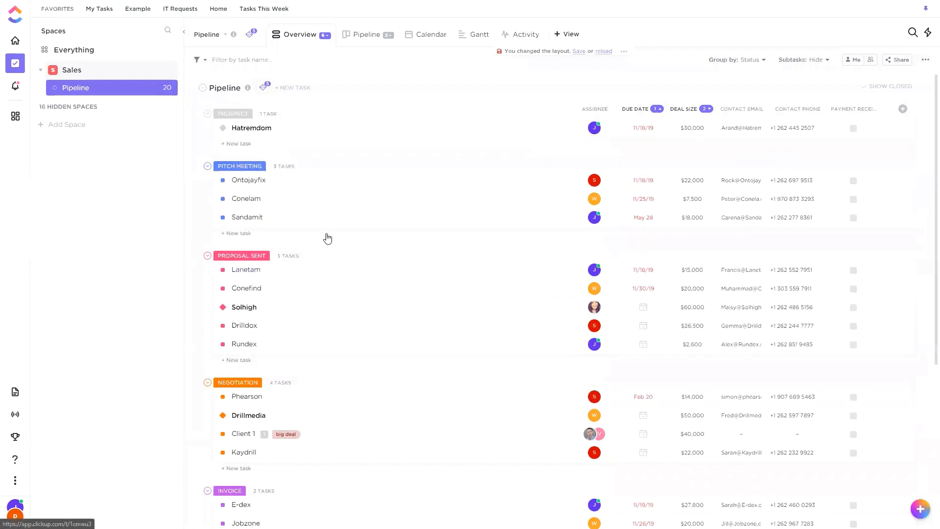
scroll(245, 304, down, 2)
click(247, 299)
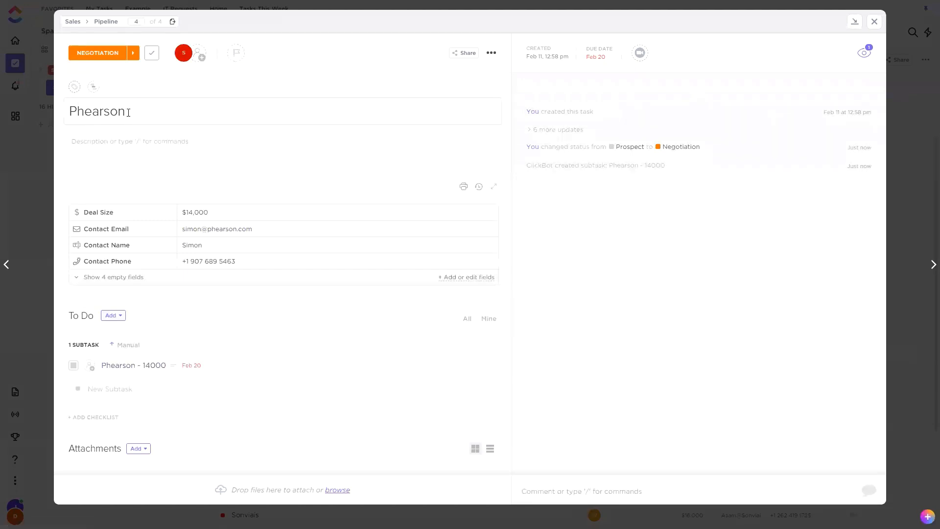
Open the automatically created subtask and insert a space between the contact email and phone number in its description.
click(185, 212)
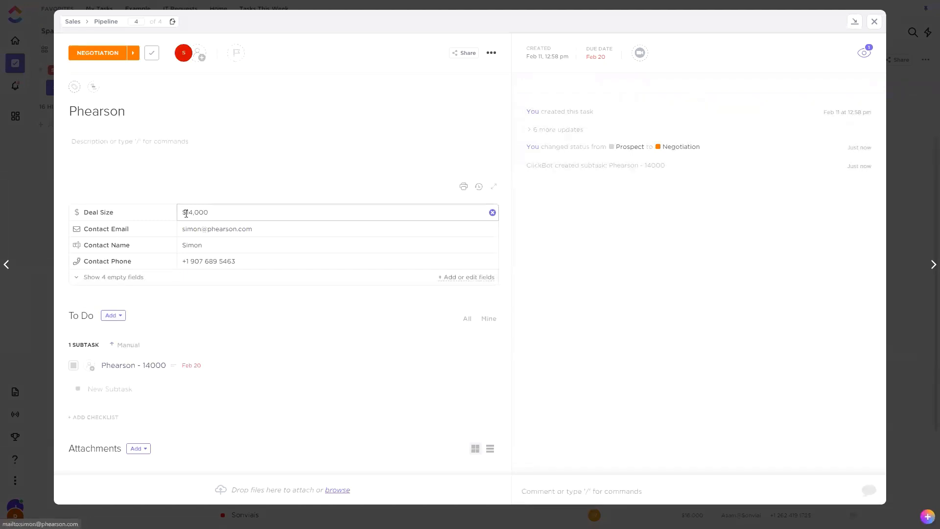
click(122, 365)
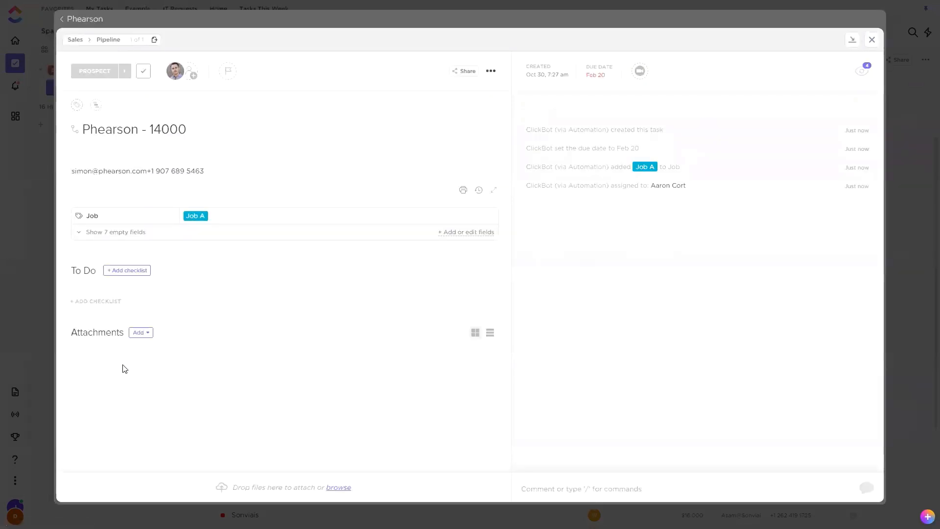
drag(77, 171, 146, 166)
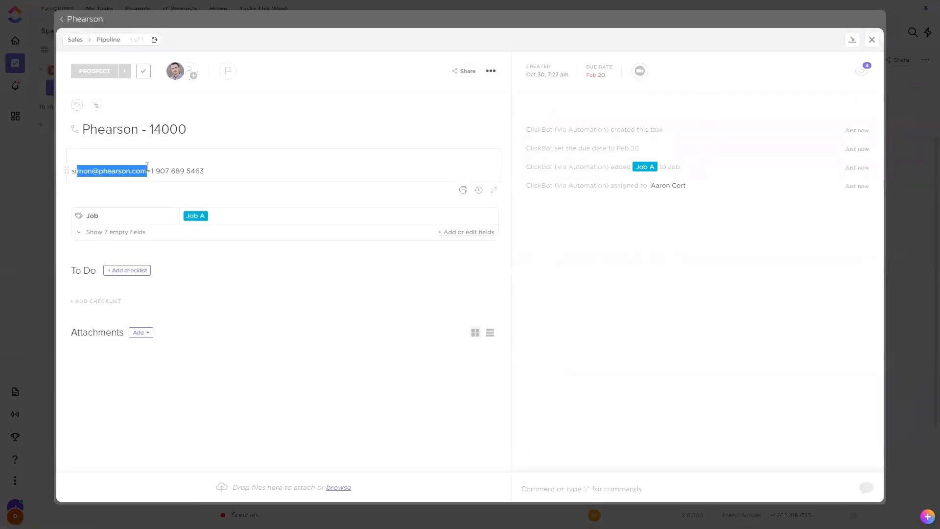
drag(220, 172, 148, 172)
click(84, 156)
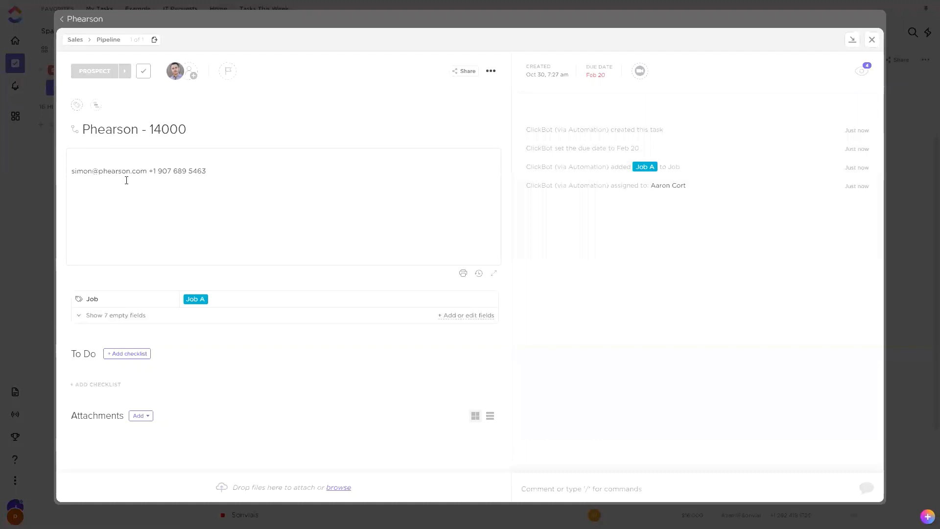
click(220, 197)
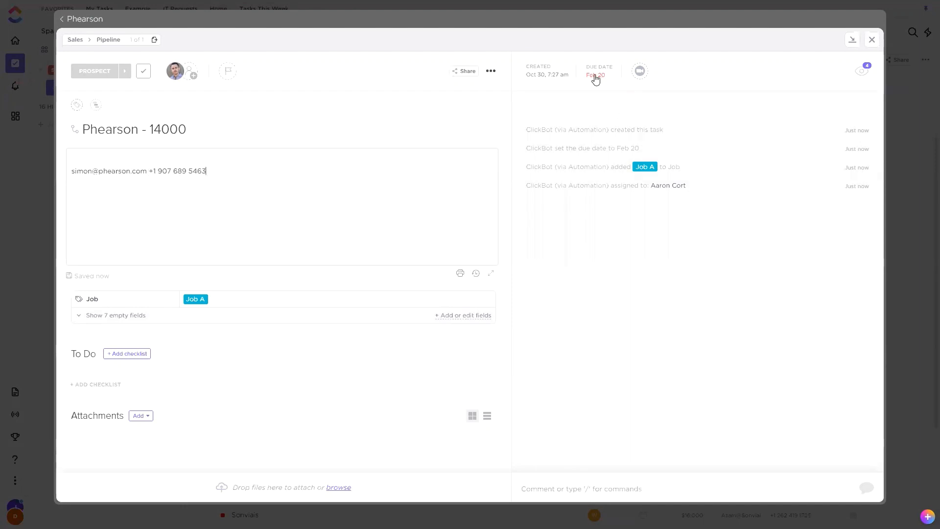
Return from the subtask to the Phearson task and close it.
click(94, 23)
click(94, 23)
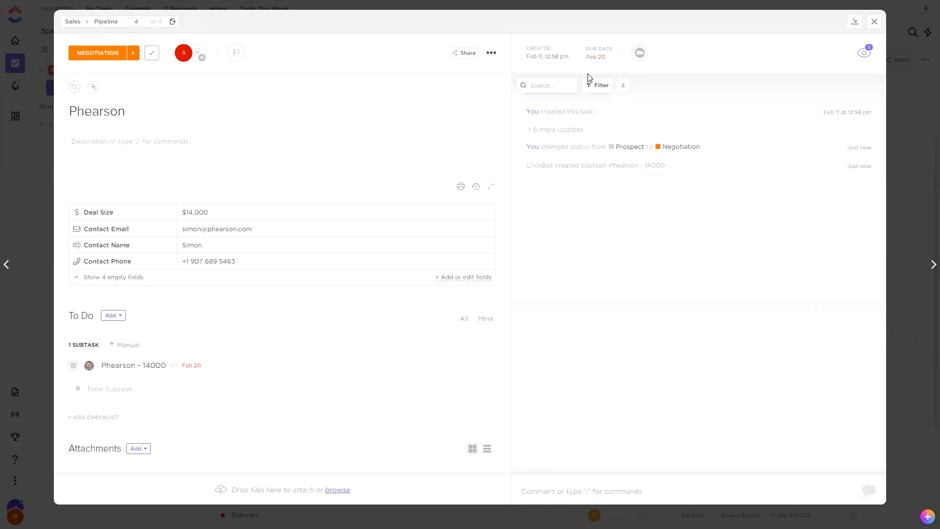
click(876, 23)
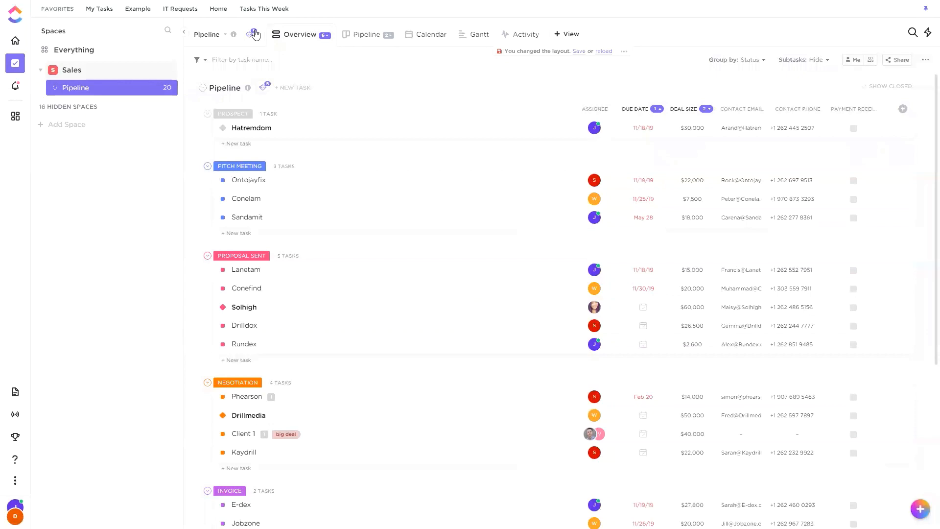
Start a new custom automation for Pipeline with Change due date as its only action, removing Change assignees.
click(253, 34)
click(305, 81)
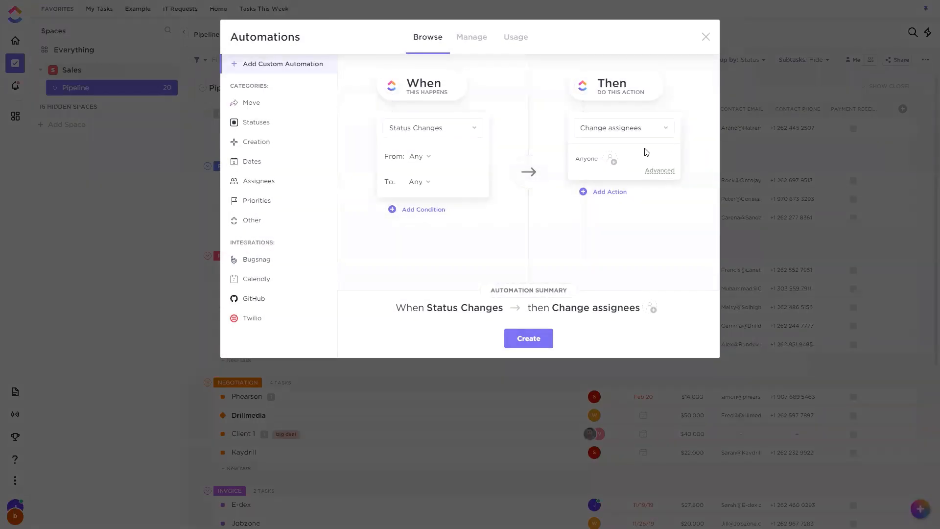
click(636, 129)
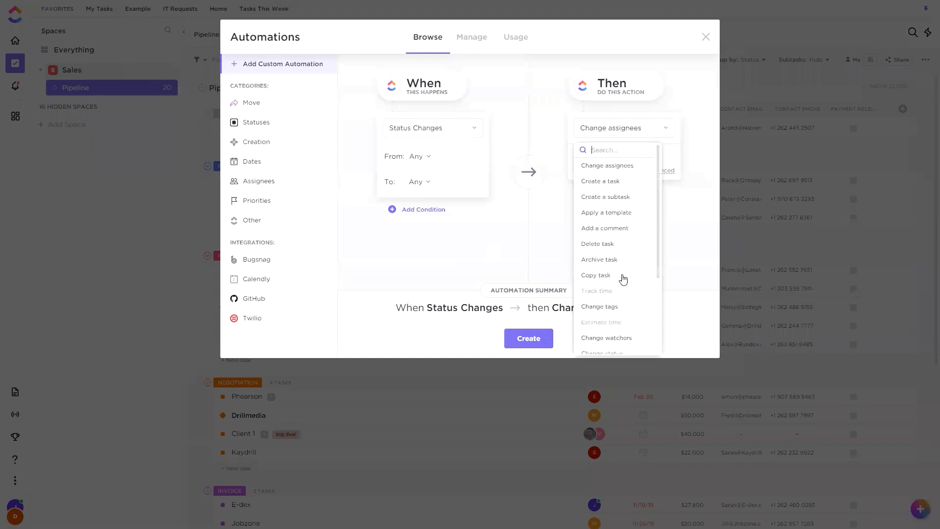
scroll(626, 281, down, 1)
scroll(631, 313, down, 2)
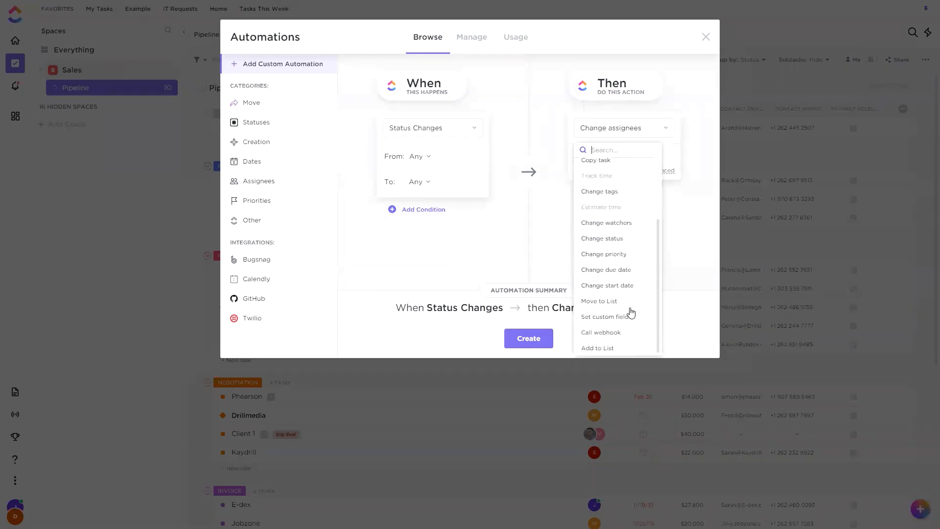
click(607, 269)
click(633, 238)
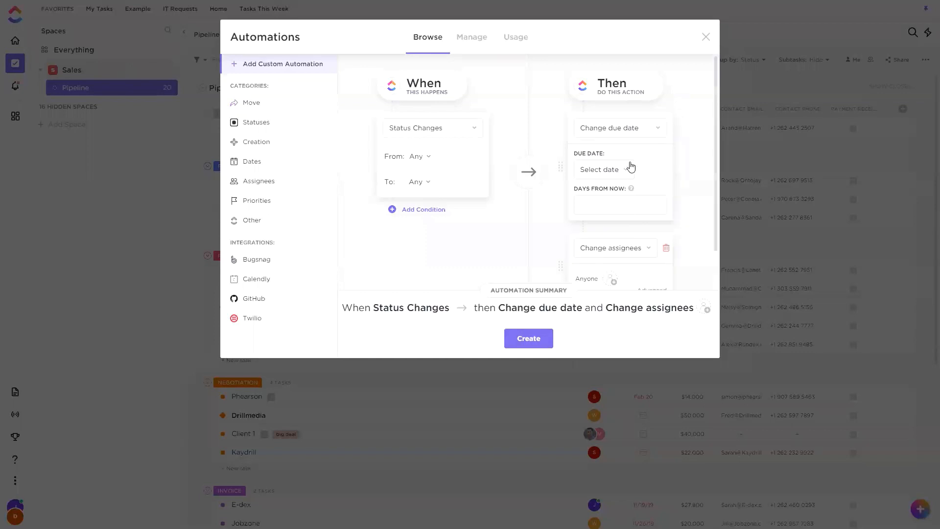
click(665, 248)
Review the available due date sources and try 10 as the days from now.
click(624, 171)
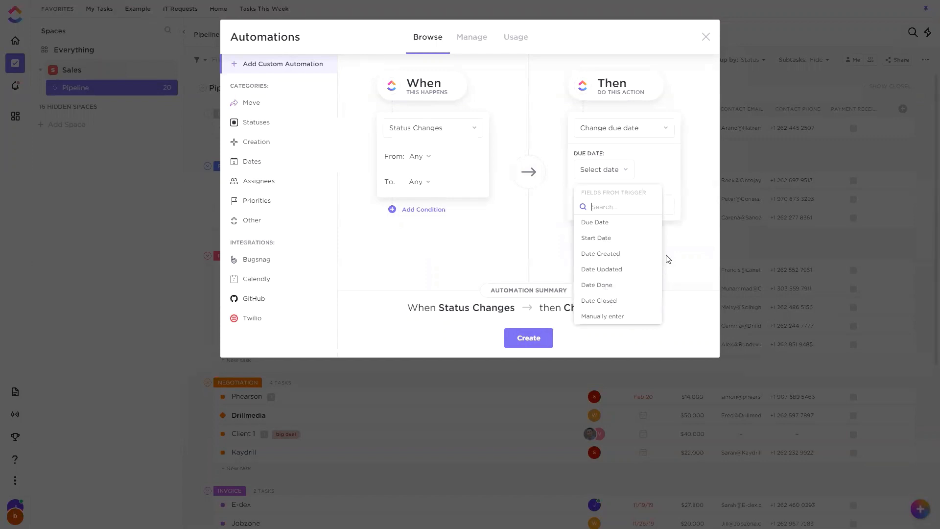
click(681, 244)
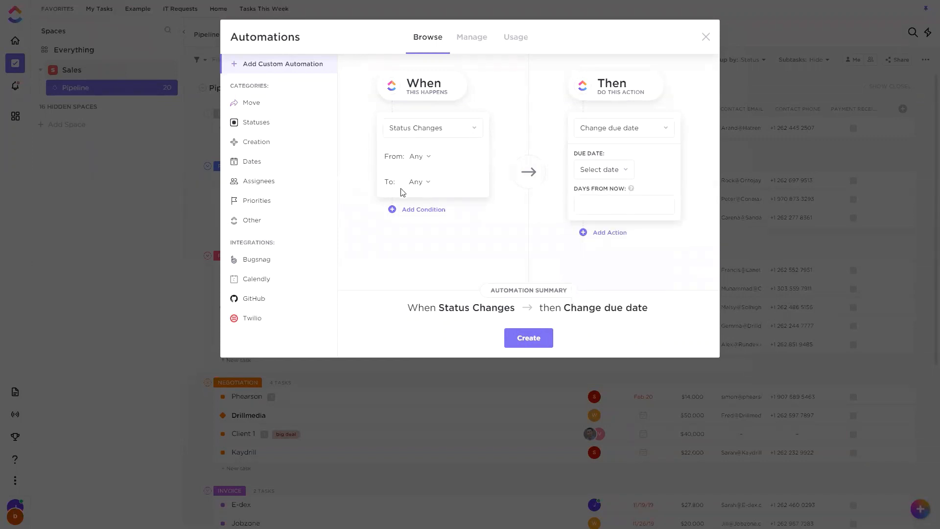
text(10)
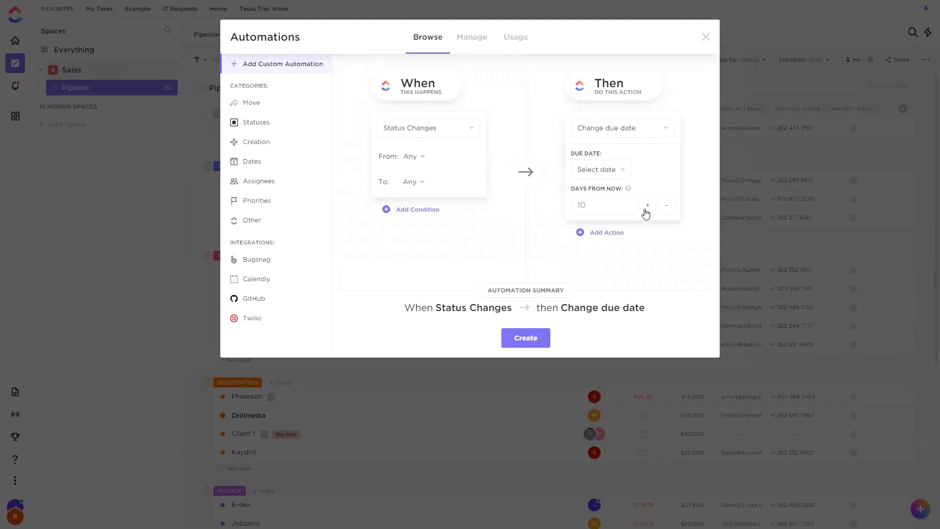
Set the days from now to -7 and use the trigger's Due Date field as the date source.
click(667, 205)
click(668, 205)
click(667, 207)
click(666, 209)
click(651, 133)
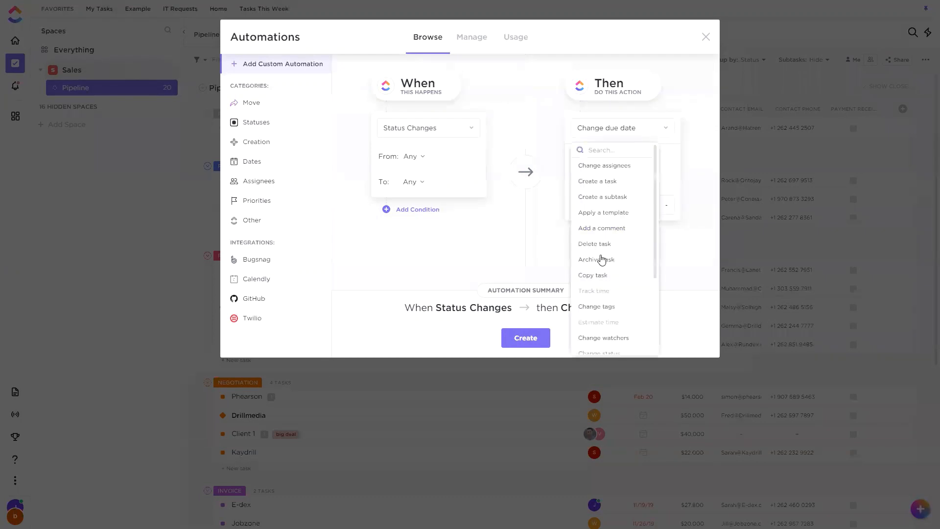
click(557, 242)
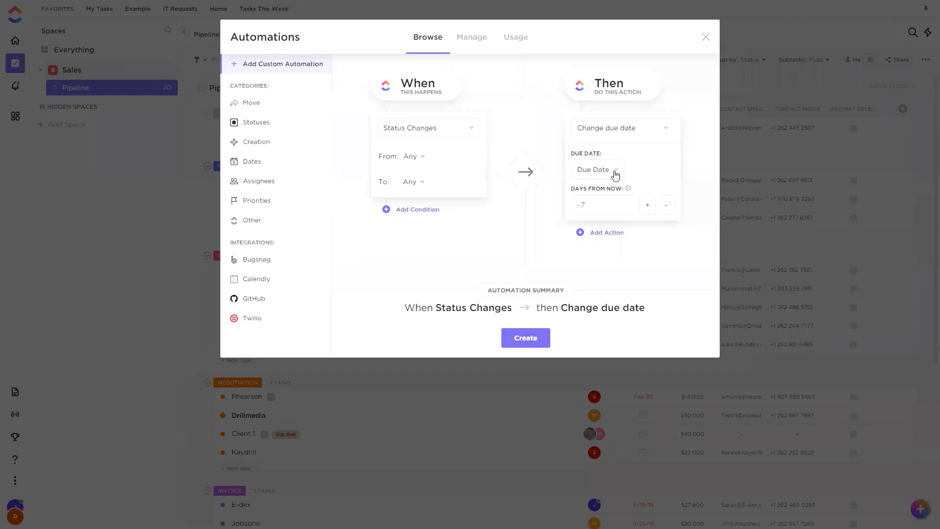
click(615, 172)
click(611, 244)
click(606, 170)
click(602, 214)
Review the available triggers, keep Status Changes, and set its target status to Pitch Meeting.
click(455, 129)
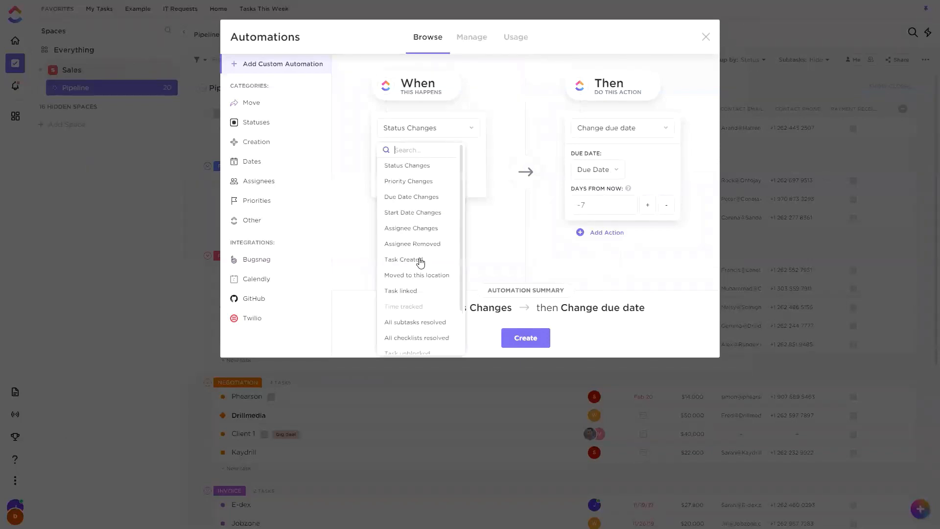
scroll(425, 193, down, 2)
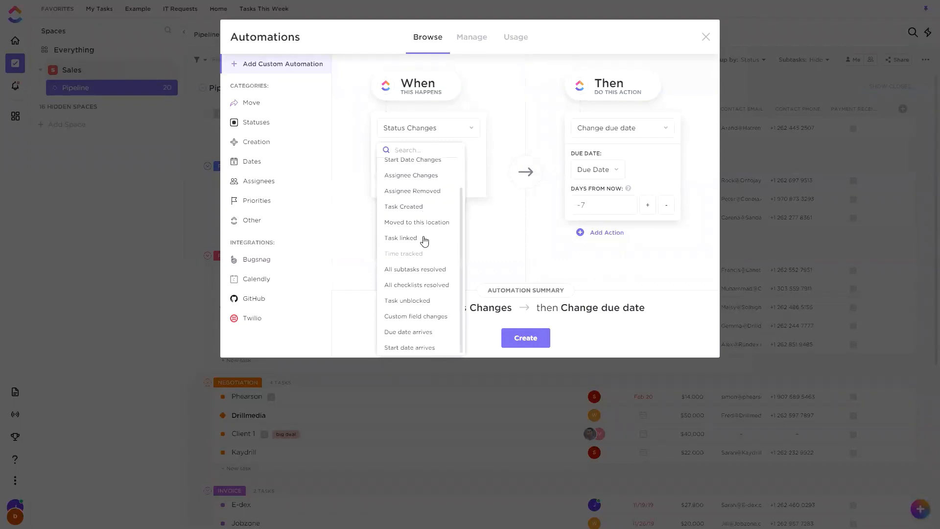
scroll(427, 237, up, 2)
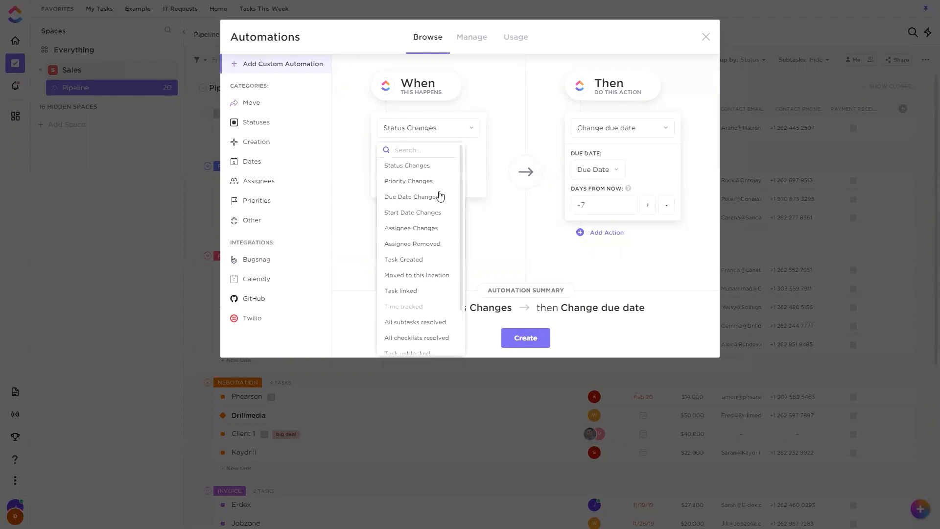
click(423, 170)
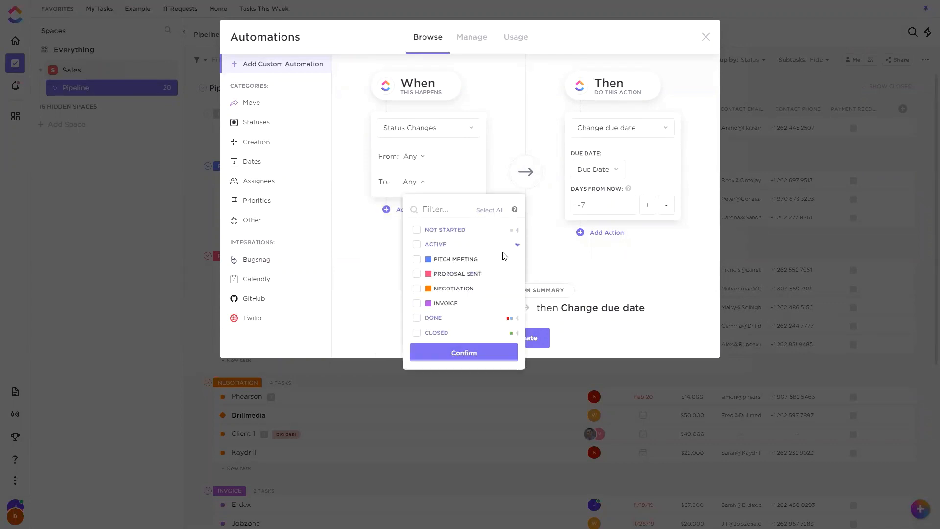
click(417, 259)
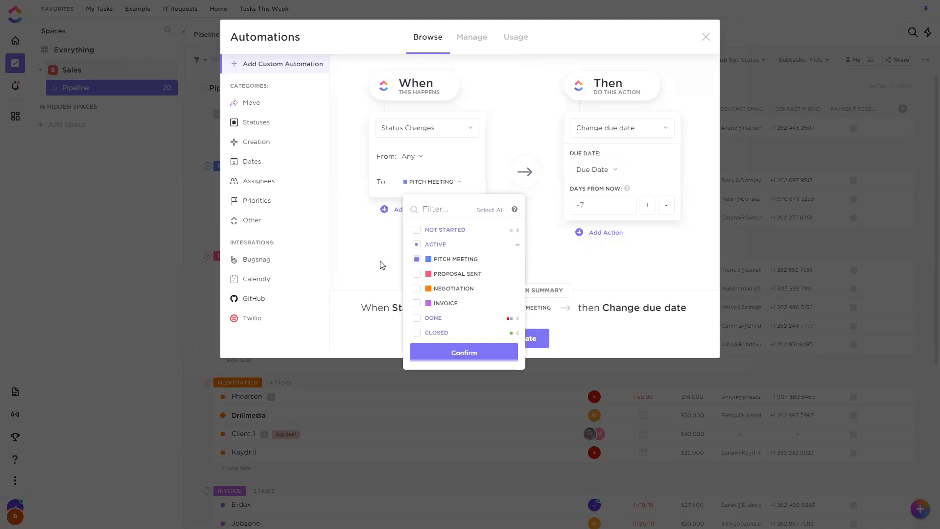
click(383, 265)
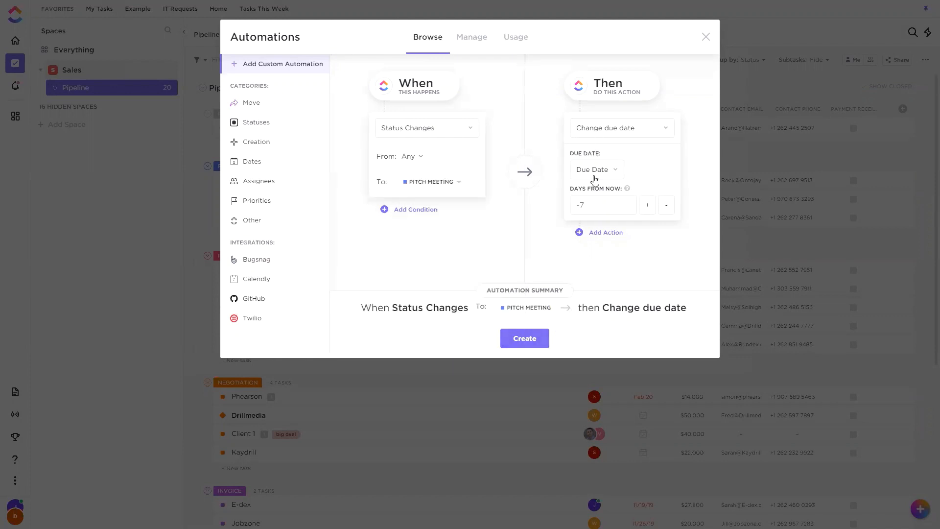
Switch the due date source to the trigger's Start Date field, create the automation, and return to the list.
click(639, 127)
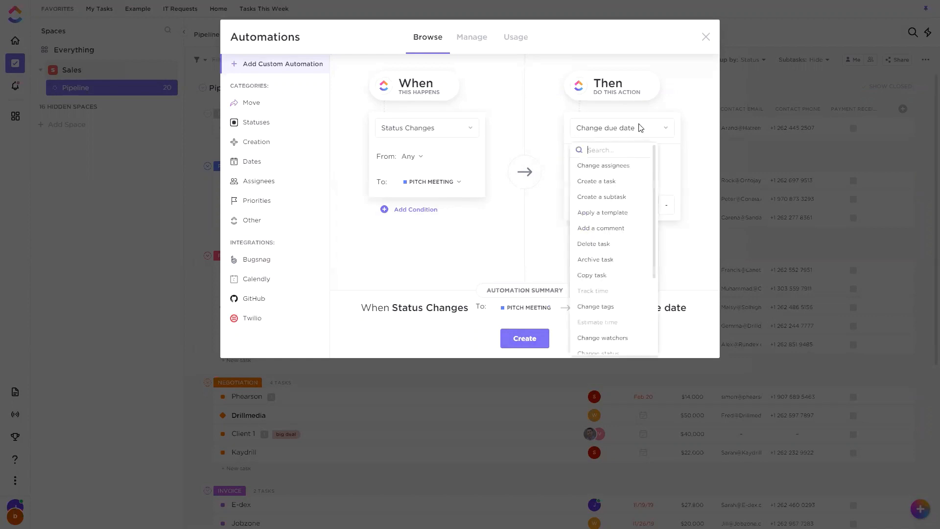
click(639, 126)
click(599, 169)
click(597, 236)
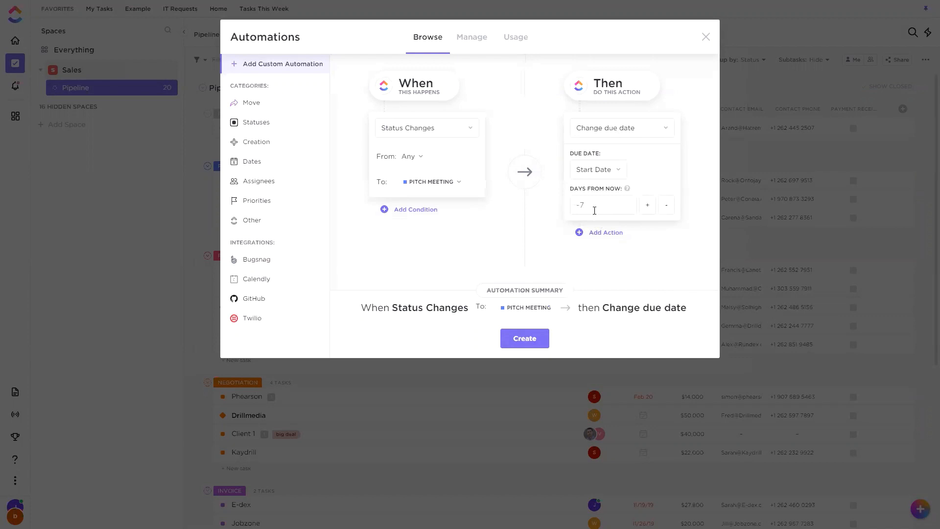
drag(588, 203, 556, 211)
click(524, 338)
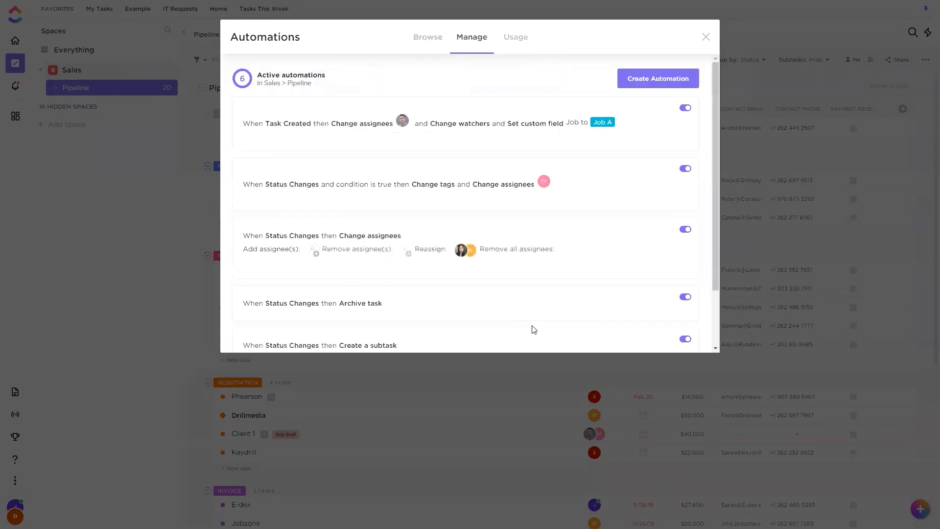
click(706, 39)
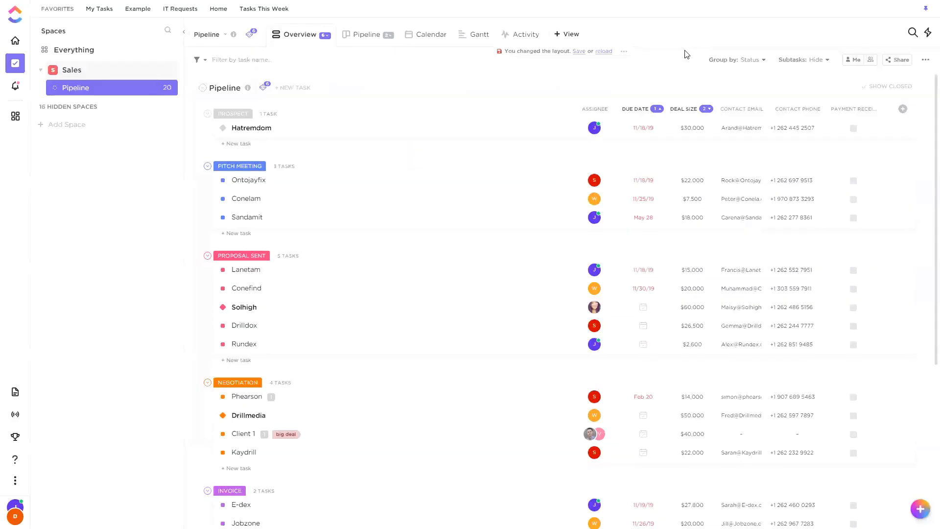
Open the Hatremdom task and set both its start date and due date to today, October 30, 2020.
click(476, 127)
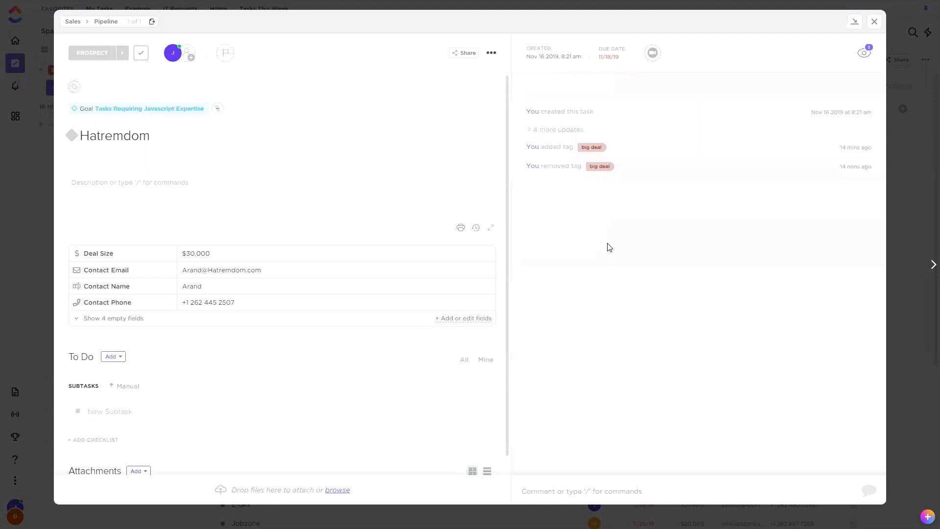
click(609, 57)
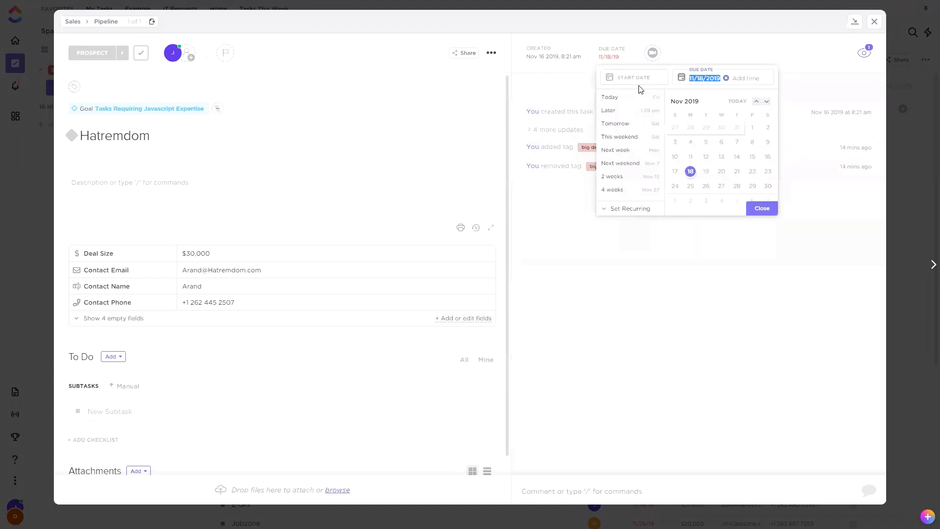
click(643, 79)
click(609, 97)
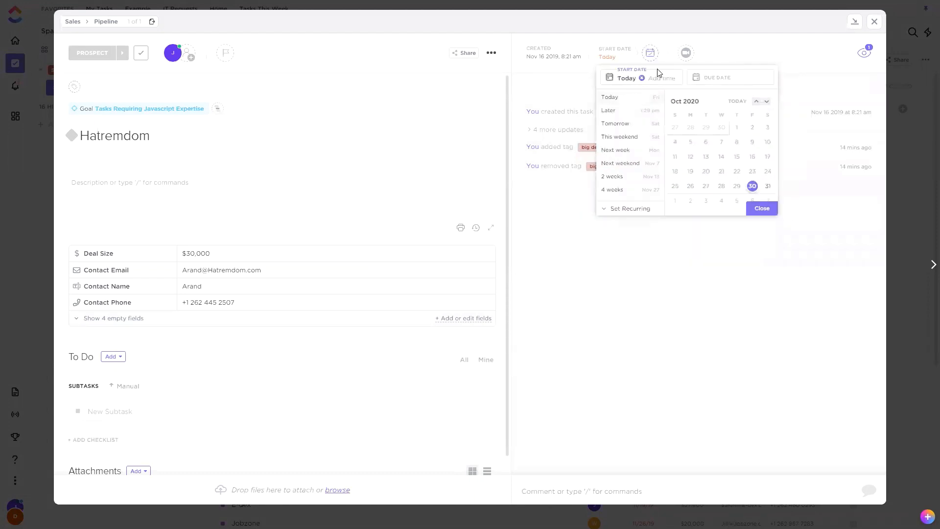
click(709, 79)
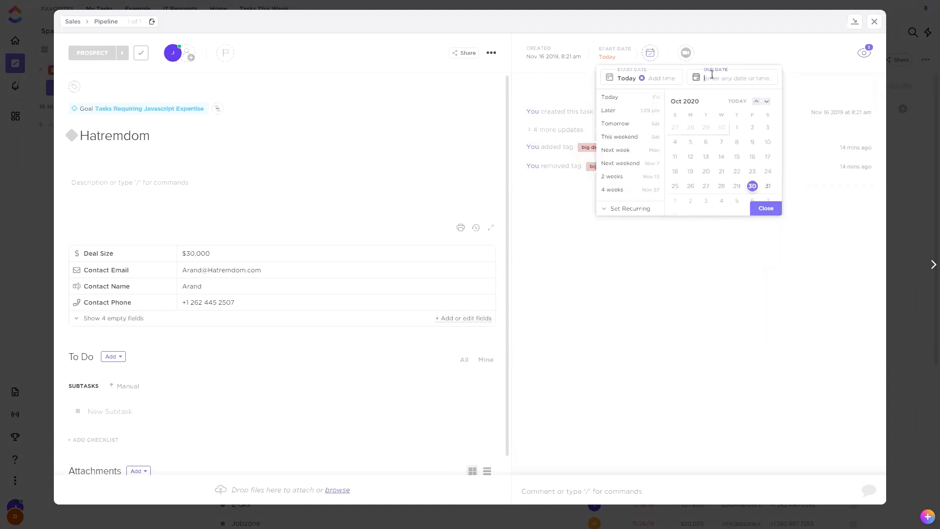
click(752, 186)
click(761, 209)
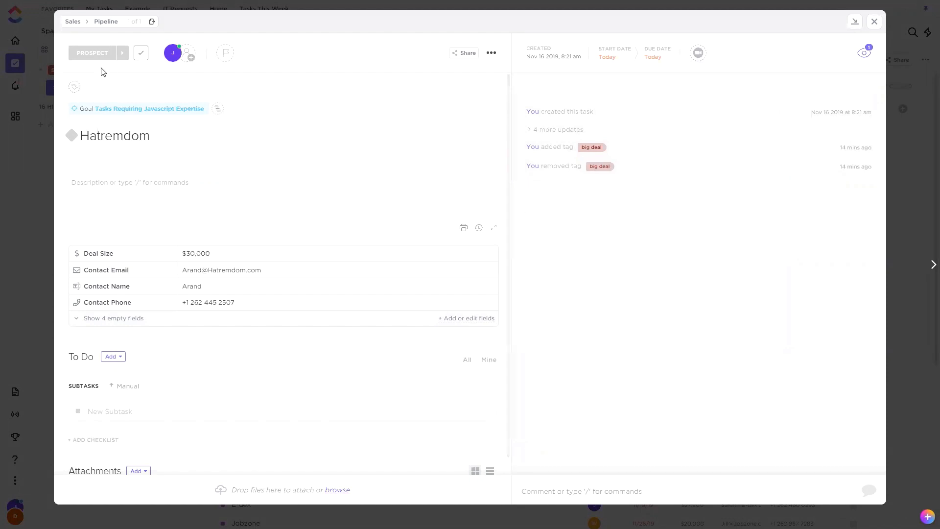
Change Hatremdom's status to Pitch Meeting, refresh the task to check its due date, and return to the list.
click(96, 55)
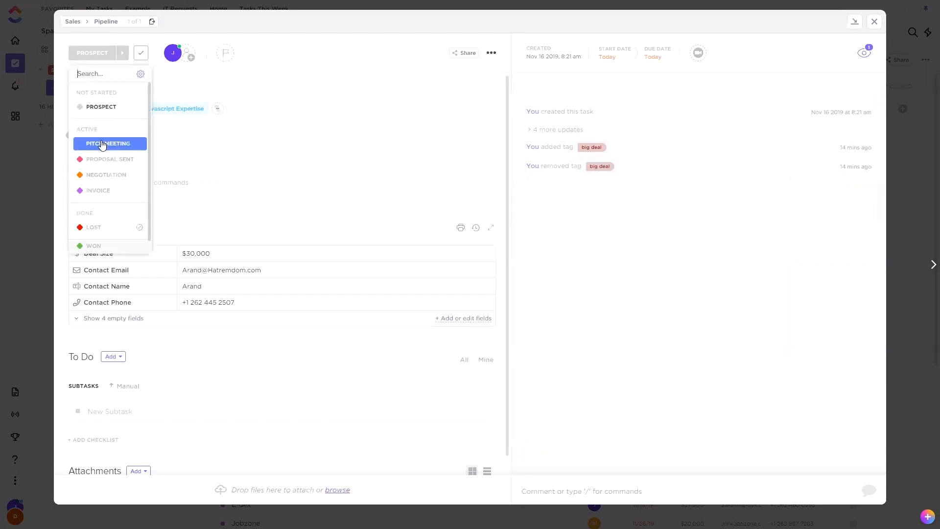
click(102, 144)
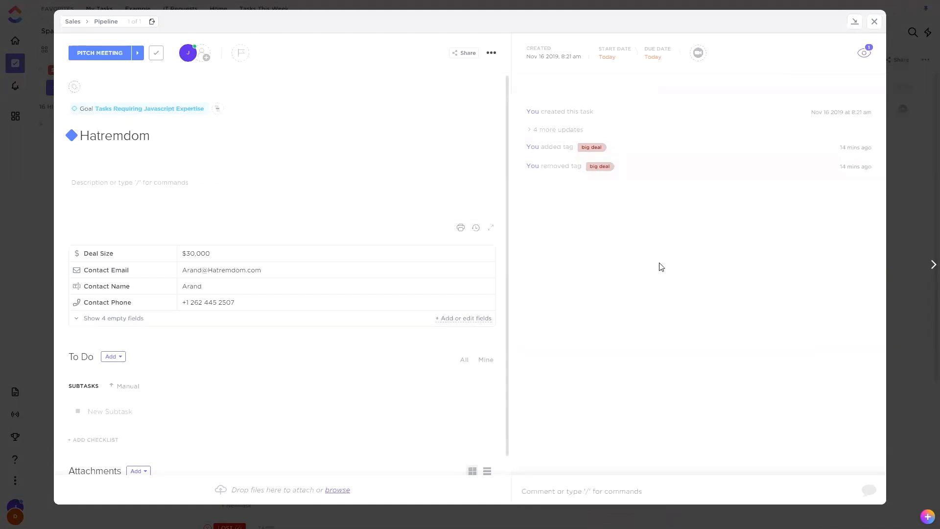
key(F5)
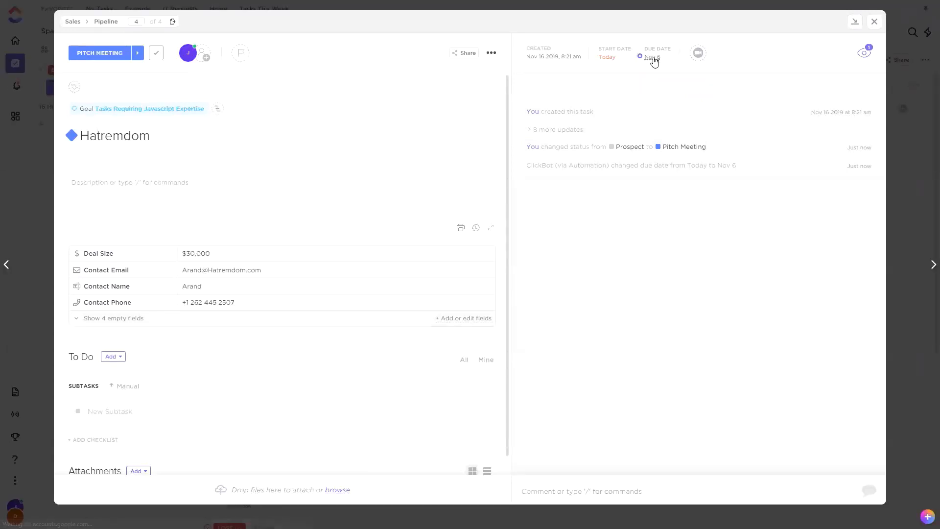
click(654, 57)
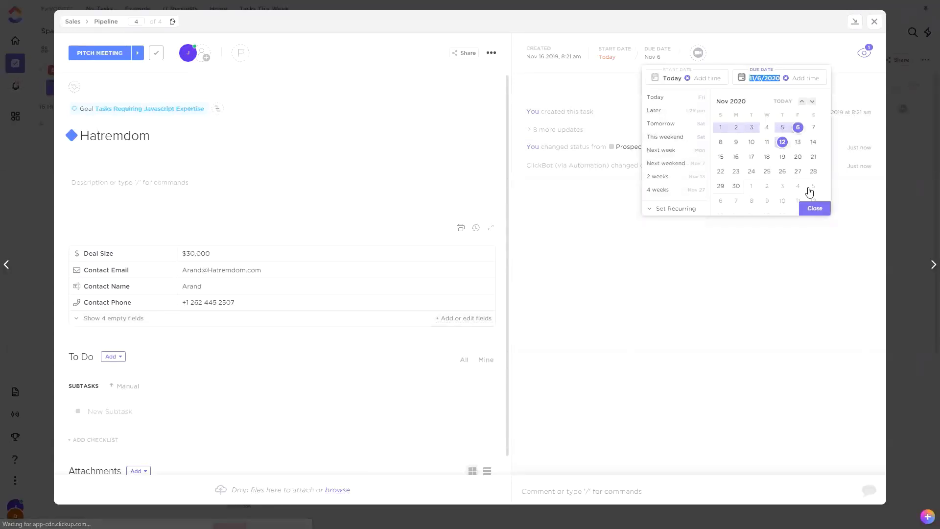
click(814, 213)
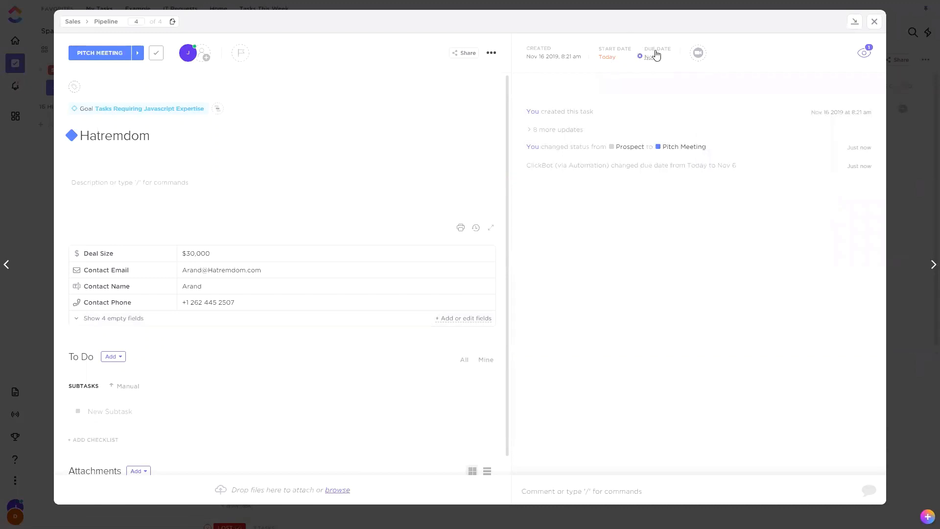
click(874, 21)
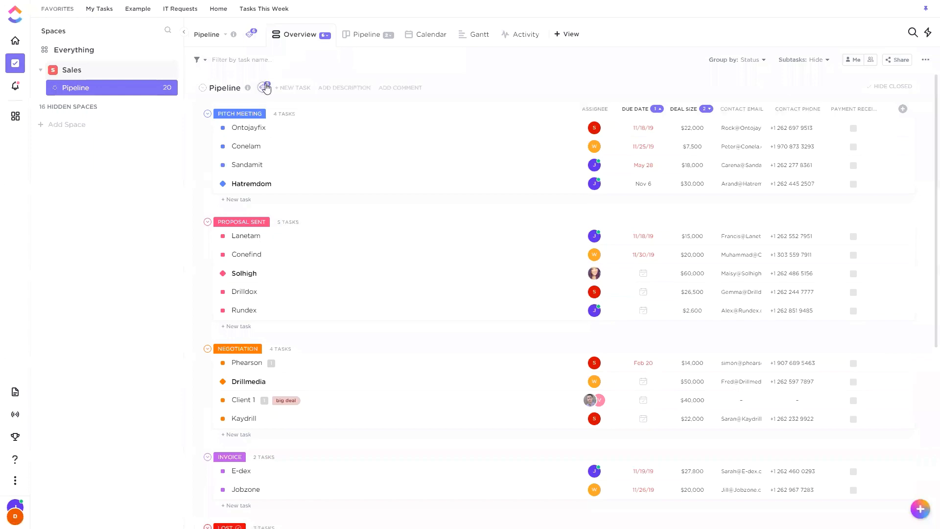
Review Pipeline's active automations and inspect the settings of the Change due date automation without editing it.
click(265, 87)
click(318, 111)
scroll(492, 201, down, 1)
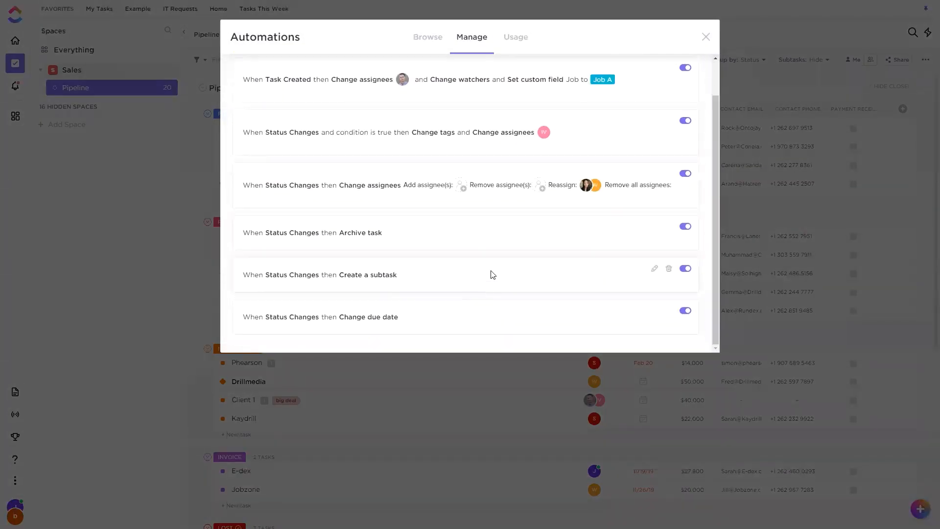
scroll(493, 267, up, 1)
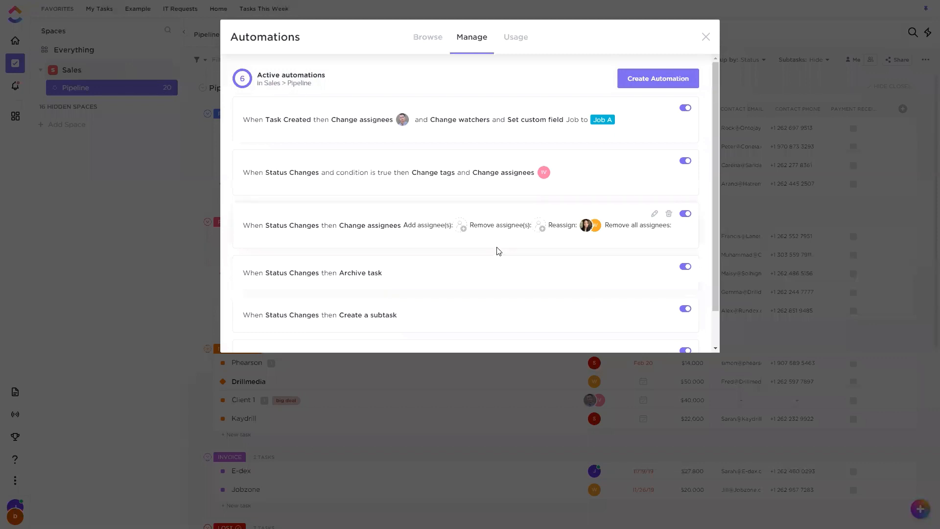
scroll(499, 251, down, 1)
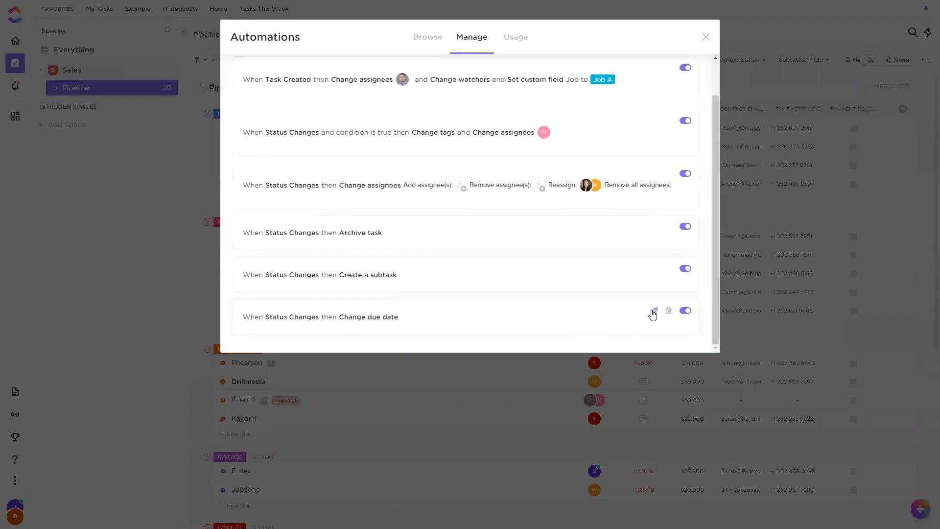
click(654, 312)
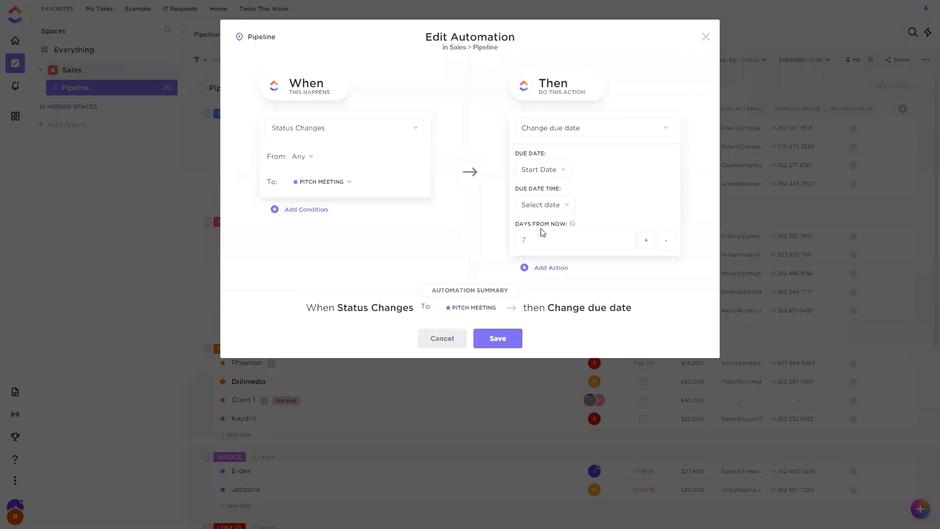
click(705, 37)
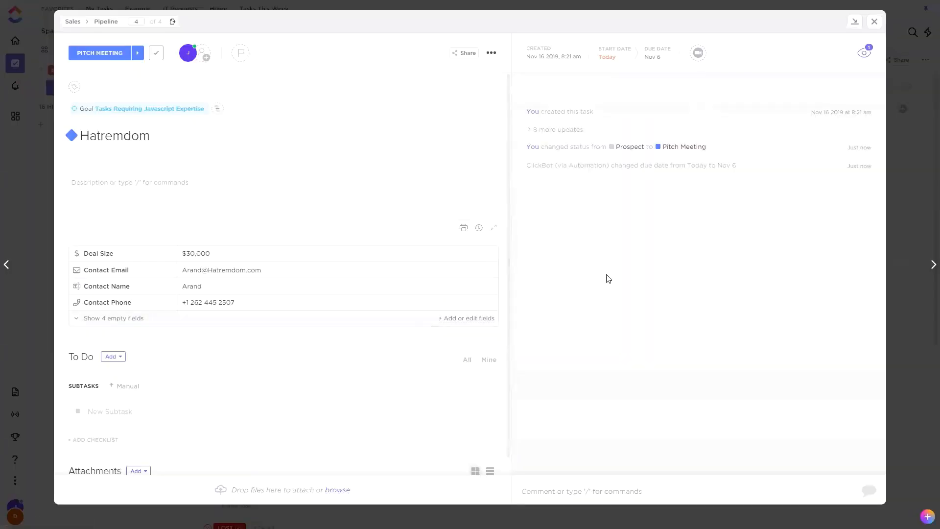
Compare Hatremdom's start and due dates in the October 2020 date calendar, and return to the list.
click(660, 58)
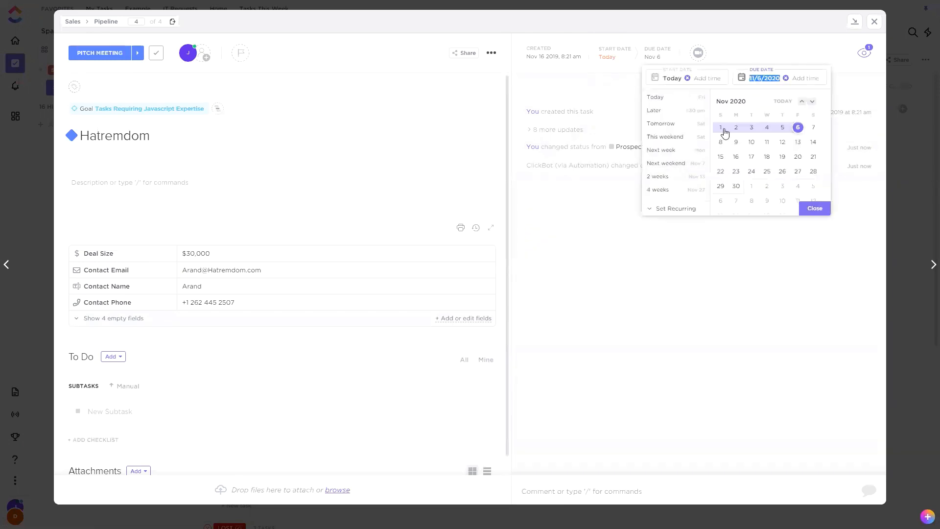
click(801, 101)
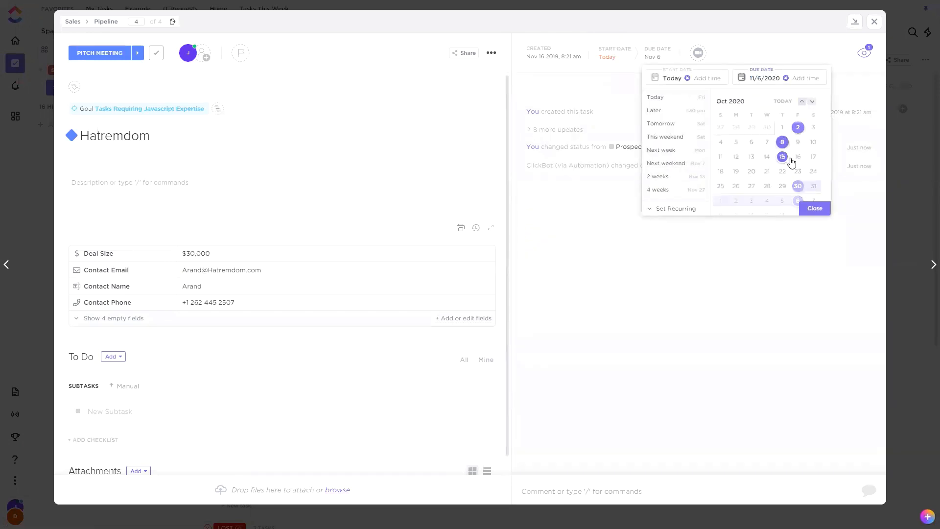
click(807, 205)
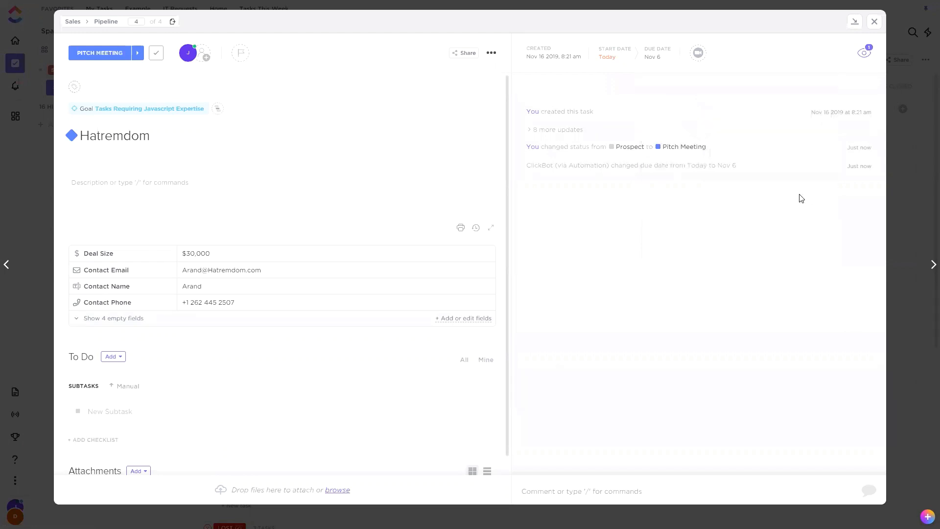
click(873, 22)
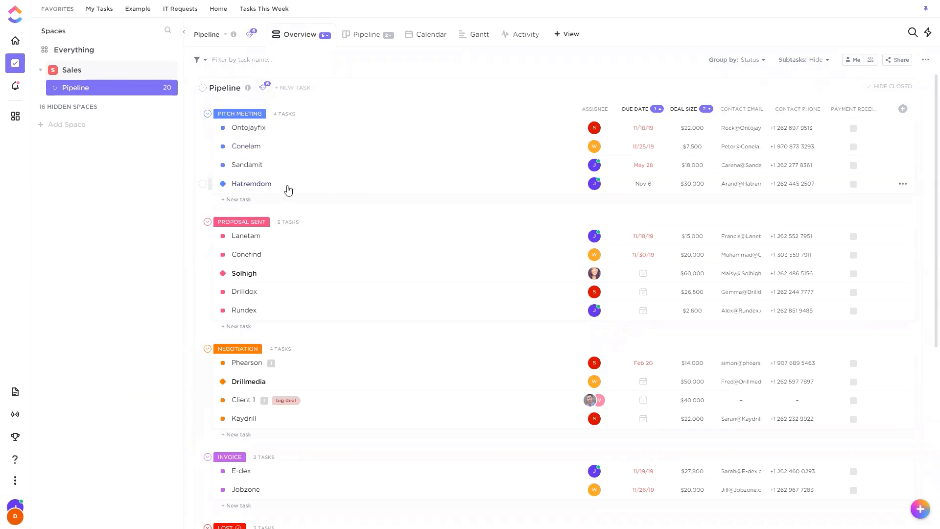
Open the Pipeline automation builder and review the full list of available triggers, leaving Status Changes selected.
click(263, 90)
click(420, 128)
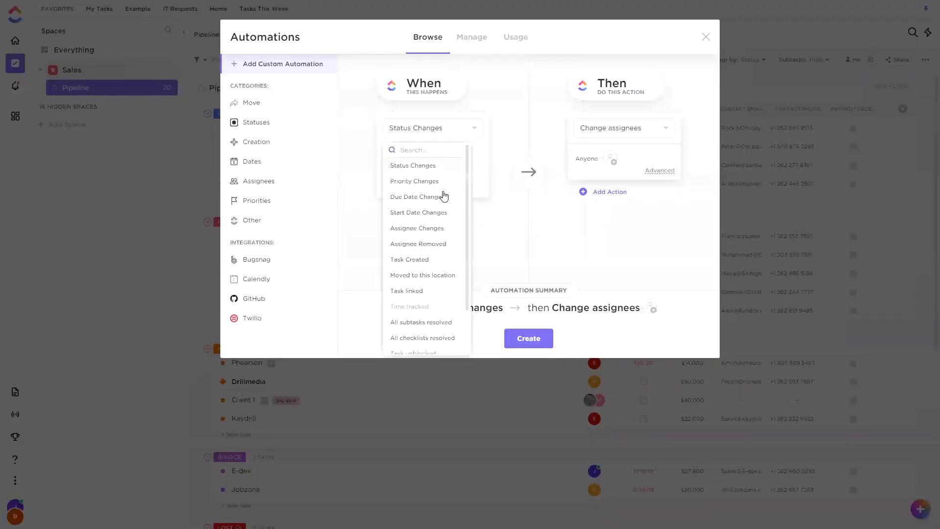
scroll(431, 226, down, 2)
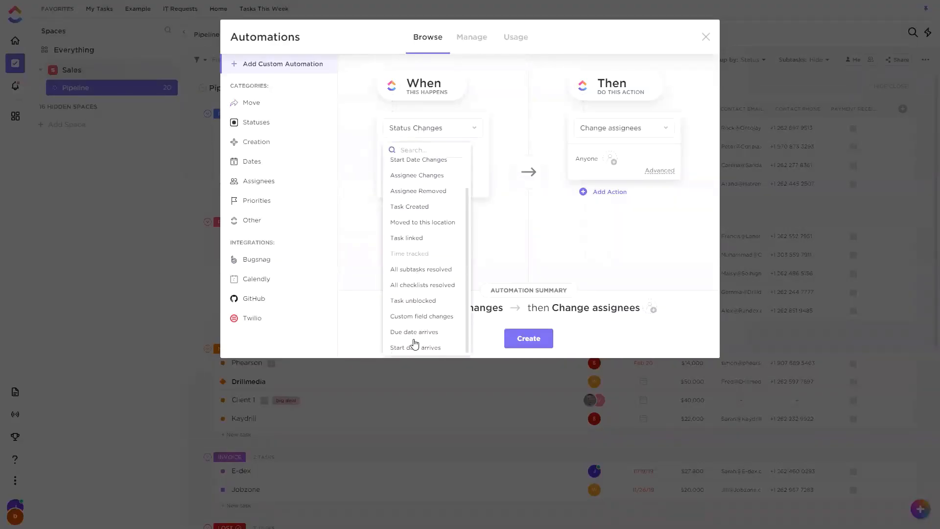
scroll(424, 289, up, 2)
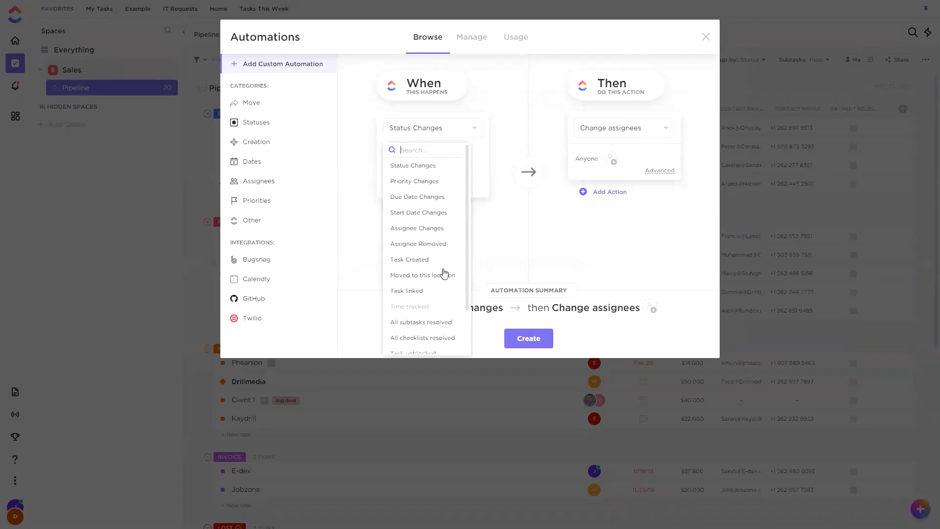
scroll(435, 275, down, 3)
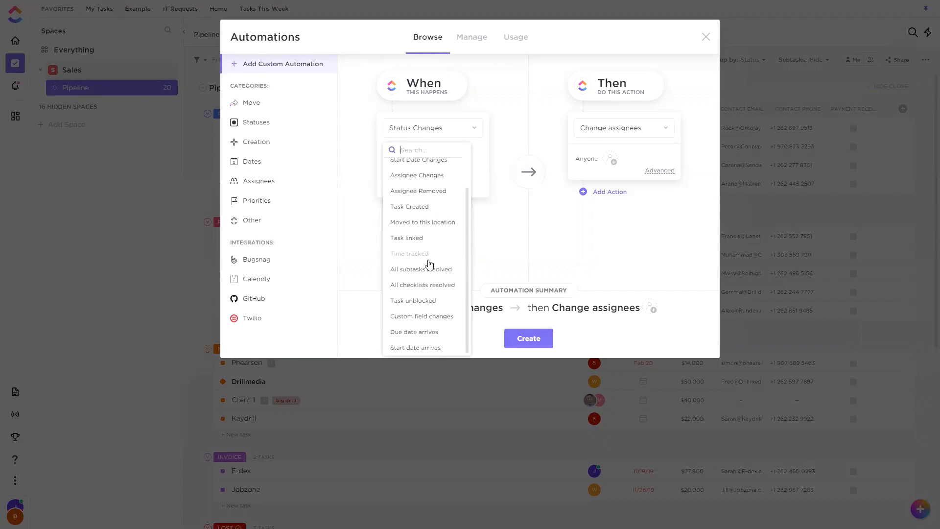
click(530, 249)
Review the available automation actions, preview the Create a task options, and leave the builder without creating an automation.
click(606, 129)
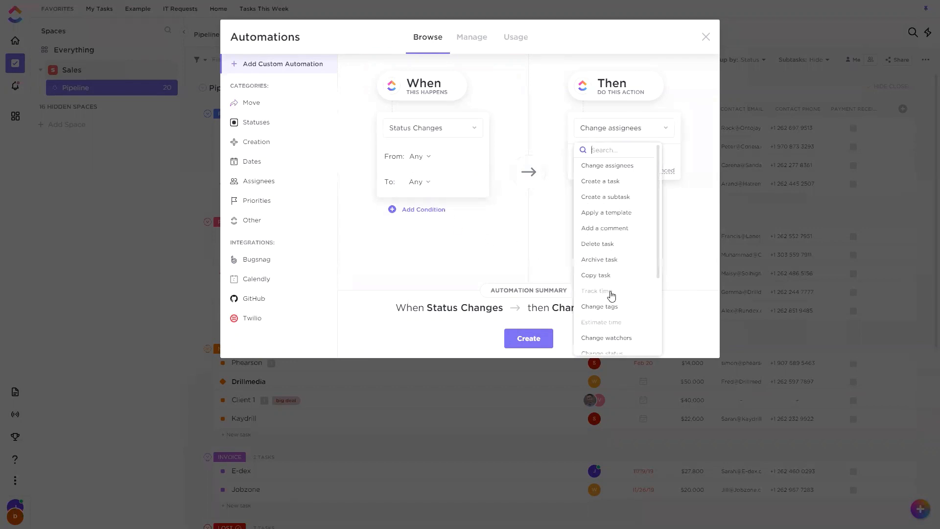
scroll(629, 269, down, 3)
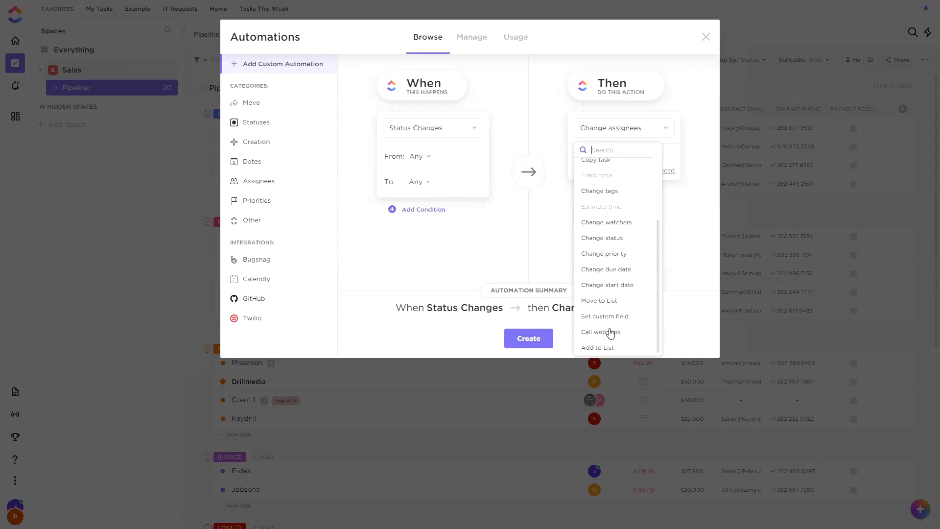
click(647, 137)
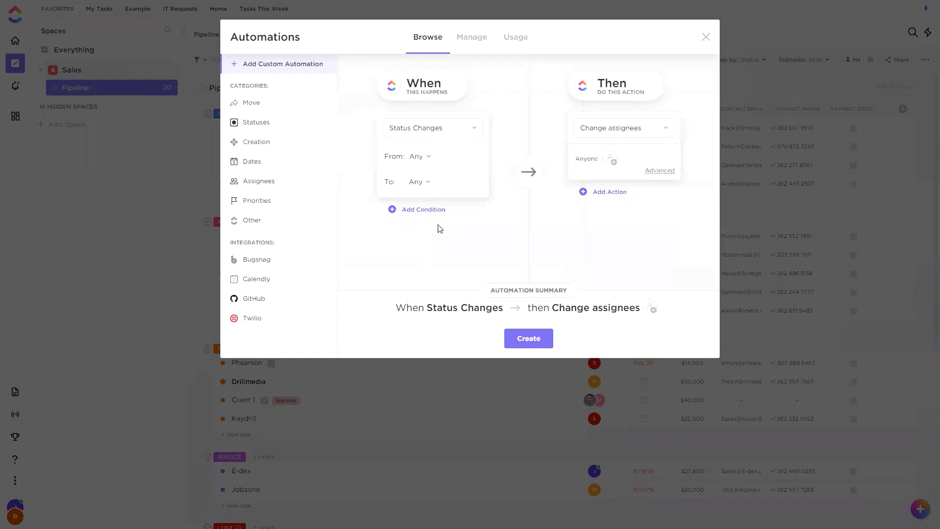
click(646, 138)
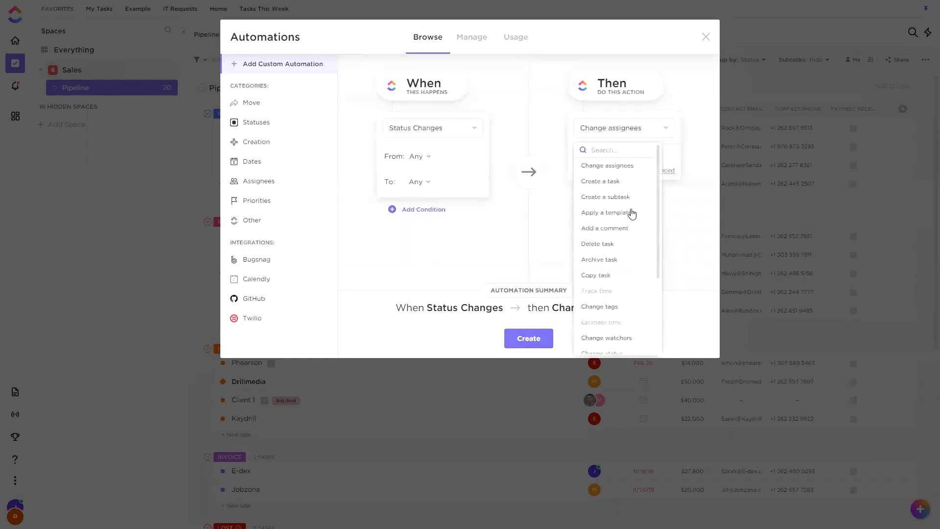
click(607, 185)
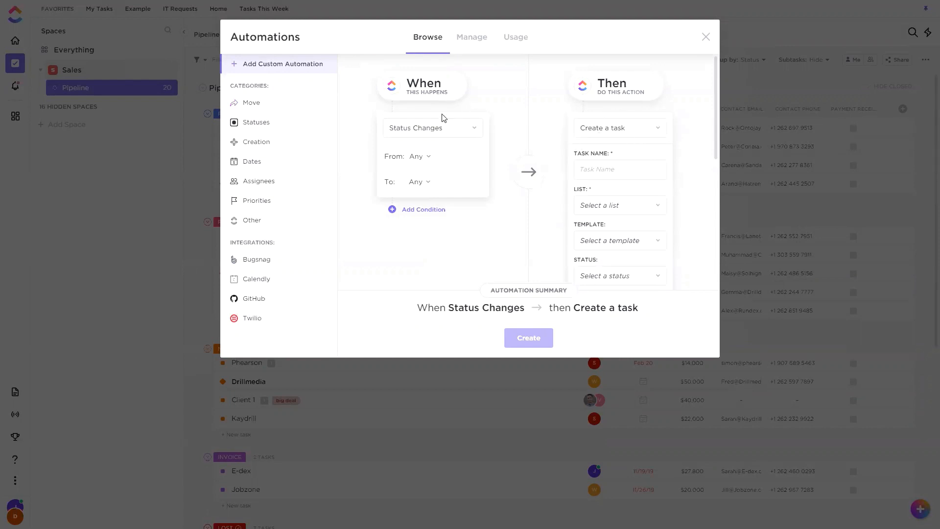
key(Escape)
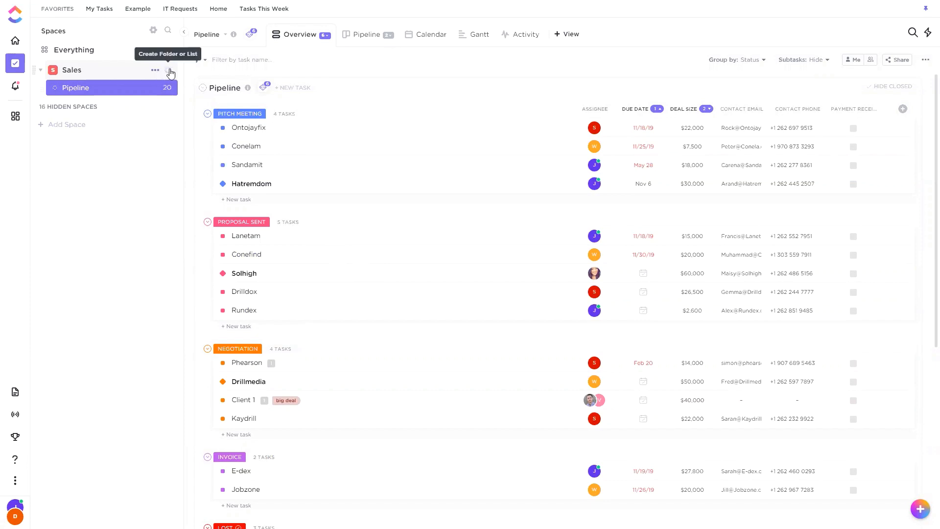
Create a new list in the Sales space and add the tasks "Creat ad" and "Review ad".
click(168, 70)
click(195, 102)
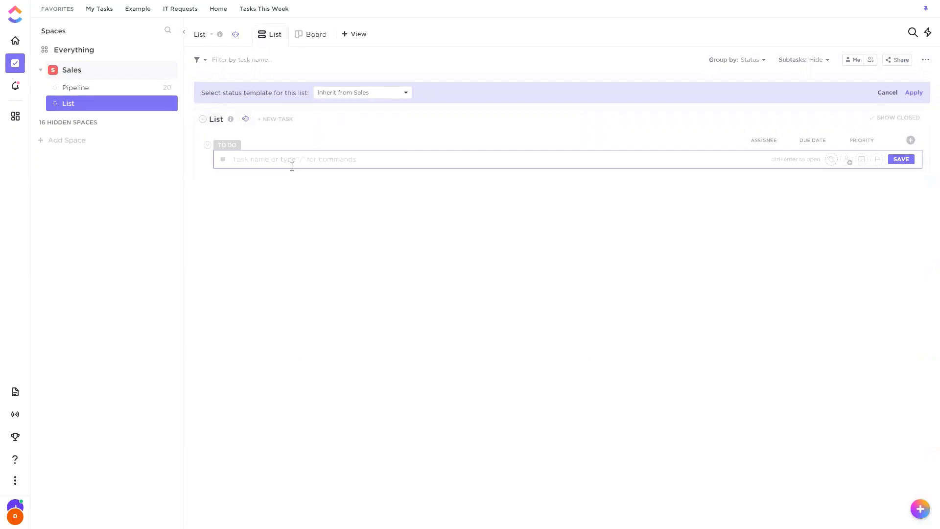
text(Creat ad)
key(Return)
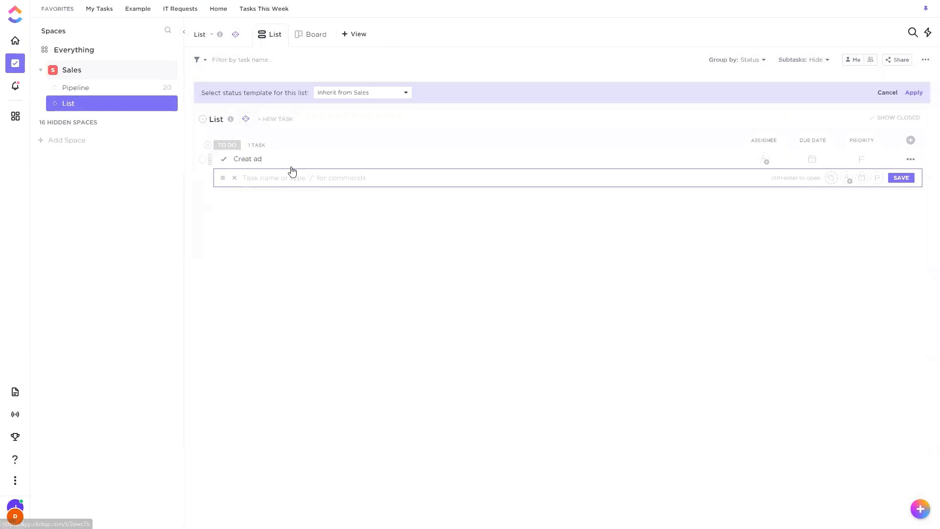
text(Review ad)
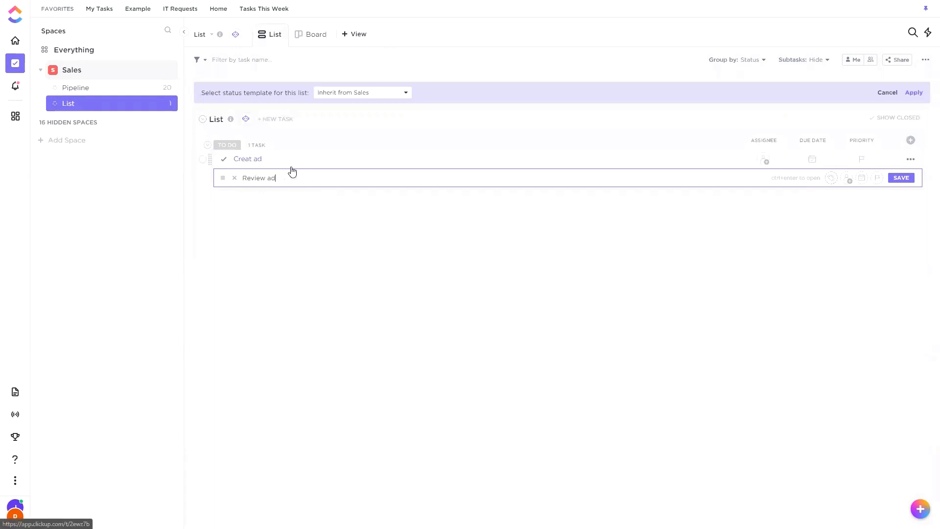
key(Return)
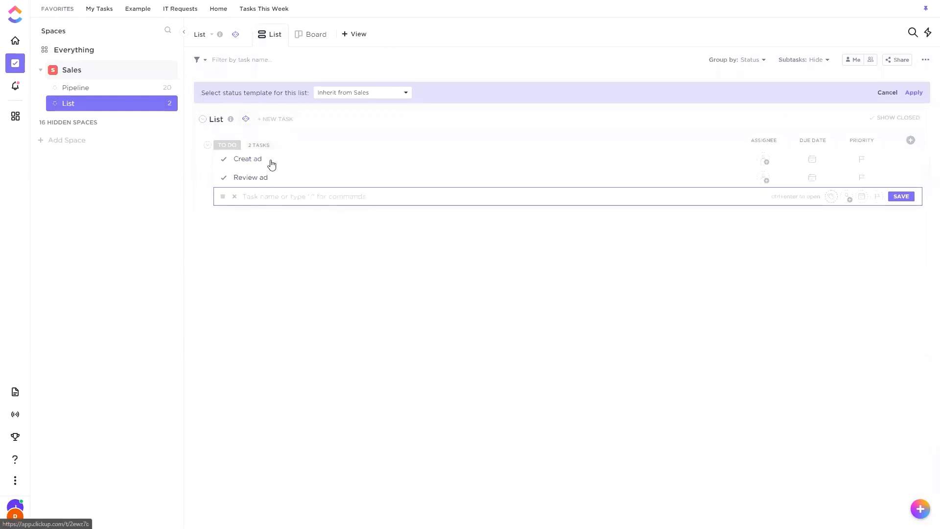
Correct the first task's name to "Create ad" and delete the "Review ad" task.
click(273, 160)
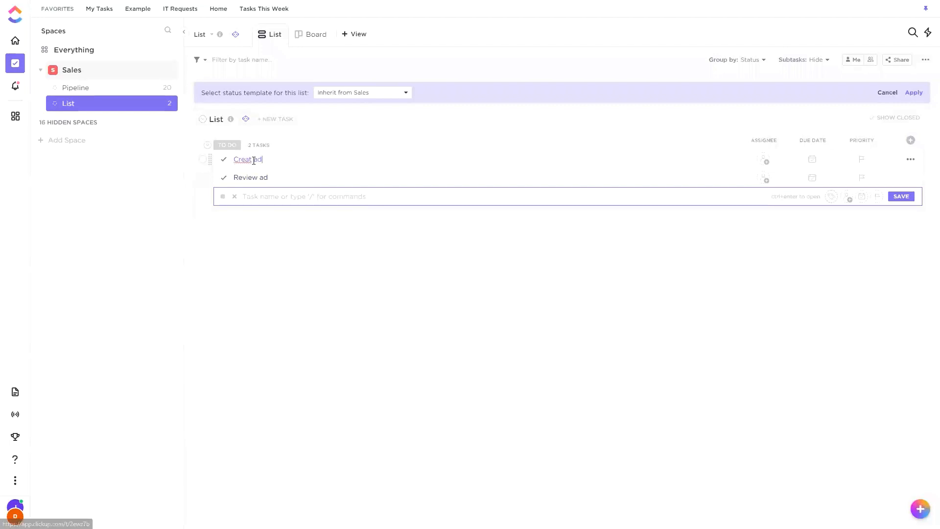
key(BackSpace)
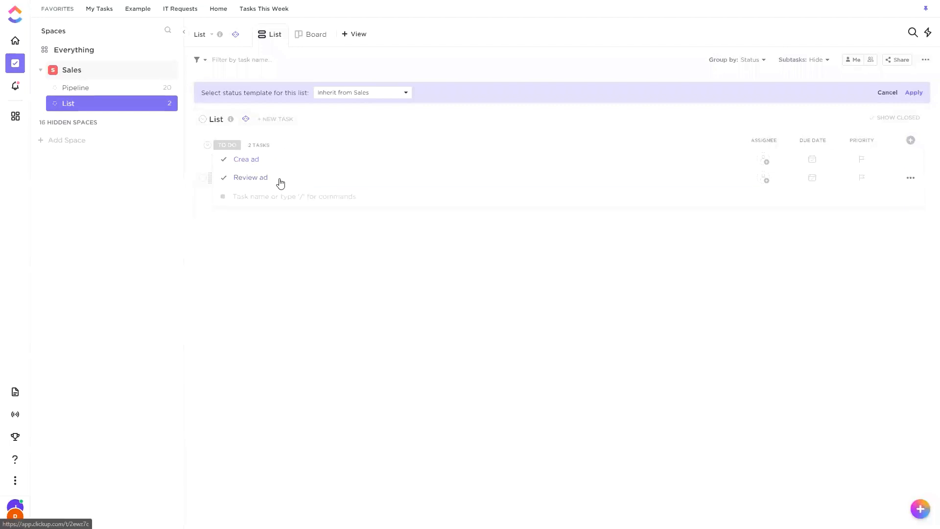
text(te)
key(Return)
click(911, 178)
click(926, 198)
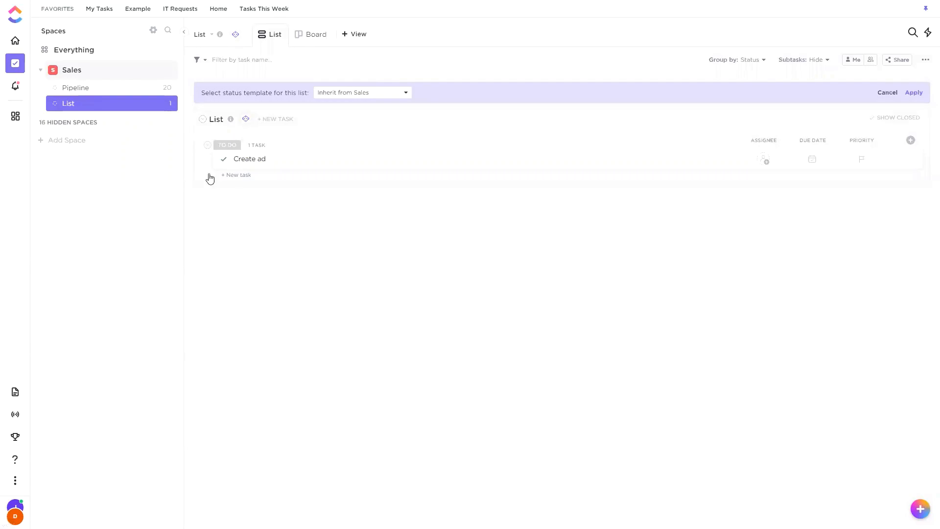
Give the new Sales list custom statuses, renaming the In Progress active status to REVIEW, and save them.
click(167, 103)
click(199, 193)
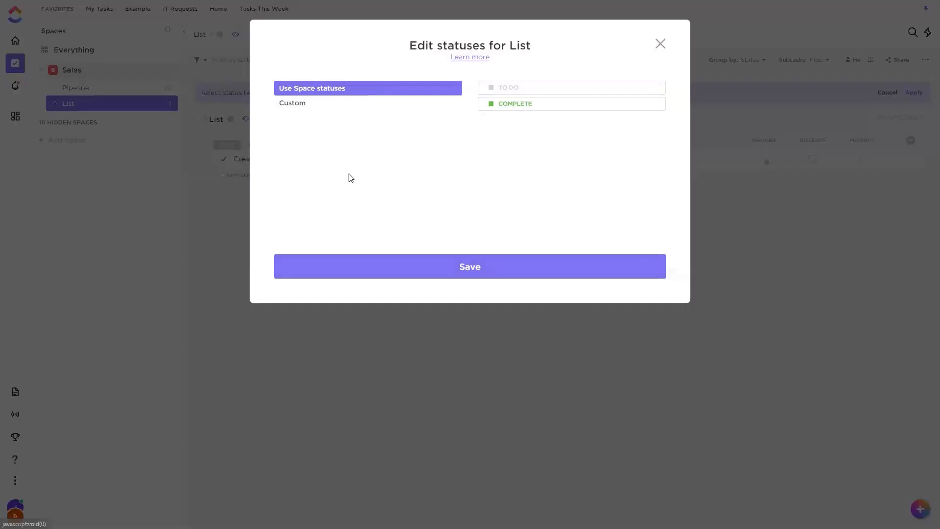
click(345, 104)
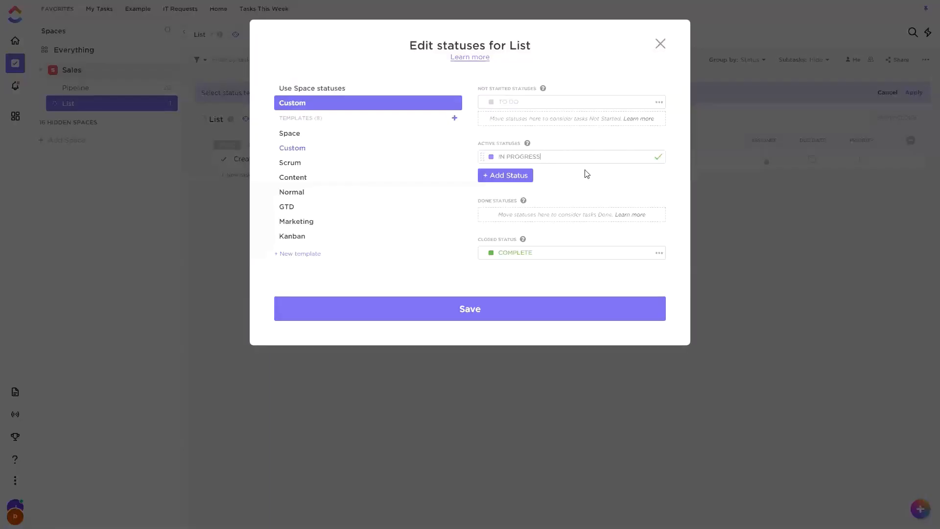
key(BackSpace)
key(BackSpace)
key(BackSpace)
key(BackSpace)
key(BackSpace)
key(BackSpace)
key(BackSpace)
key(BackSpace)
key(BackSpace)
key(BackSpace)
text(REVIEW)
click(469, 317)
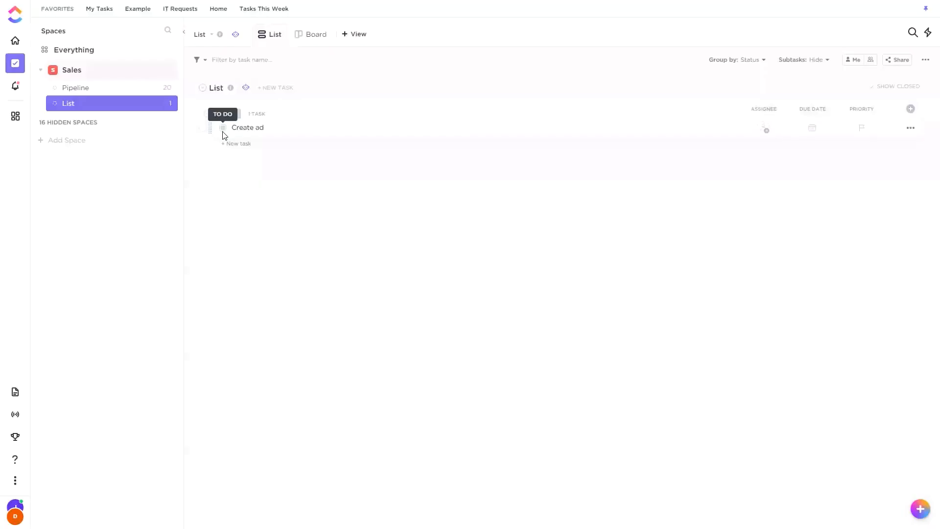
Set the "Create ad" task's status to Review and return to the list.
click(224, 129)
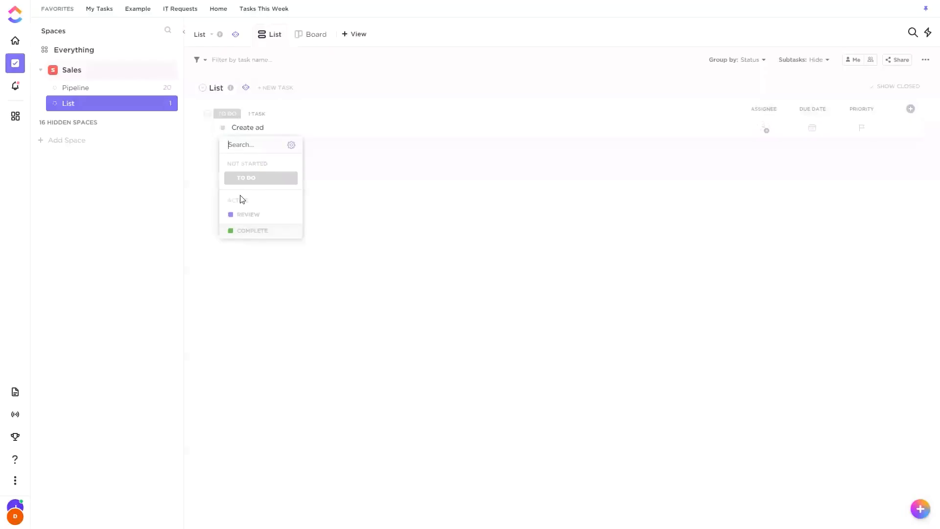
click(401, 201)
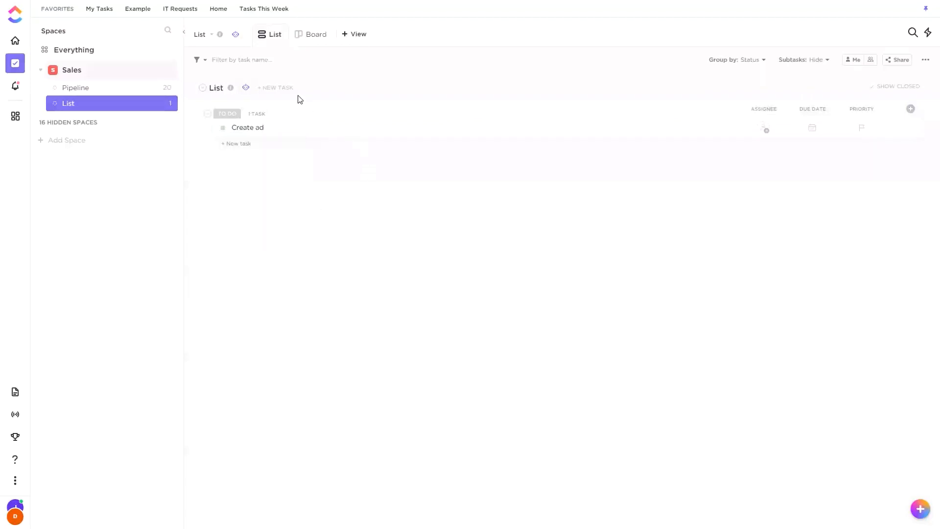
click(250, 128)
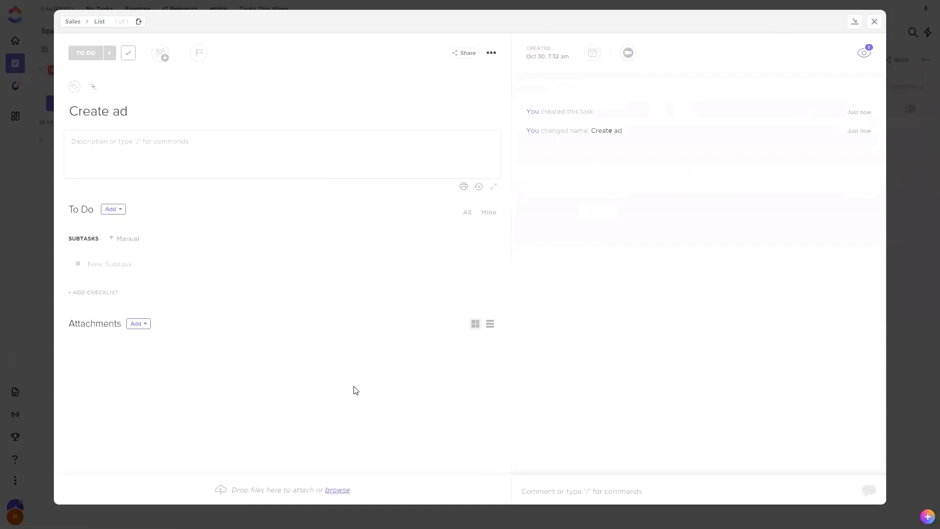
click(91, 59)
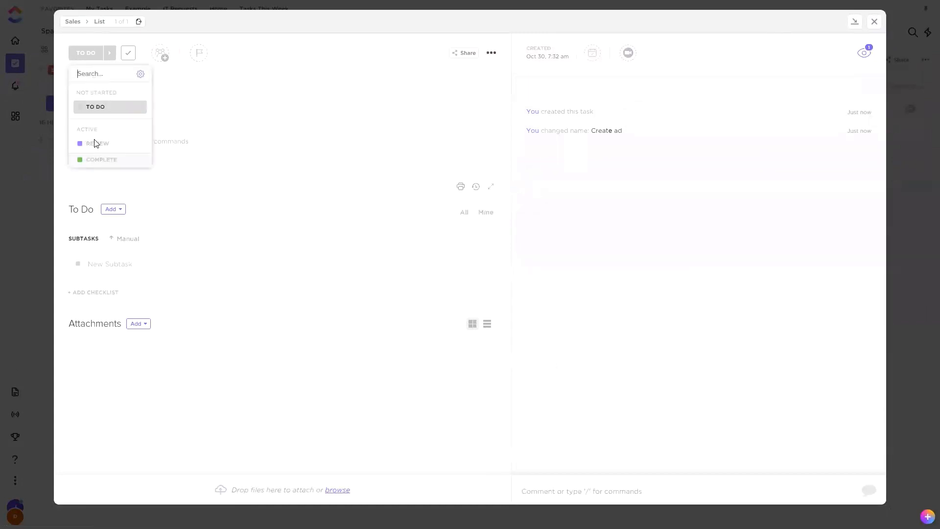
click(93, 144)
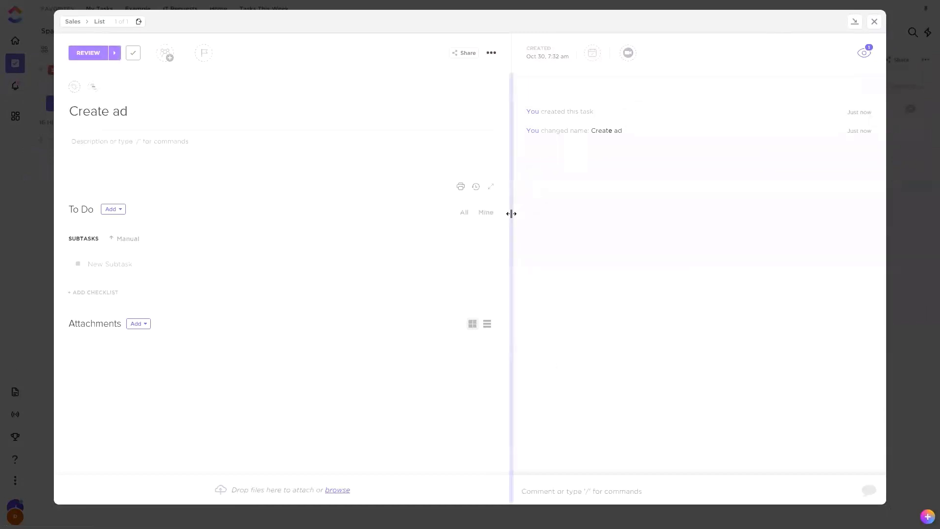
click(874, 23)
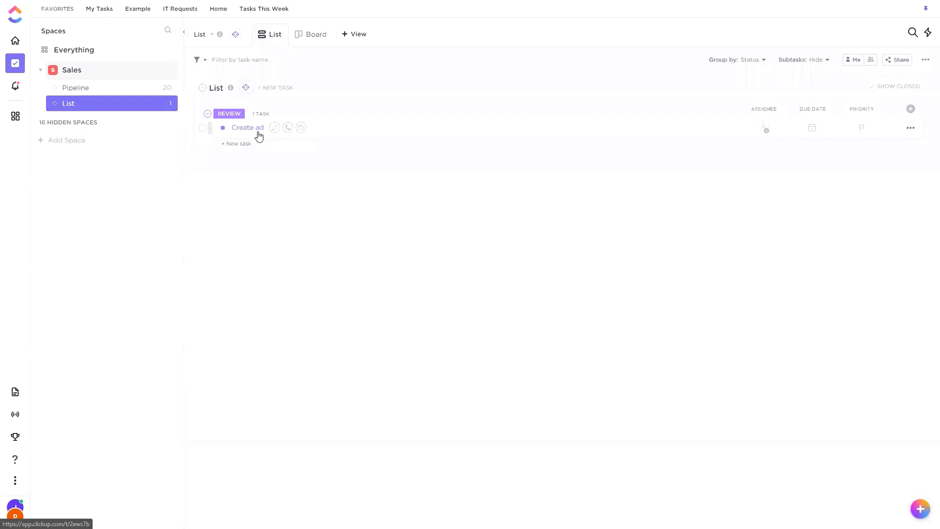
Check the workspace's automation usage from the list's Automations window, and go back to the custom automation builder.
click(246, 88)
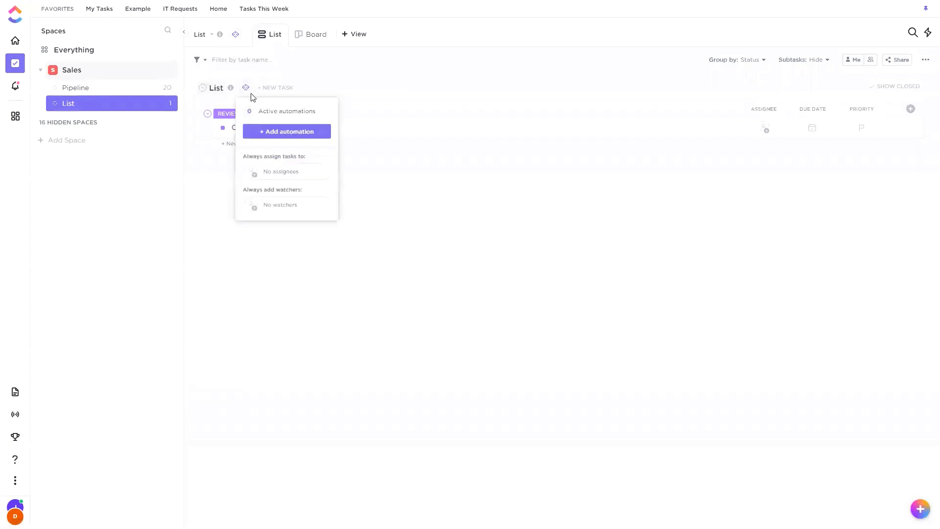
click(308, 139)
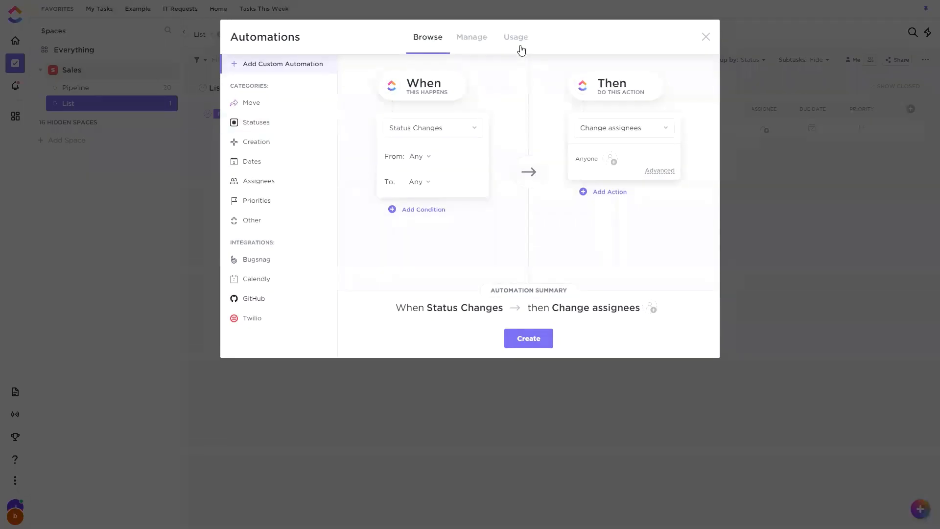
click(521, 49)
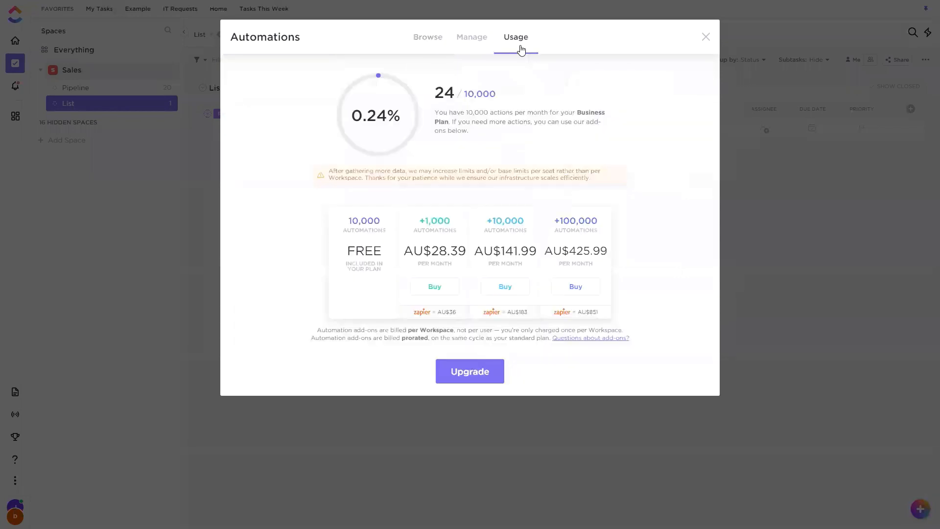
double_click(448, 94)
click(448, 101)
click(435, 41)
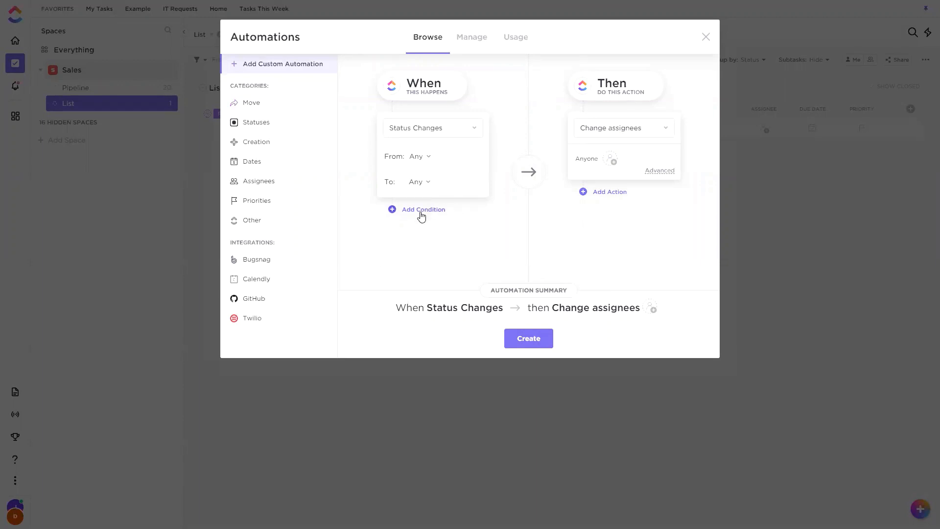
Examine the monthly automation allowance and the add-on prices against Zapier's, and close the Automations window.
click(515, 46)
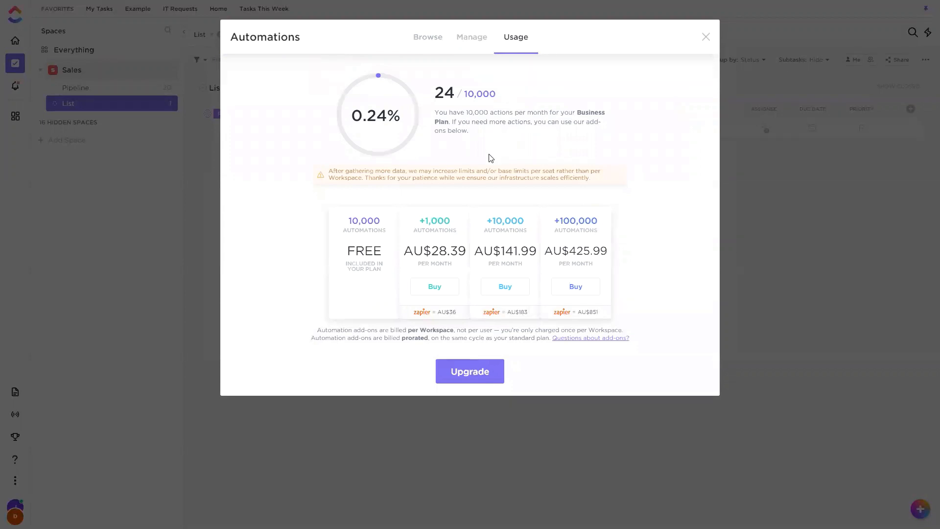
drag(464, 114, 477, 98)
click(485, 116)
mouse_move(464, 105)
mouse_down()
mouse_move(506, 99)
mouse_move(465, 94)
mouse_up()
click(482, 124)
double_click(438, 95)
click(473, 116)
drag(487, 220, 525, 223)
mouse_move(501, 252)
mouse_down()
mouse_move(516, 252)
mouse_move(492, 252)
mouse_move(518, 258)
mouse_up()
click(485, 257)
click(510, 248)
click(609, 155)
click(705, 37)
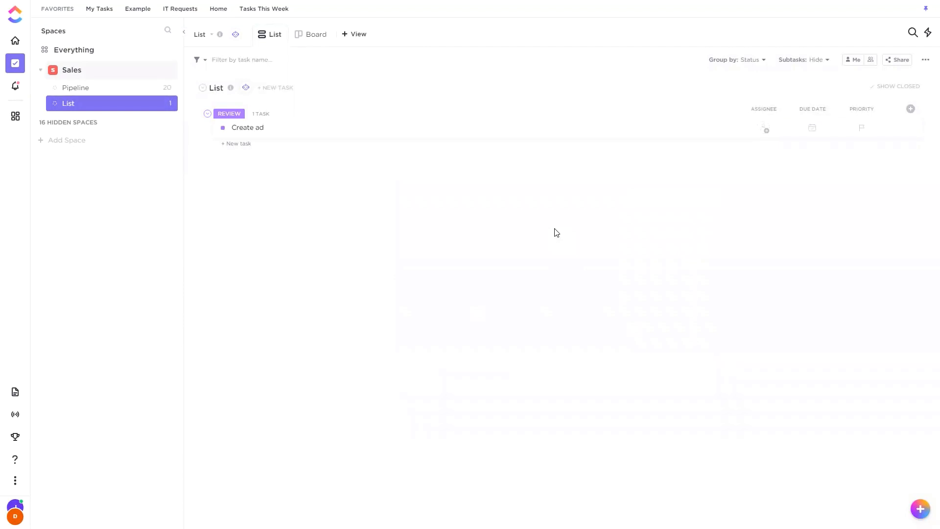
Reopen the new list's Automations window and review the ready-made GitHub and Bugsnag integration automations.
click(98, 90)
click(88, 105)
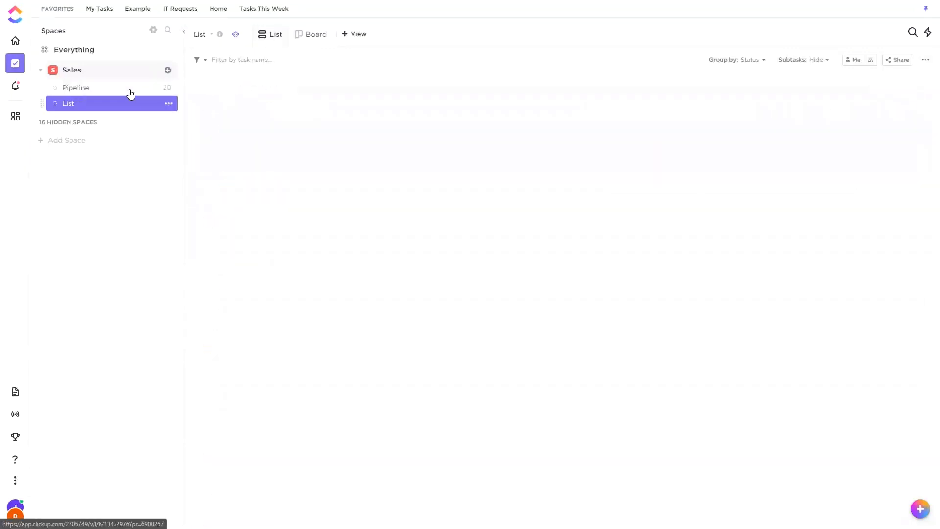
mouse_move(242, 92)
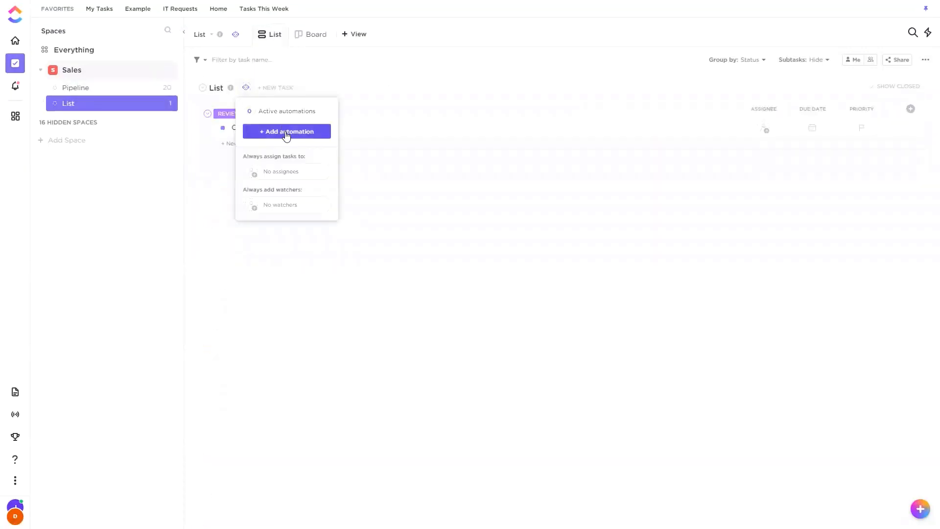
click(286, 133)
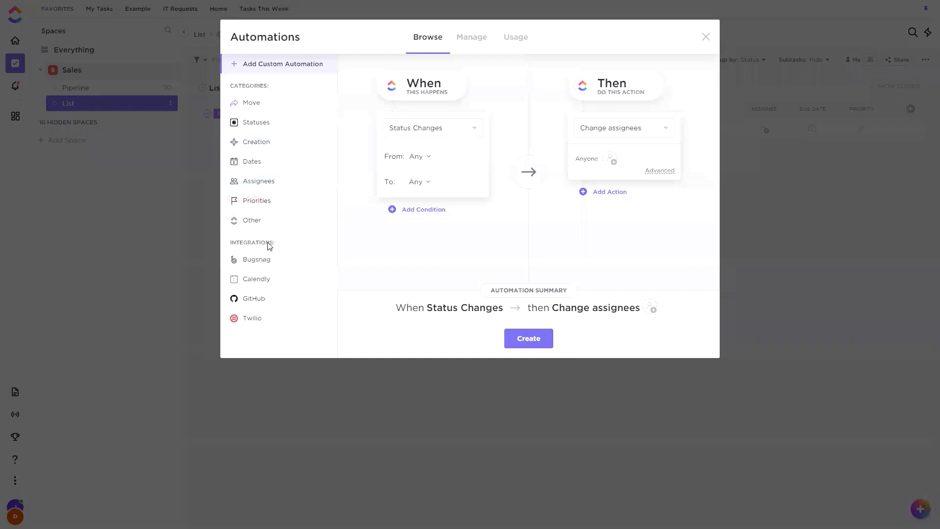
click(266, 300)
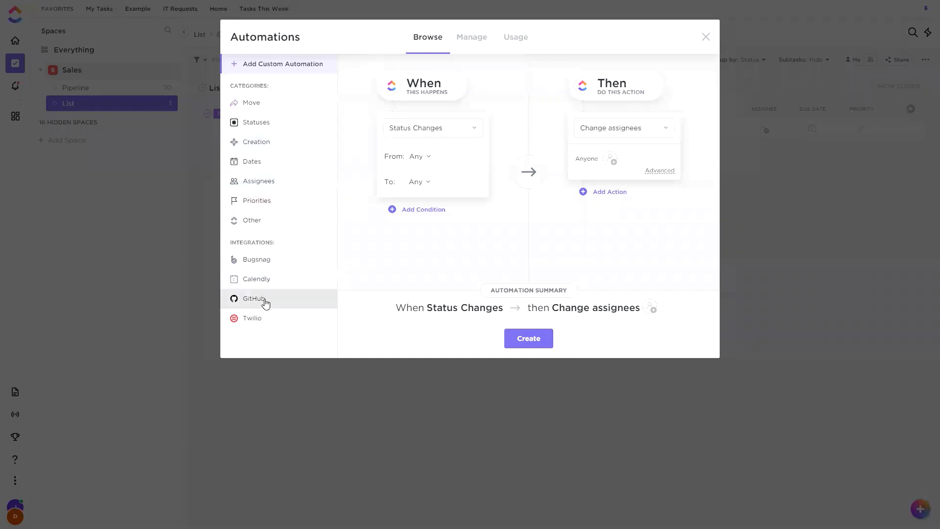
click(287, 263)
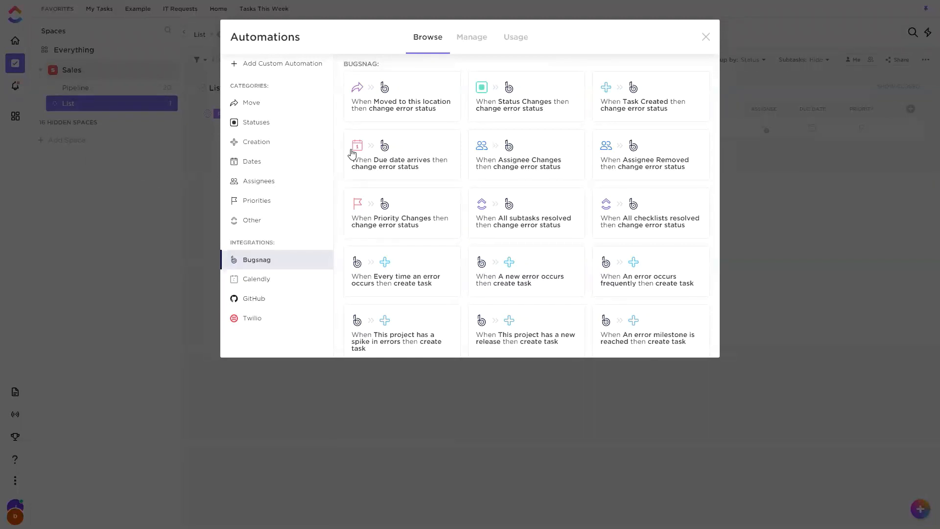
scroll(633, 103, down, 5)
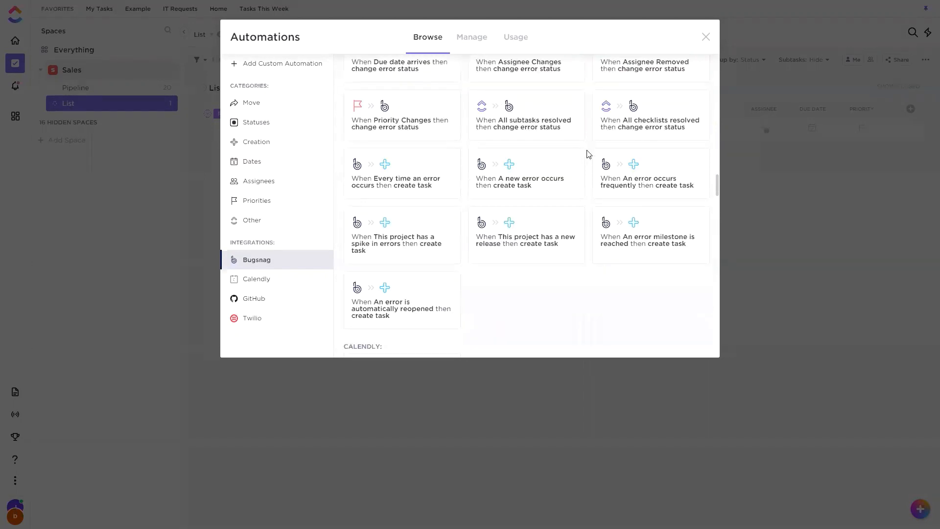
scroll(563, 235, up, 6)
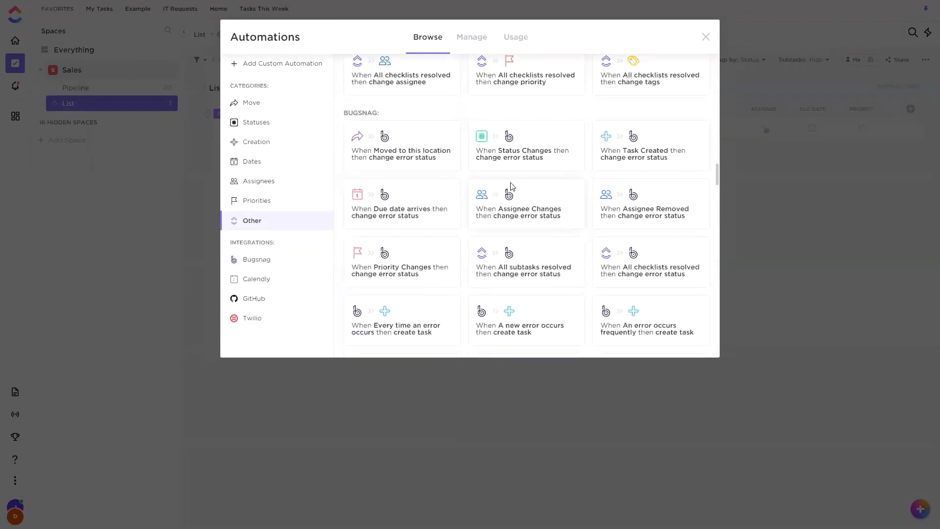
scroll(510, 189, down, 1)
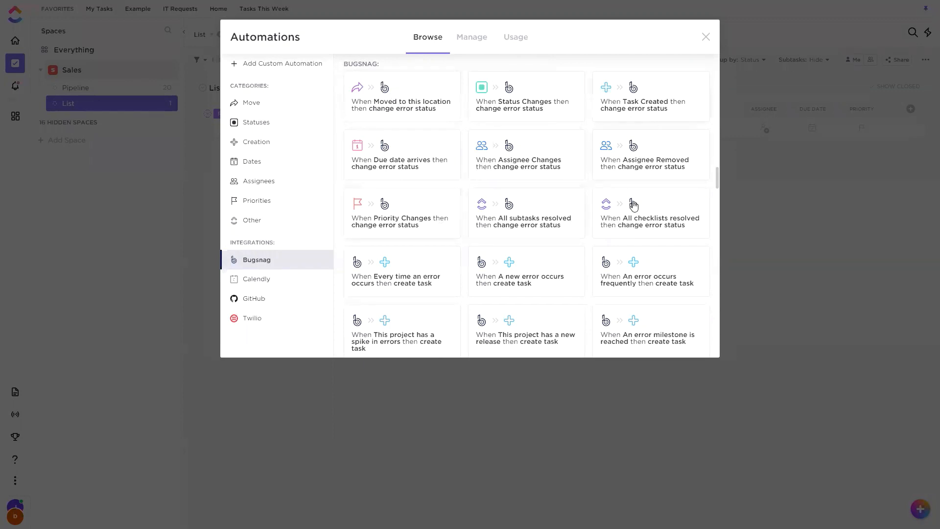
scroll(633, 206, down, 2)
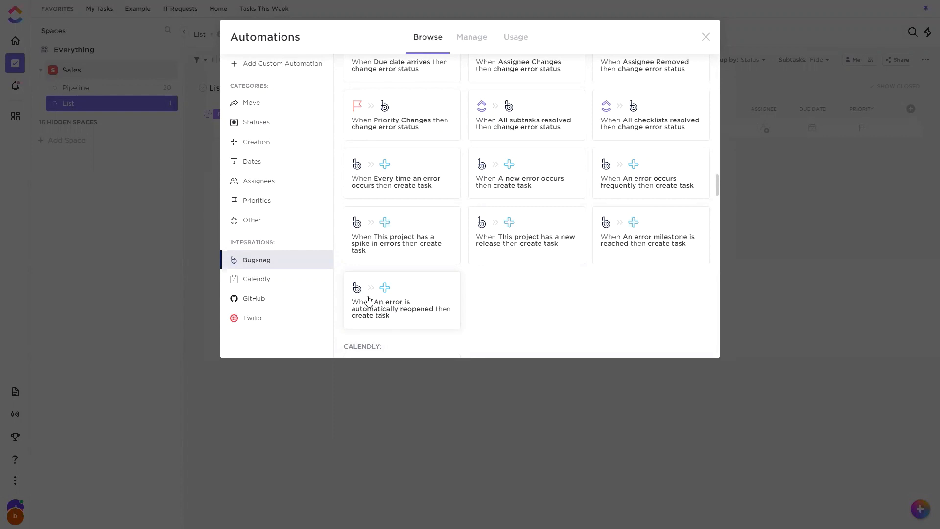
scroll(436, 242, up, 1)
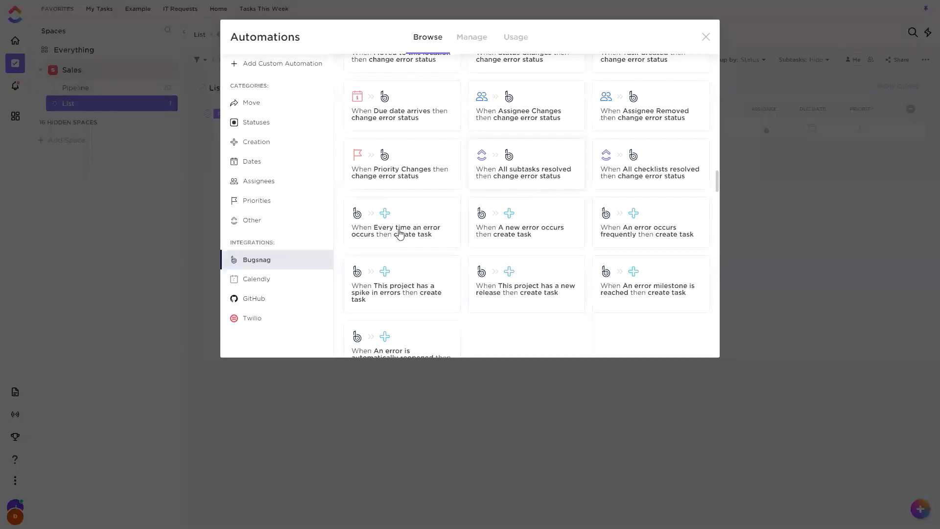
Start a Calendly automation that creates a task when an event is created, using the existing Calendly authentication.
click(279, 279)
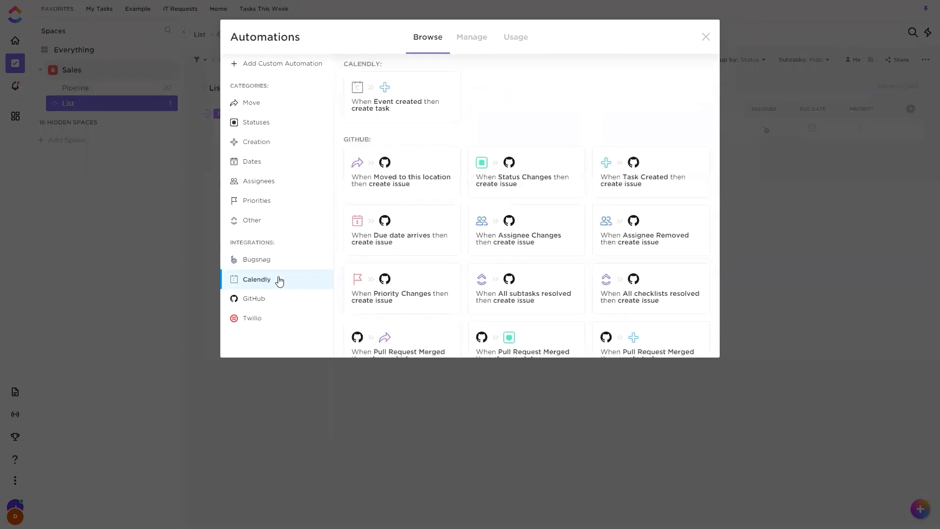
click(399, 101)
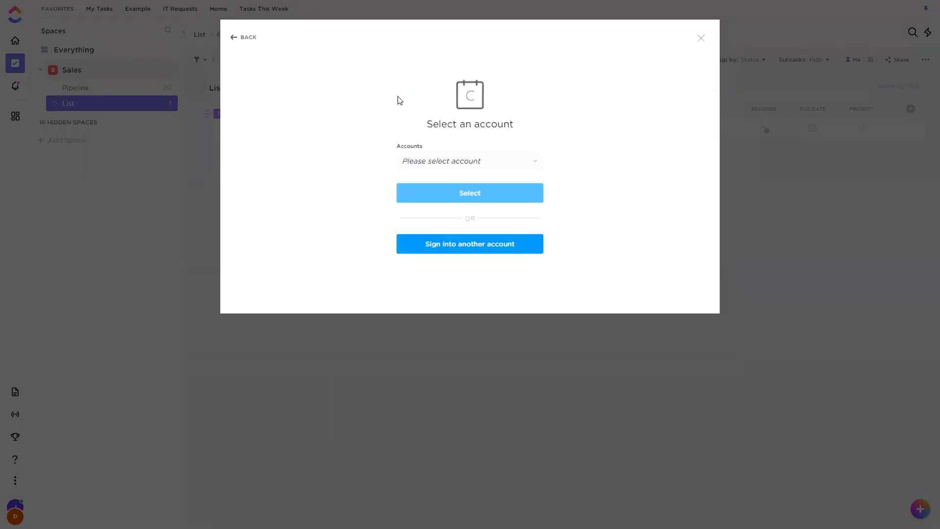
click(468, 163)
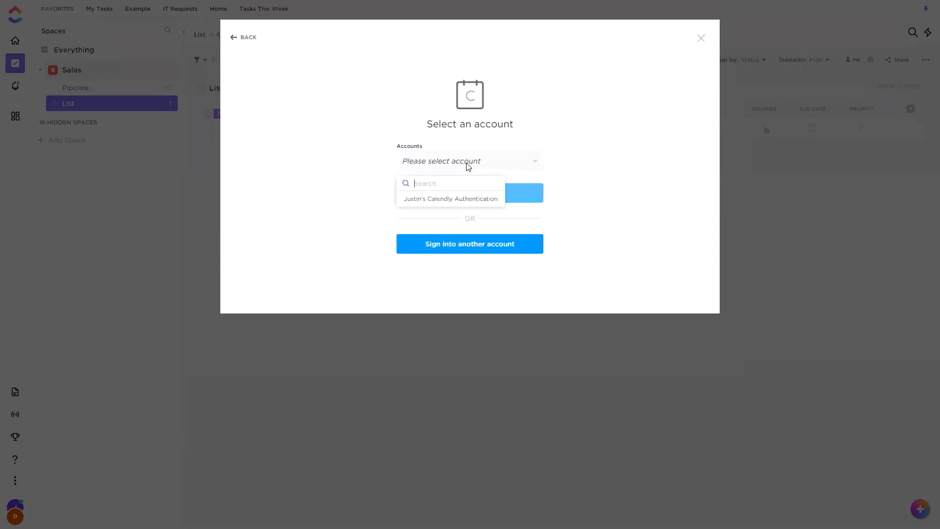
click(453, 200)
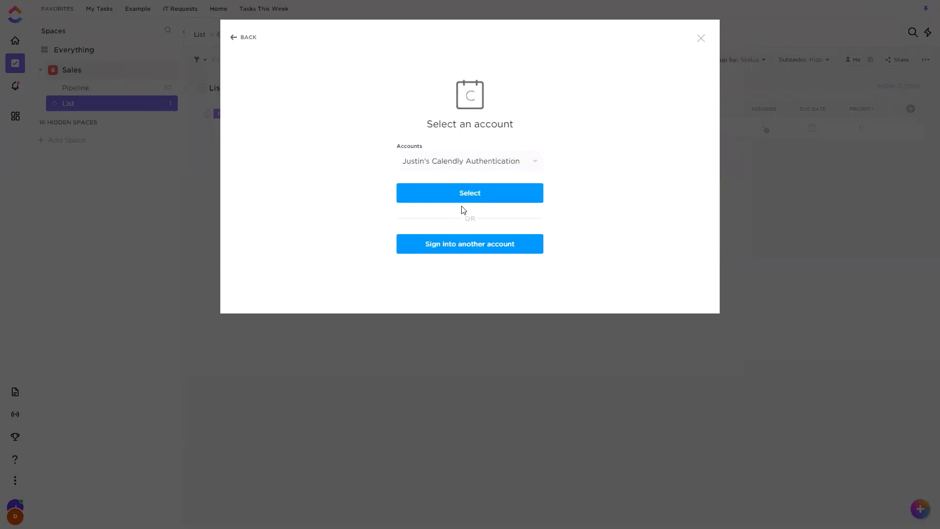
click(482, 198)
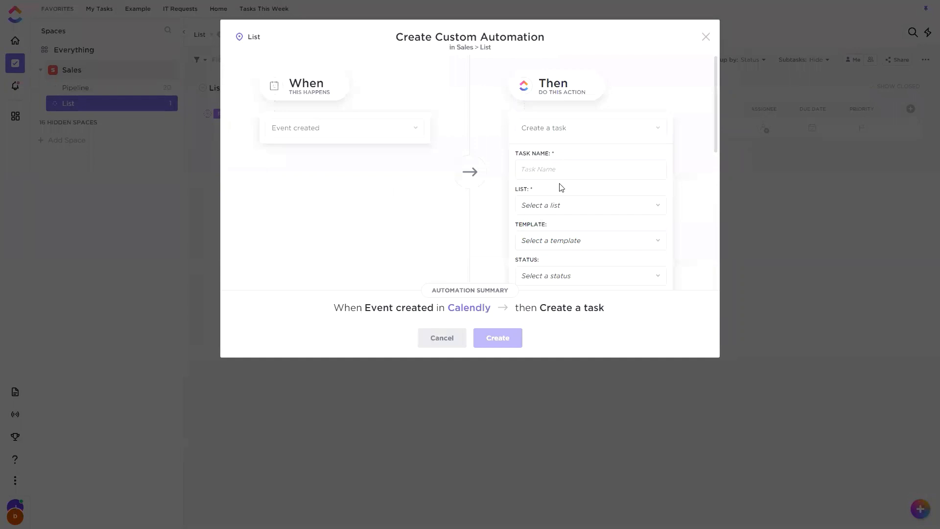
Set the new task's name to the Calendly fields first_name and last_name.
scroll(558, 186, down, 3)
scroll(539, 199, up, 3)
scroll(567, 120, down, 1)
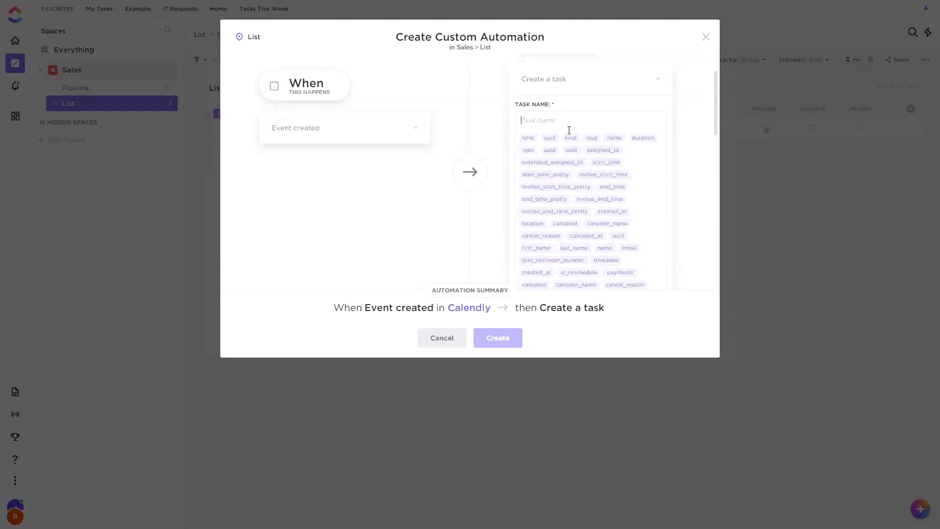
scroll(566, 151, down, 3)
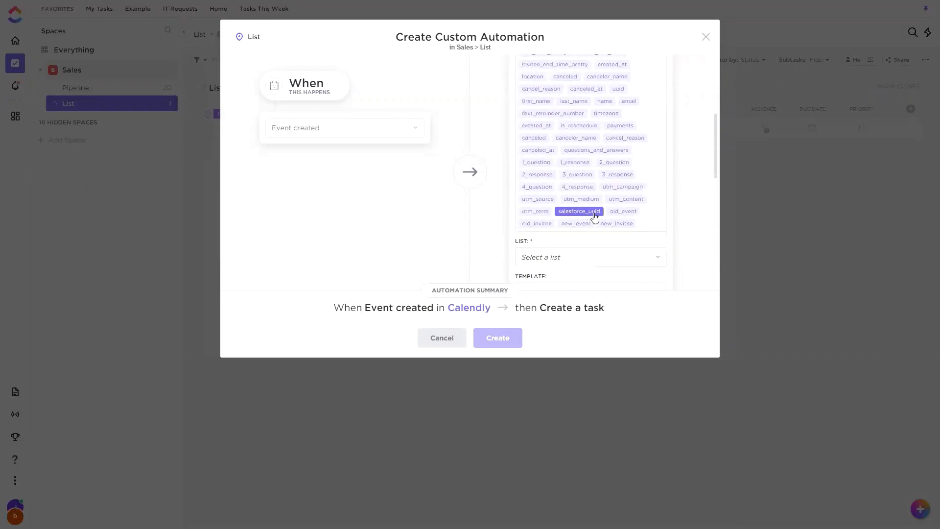
scroll(595, 216, up, 1)
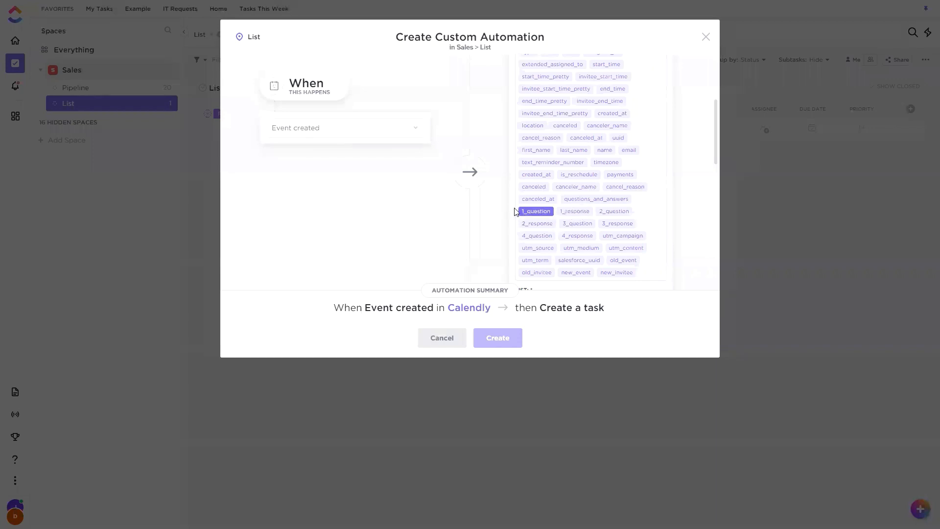
scroll(560, 186, up, 2)
scroll(560, 206, down, 1)
scroll(561, 219, down, 2)
click(536, 150)
scroll(574, 196, down, 4)
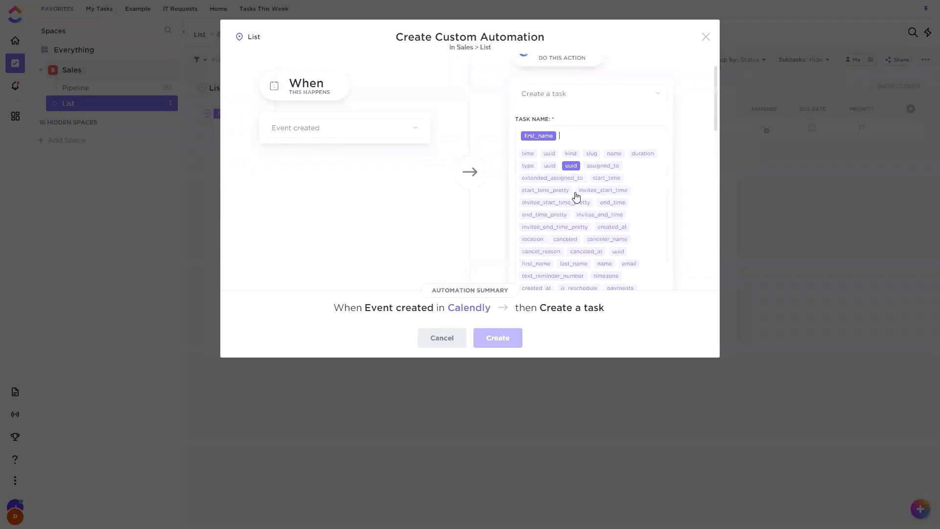
click(574, 200)
click(697, 176)
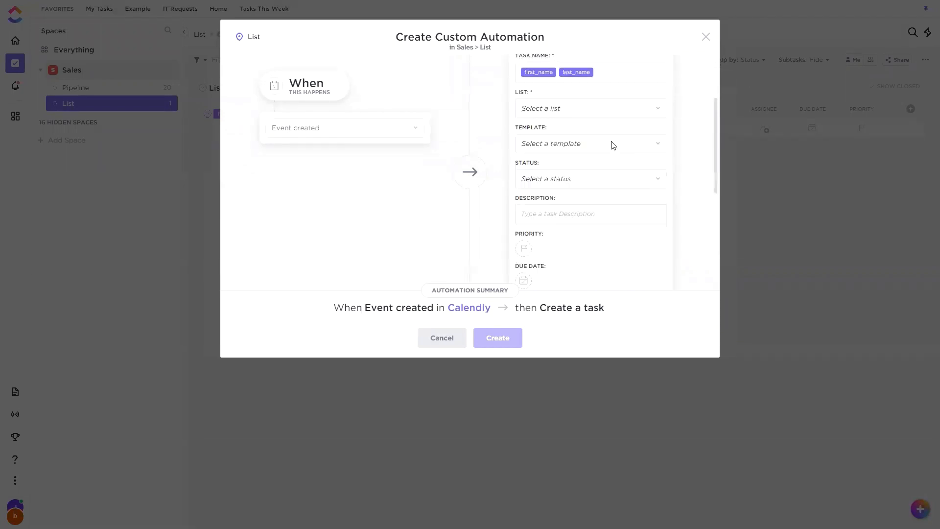
Choose the Tasks list in the Demo space as the new task's destination and set its status to To Do.
click(580, 112)
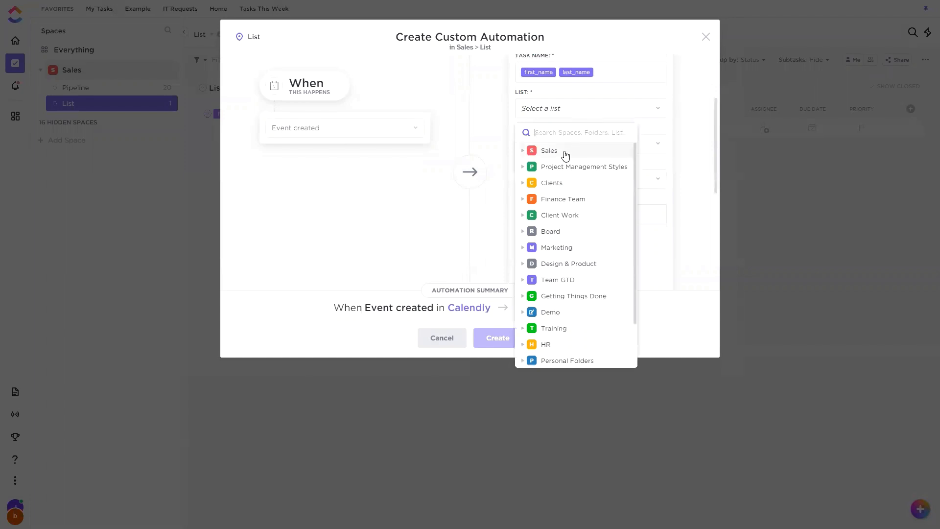
click(559, 310)
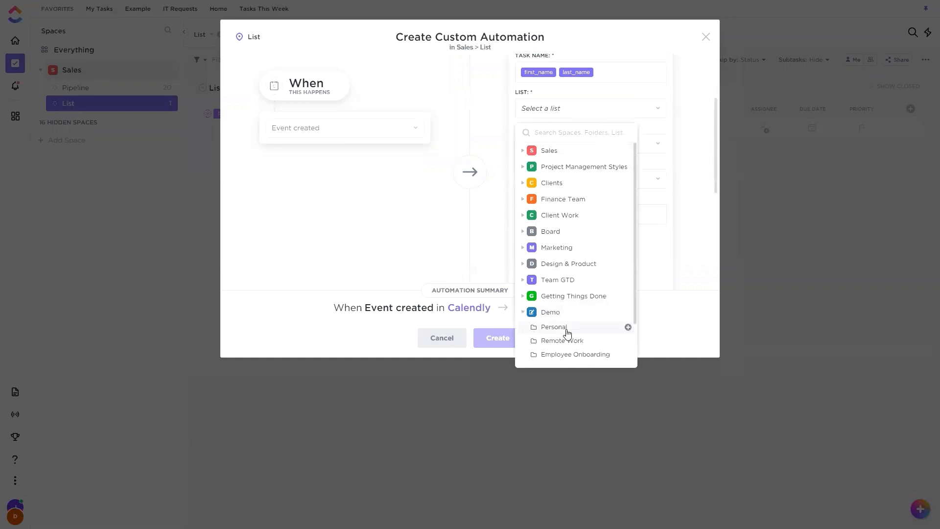
drag(566, 327, 556, 349)
click(554, 343)
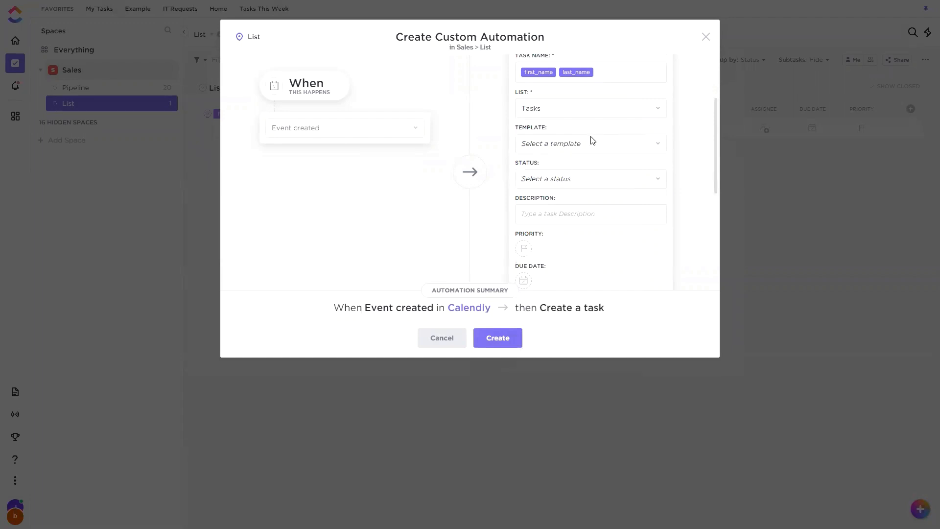
scroll(592, 142, down, 1)
click(562, 129)
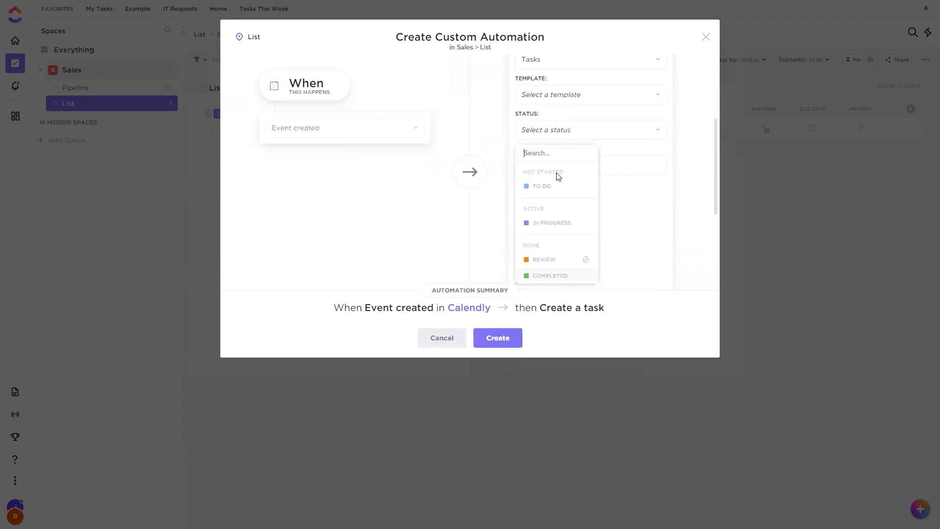
click(541, 186)
Add the Calendly fields 1_question and 1_response on separate lines in the task description.
click(581, 162)
scroll(603, 146, down, 1)
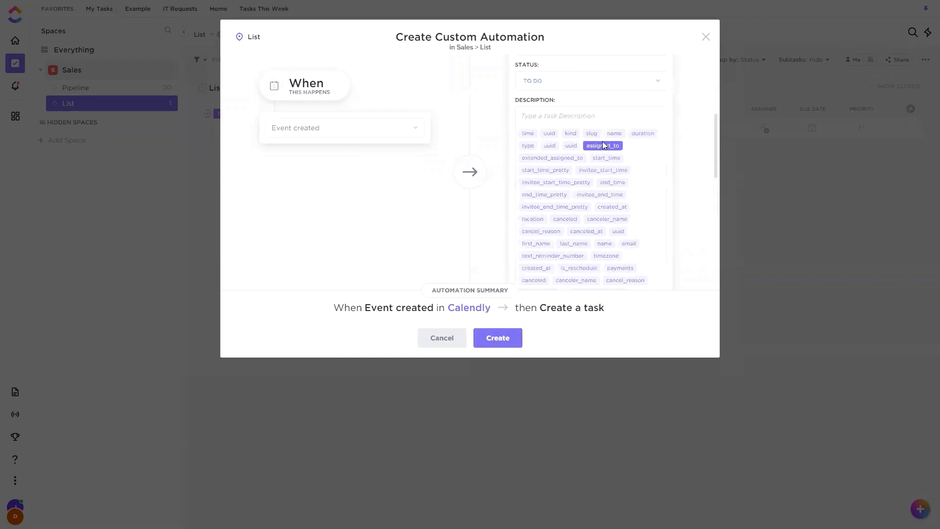
scroll(602, 144, down, 1)
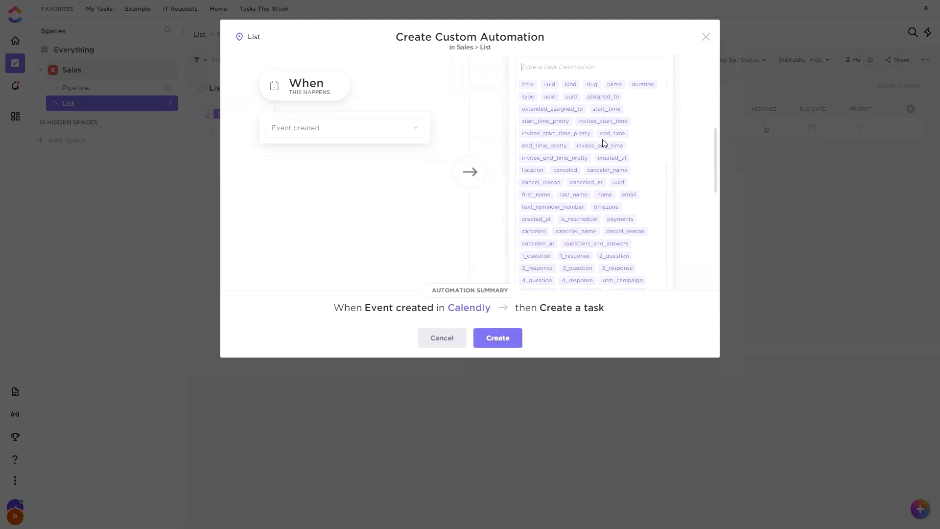
click(535, 256)
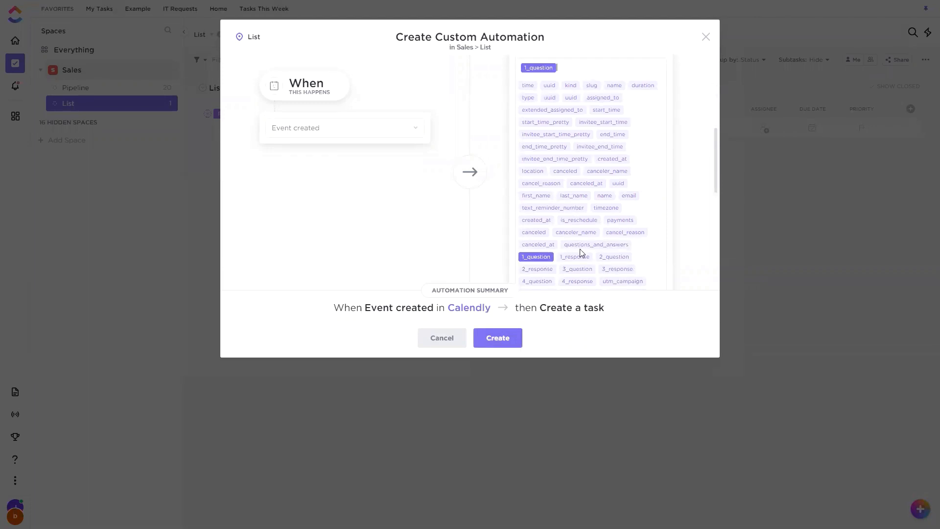
key(Return)
scroll(573, 205, down, 1)
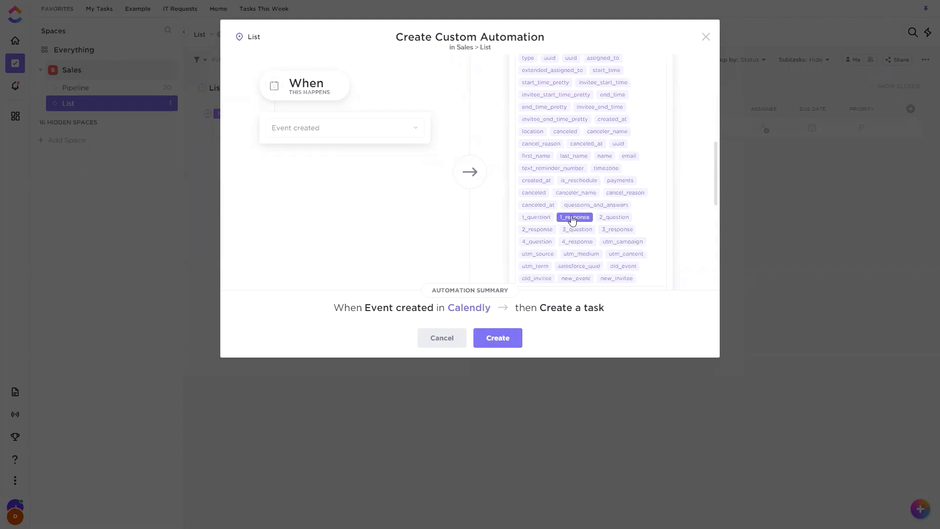
click(574, 217)
scroll(611, 191, up, 1)
key(Return)
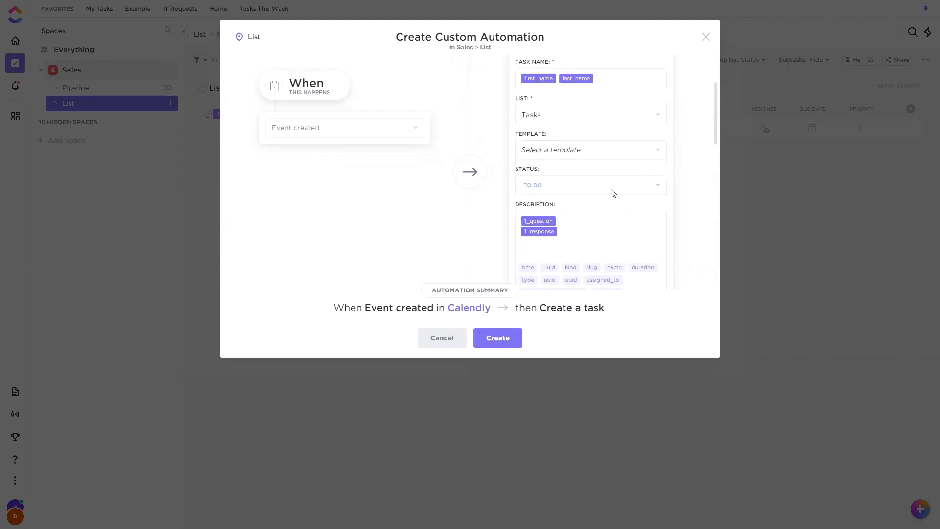
Add the fields 2_question and 2_response below the first question and response in the task description.
scroll(572, 177, down, 5)
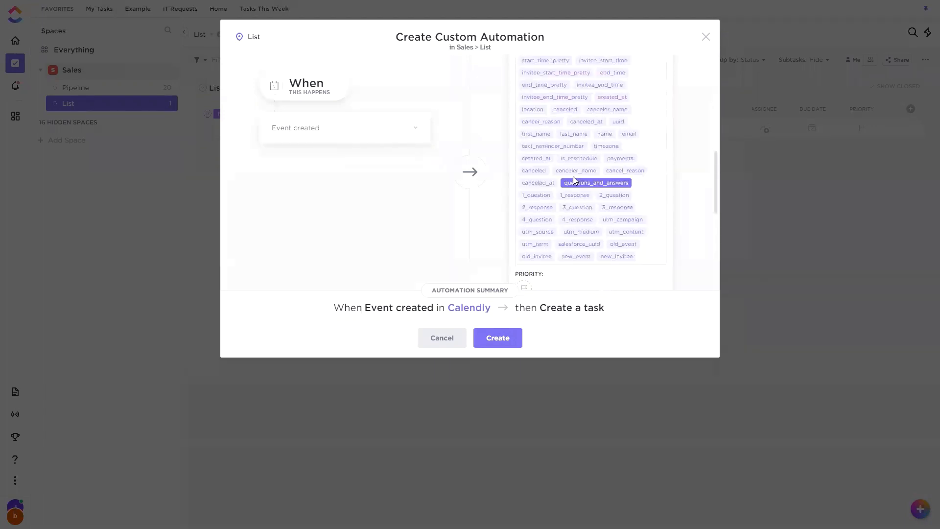
click(609, 195)
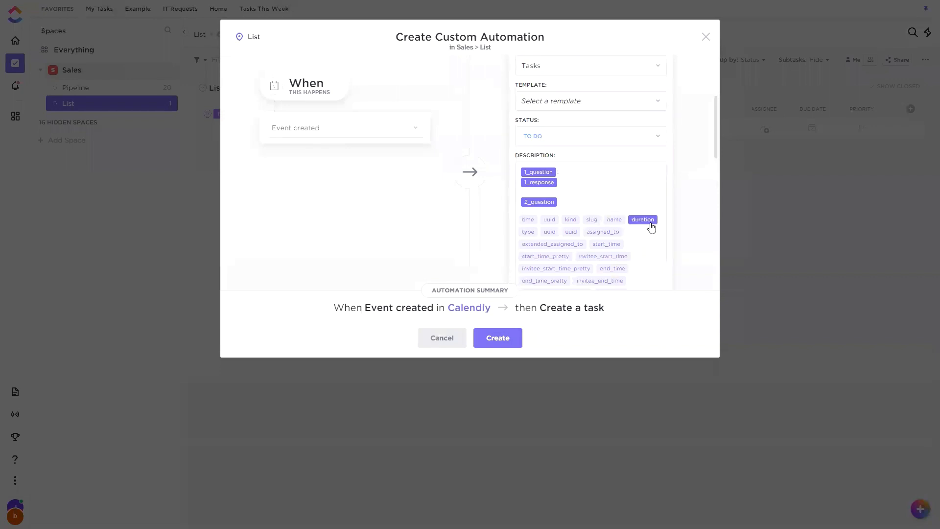
scroll(554, 249, down, 4)
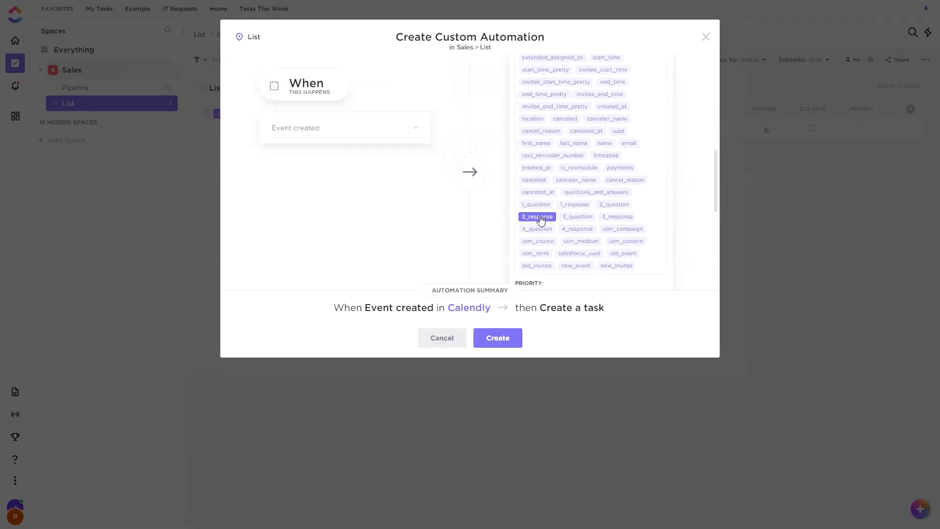
click(540, 217)
scroll(583, 184, down, 4)
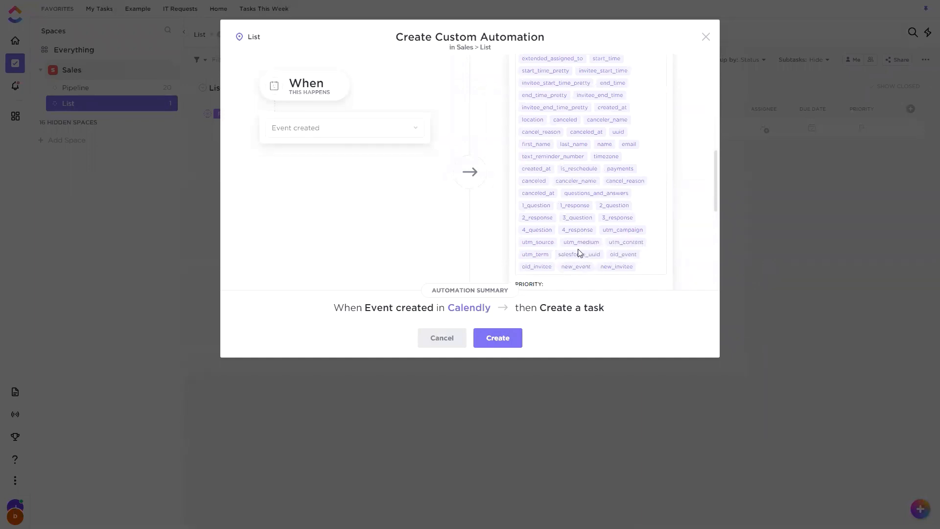
scroll(561, 230, up, 1)
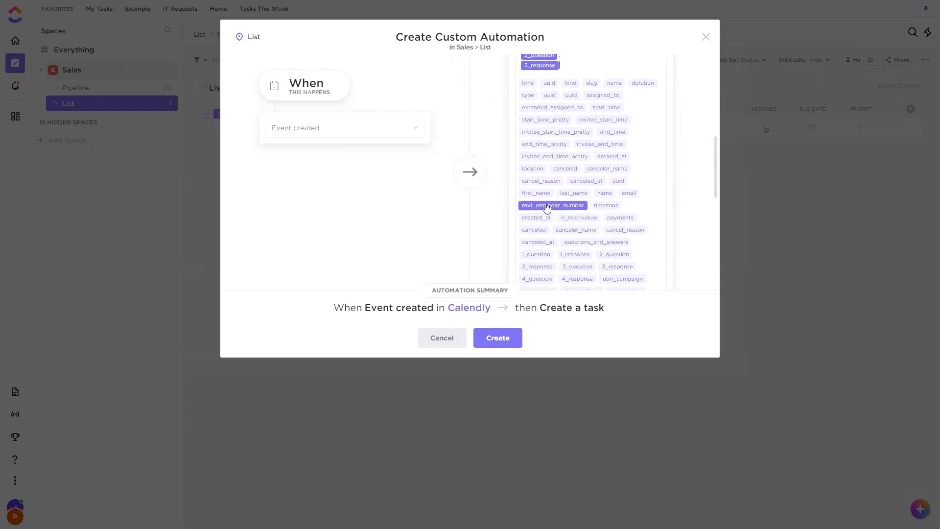
scroll(560, 191, up, 1)
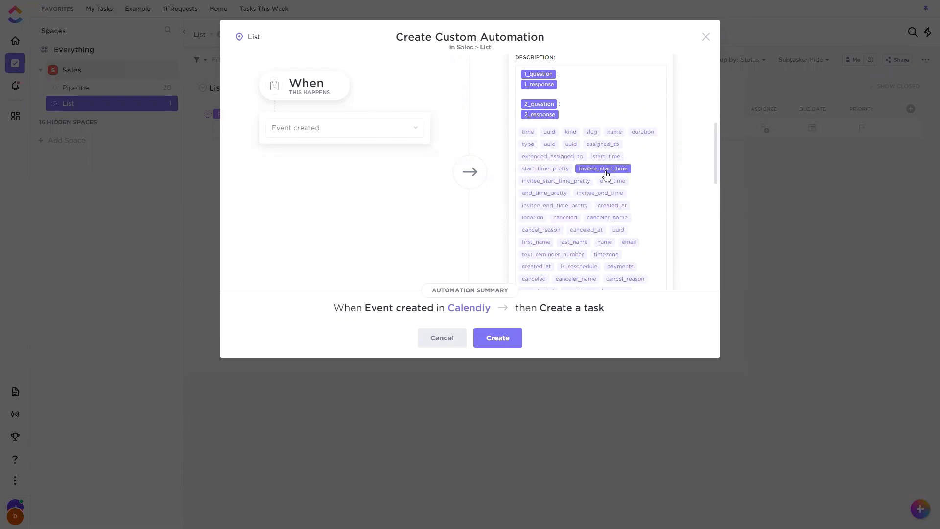
click(675, 166)
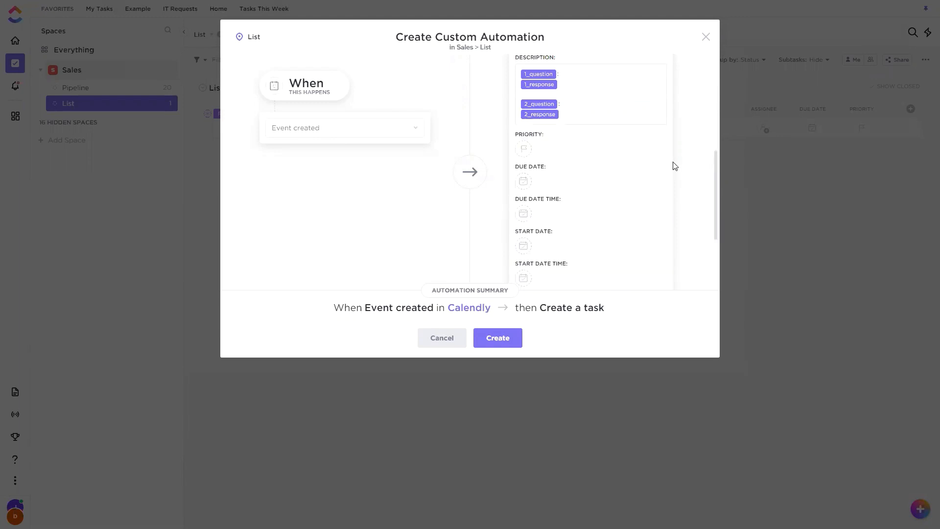
Review the drafted Calendly task fields and close the custom automation without creating it.
scroll(674, 165, up, 3)
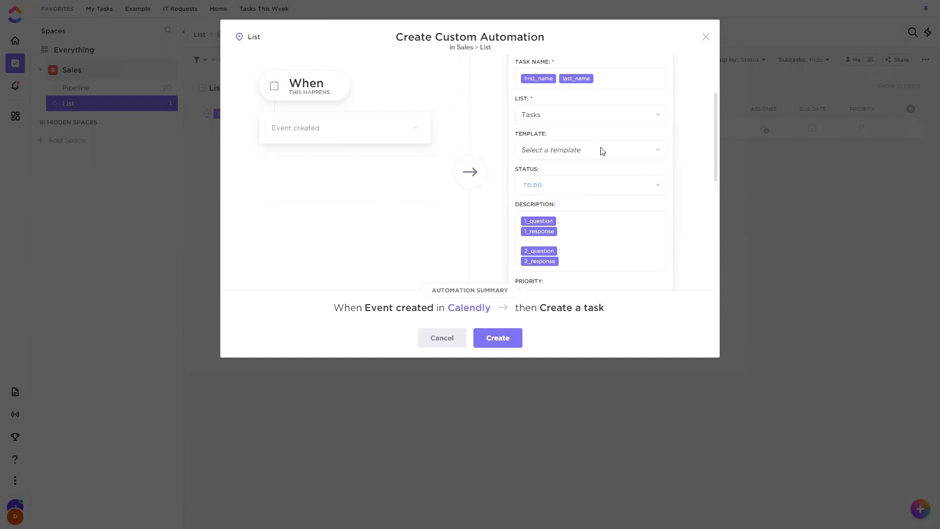
scroll(617, 173, up, 2)
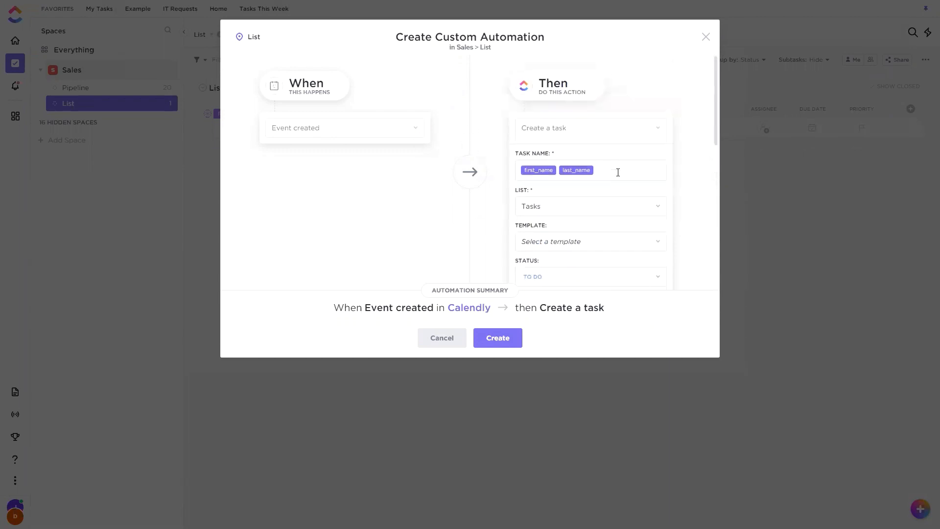
click(706, 37)
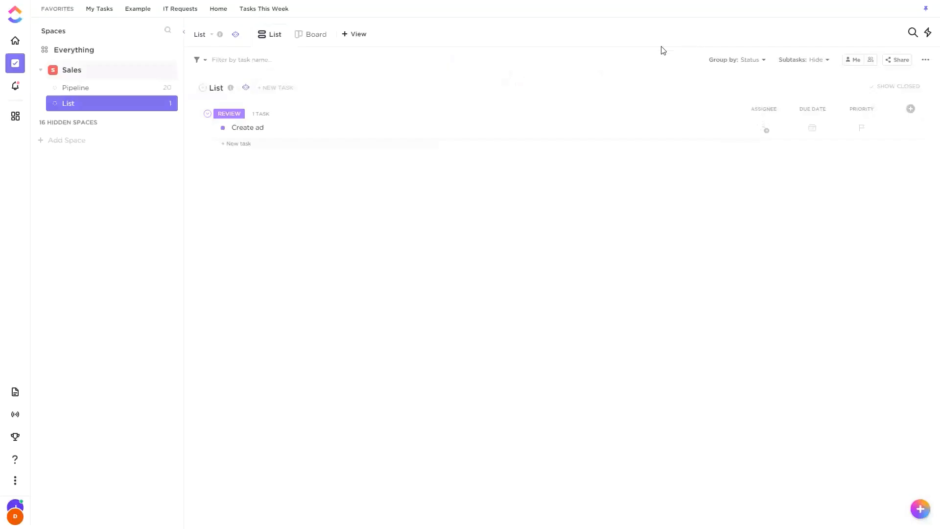
Reopen the list's Automations window, review the GitHub triggers for CI/CD status, pull requests, branches and commits, and close the window.
click(246, 88)
click(291, 133)
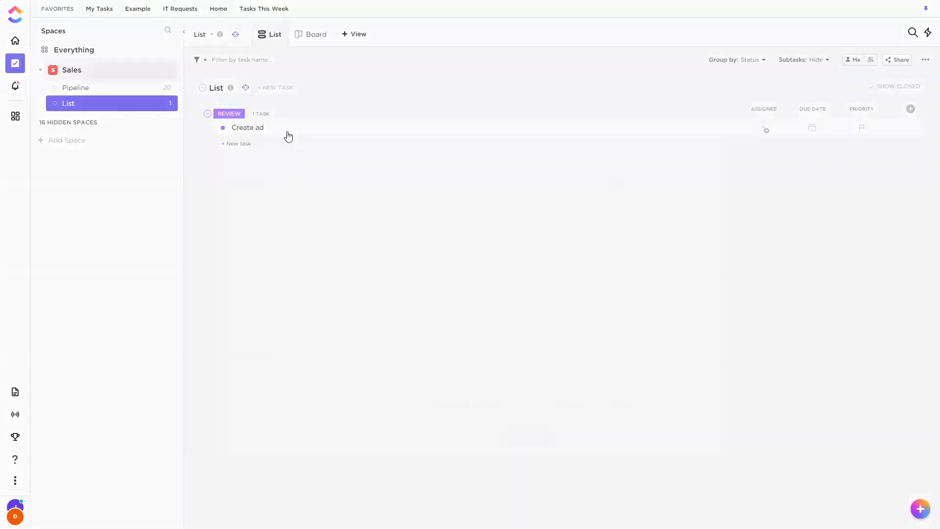
click(273, 300)
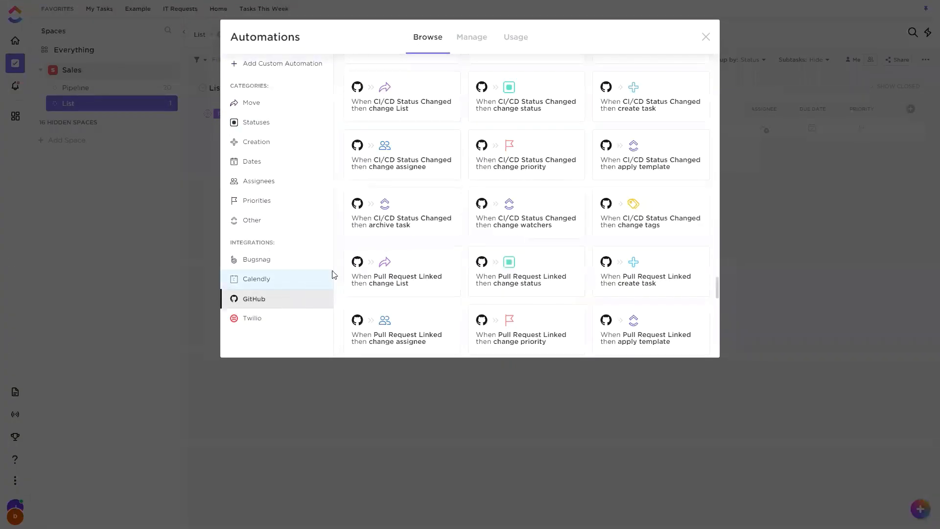
scroll(558, 245, down, 3)
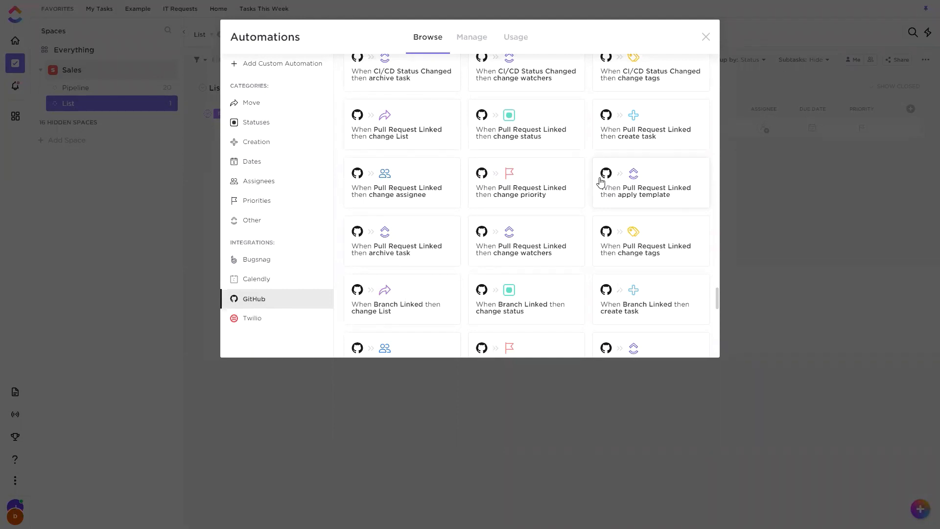
scroll(537, 209, down, 4)
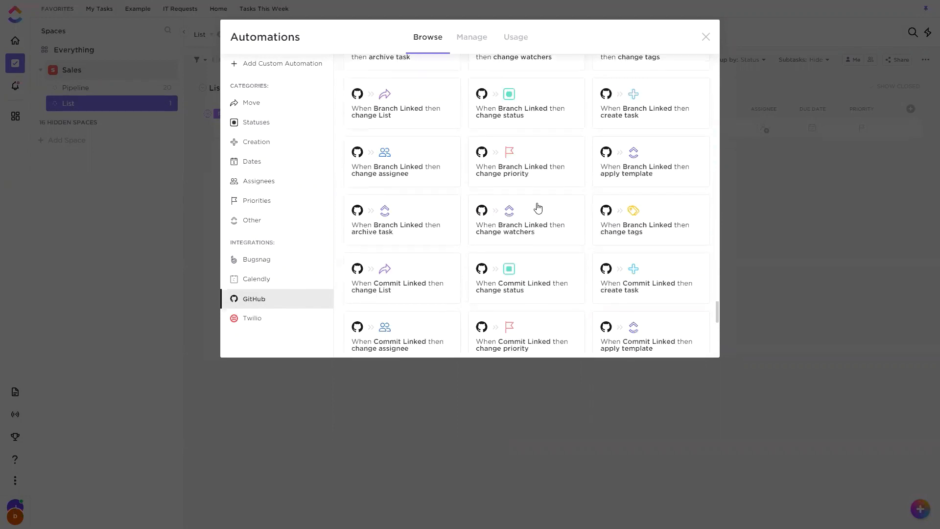
scroll(547, 227, up, 15)
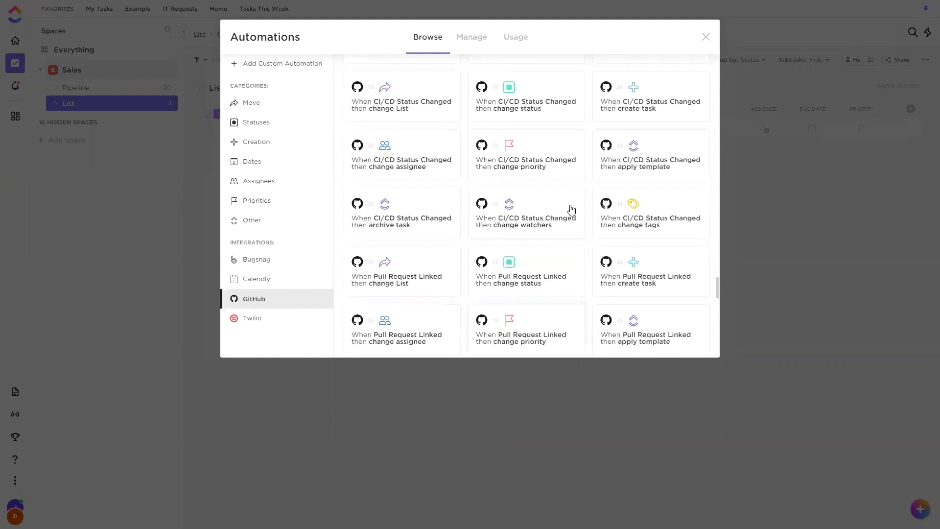
scroll(572, 222, up, 10)
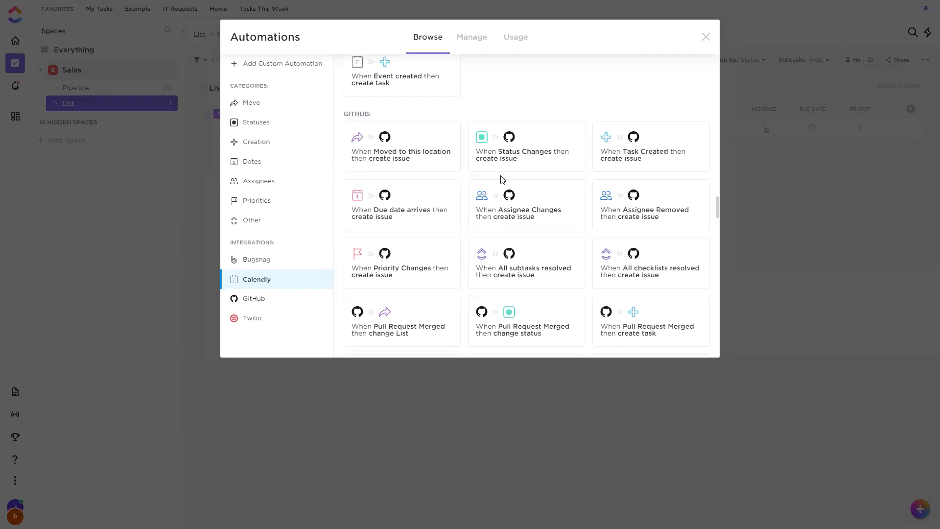
click(706, 36)
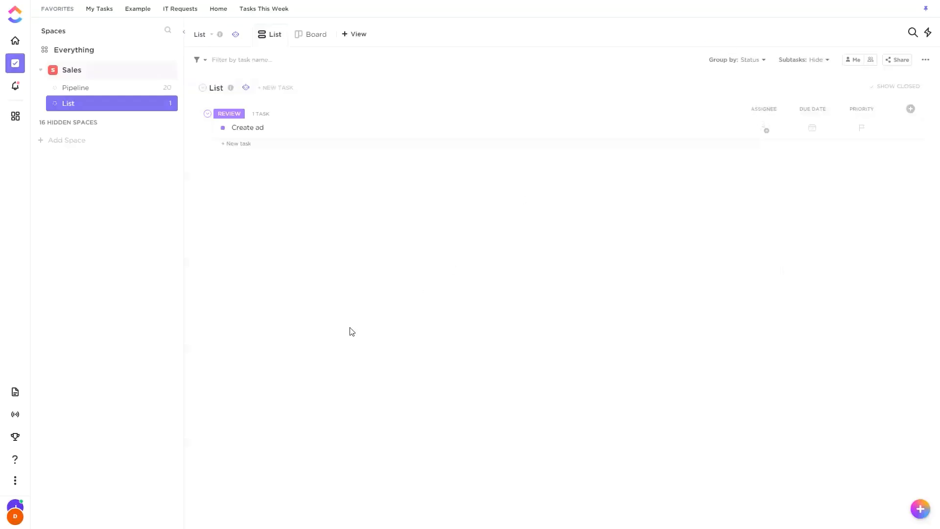
Open the ClickUp help center and search its articles for "github automation".
click(15, 461)
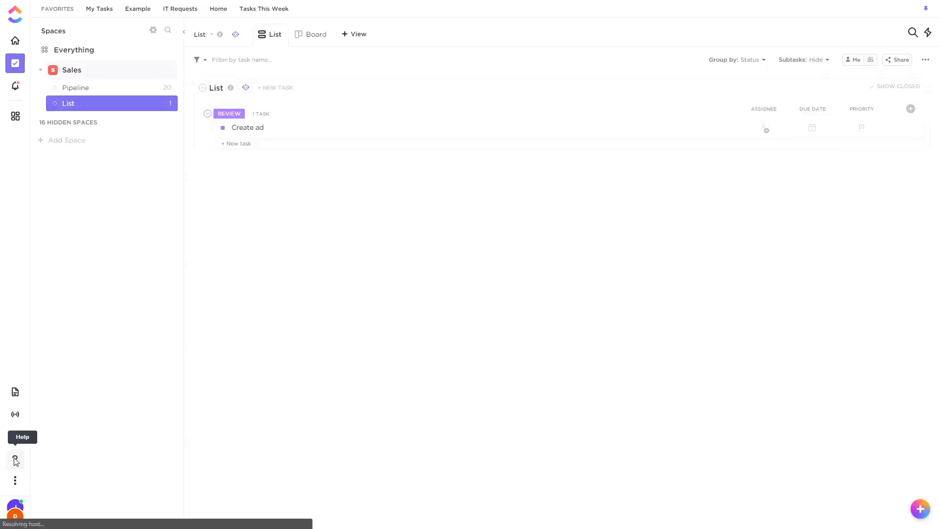
click(164, 323)
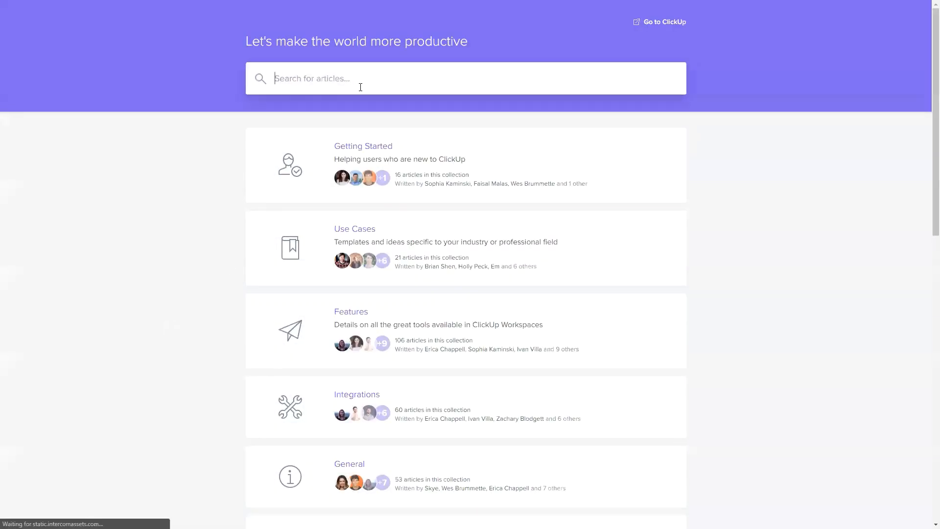
click(360, 87)
text(github autom)
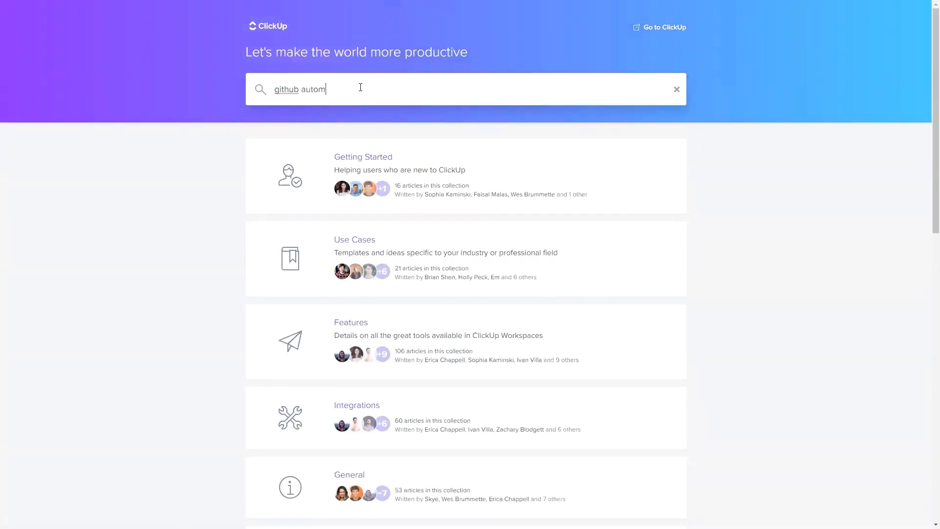
text(ation)
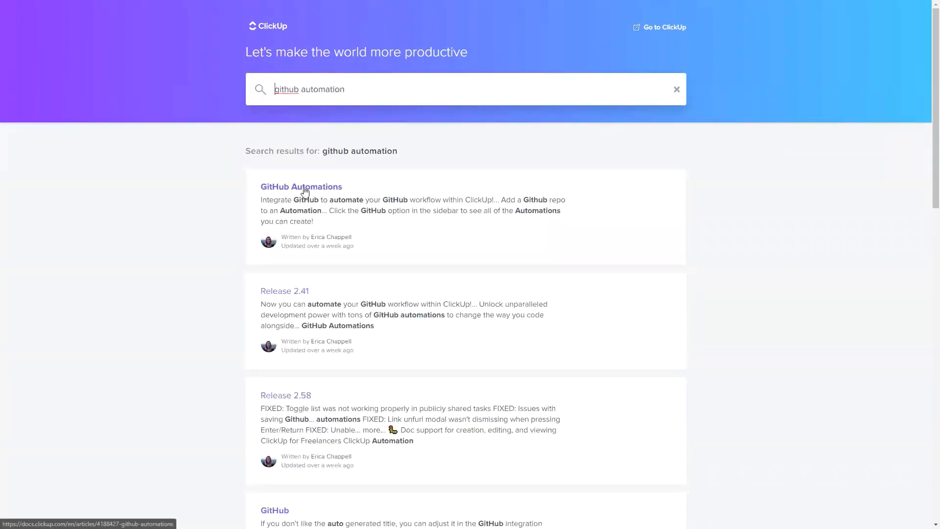
Open the GitHub Automations help article, skim its setup instructions, and return to the list with the help popup closed.
click(304, 191)
scroll(377, 269, down, 8)
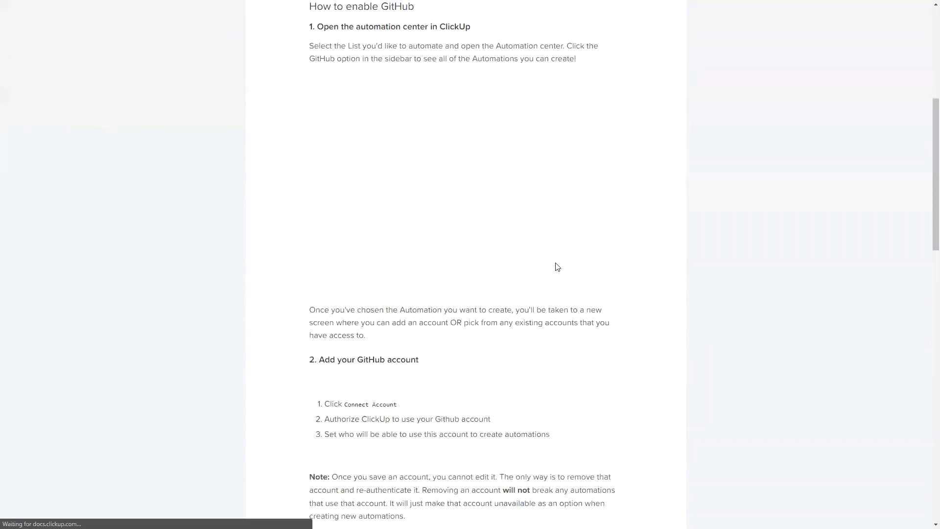
scroll(453, 226, up, 4)
scroll(441, 215, up, 4)
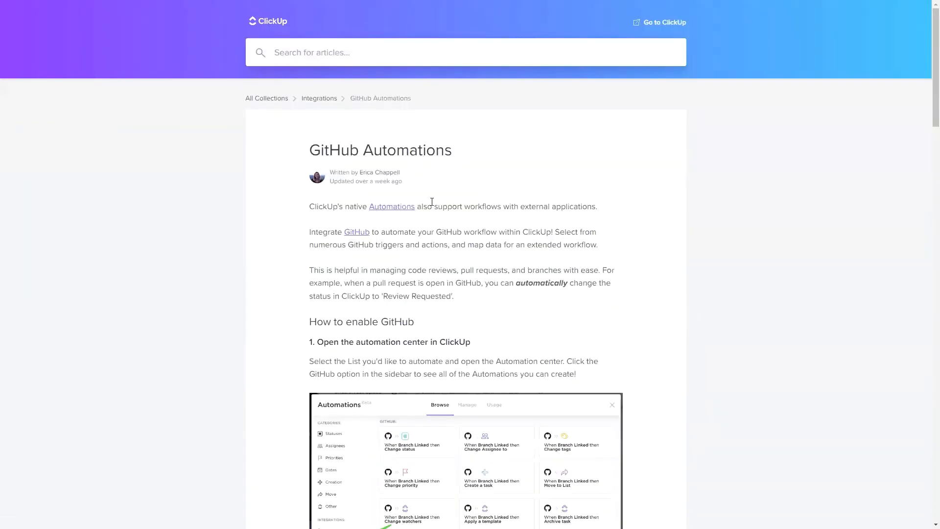
key(ctrl+w)
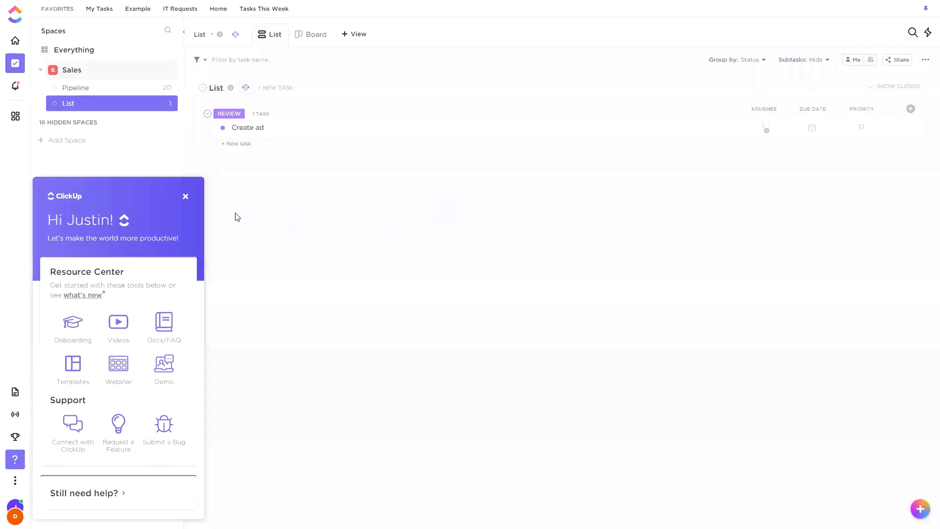
click(186, 196)
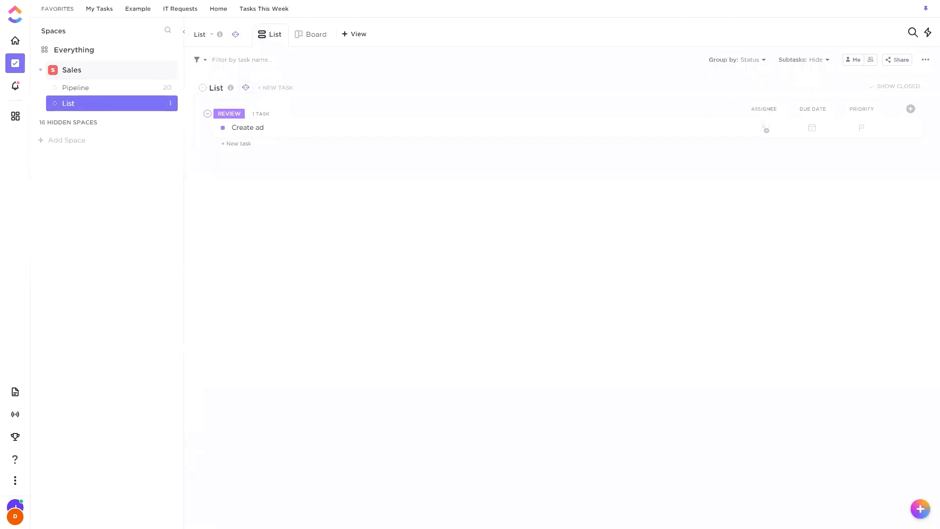
Start a Twilio automation for the list that sends an SMS text message when a task is moved to this location, using the existing Twilio account.
click(246, 88)
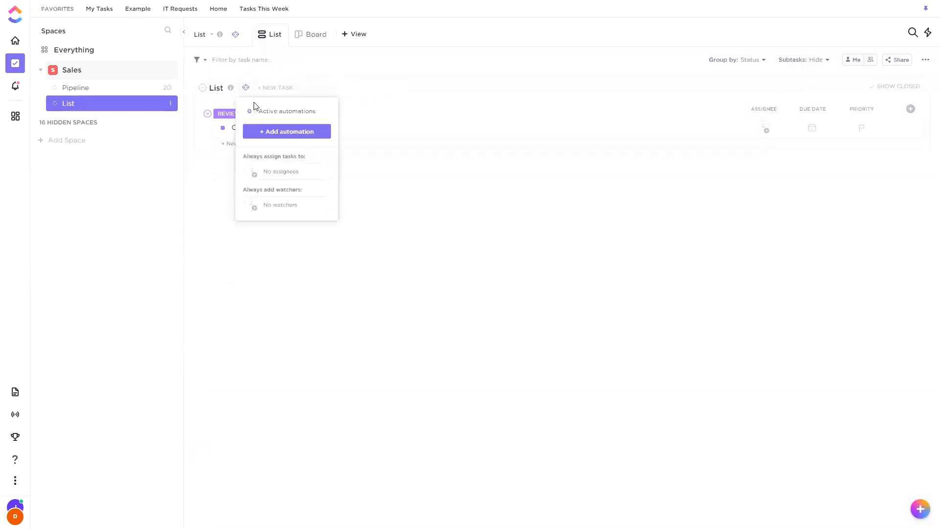
click(305, 133)
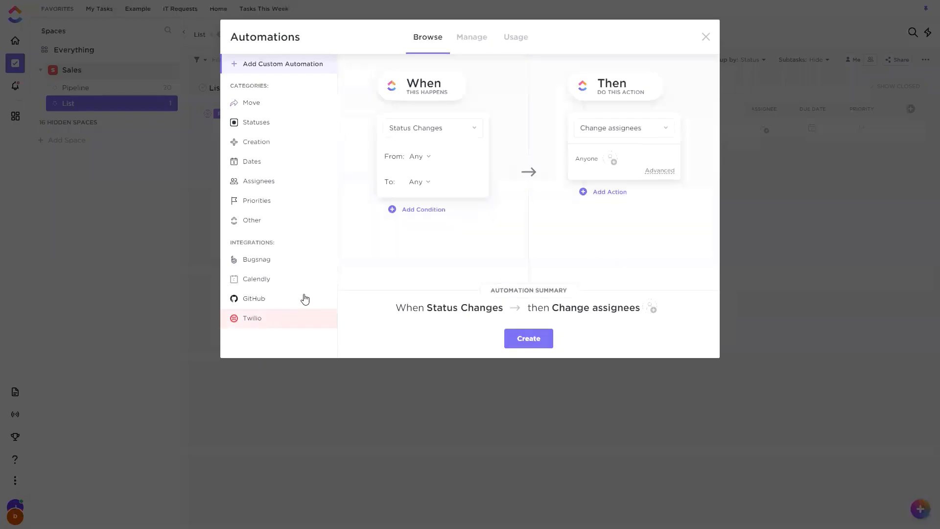
click(283, 316)
scroll(420, 131, up, 5)
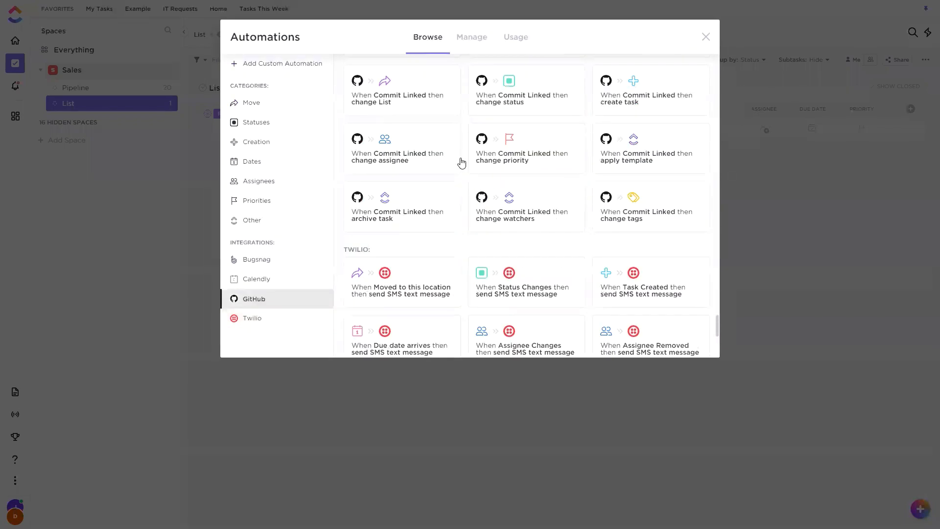
scroll(463, 174, down, 3)
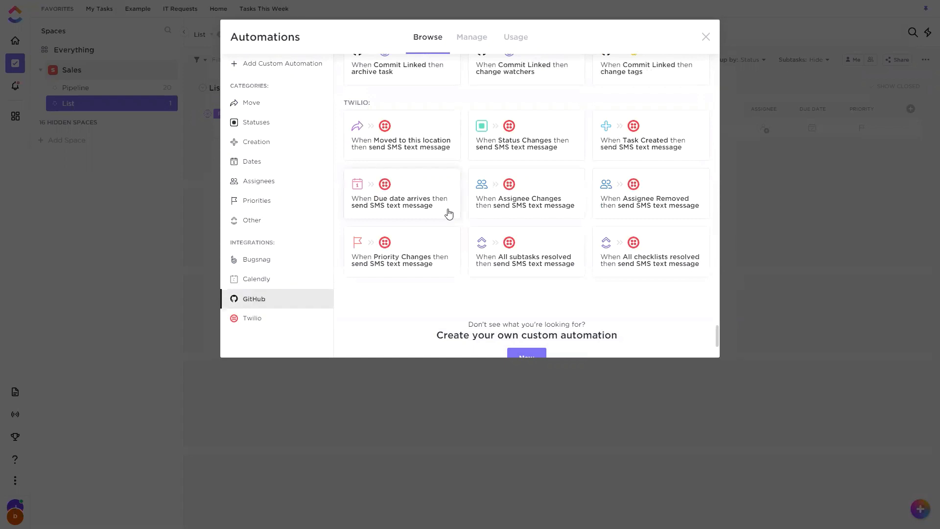
click(450, 142)
click(494, 162)
click(449, 199)
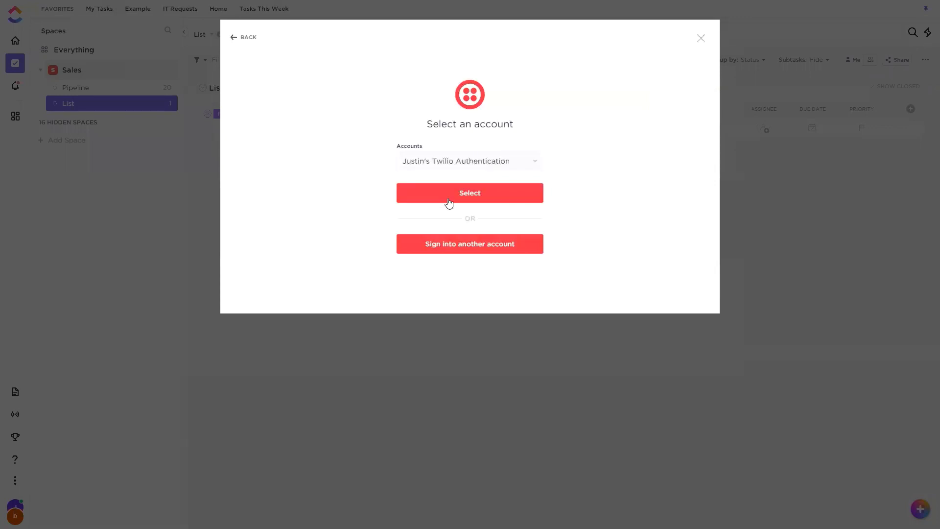
click(455, 194)
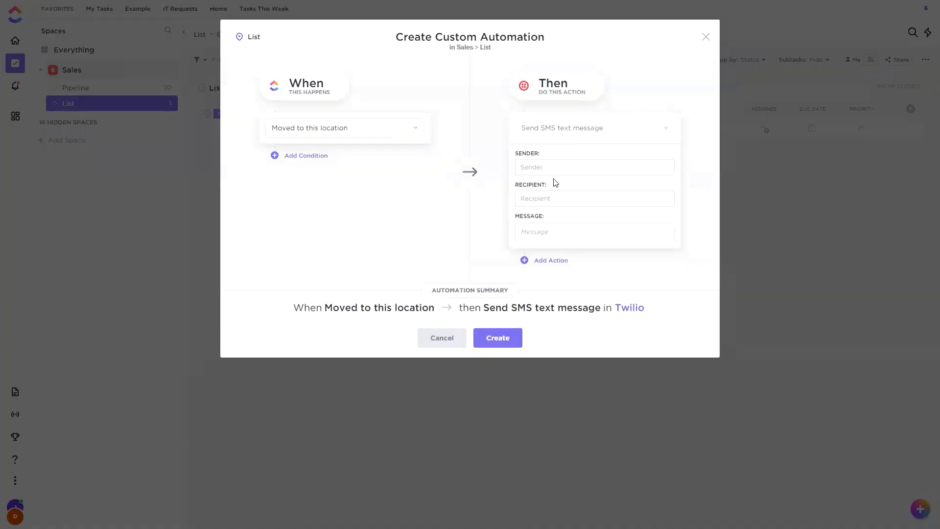
Change the trigger to Due Date Changes, check the SMS sender and recipient fields, and discard the automation.
click(317, 128)
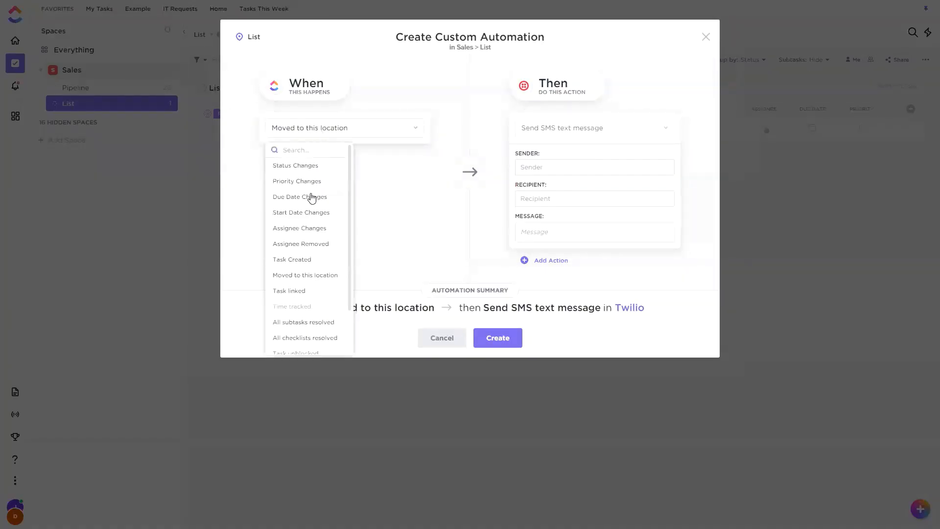
click(311, 196)
click(559, 166)
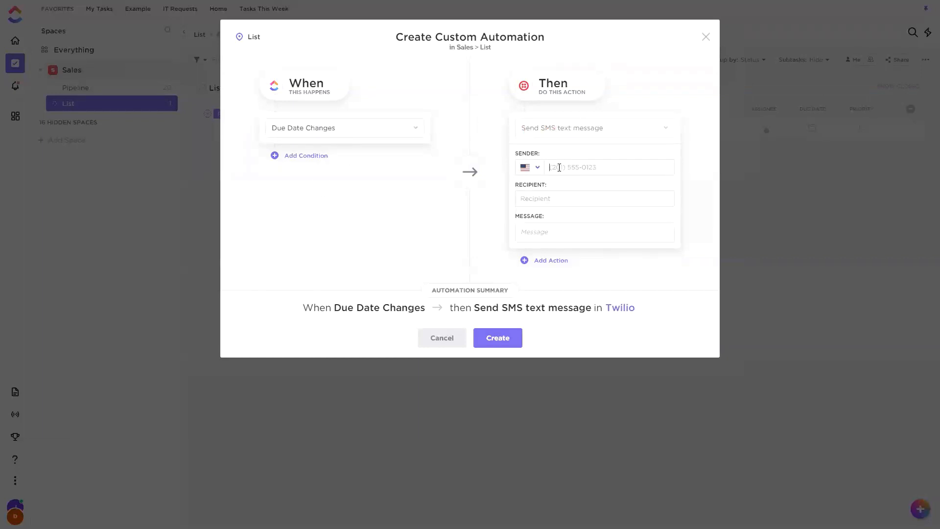
click(535, 201)
click(538, 198)
click(588, 196)
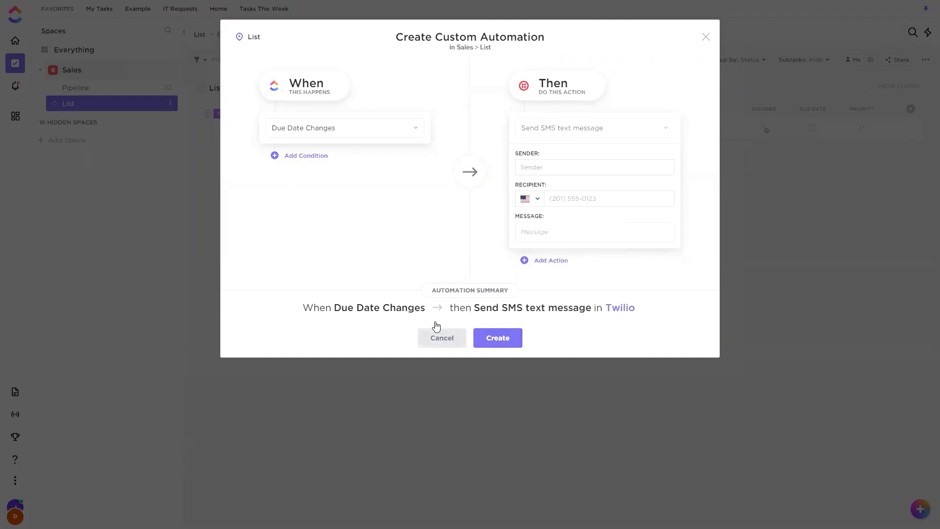
click(442, 338)
click(445, 340)
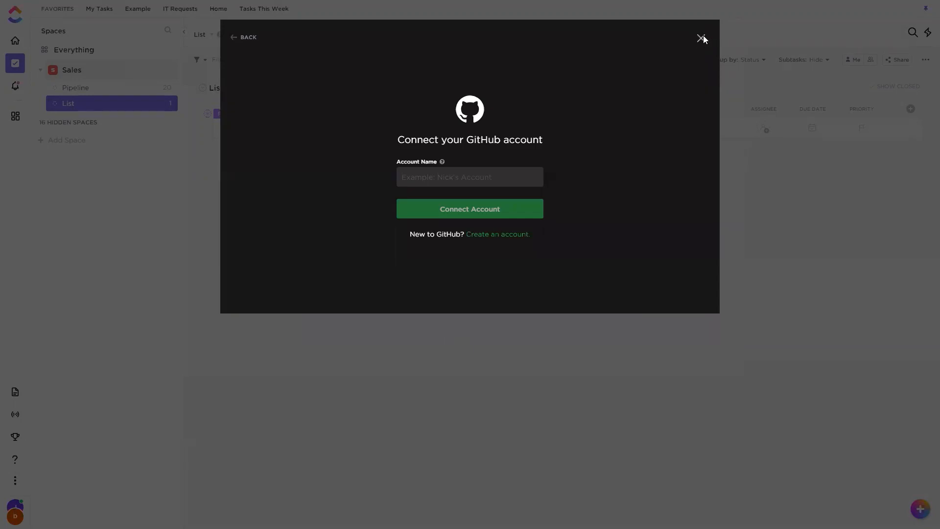
click(699, 39)
Start a Twilio automation in the Pipeline list that sends an SMS text message when priority changes, using the existing Twilio account.
click(85, 88)
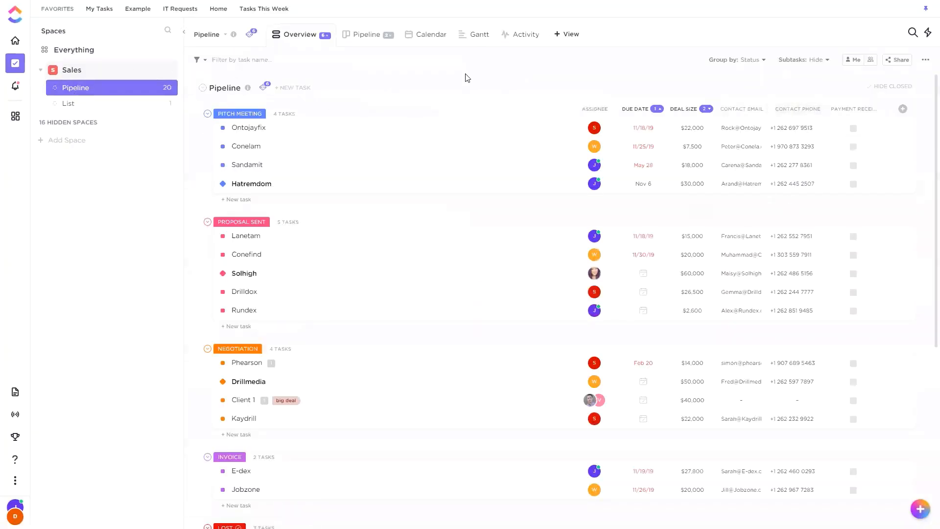
click(264, 88)
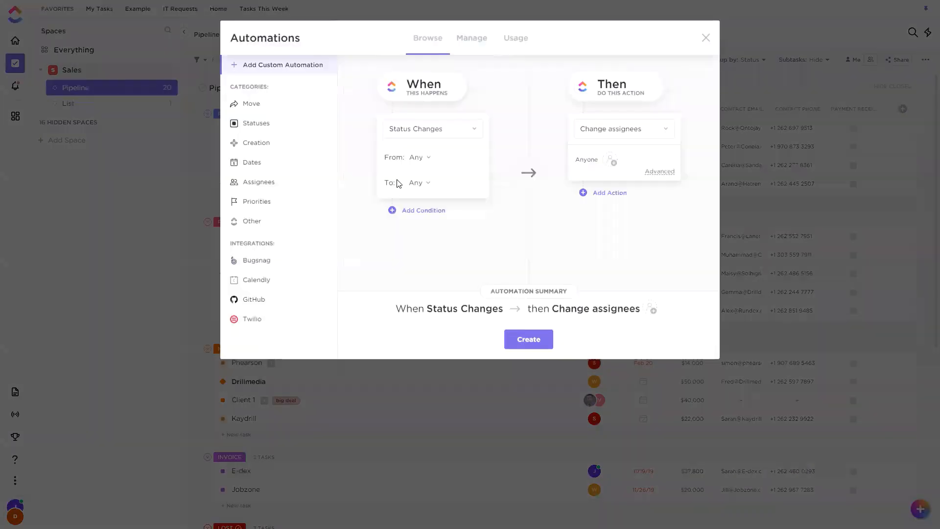
click(272, 317)
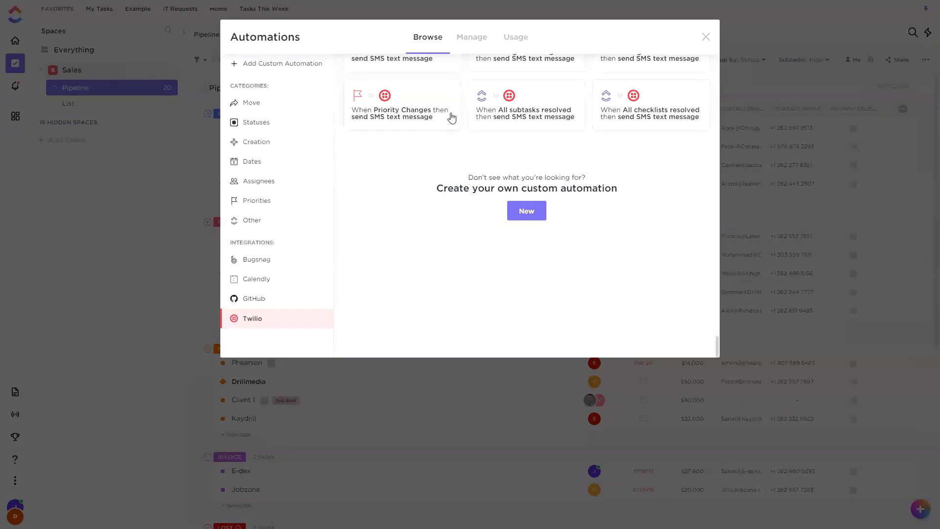
click(448, 116)
click(472, 161)
click(441, 198)
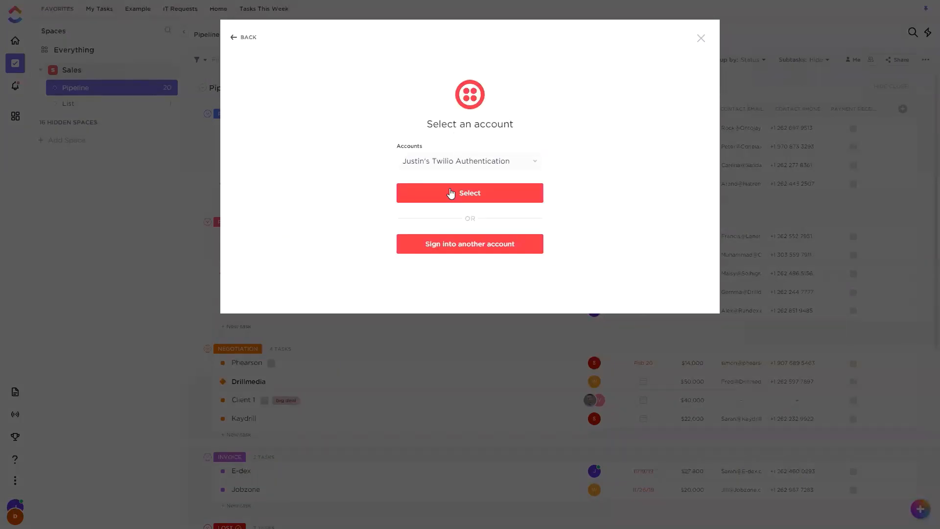
click(449, 191)
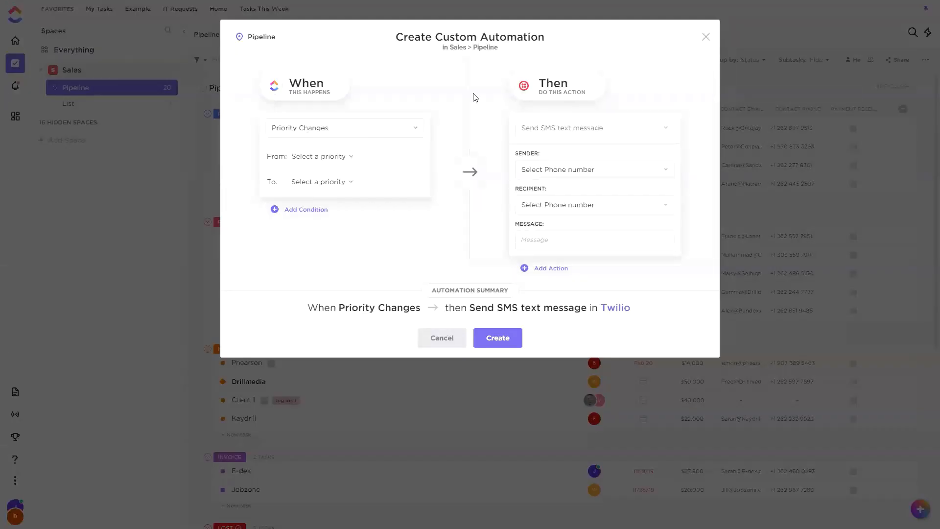
Set the SMS sender to Manually enter and the recipient to the Contact Phone field.
click(562, 169)
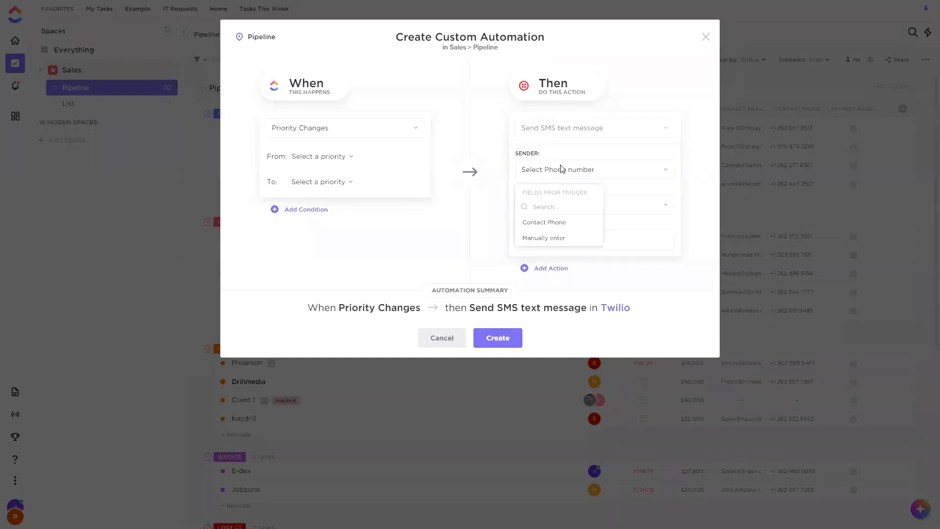
click(540, 238)
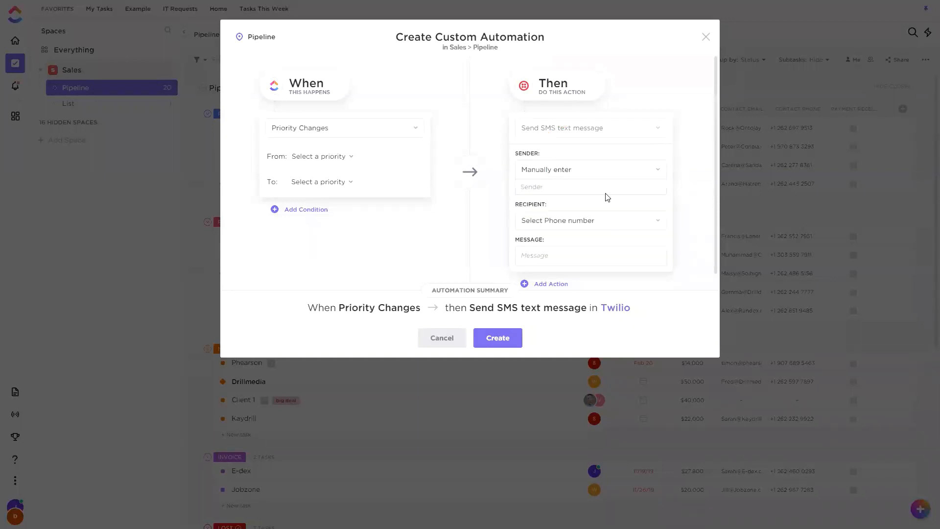
click(562, 222)
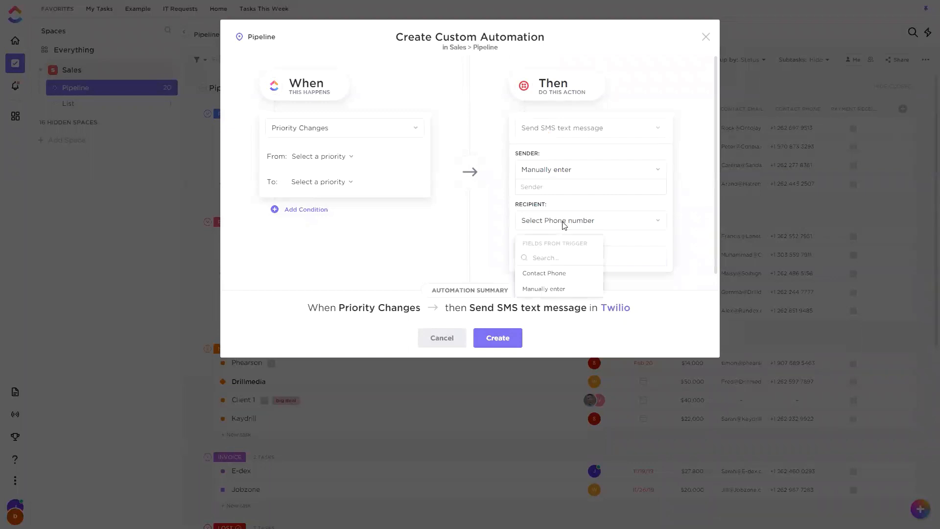
click(544, 273)
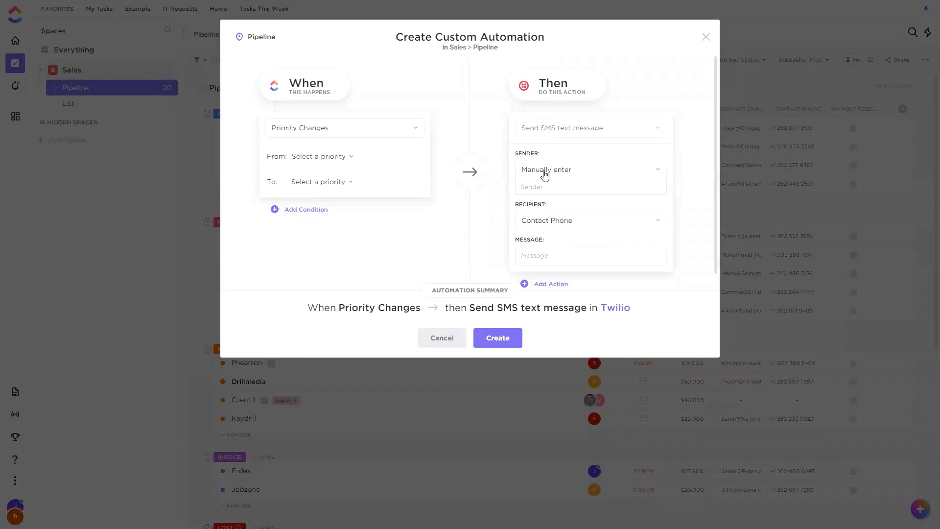
Draft the SMS message as "Hi", the Contact Name field and "!", and close the automation without creating it.
click(543, 255)
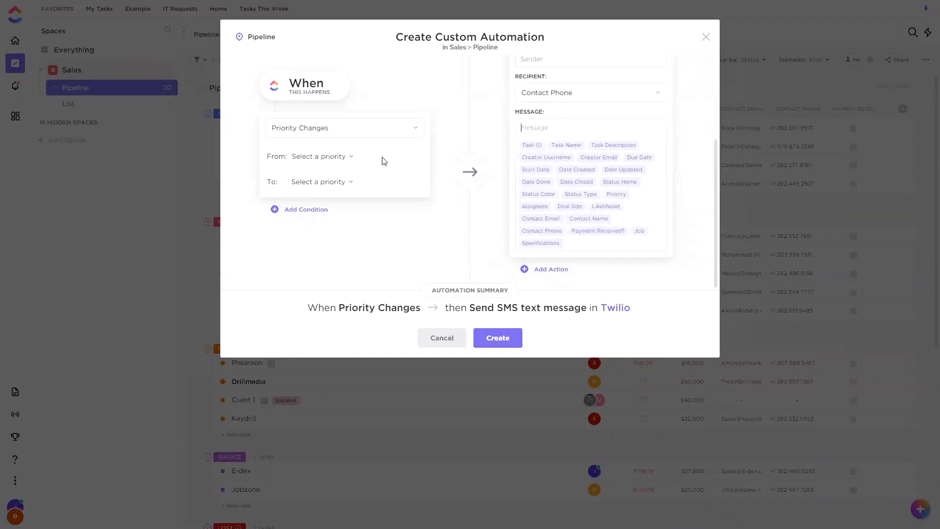
text(Hi)
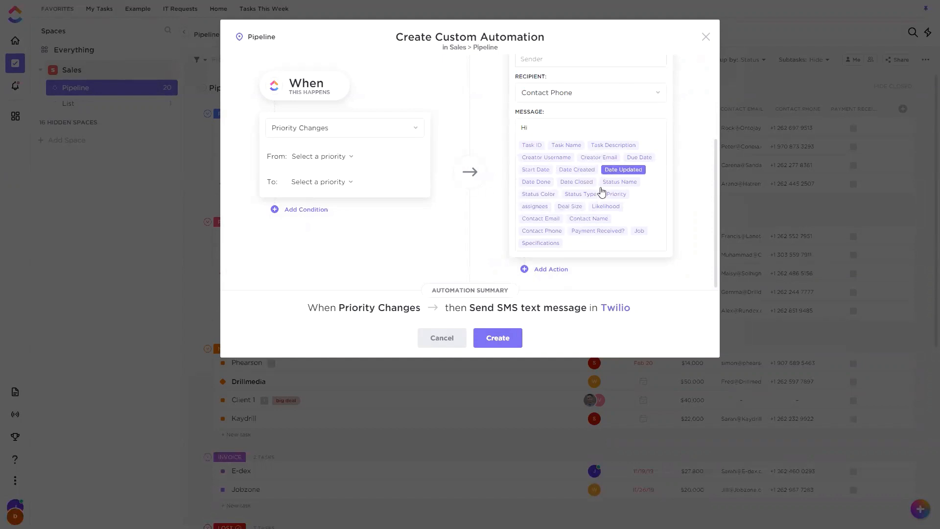
click(588, 219)
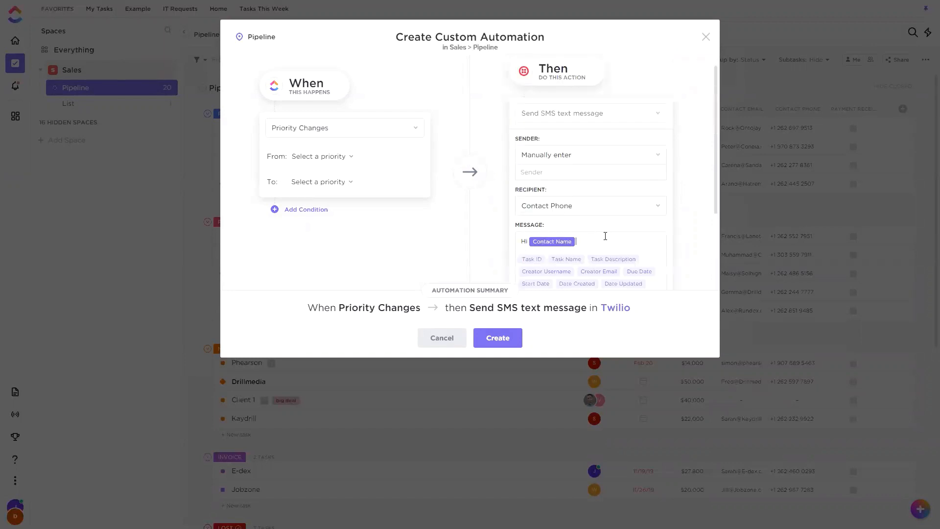
text(!)
key(Return)
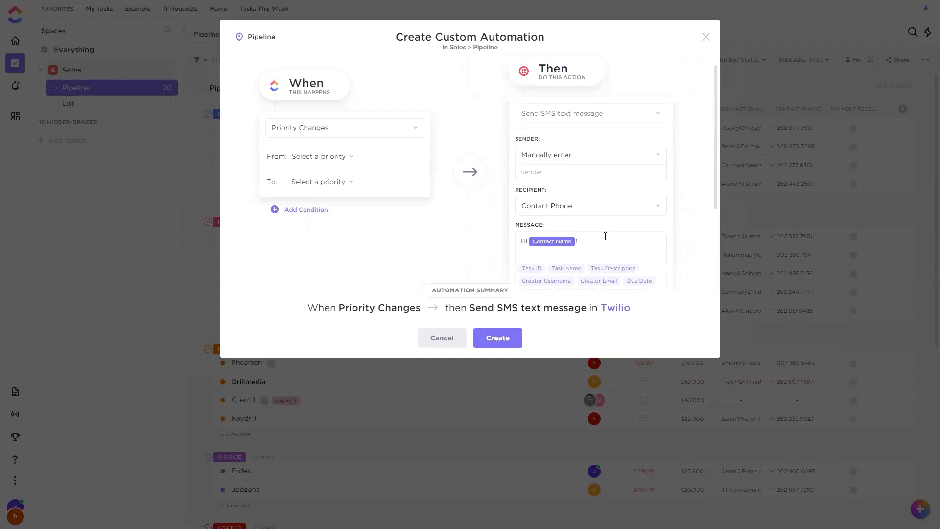
scroll(605, 236, down, 3)
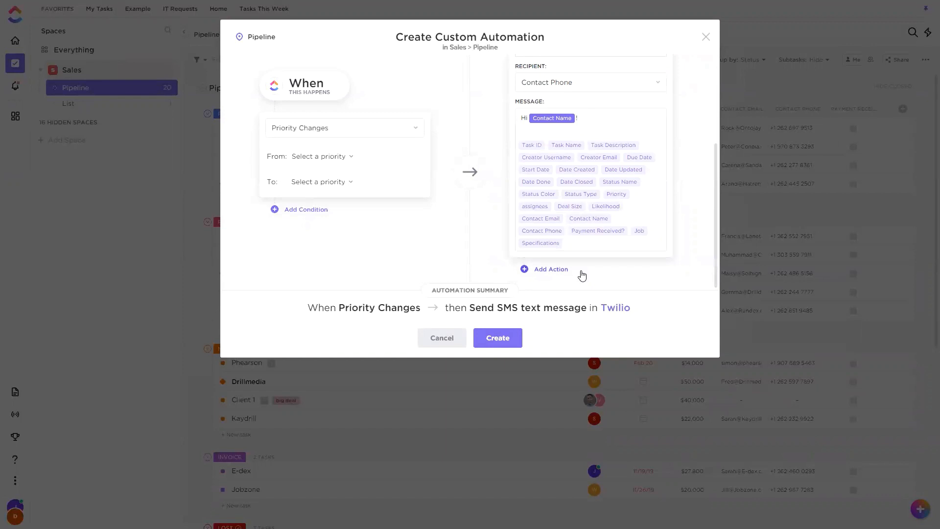
click(442, 338)
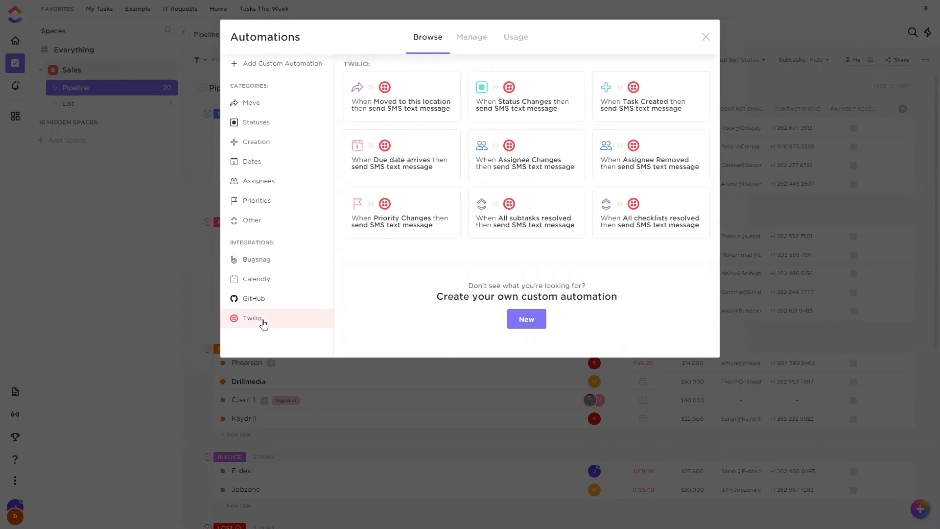
click(704, 37)
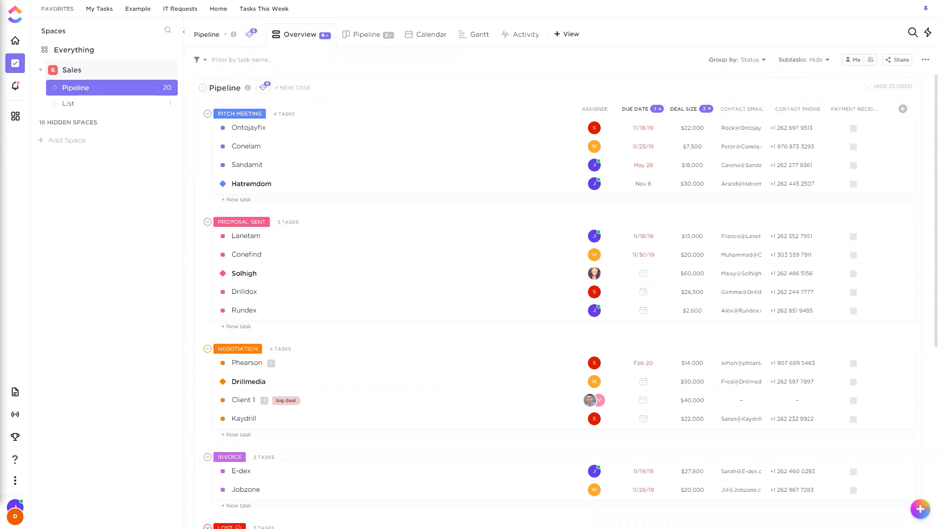
Start a new custom automation for the Pipeline list whose action sets the custom field Payment Received? to checked.
click(264, 87)
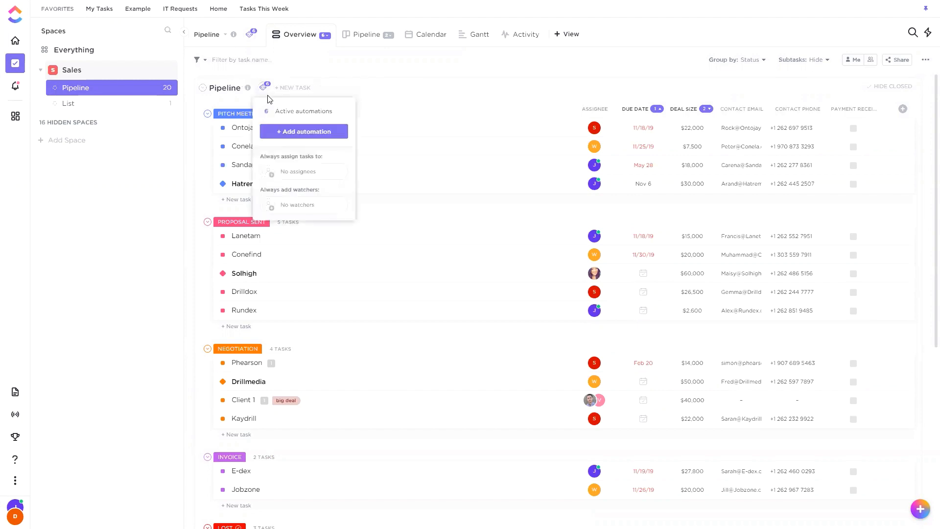
click(291, 130)
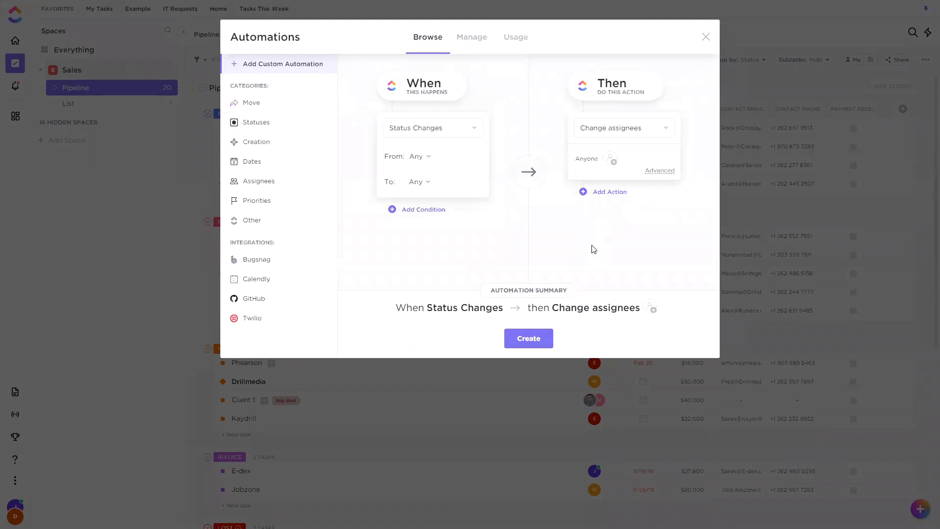
click(639, 132)
click(596, 319)
click(634, 171)
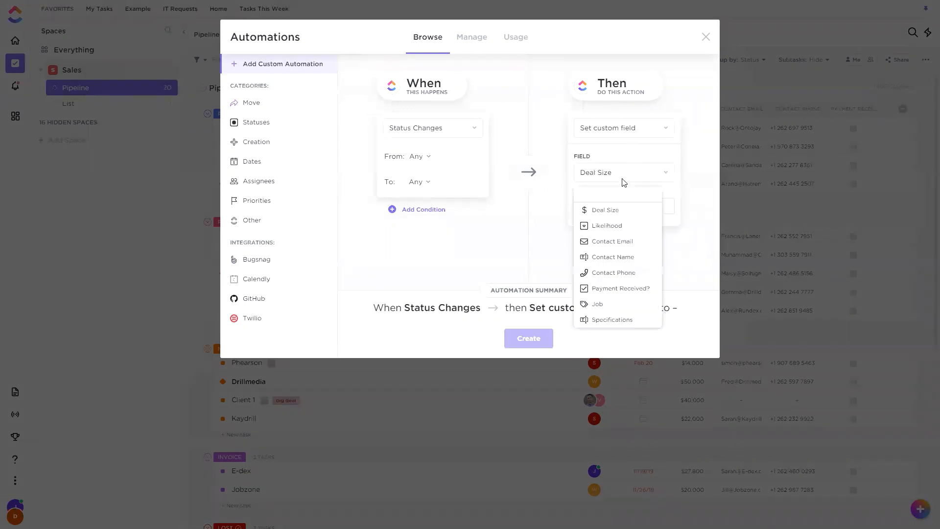
click(620, 289)
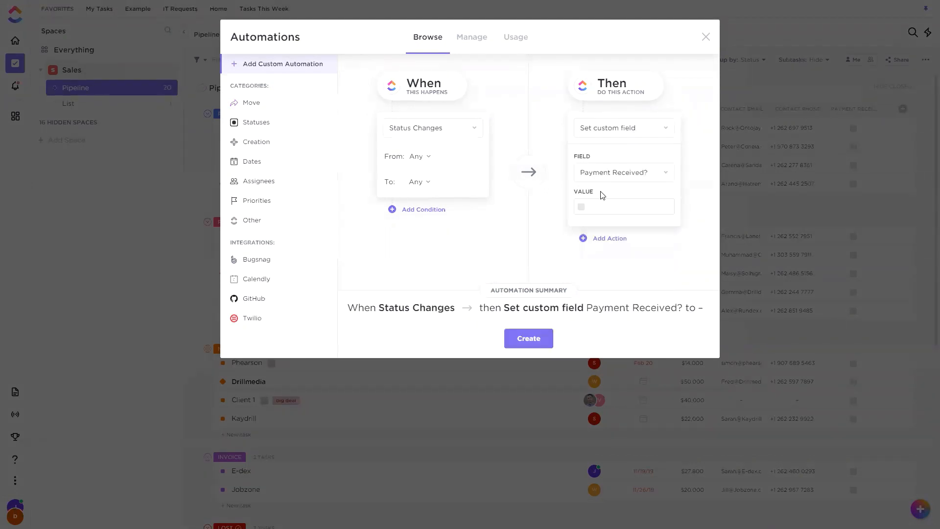
click(581, 207)
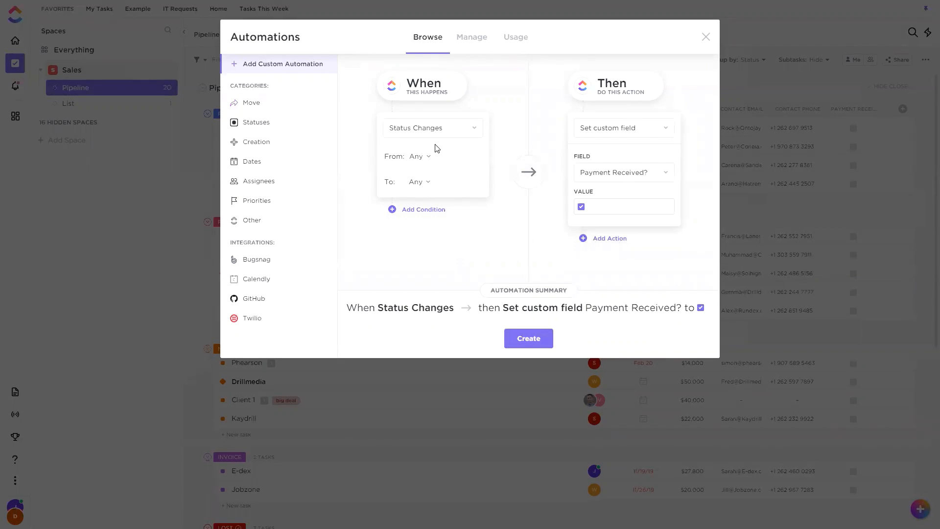
Set the automation's trigger to Custom field changes for the Payment Received? field, with its To value checked.
click(451, 132)
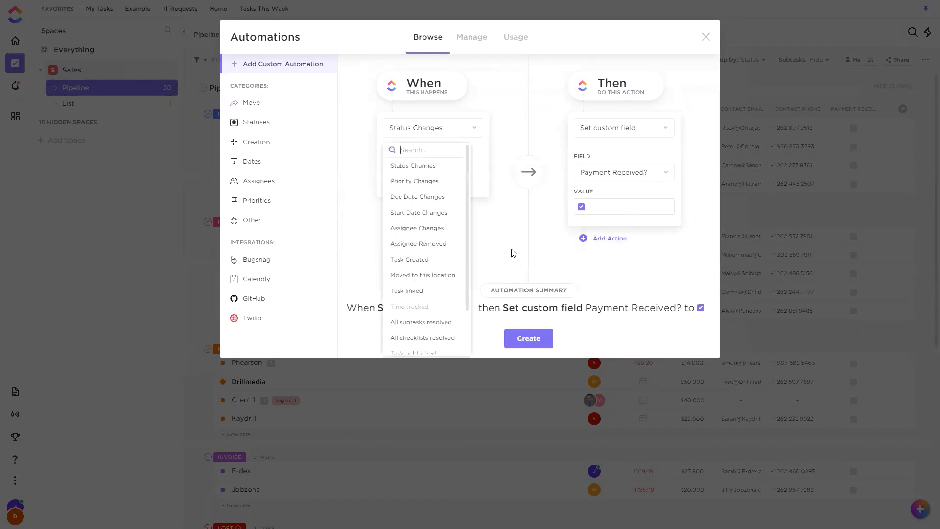
scroll(433, 282, down, 2)
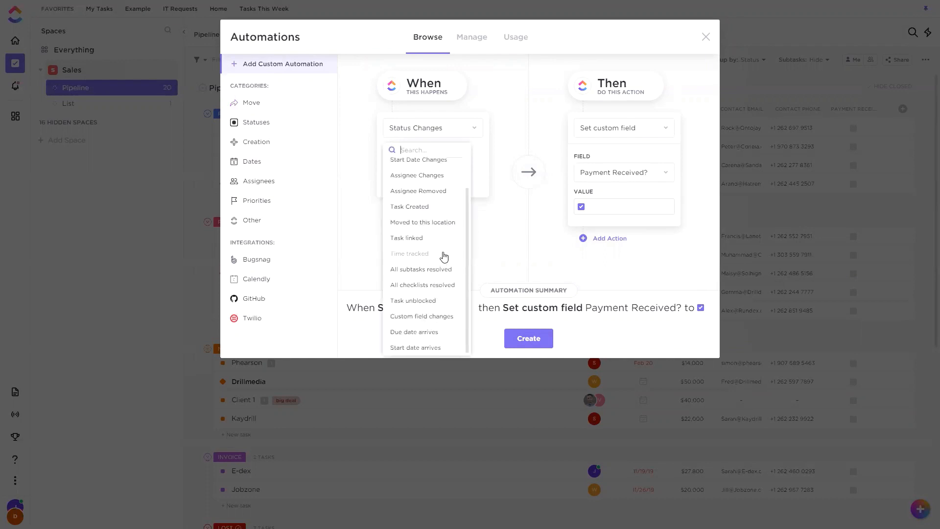
click(427, 319)
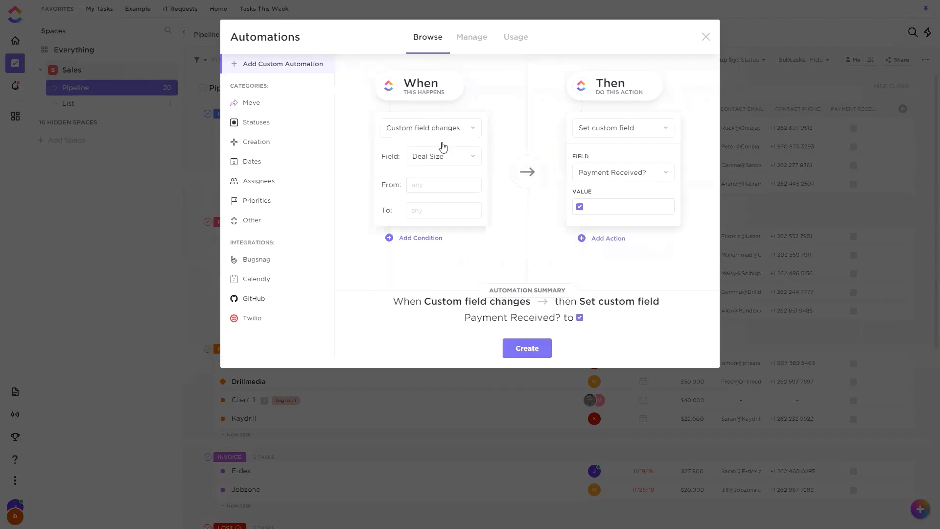
click(442, 159)
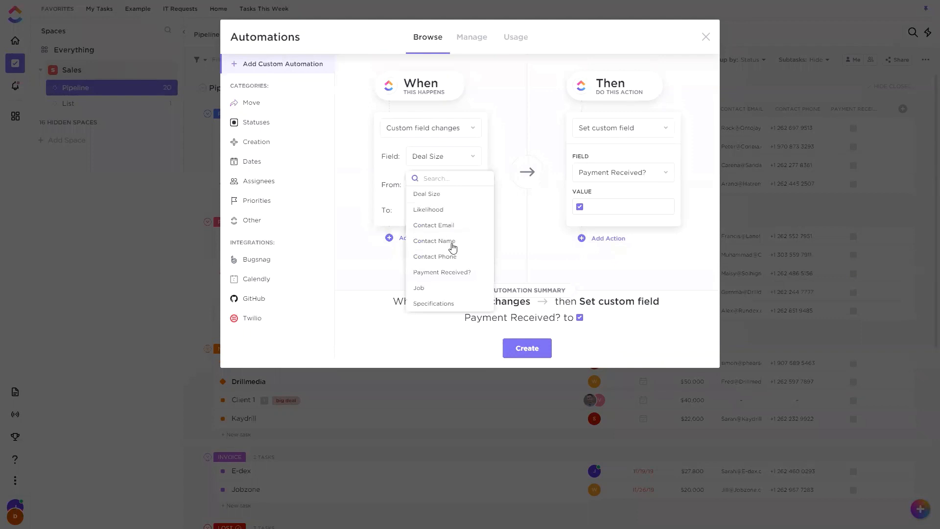
click(450, 273)
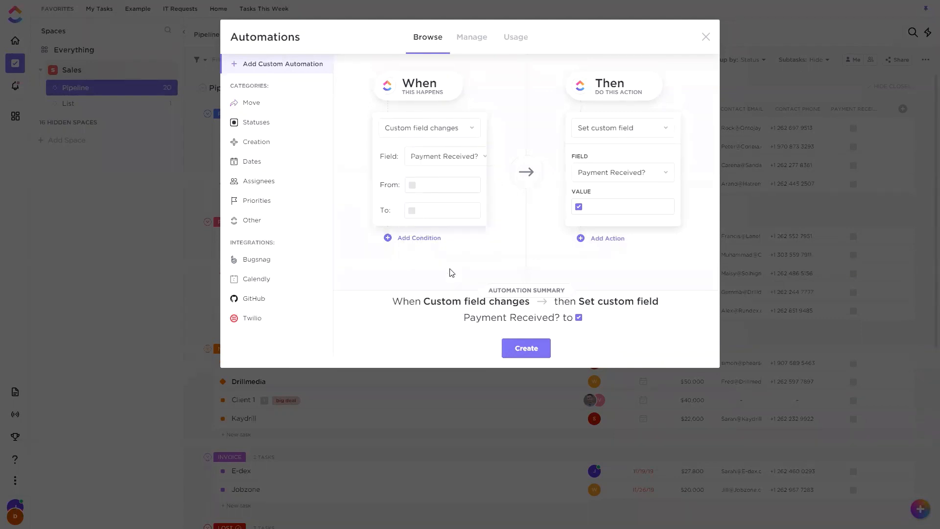
click(413, 212)
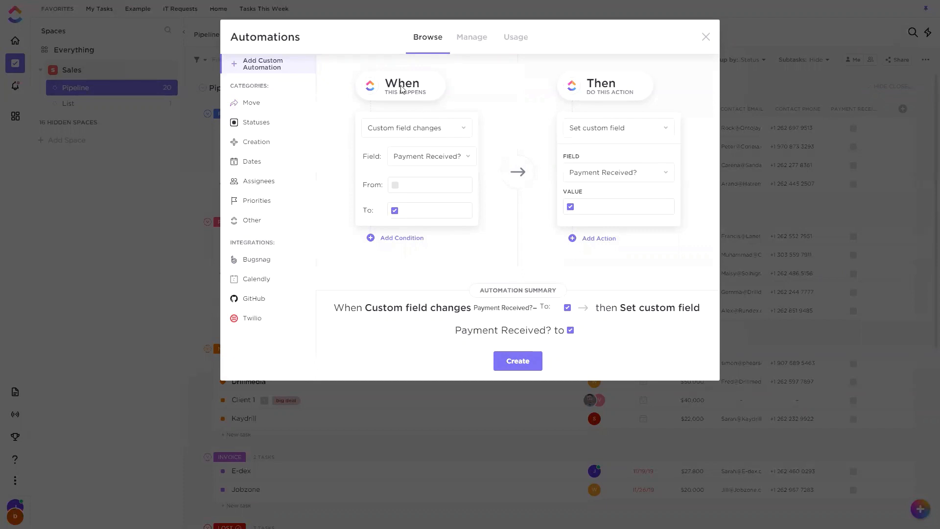
Add a Custom Field condition to the Payment Received? automation and set its operator to is greater than.
click(391, 239)
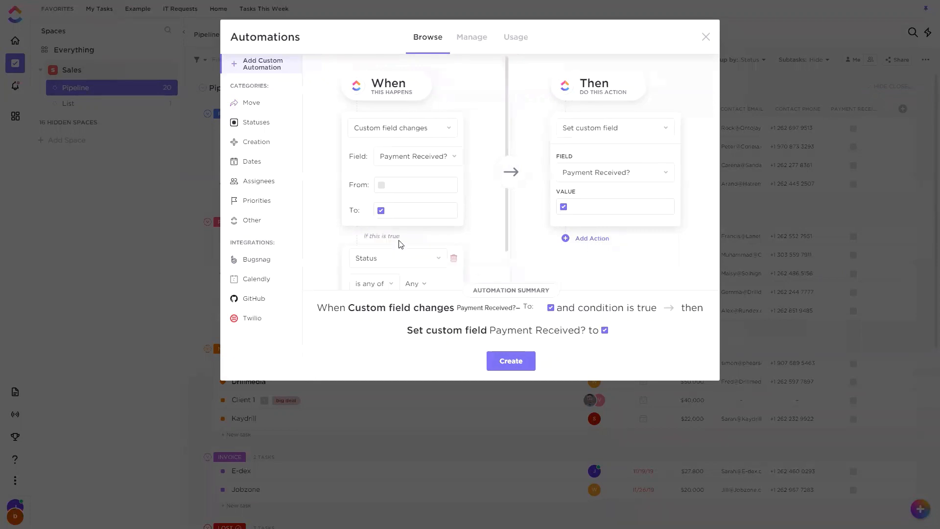
scroll(405, 243, down, 1)
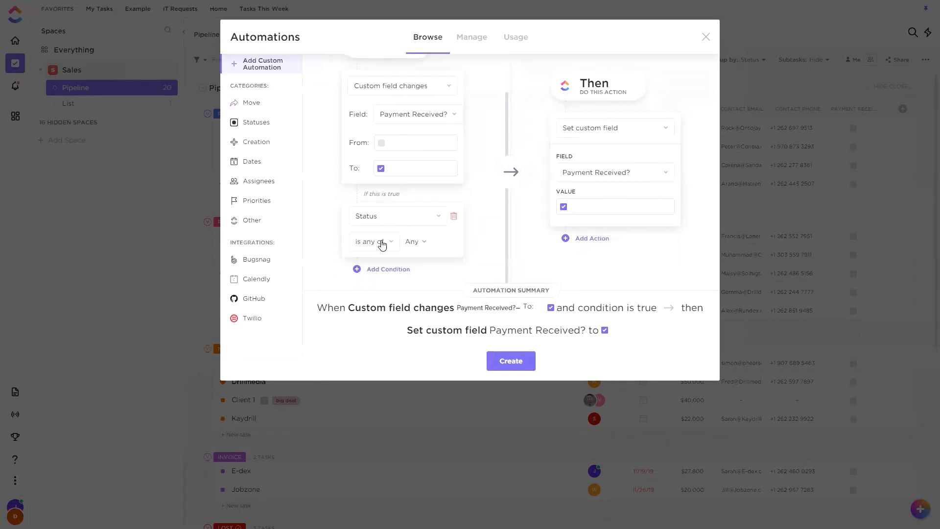
click(384, 241)
click(406, 222)
click(410, 219)
click(378, 380)
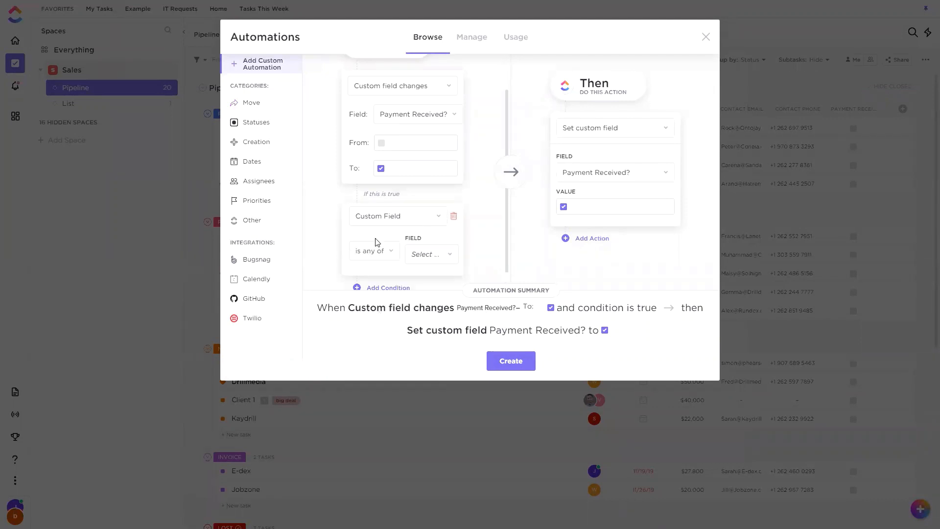
click(374, 251)
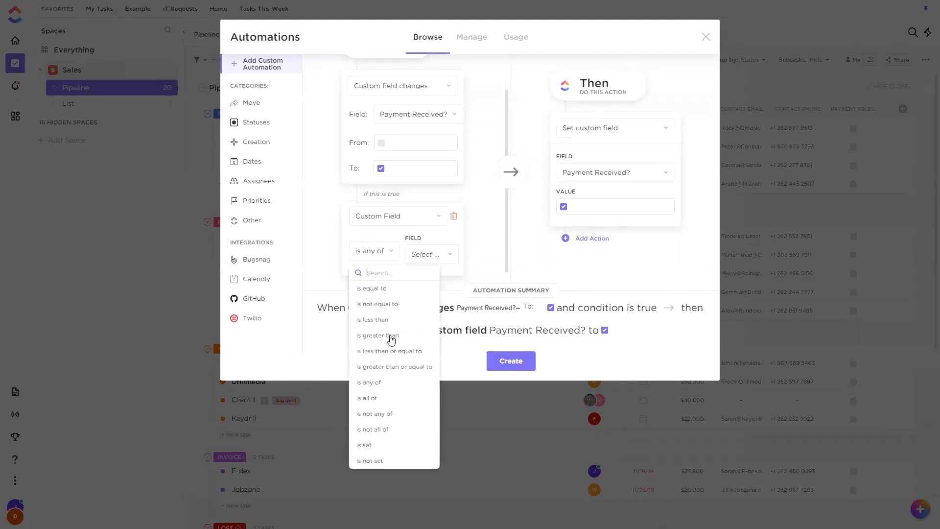
click(392, 335)
Set the condition's field to Deal Size with the value 30,000 and create the automation.
click(430, 254)
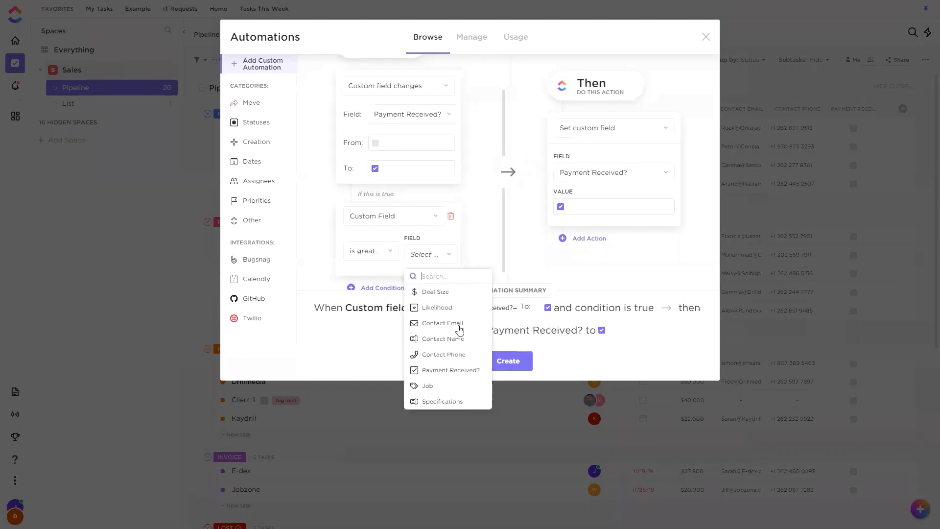
click(455, 296)
scroll(427, 262, down, 1)
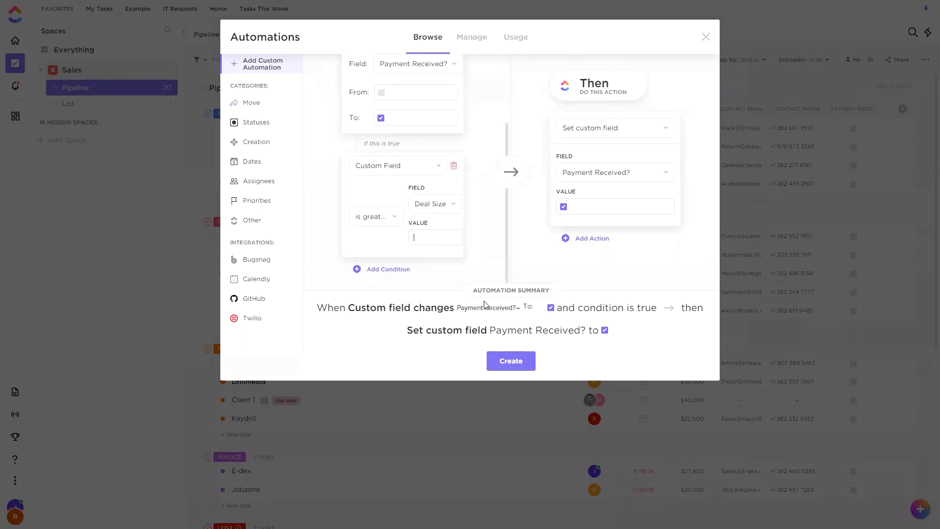
text(30,000)
click(398, 221)
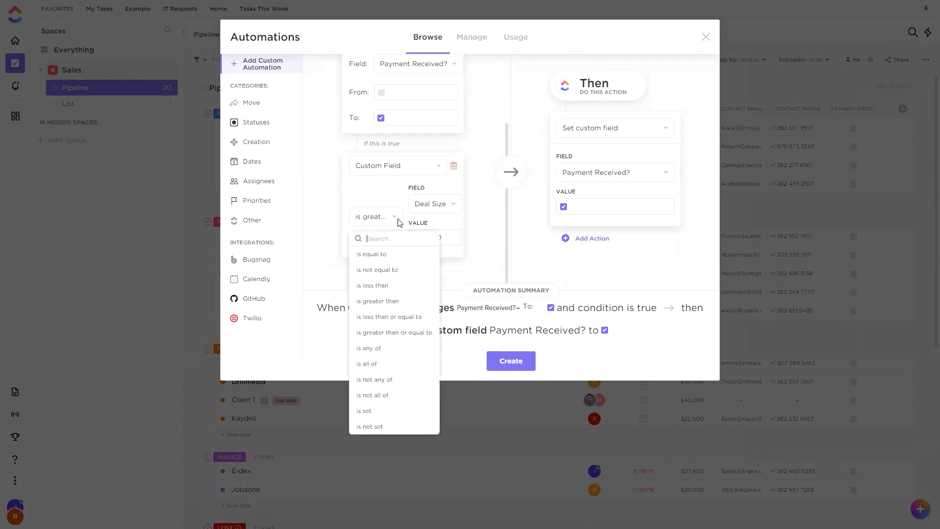
click(508, 198)
click(510, 372)
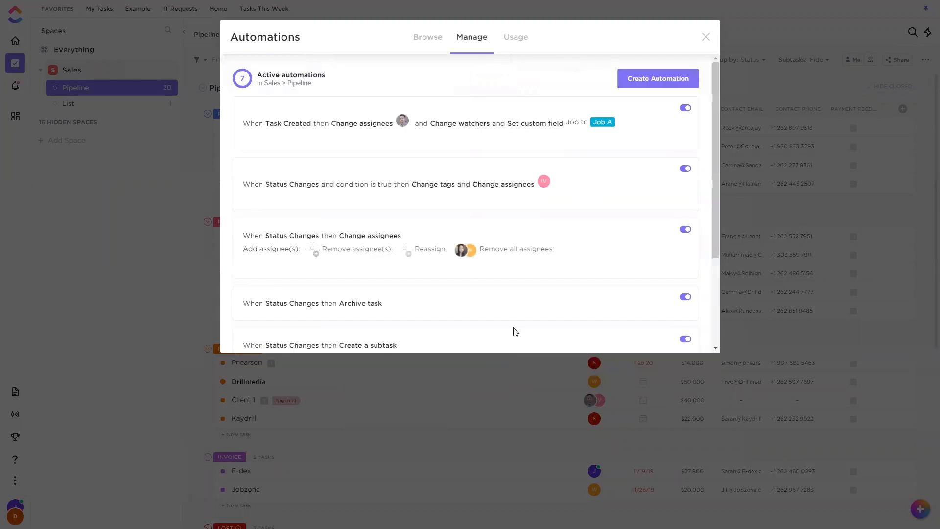
click(661, 77)
click(357, 127)
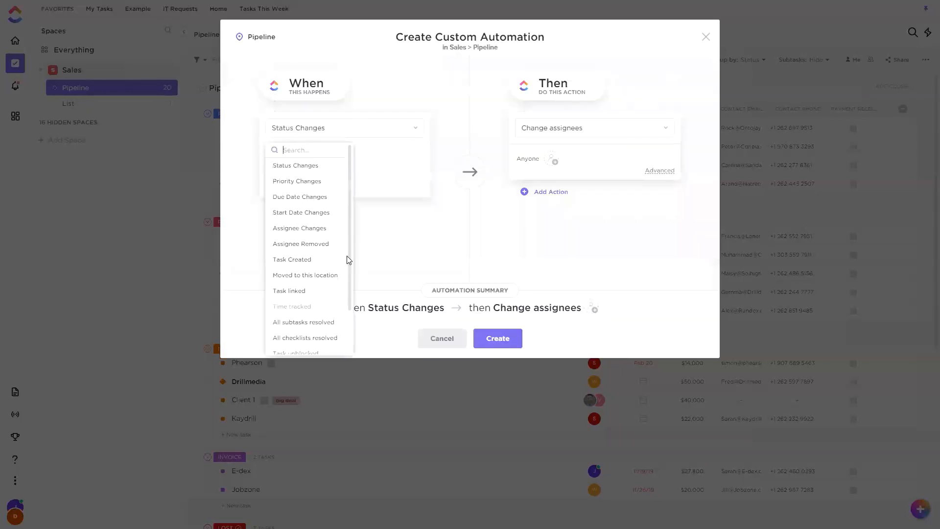
scroll(313, 293, down, 2)
click(461, 211)
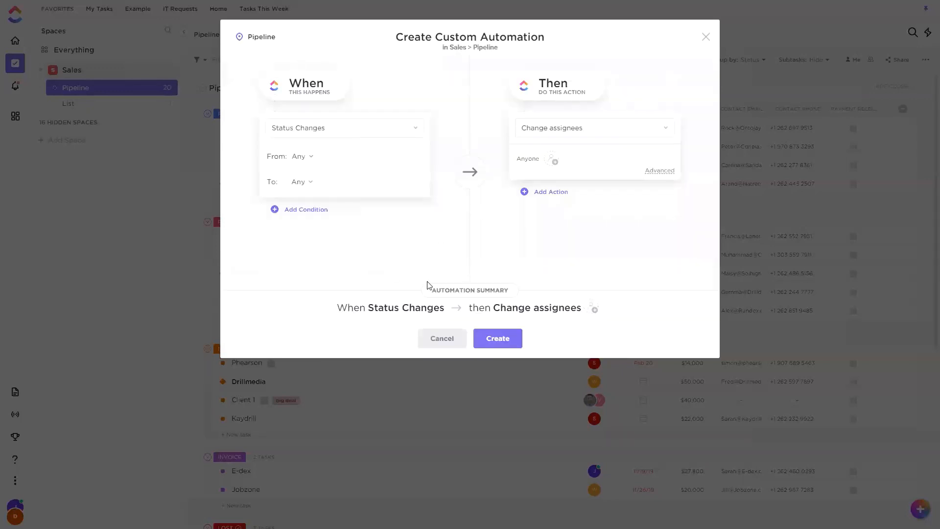
click(442, 338)
Start another custom automation for the Pipeline list, triggered when the custom field Payment Received? changes to checked.
scroll(578, 224, down, 3)
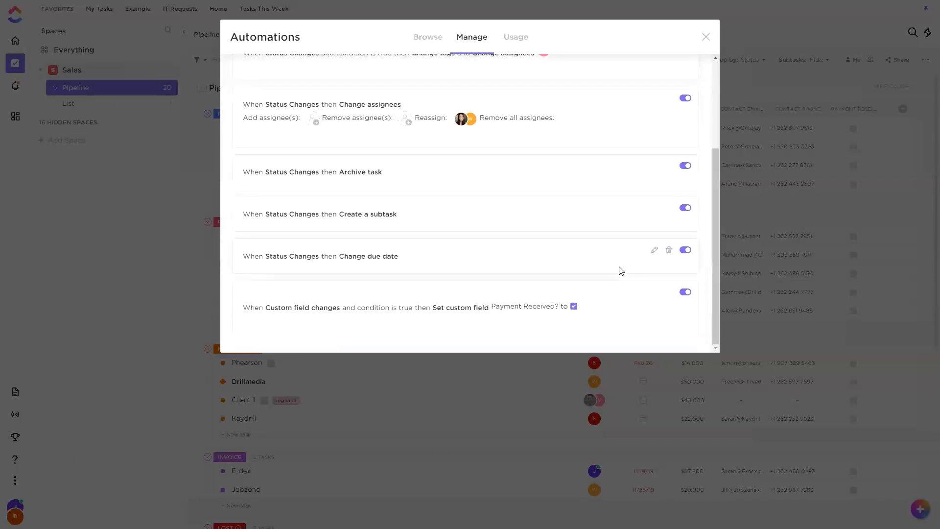
scroll(621, 271, up, 5)
click(661, 80)
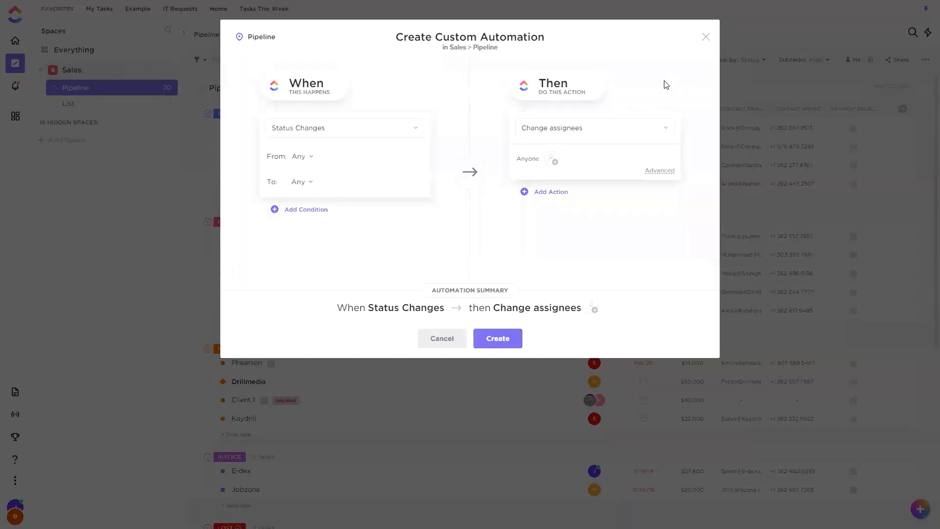
click(347, 125)
scroll(310, 244, down, 3)
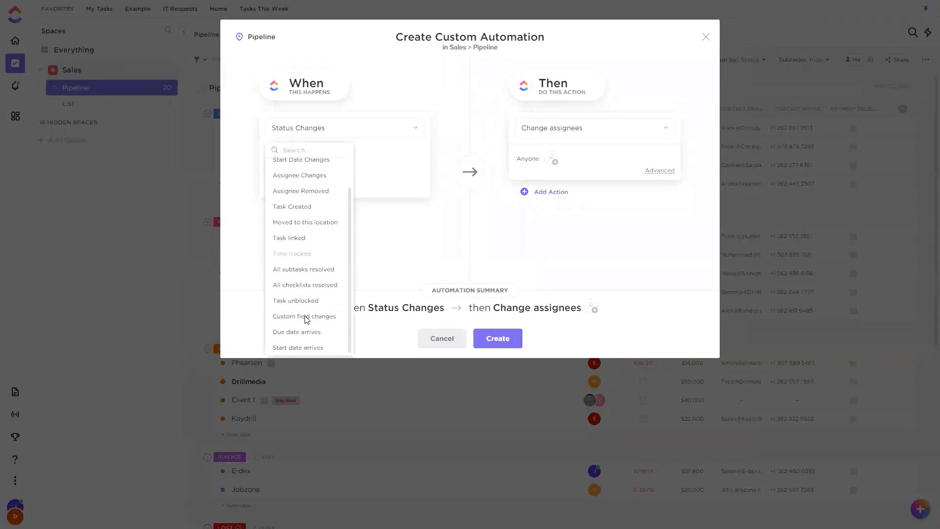
click(304, 316)
click(361, 163)
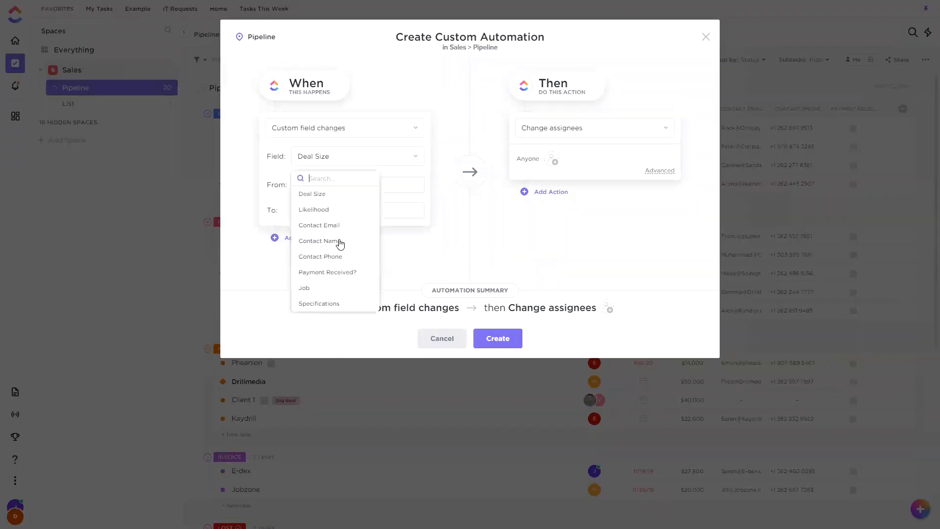
click(327, 272)
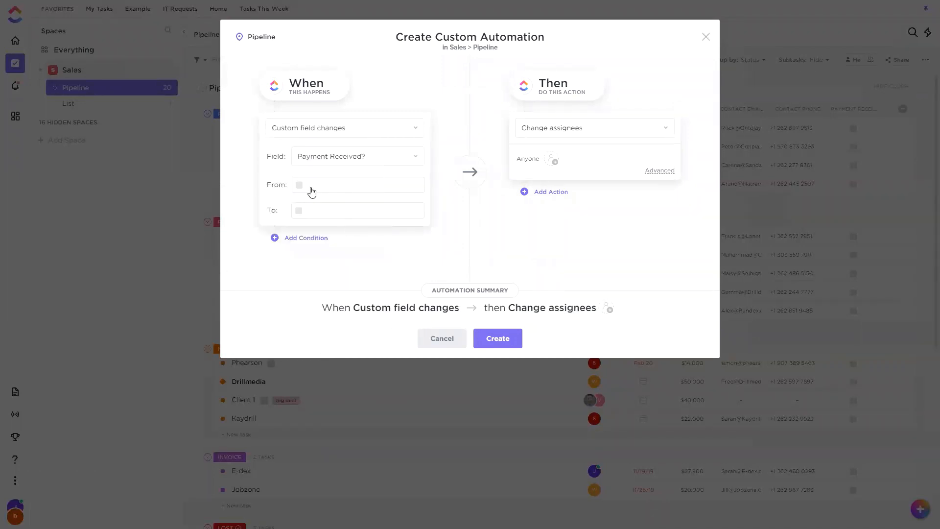
click(299, 210)
Add a Custom Field condition requiring Deal Size to be less than or equal to $30,000.
click(300, 237)
scroll(377, 230, down, 1)
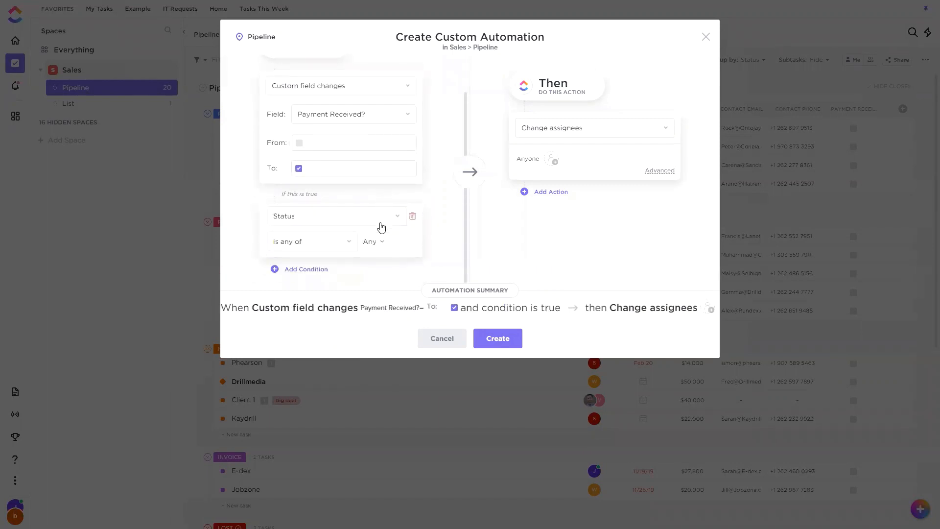
click(379, 218)
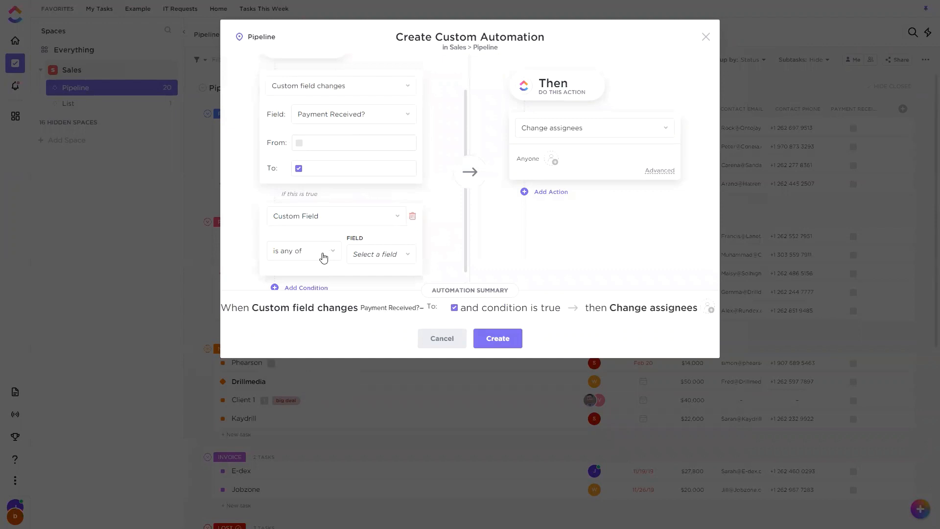
click(385, 254)
click(380, 294)
scroll(314, 267, down, 2)
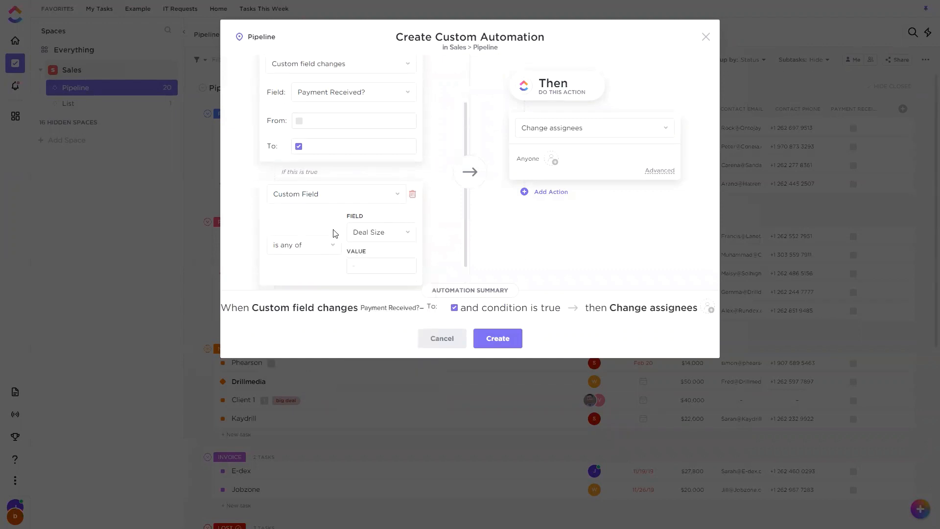
click(329, 217)
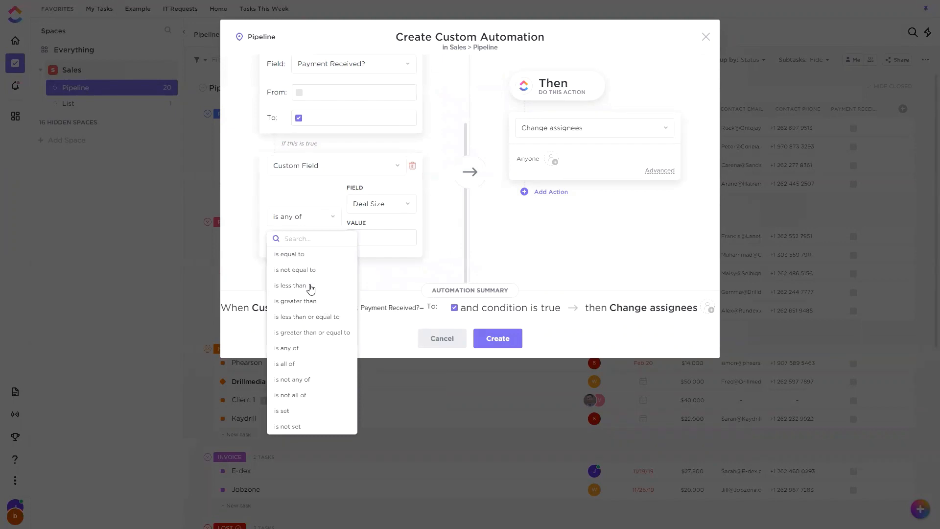
click(321, 318)
click(384, 237)
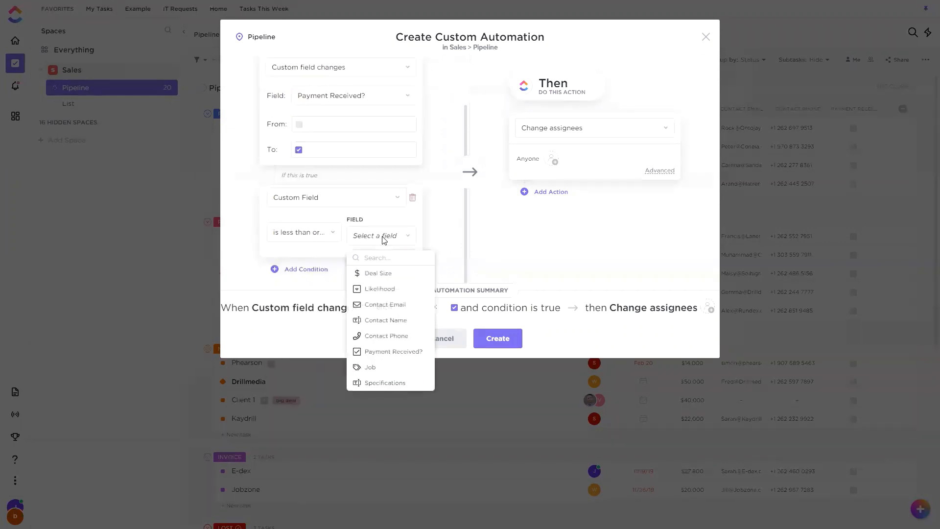
click(386, 272)
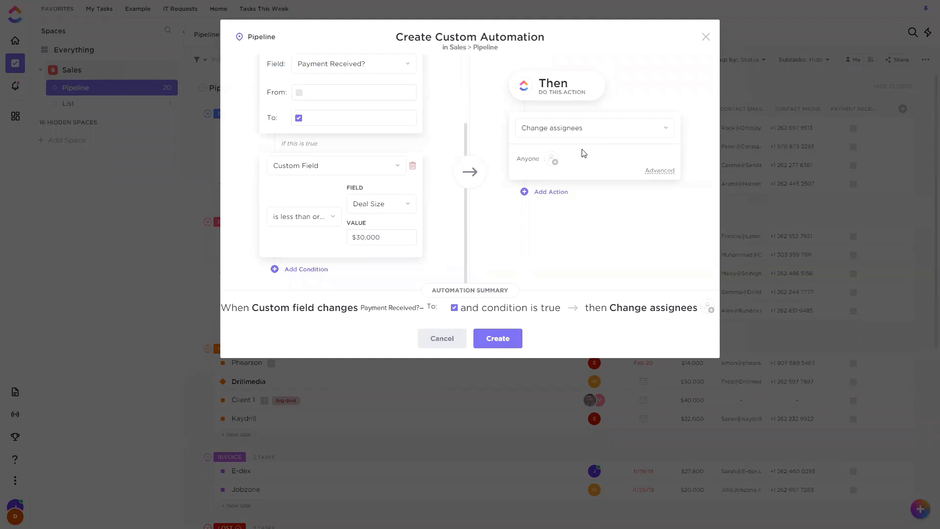
Choose a team member for the Change assignees action, create the automation, and look through the active automations.
click(504, 339)
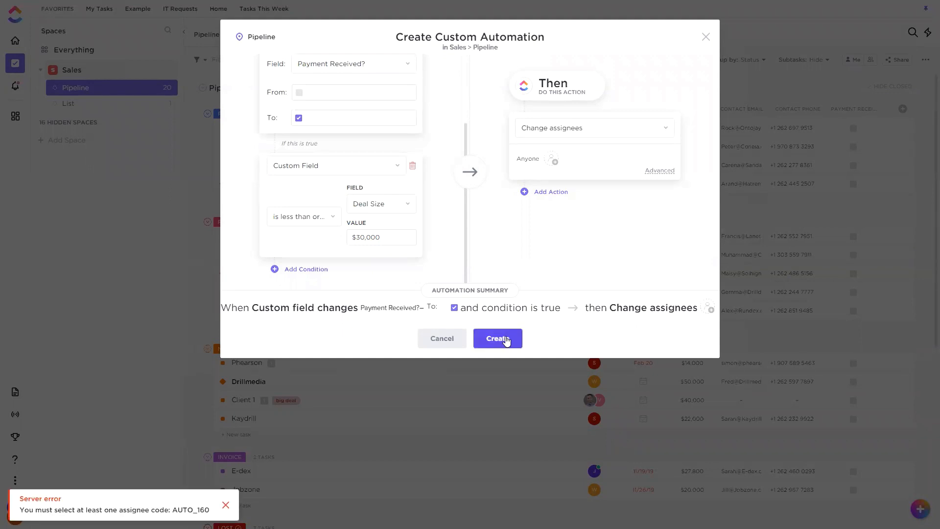
click(552, 160)
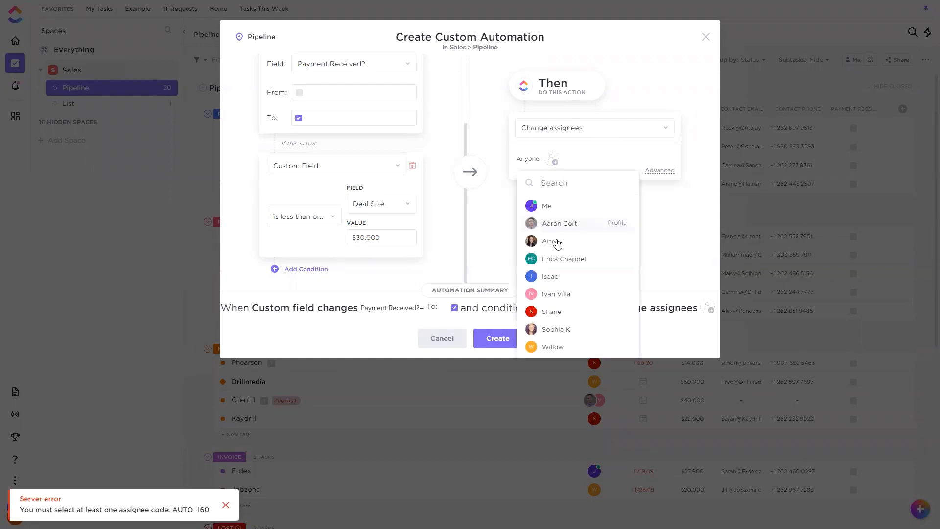
click(556, 275)
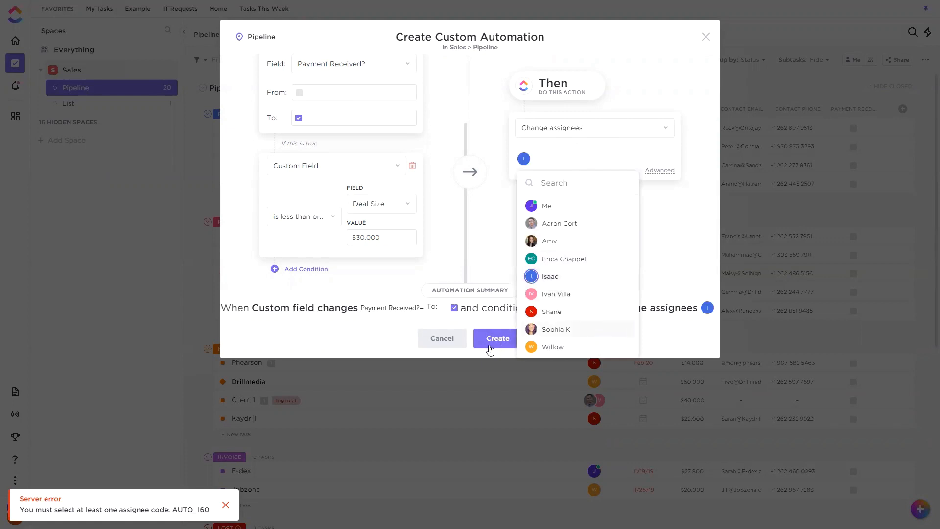
click(490, 349)
scroll(523, 184, down, 5)
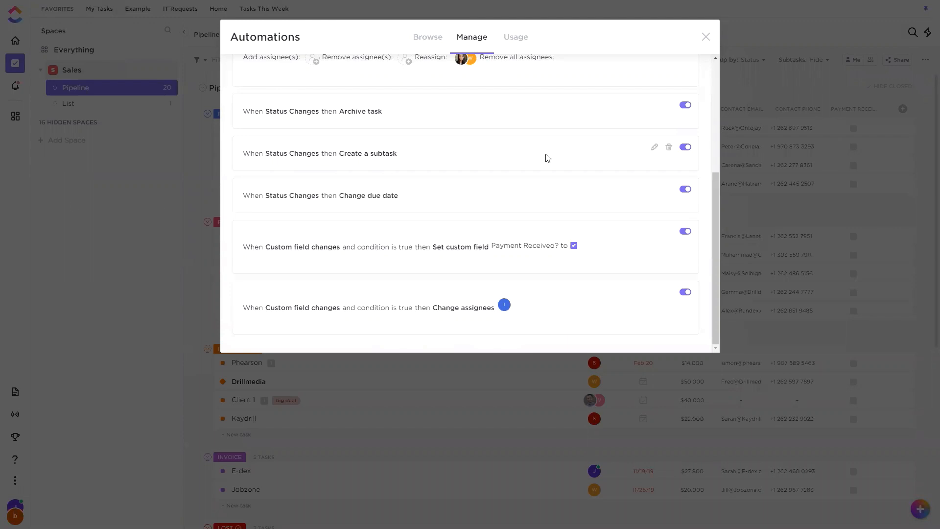
scroll(545, 157, up, 3)
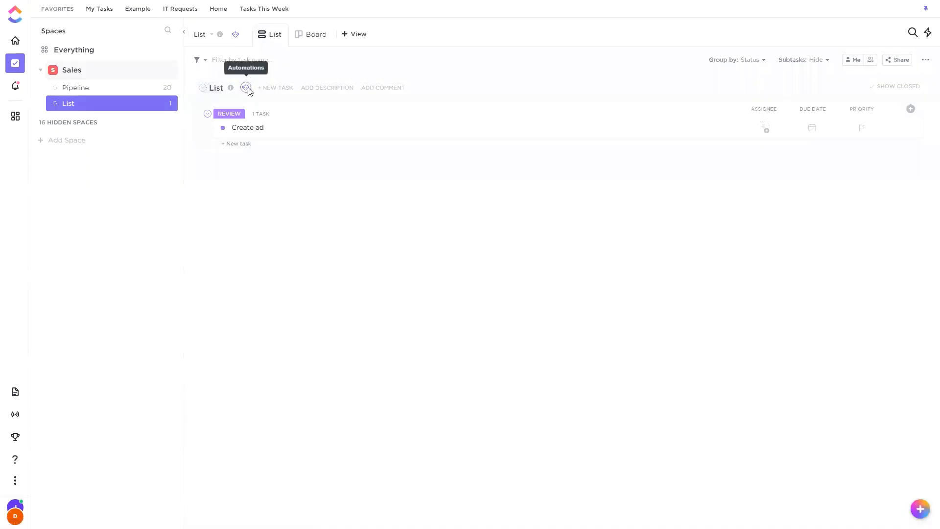
Open the automations of the list named List and check the workspace's monthly automation usage.
click(246, 88)
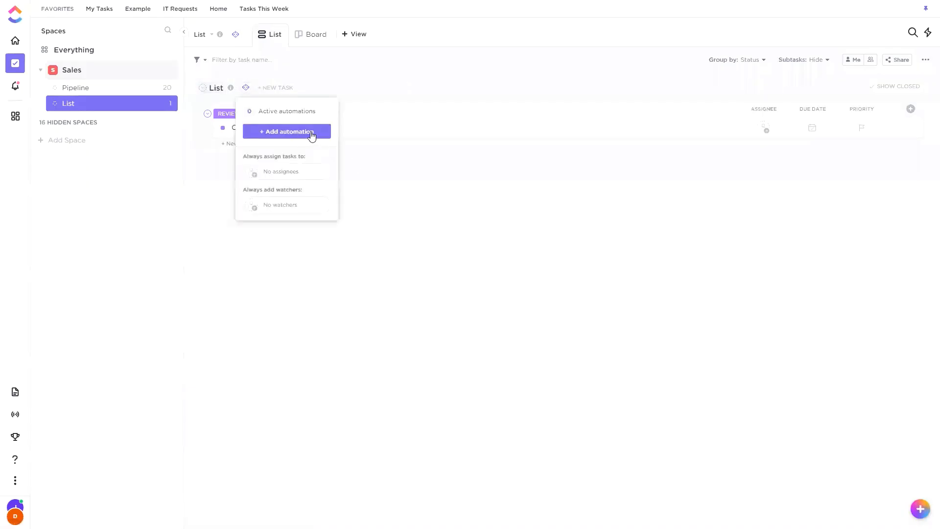
click(305, 132)
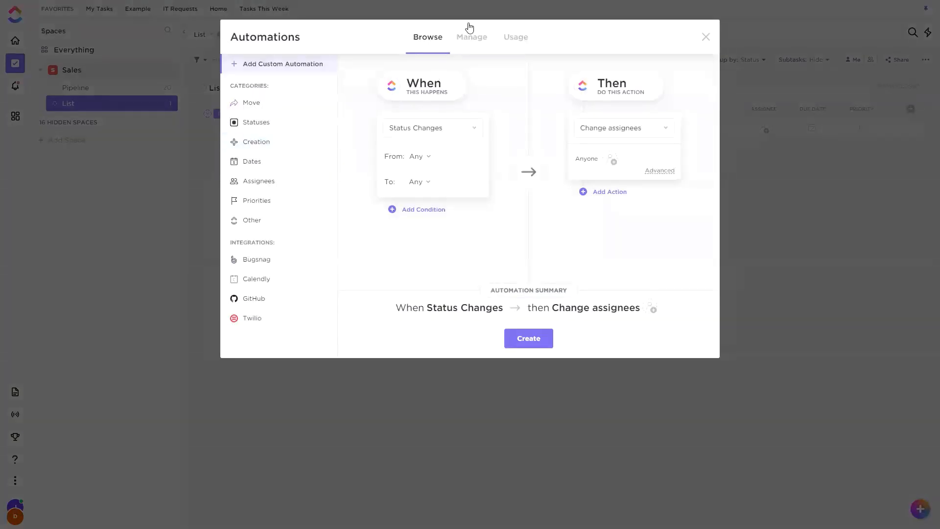
click(515, 37)
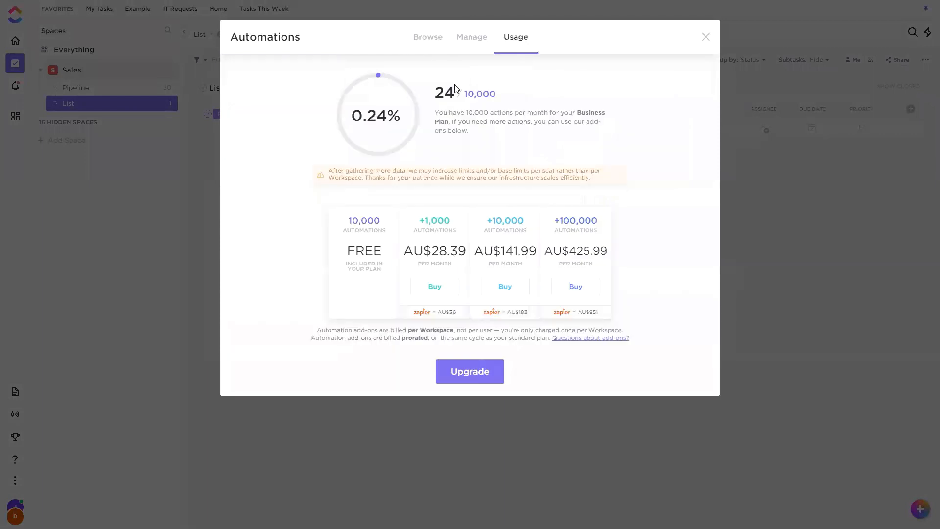
drag(457, 92, 438, 95)
Change the draft automation's action to Apply a template, and close the automations window without creating it.
click(433, 49)
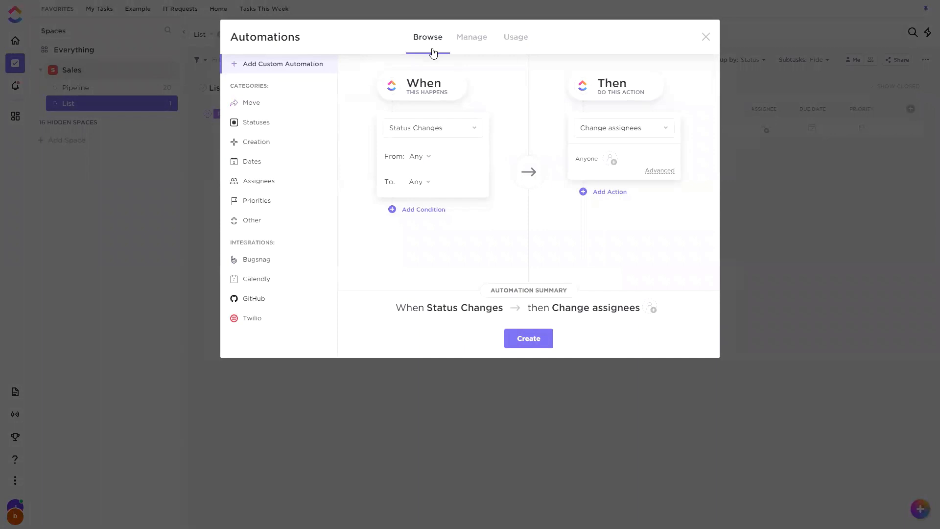
click(620, 127)
click(614, 211)
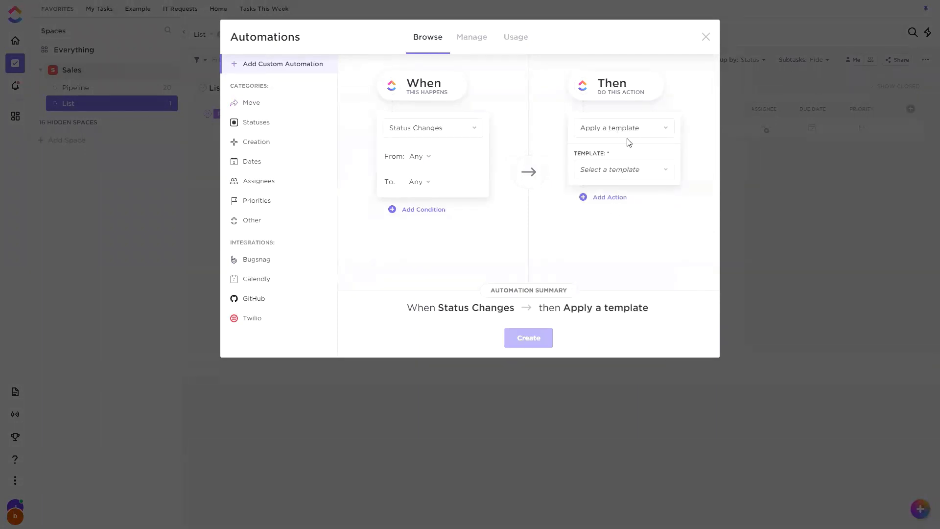
click(705, 38)
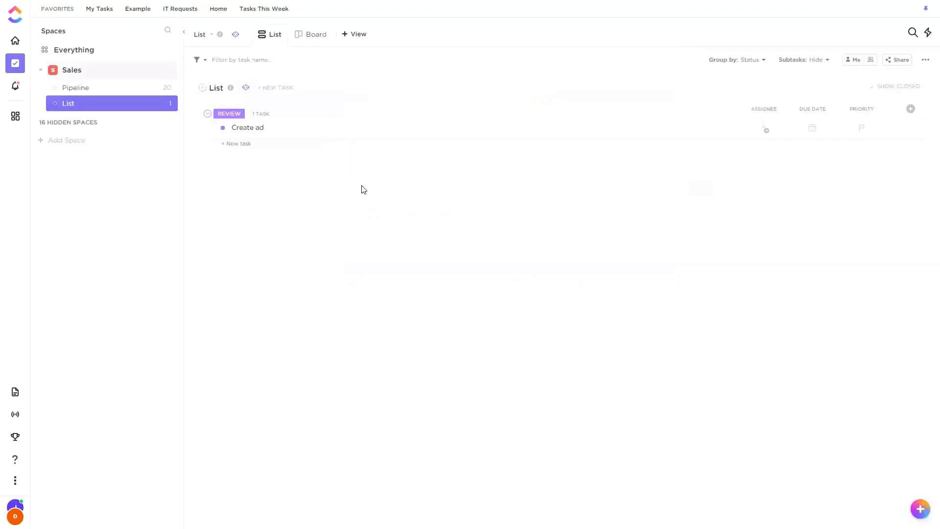
Open the Create ad task and assign it to yourself.
click(413, 127)
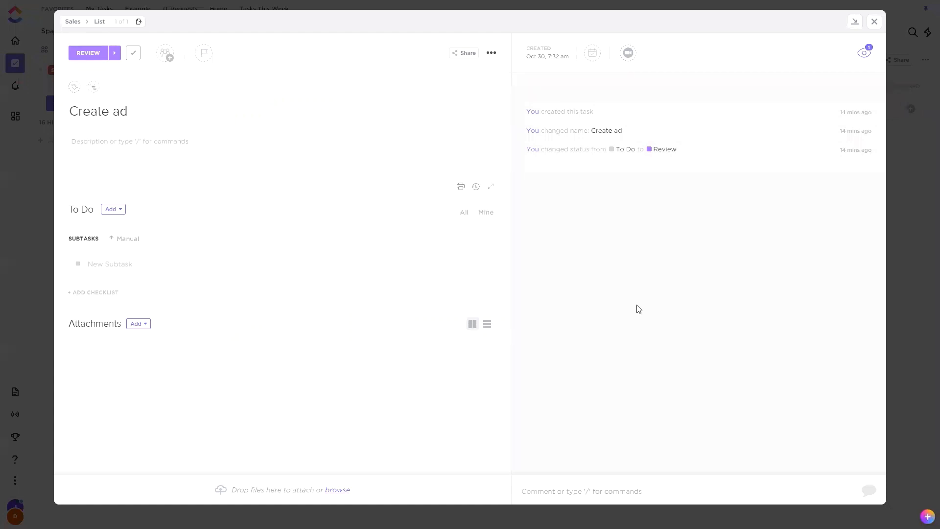
click(166, 53)
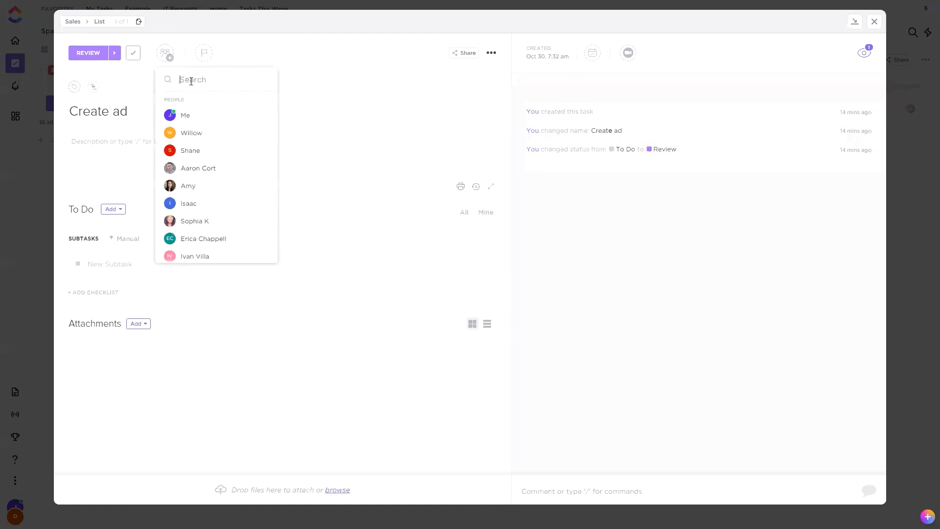
click(191, 117)
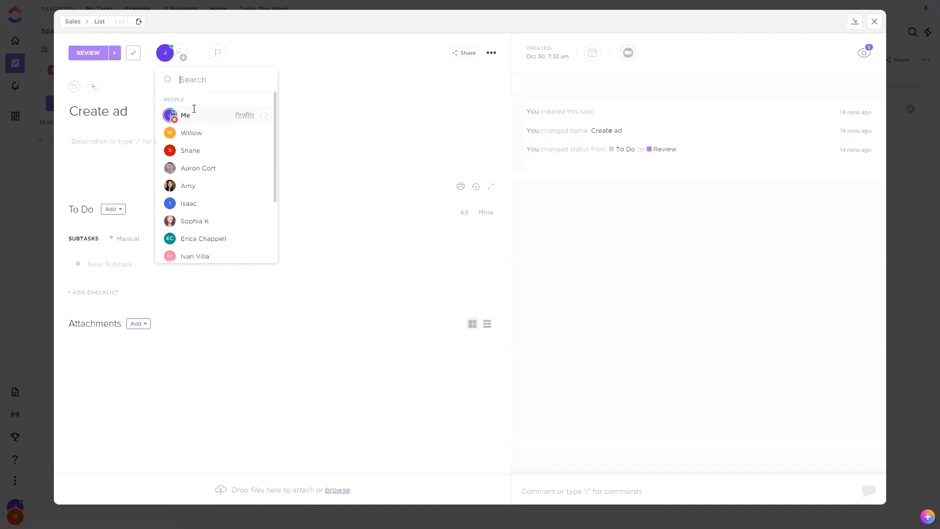
Set the Create ad task's priority to the yellow flag and its due date to 10/15/2020.
click(218, 57)
click(225, 96)
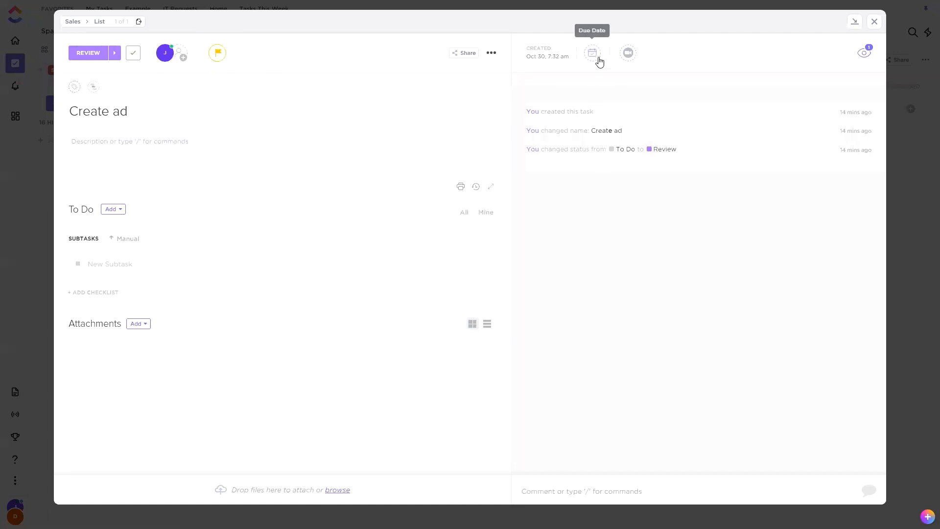
click(591, 53)
click(725, 157)
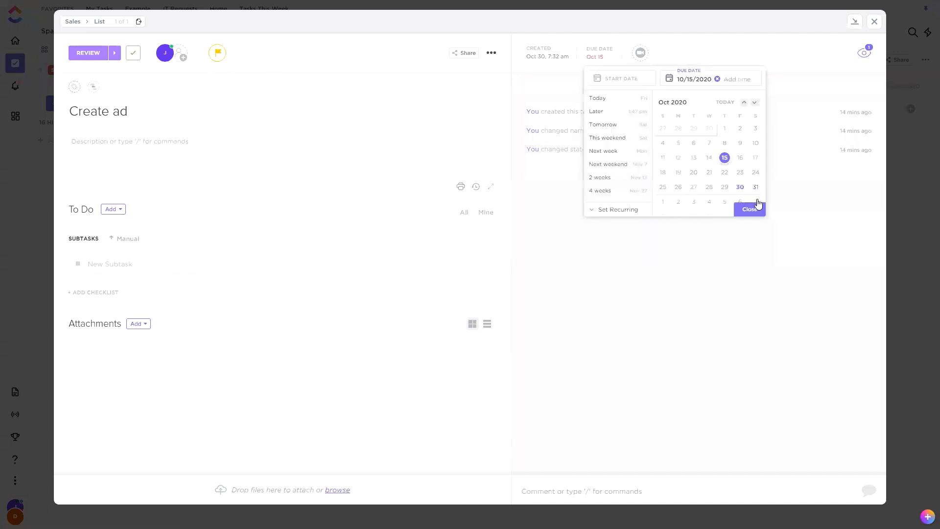
click(492, 54)
mouse_move(544, 187)
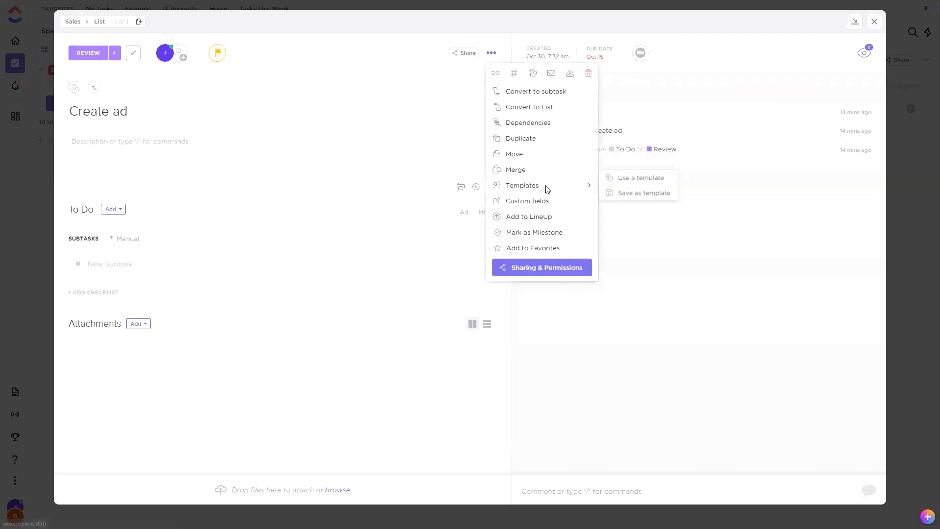
click(658, 179)
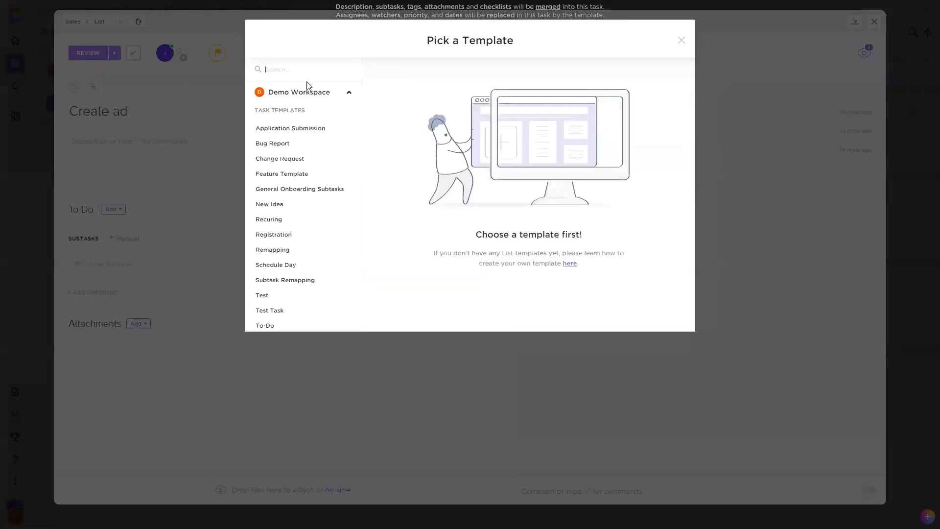
click(681, 40)
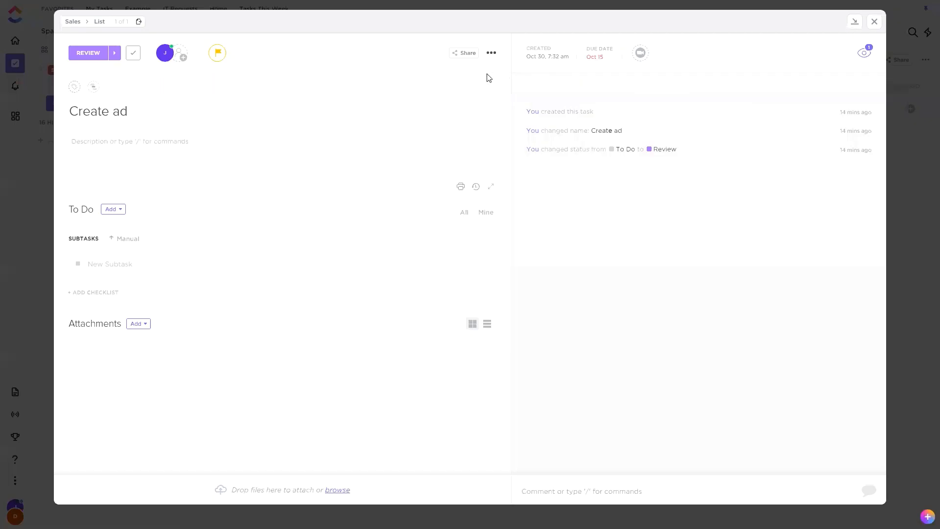
Save the Create ad task over the existing Test template, shared with everyone and importing everything, and close the task.
click(501, 58)
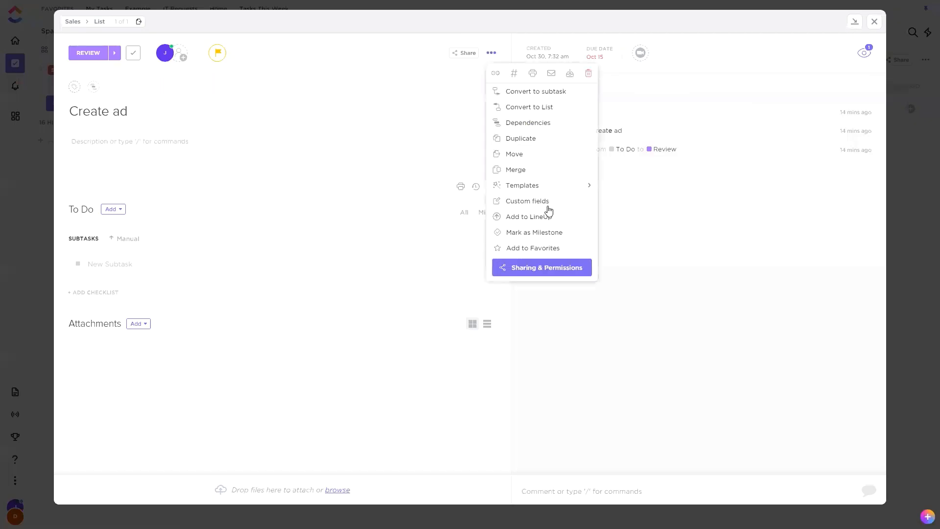
click(644, 193)
click(393, 95)
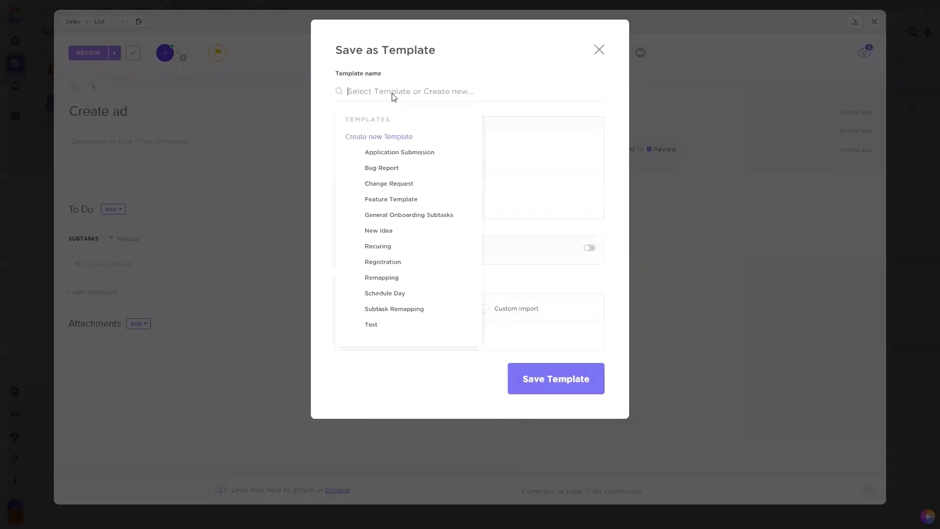
text(Test)
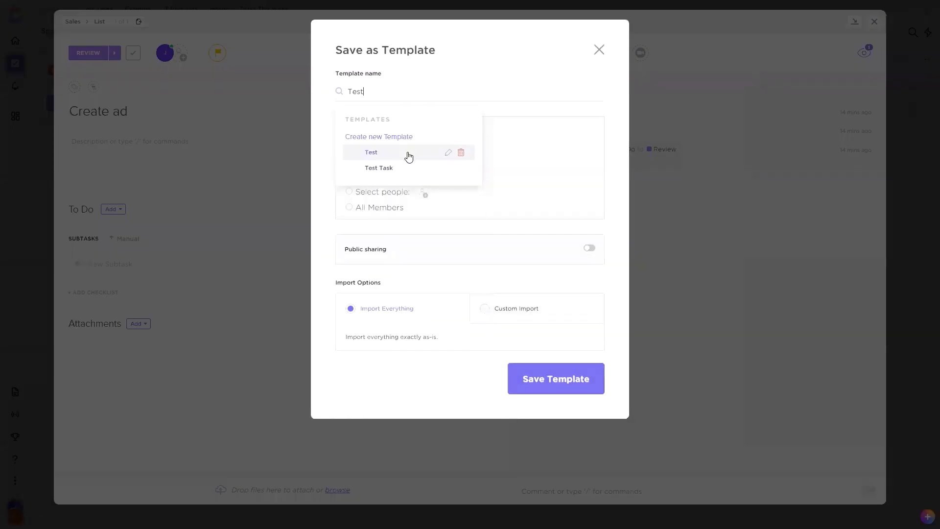
click(408, 156)
click(577, 388)
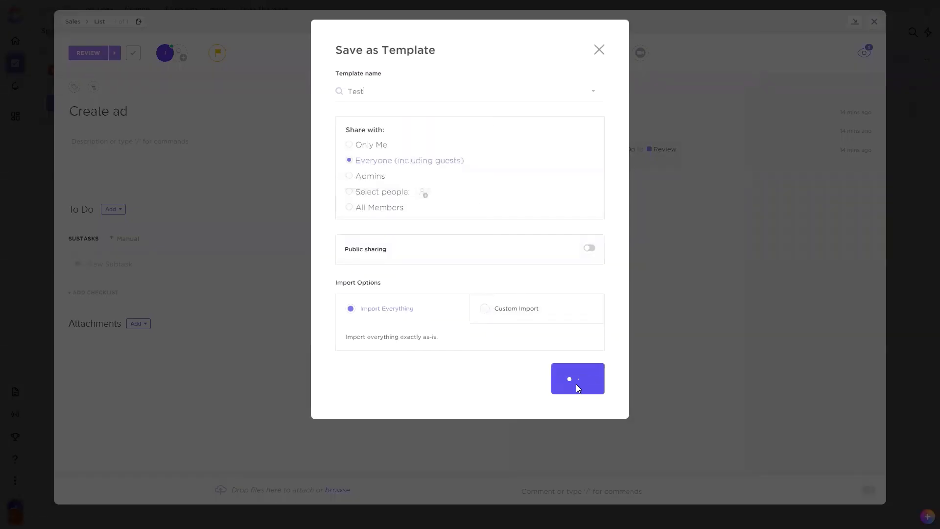
click(681, 38)
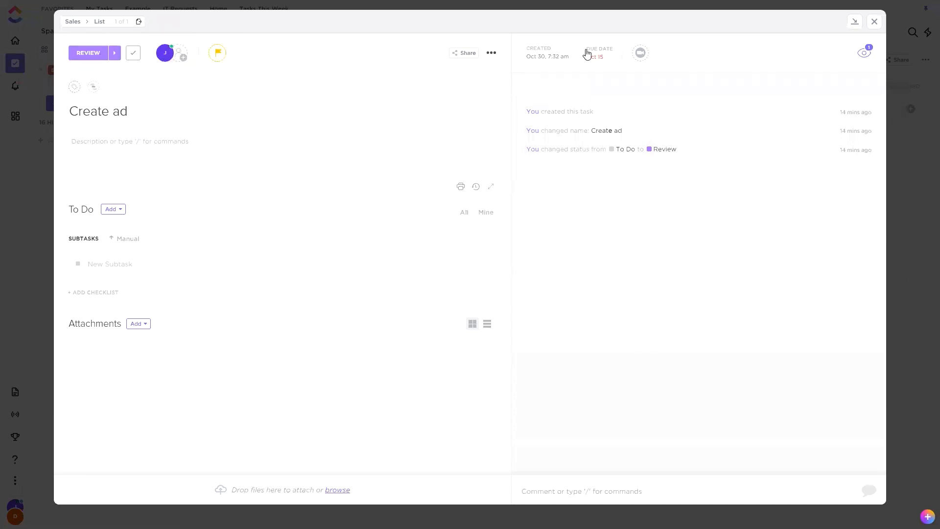
click(875, 22)
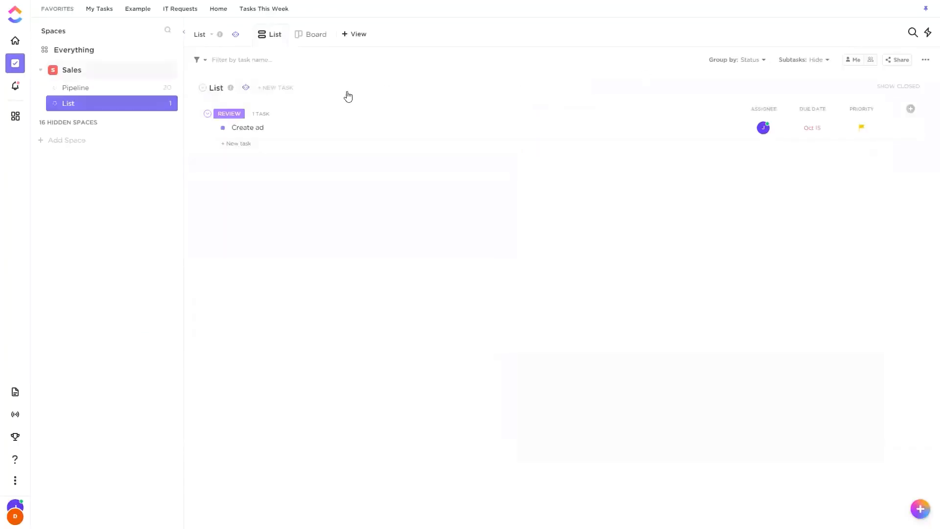
Create an automation in the list named List that applies the Test template when the status changes, and close the automations window.
click(246, 88)
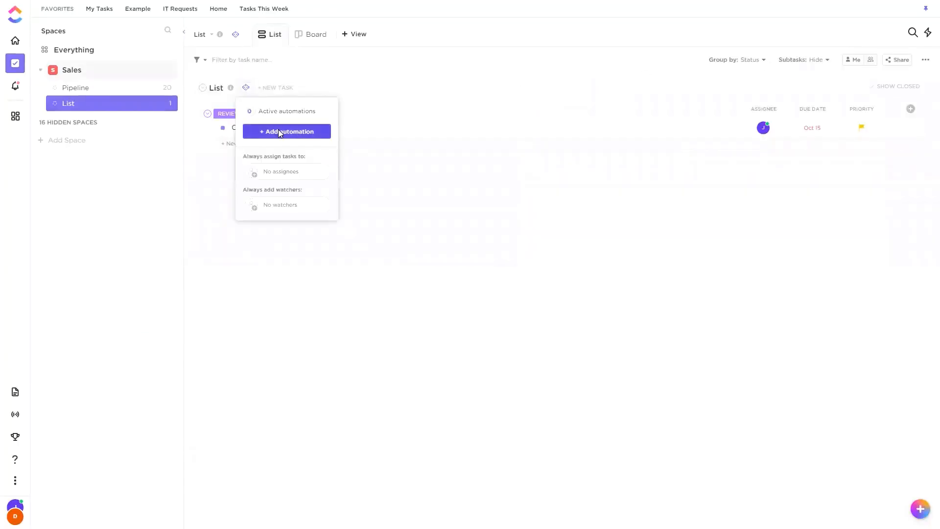
click(278, 129)
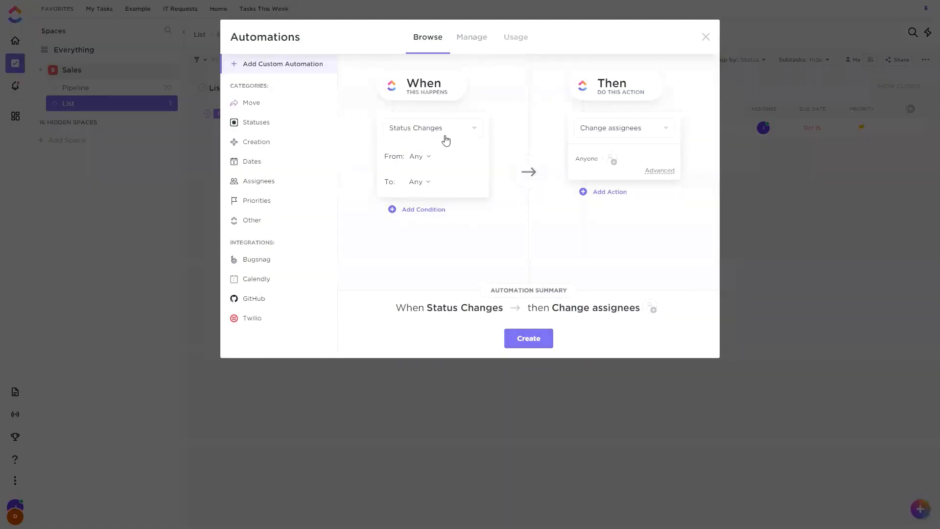
click(645, 128)
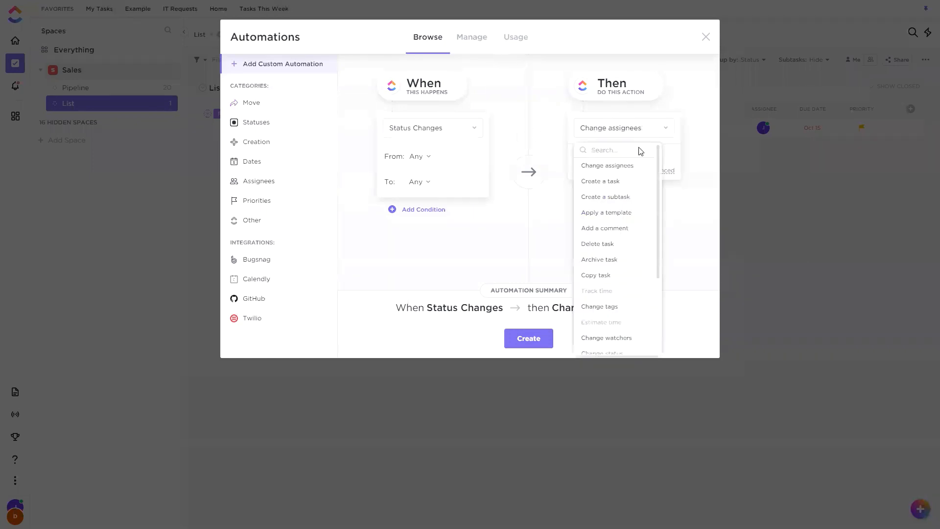
click(616, 216)
click(630, 177)
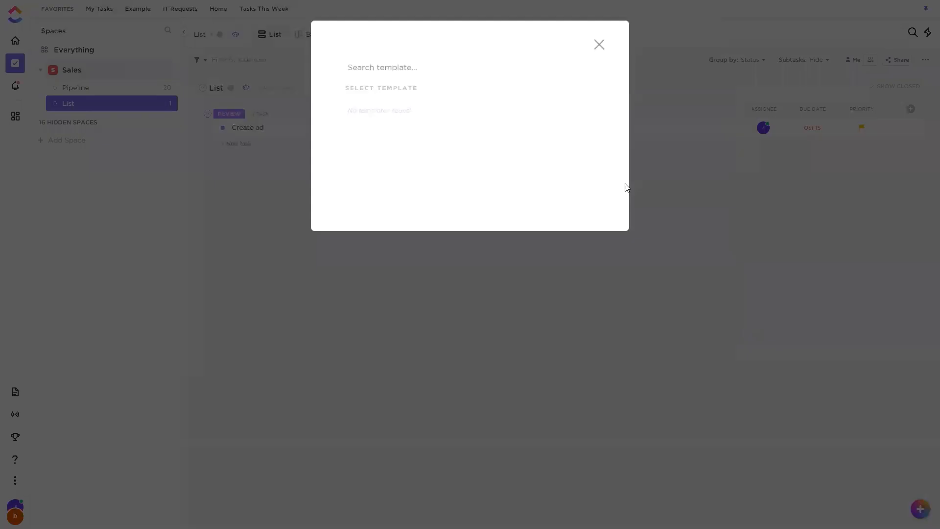
click(370, 275)
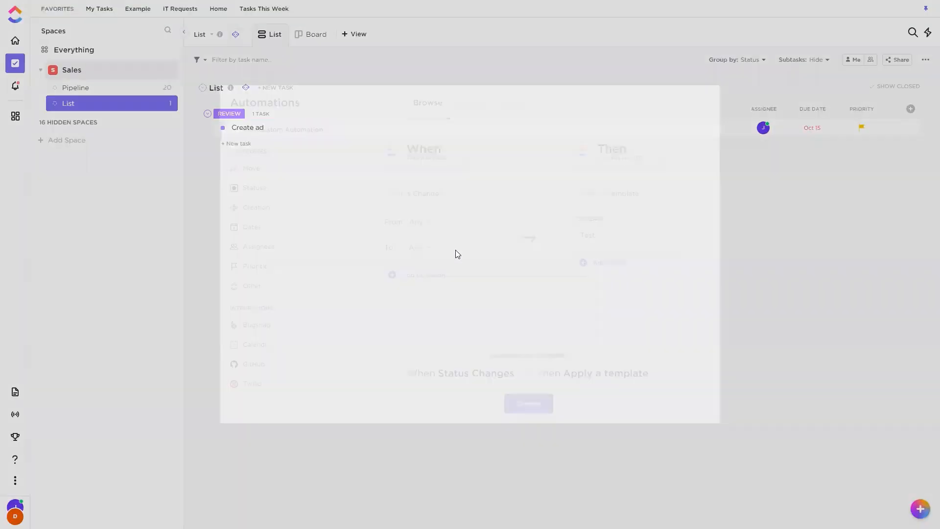
click(536, 334)
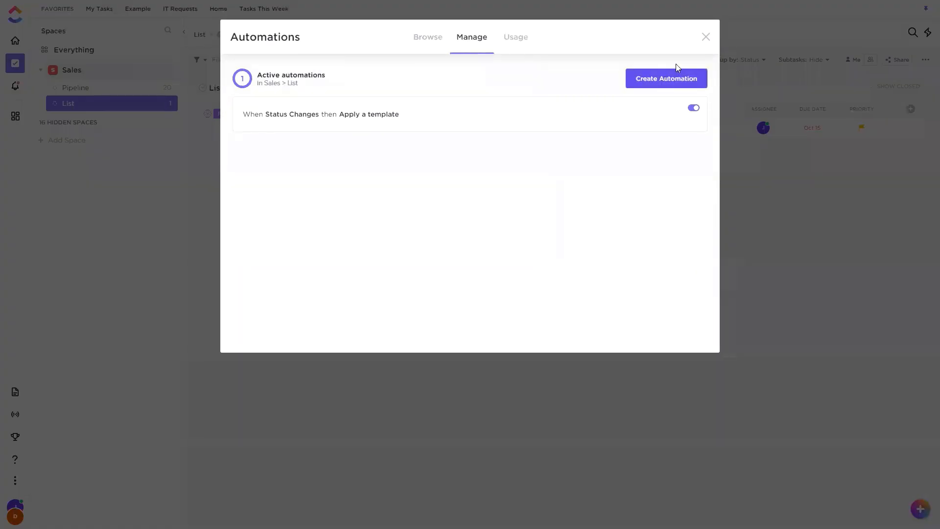
click(710, 40)
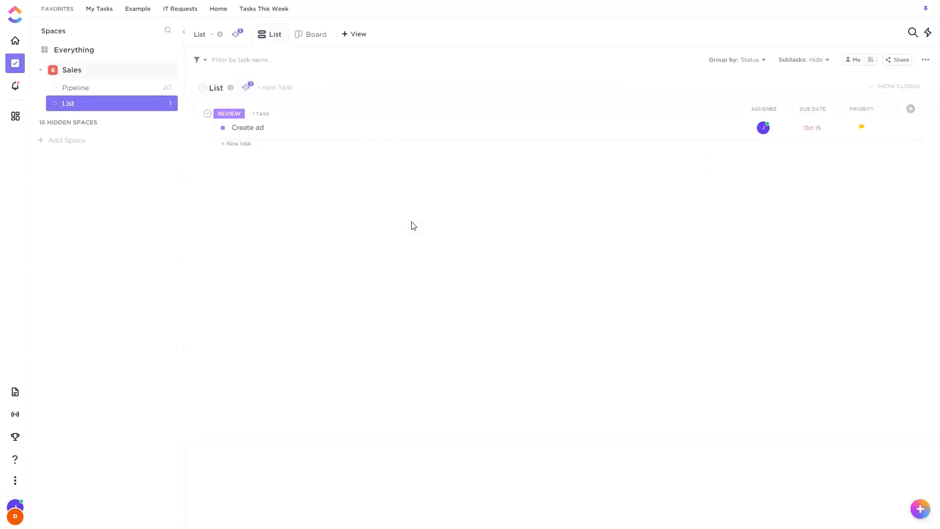
Change the Create ad task's status to To Do, and check its details and activity for the automation's effect.
click(222, 128)
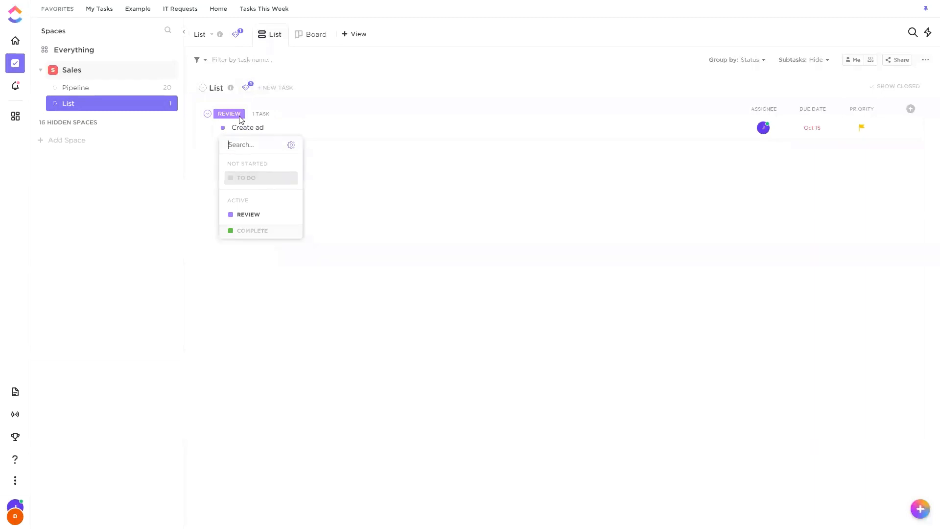
click(245, 178)
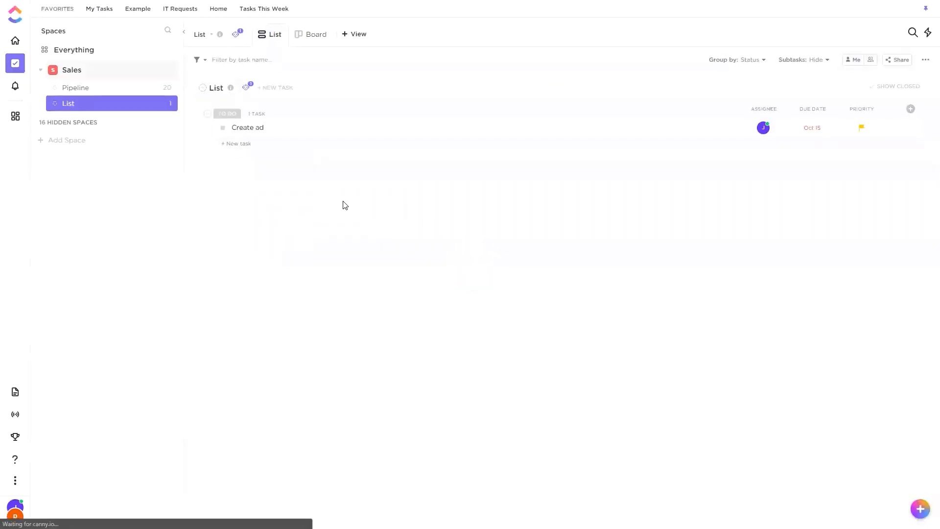
click(405, 127)
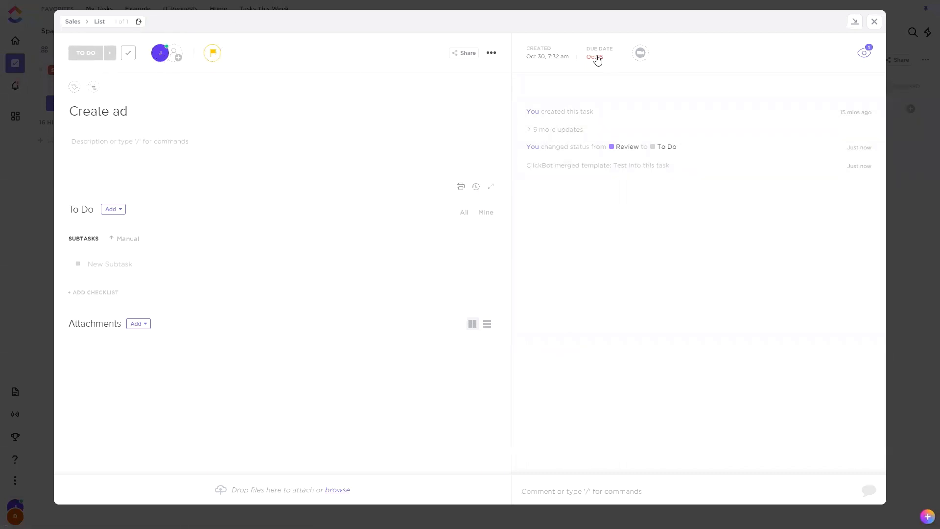
mouse_move(603, 84)
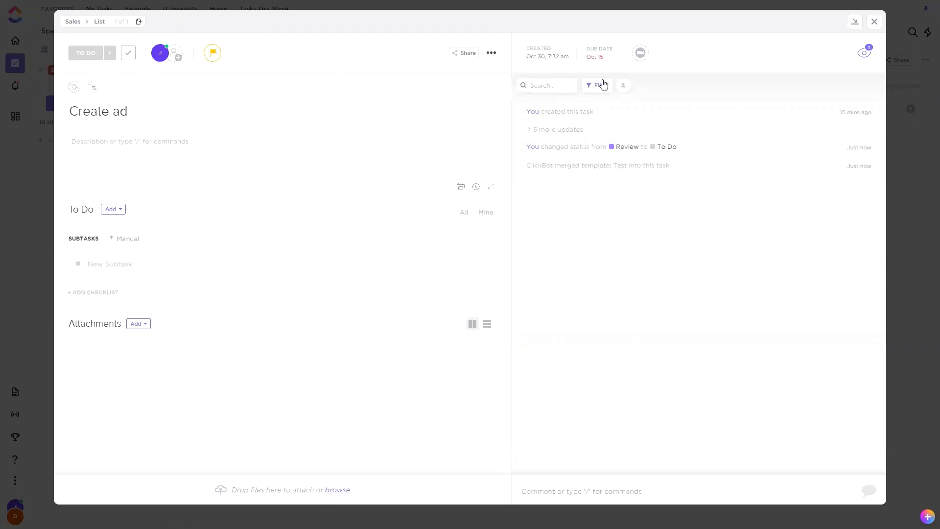
key(Escape)
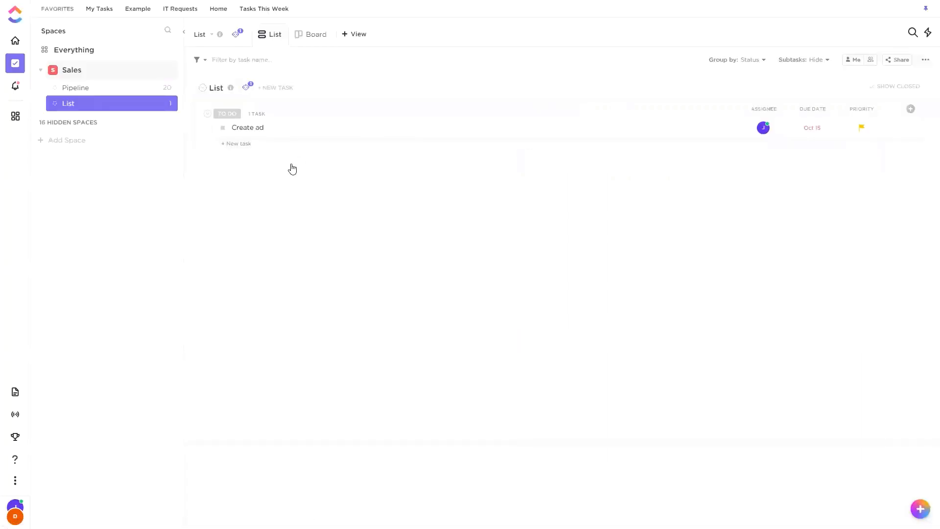
Reopen the Create ad task and add a checklist with the entries Item 1 and Item 2.
click(372, 135)
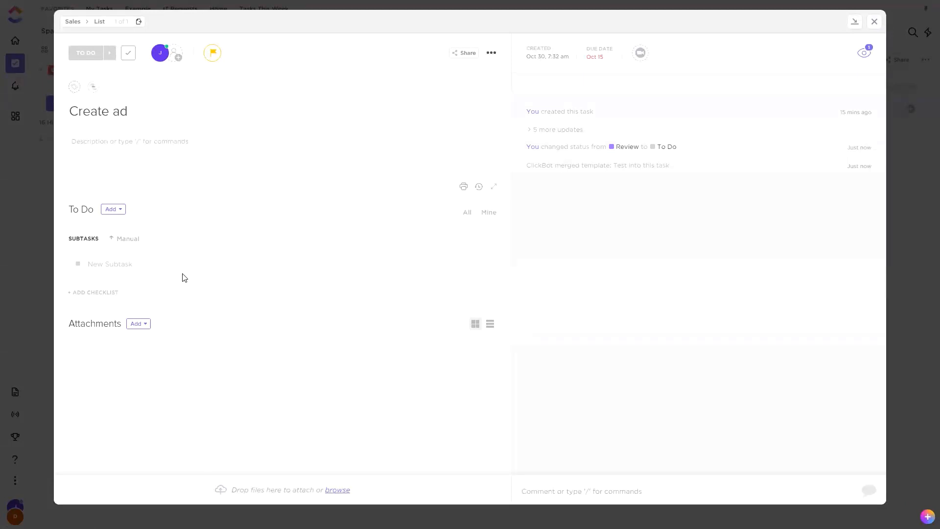
click(93, 293)
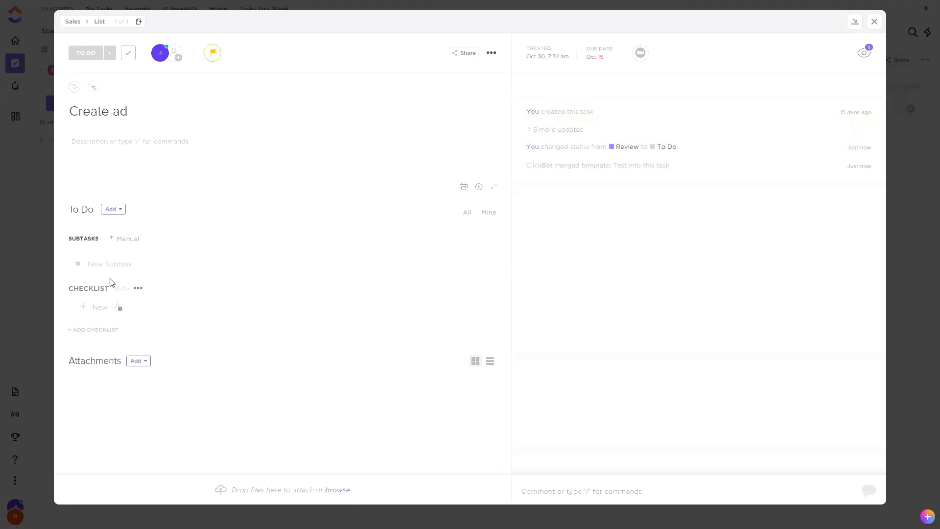
key(Return)
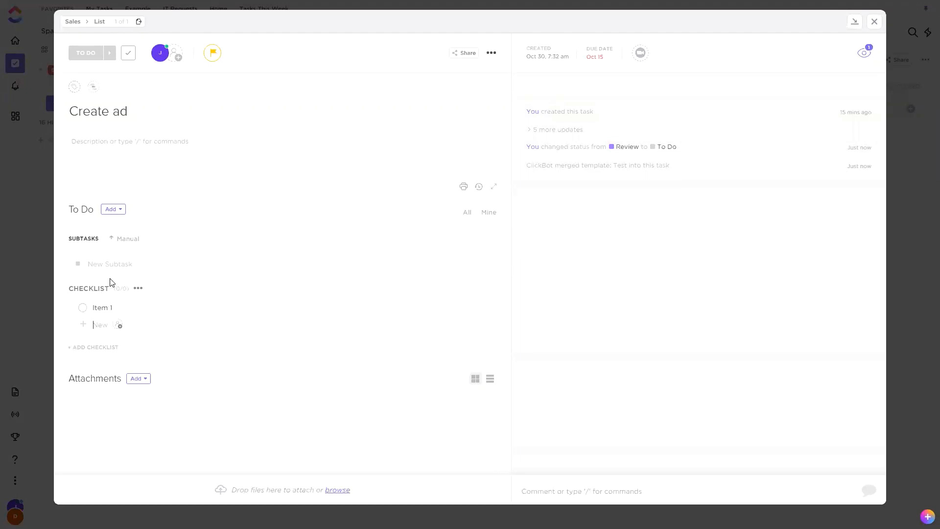
text(Item 2)
key(Return)
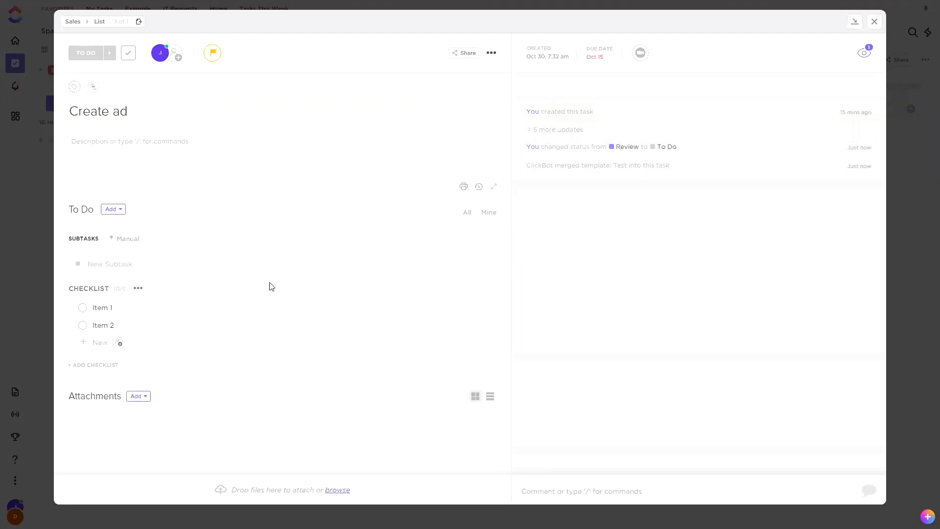
Save the Create ad task as a new template named Checklists, shared with everyone and custom-importing only Checklists, and close the task.
click(491, 53)
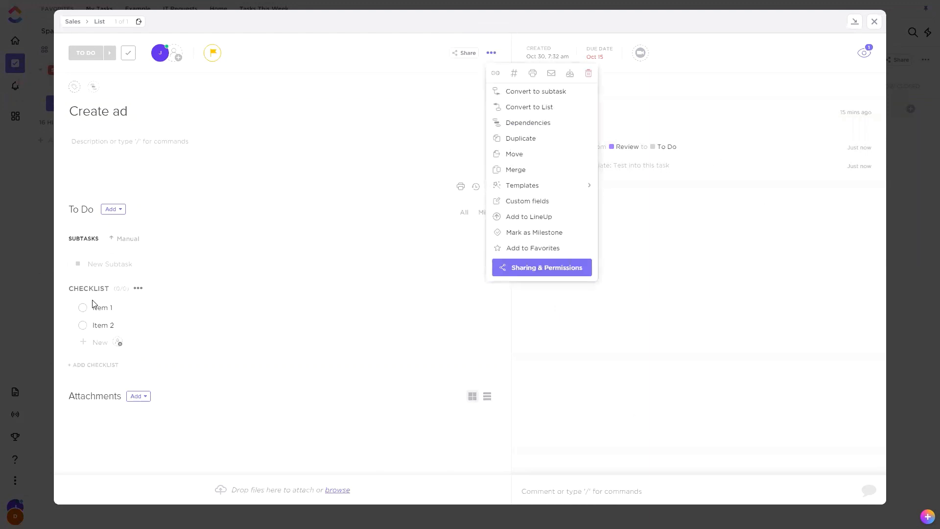
mouse_move(551, 191)
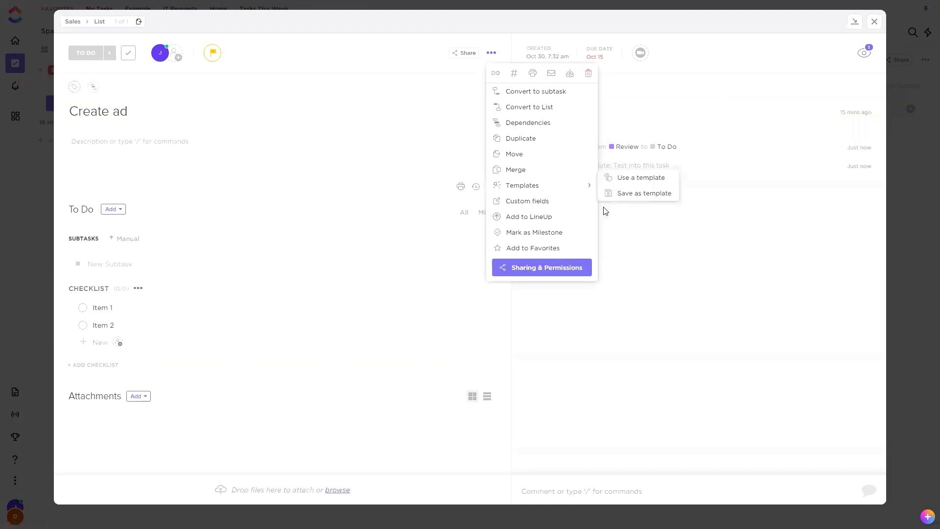
click(637, 194)
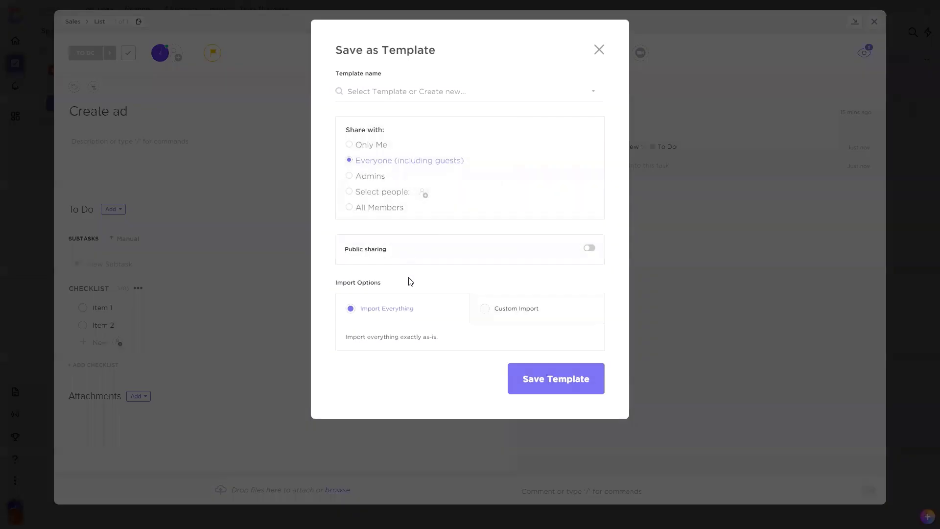
click(516, 308)
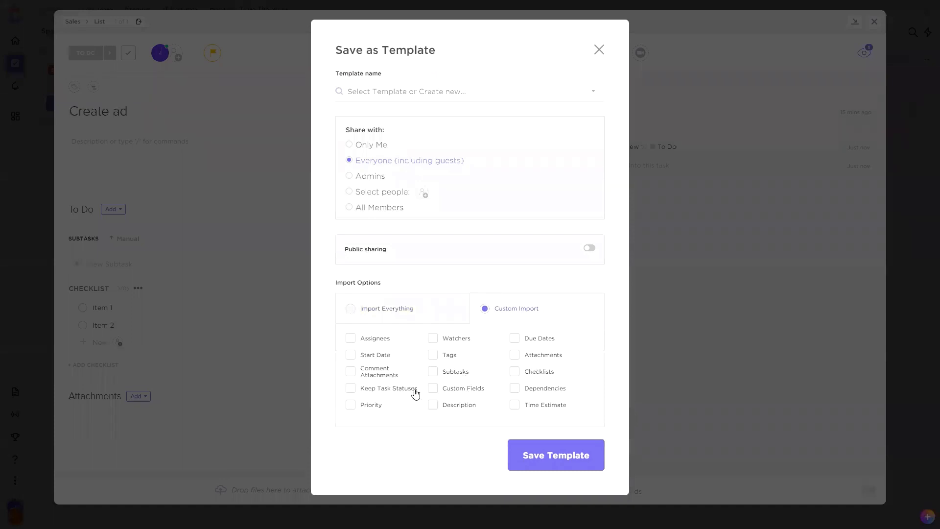
click(521, 372)
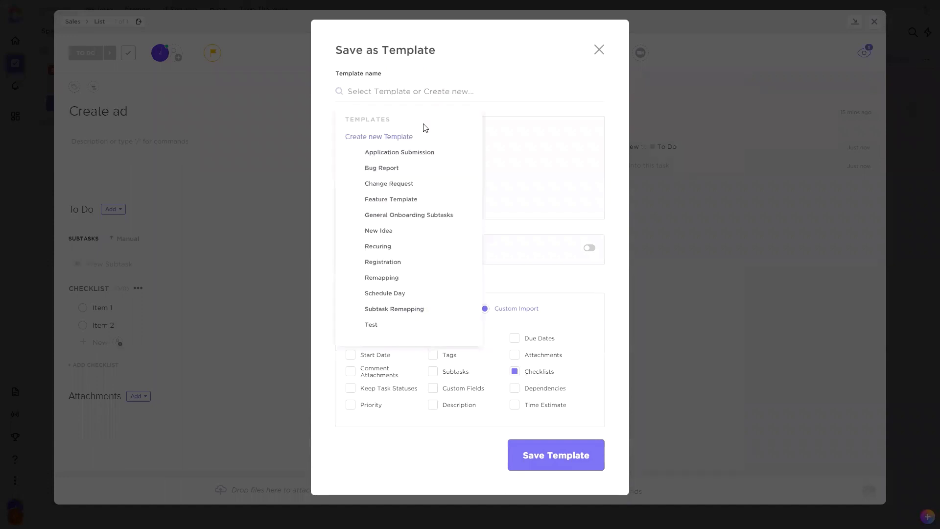
text(Checklist)
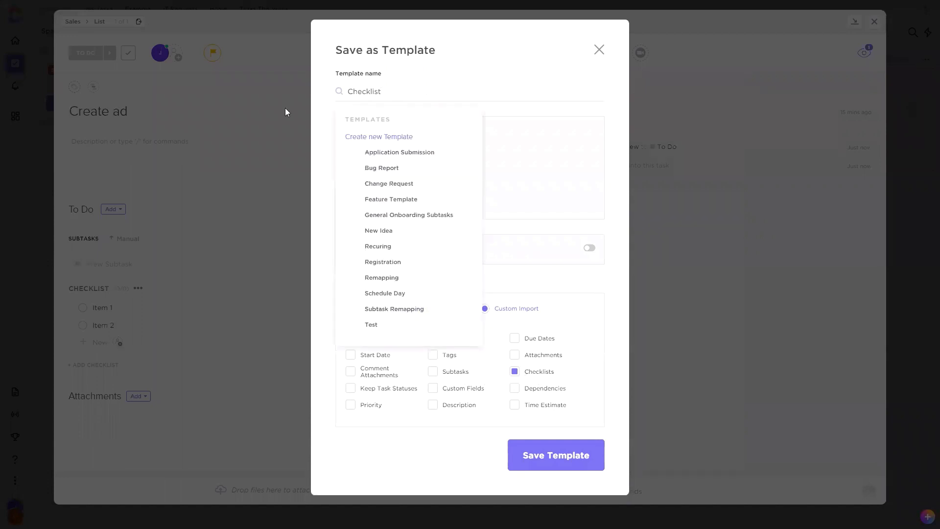
text(s)
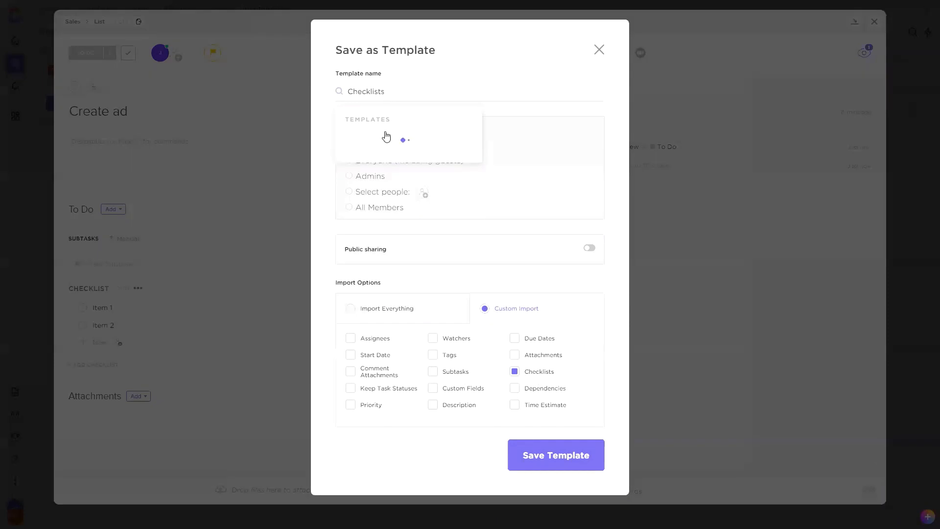
click(386, 136)
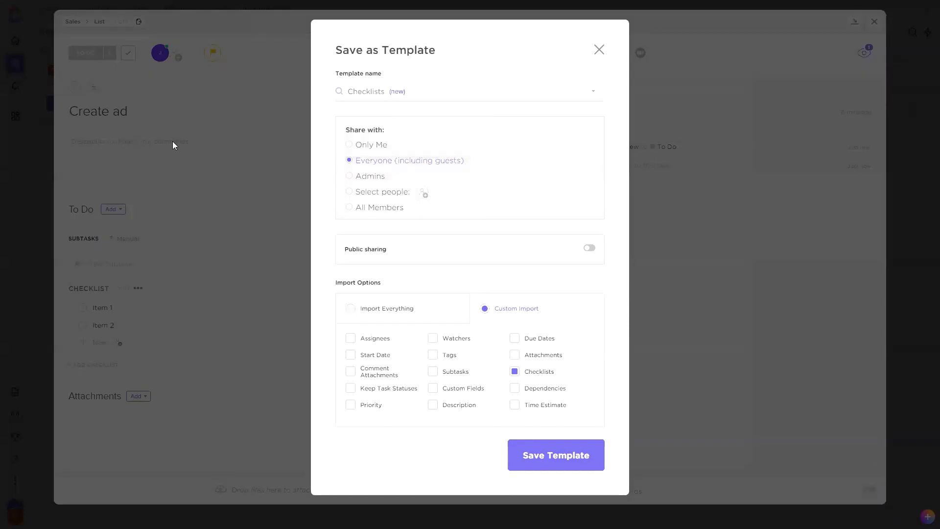
click(556, 457)
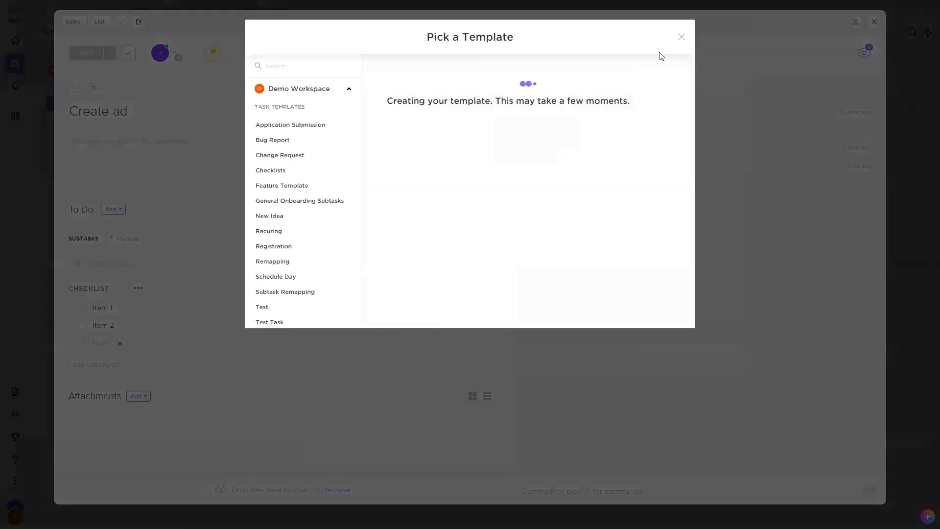
click(679, 38)
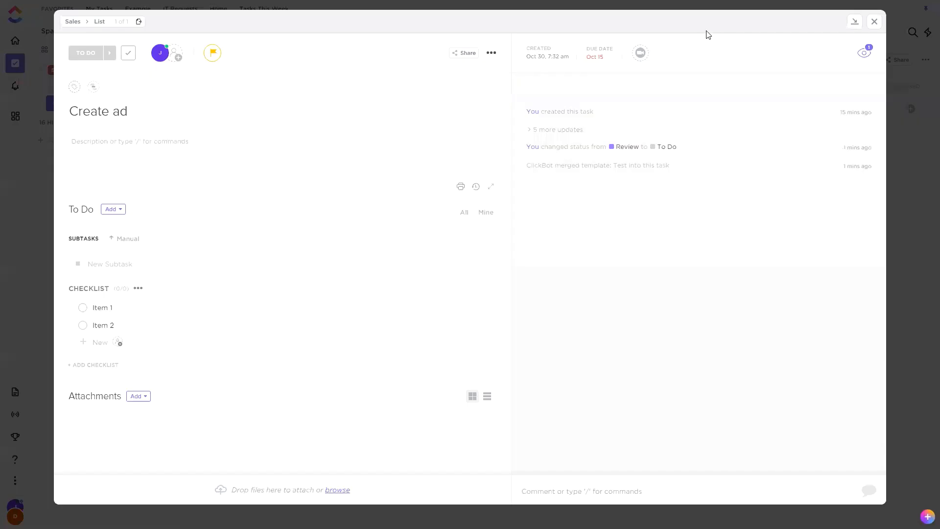
click(874, 22)
Create an automation in the list named List that applies the Checklists template when the status changes.
click(246, 87)
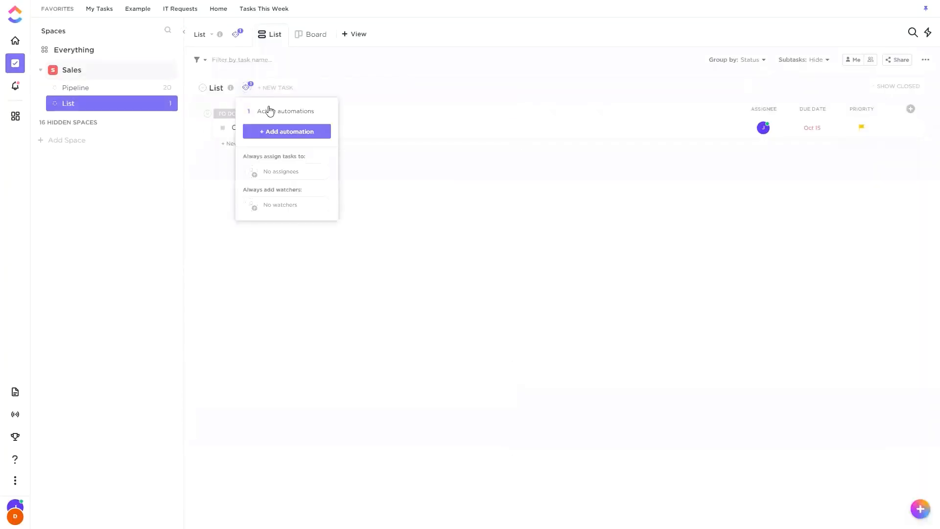
click(274, 130)
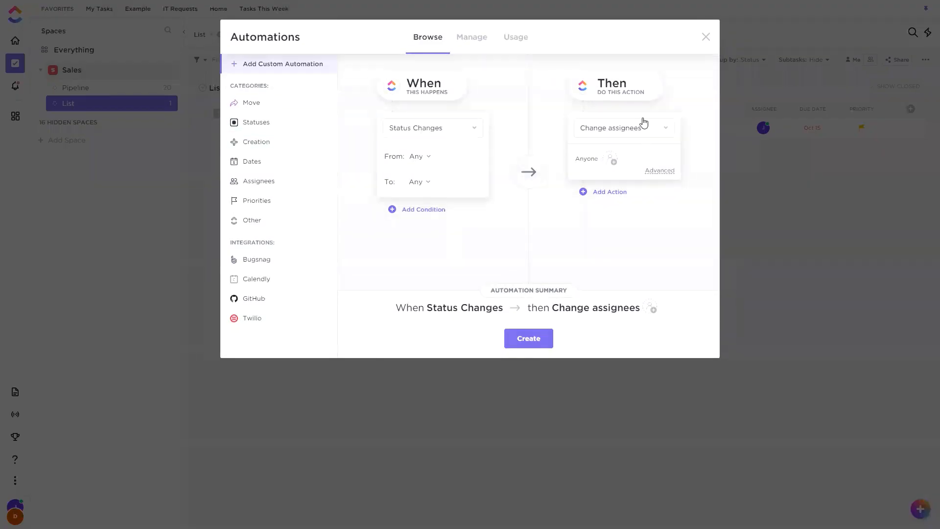
click(645, 123)
scroll(612, 329, down, 3)
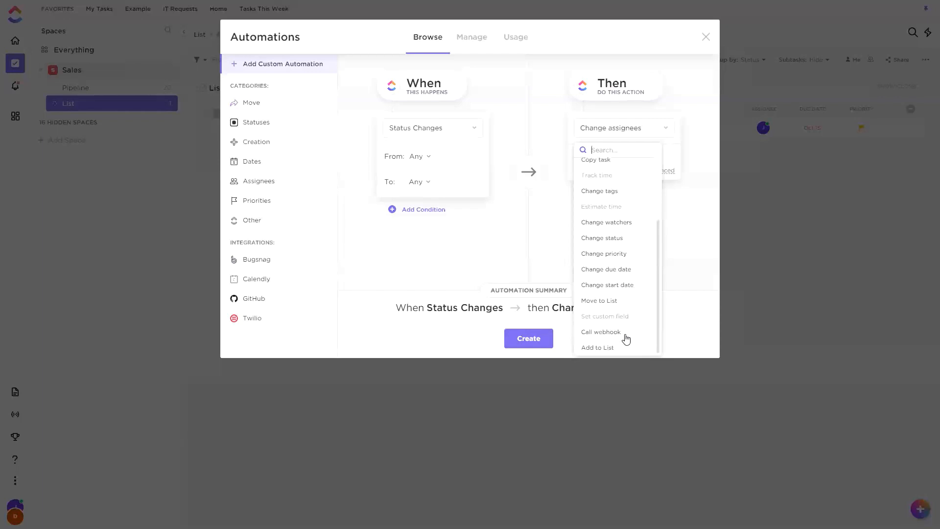
scroll(630, 285, up, 5)
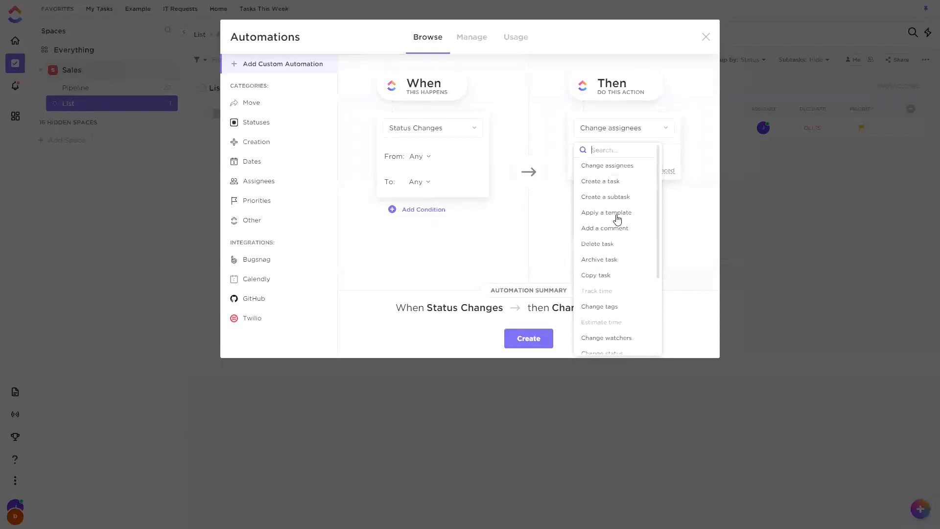
click(615, 217)
click(593, 175)
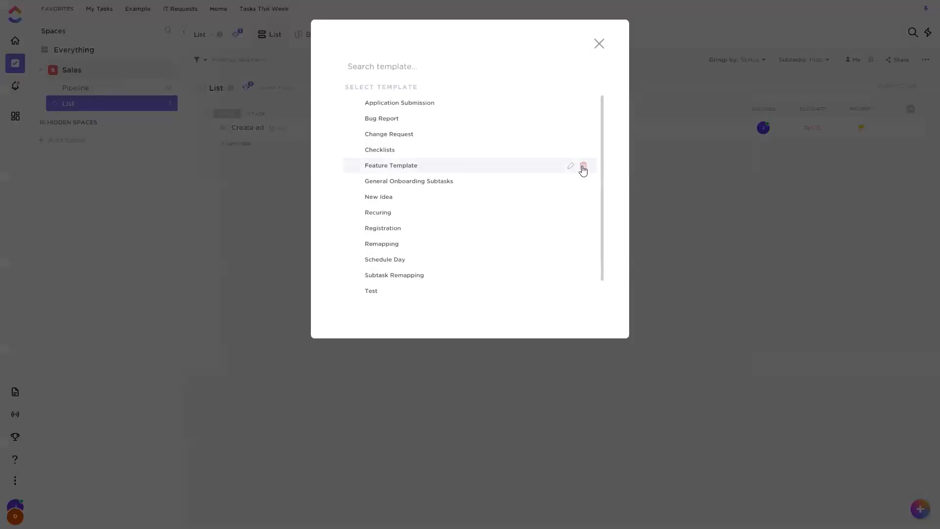
scroll(448, 166, down, 2)
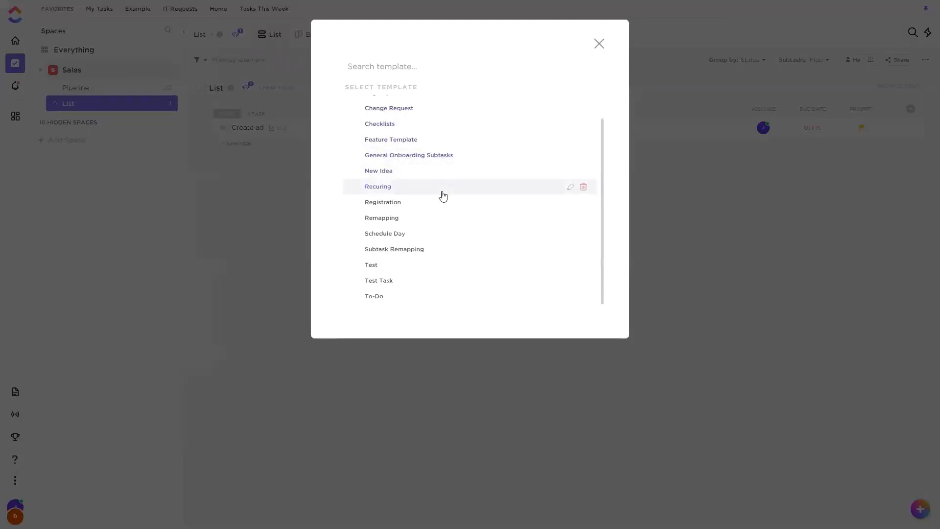
scroll(440, 188, up, 2)
click(384, 151)
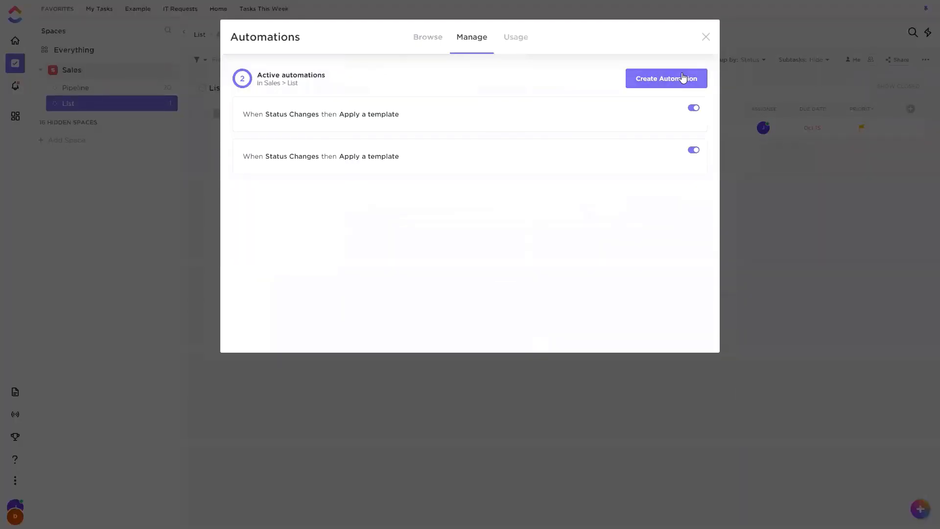
Limit the Checklists automation to status changes to Review, delete the other template automation, and close the automations window.
mouse_move(584, 149)
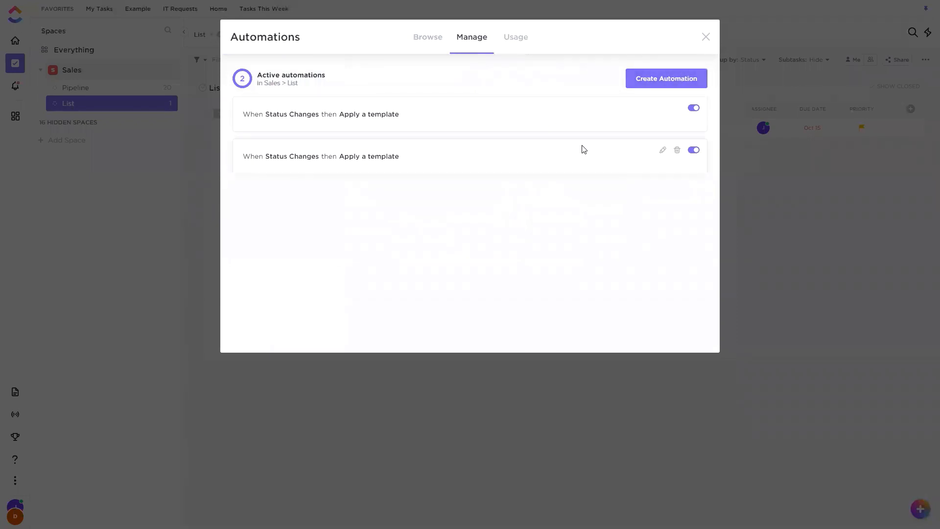
click(662, 149)
click(303, 182)
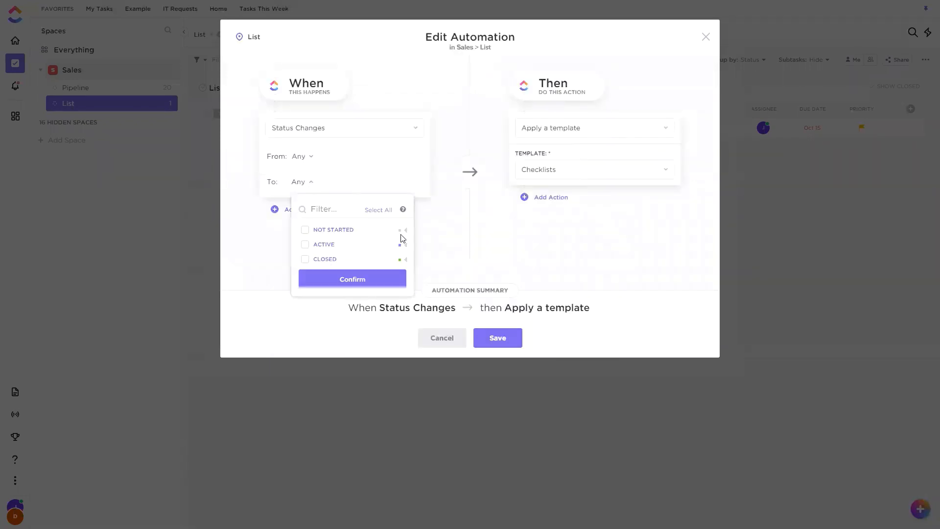
click(306, 258)
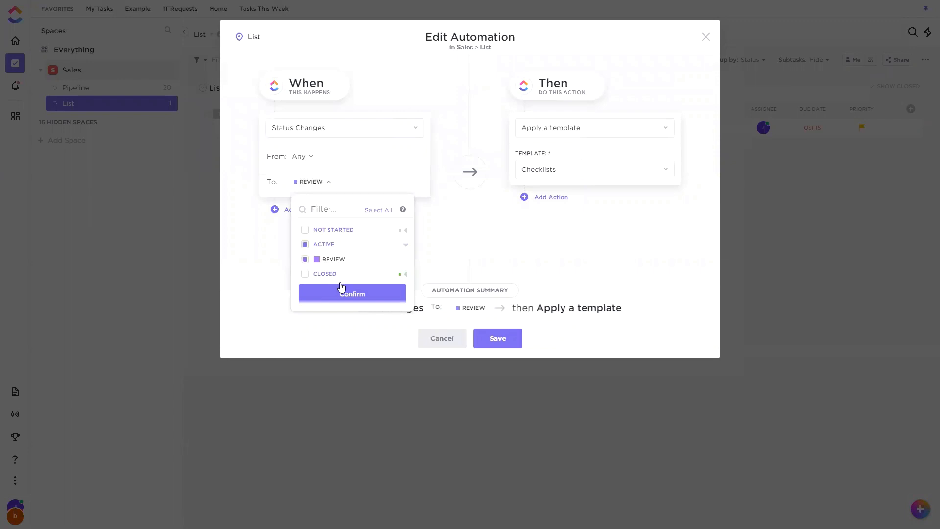
click(350, 290)
click(495, 338)
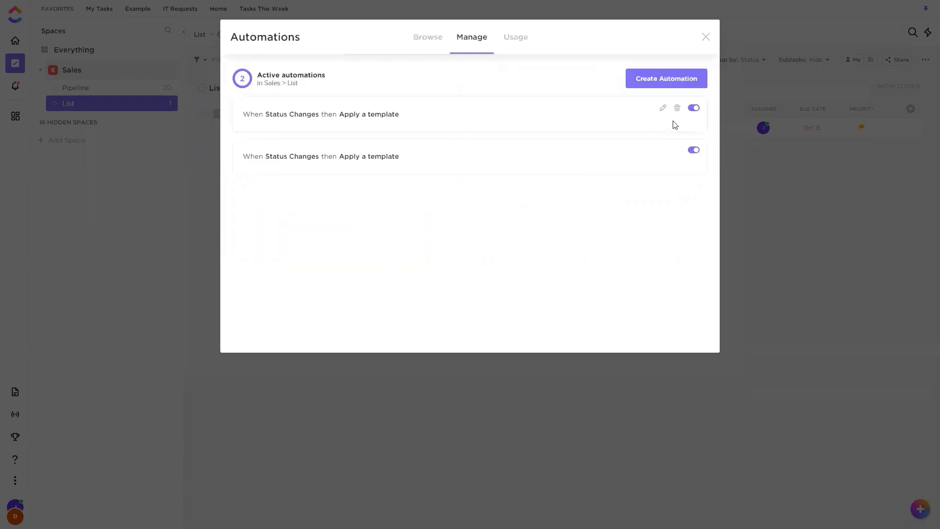
click(677, 108)
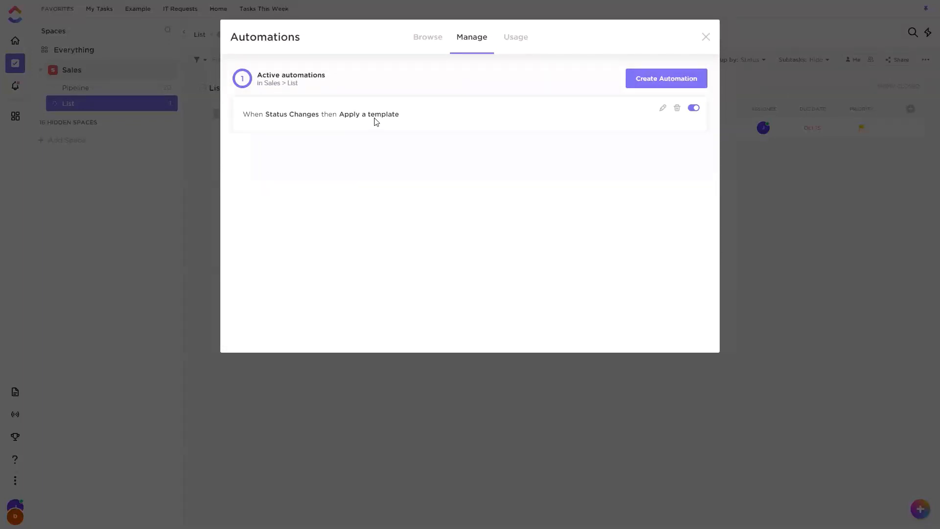
click(704, 36)
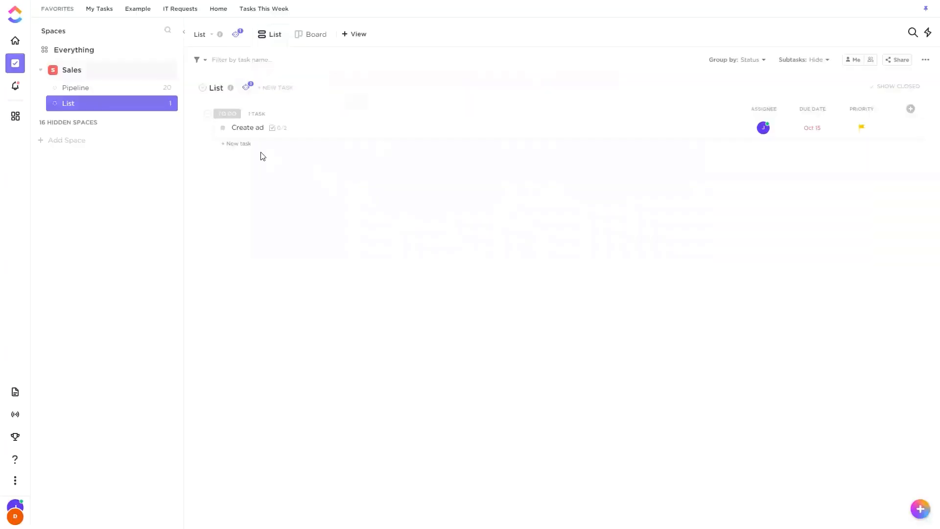
Change the Create ad task's status to Review, and check its checklists and activity for the automation's effect.
click(223, 128)
click(245, 214)
click(365, 133)
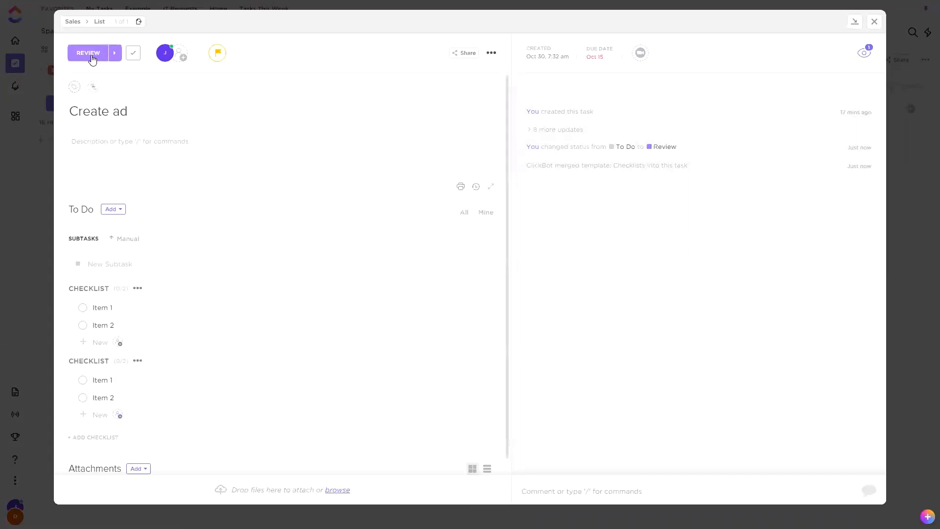
click(90, 54)
click(572, 271)
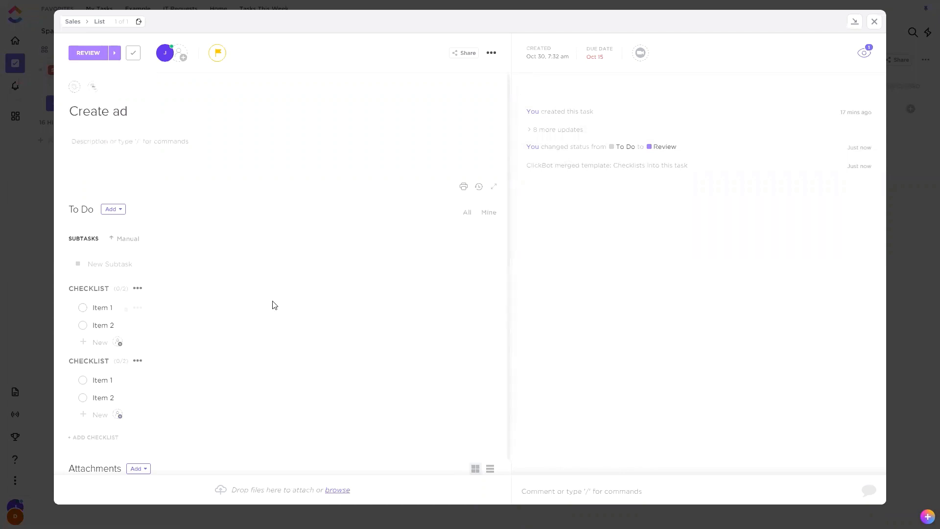
click(874, 21)
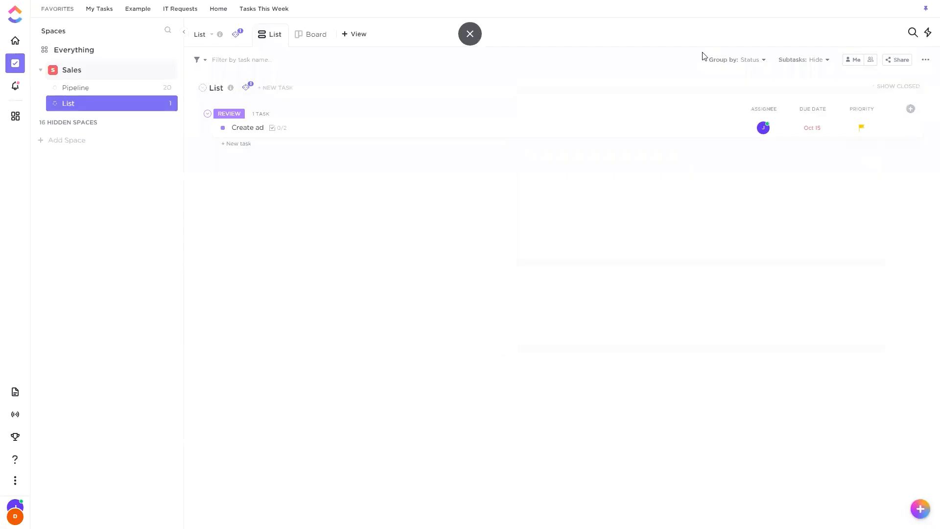
Draft an automation with the trigger All checklists resolved and the action Apply a template, and discard it.
click(246, 87)
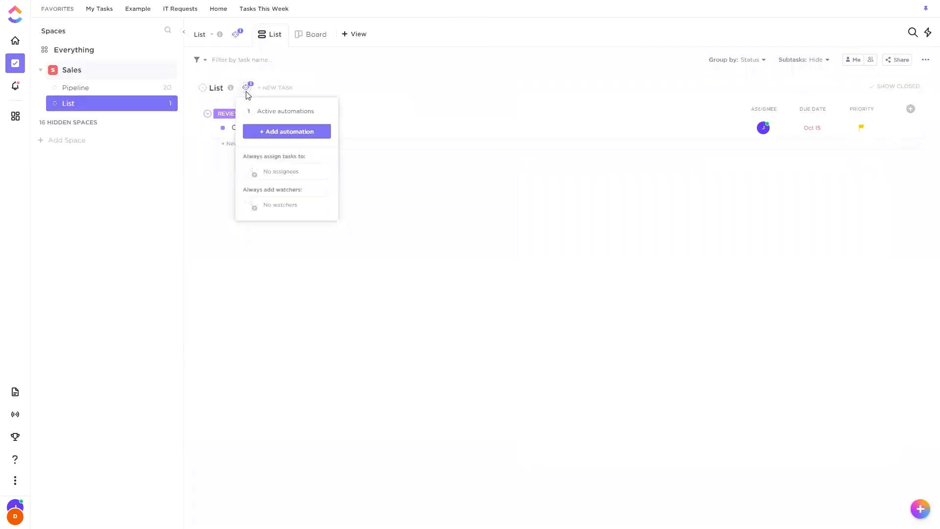
click(291, 131)
click(439, 135)
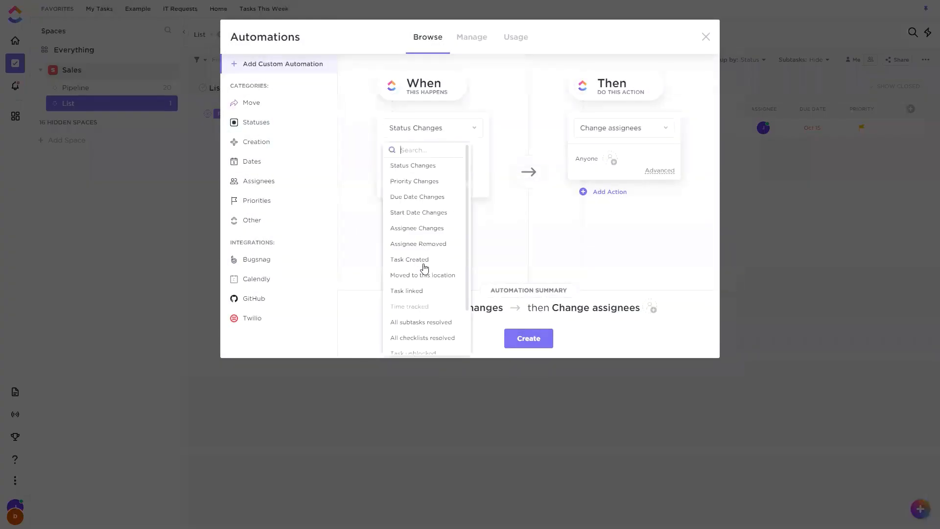
scroll(435, 293, down, 2)
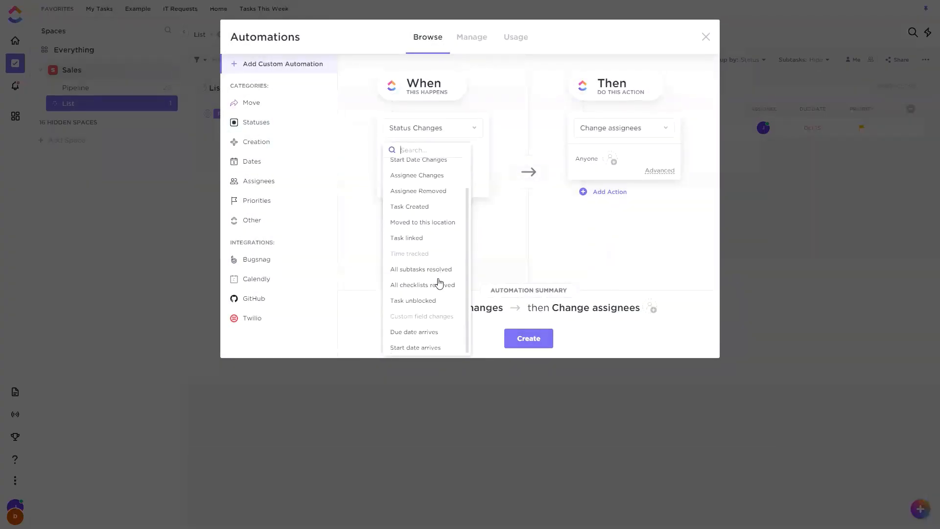
click(420, 285)
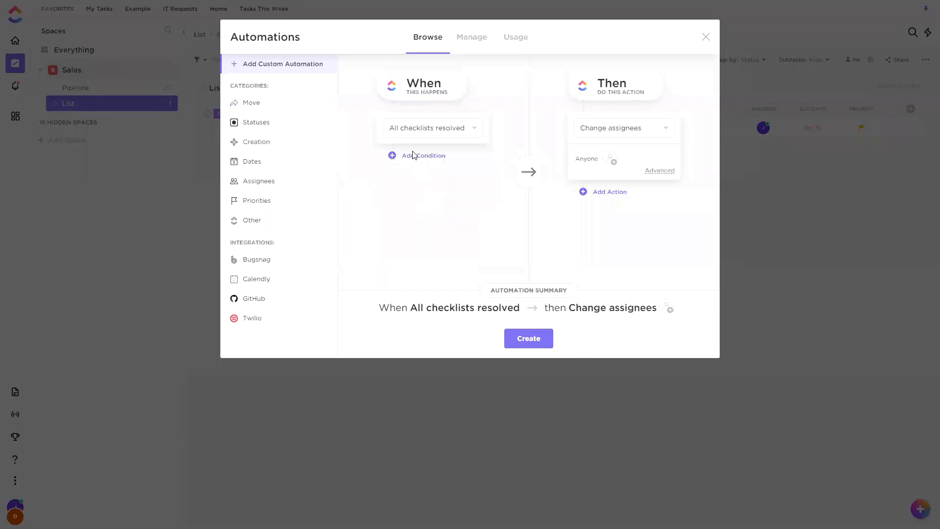
click(611, 133)
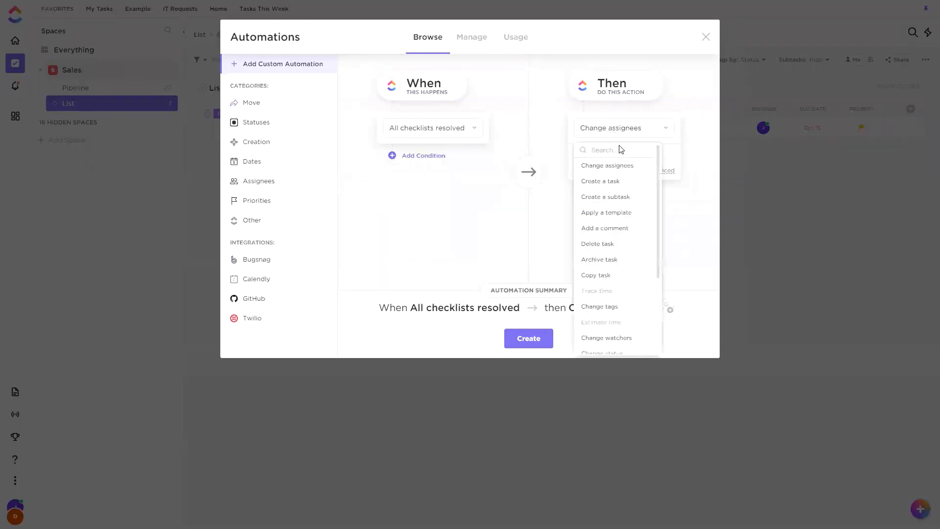
click(620, 216)
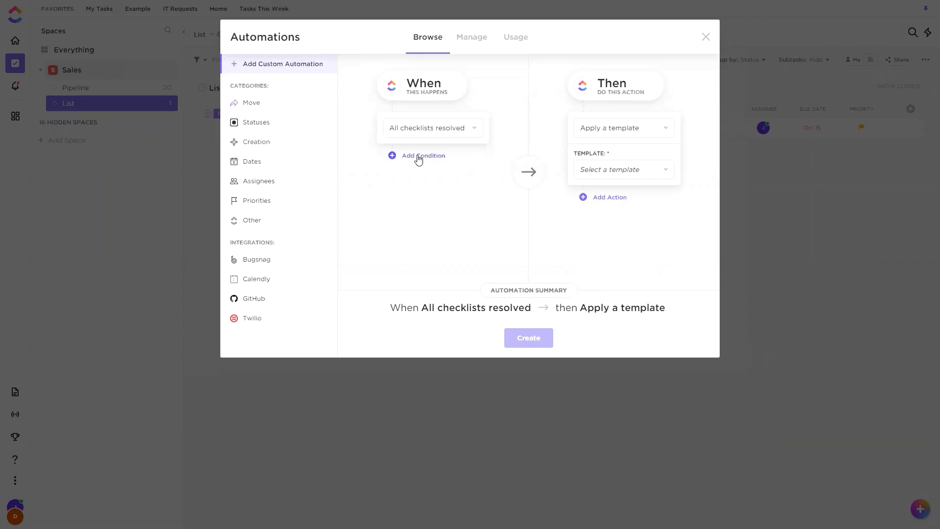
click(707, 38)
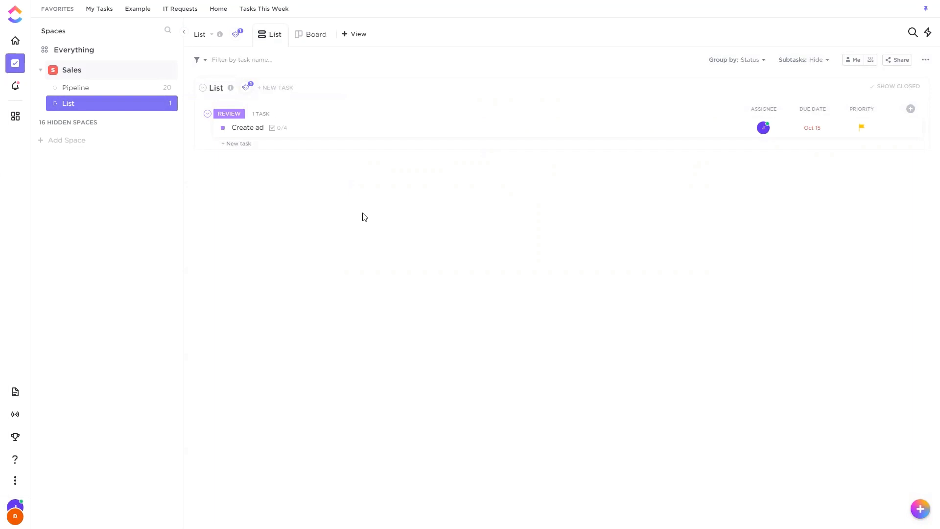
Start a new automation for the list named List with the trigger Due date arrives.
click(249, 88)
click(277, 132)
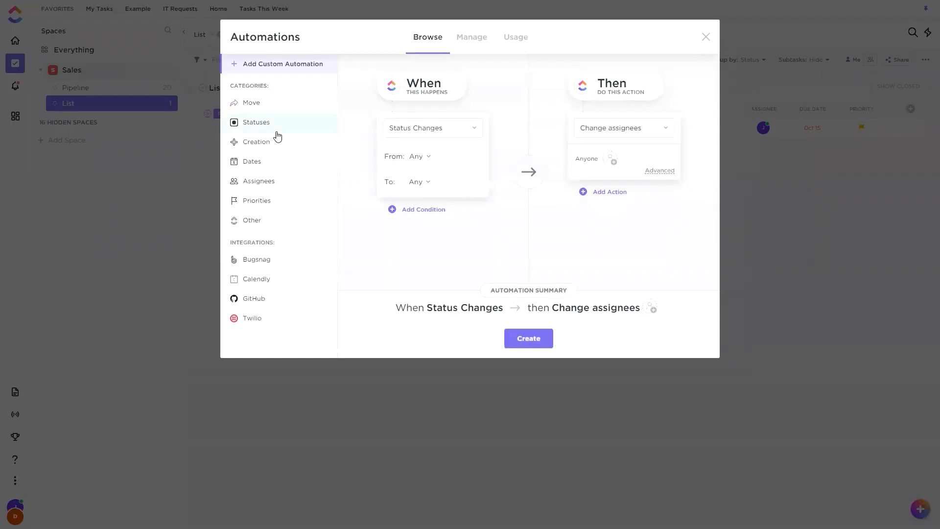
click(450, 132)
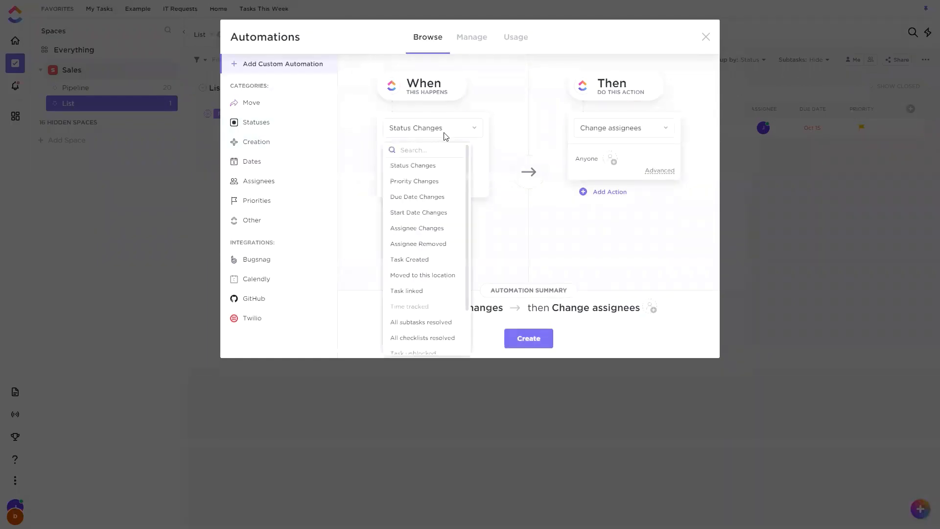
scroll(429, 208, down, 3)
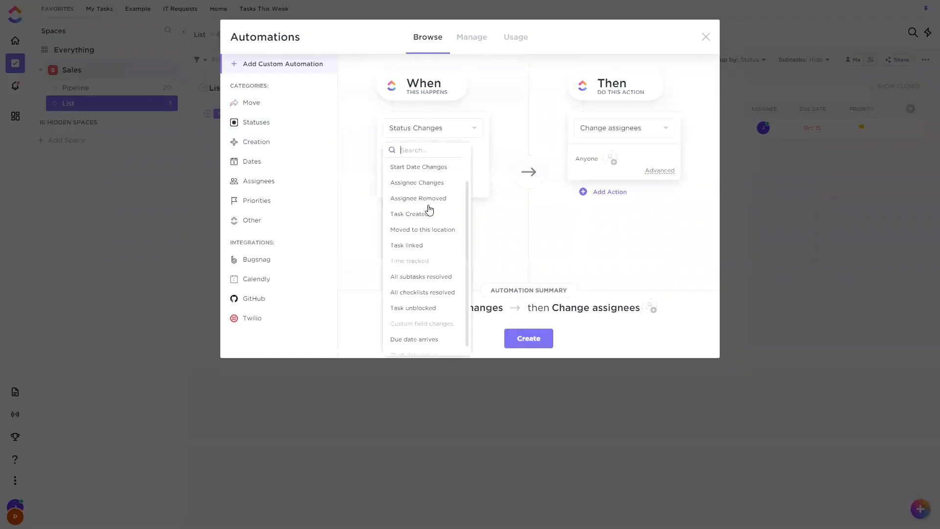
click(426, 336)
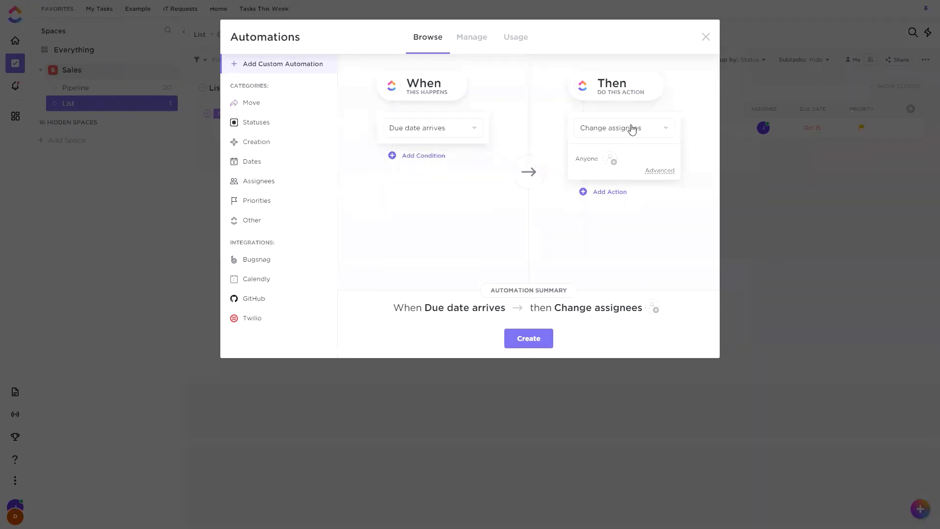
Add a second action to the draft automation, Change due date, set to 7 days from now.
click(616, 196)
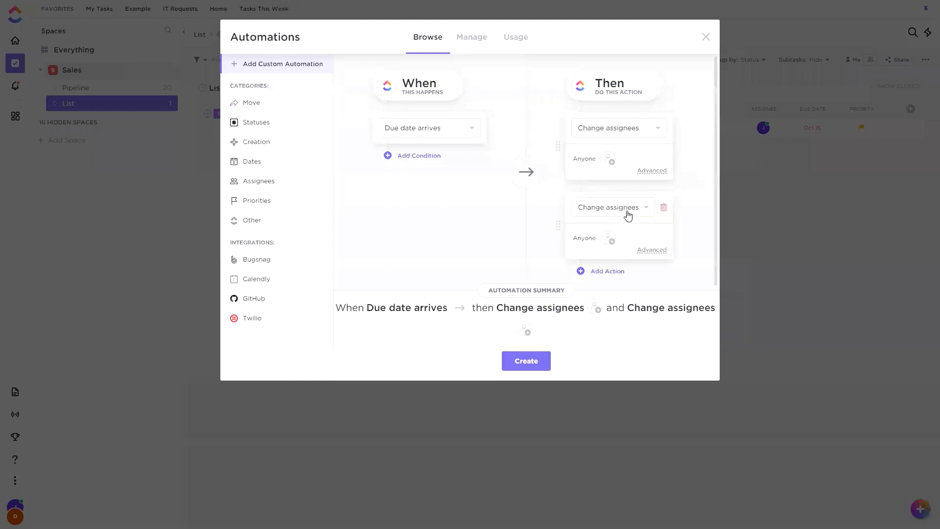
click(626, 212)
scroll(615, 321, down, 2)
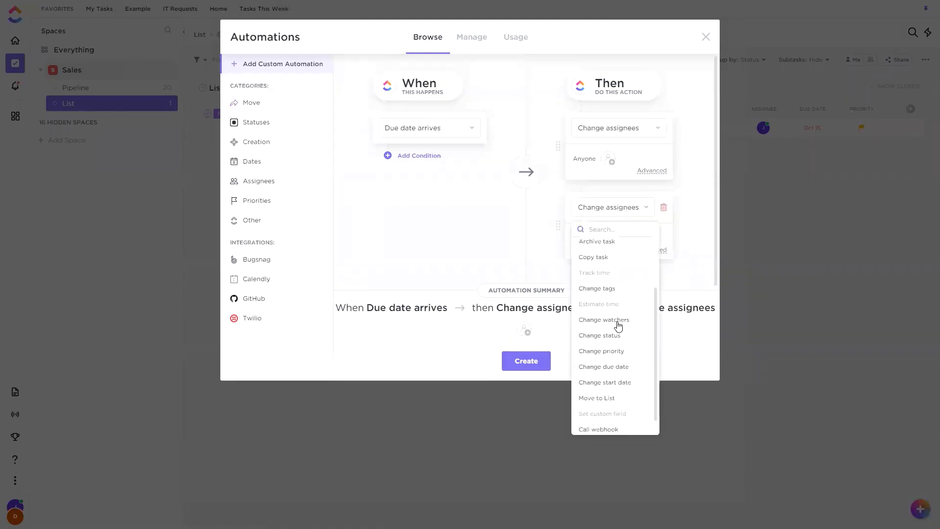
scroll(624, 350, down, 1)
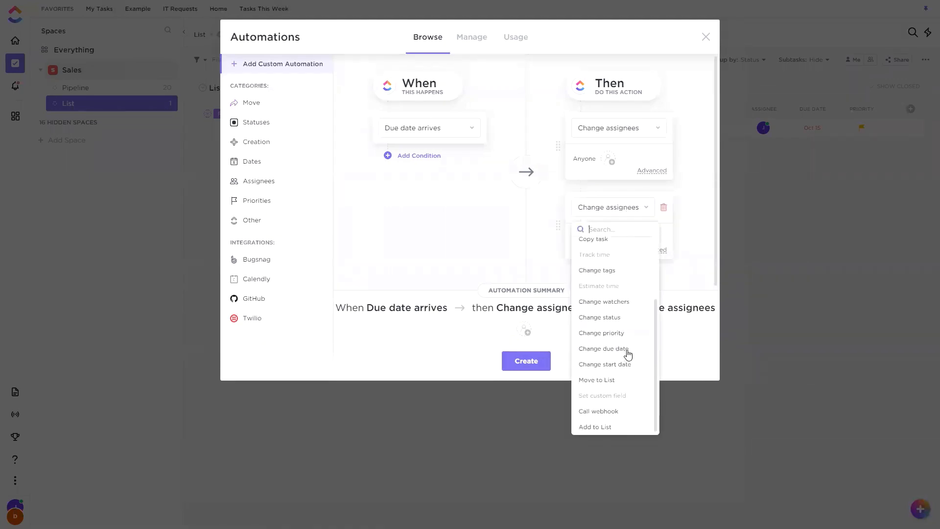
click(624, 351)
scroll(665, 245, down, 1)
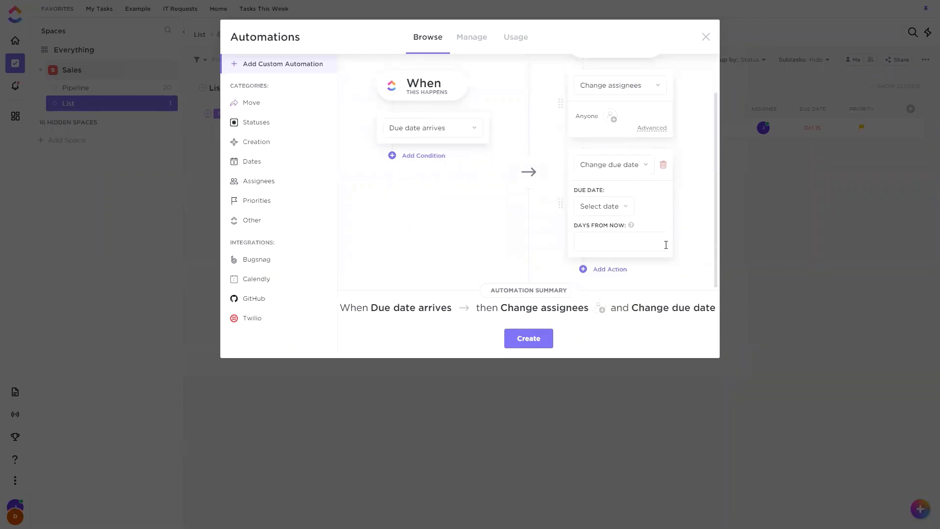
text(7)
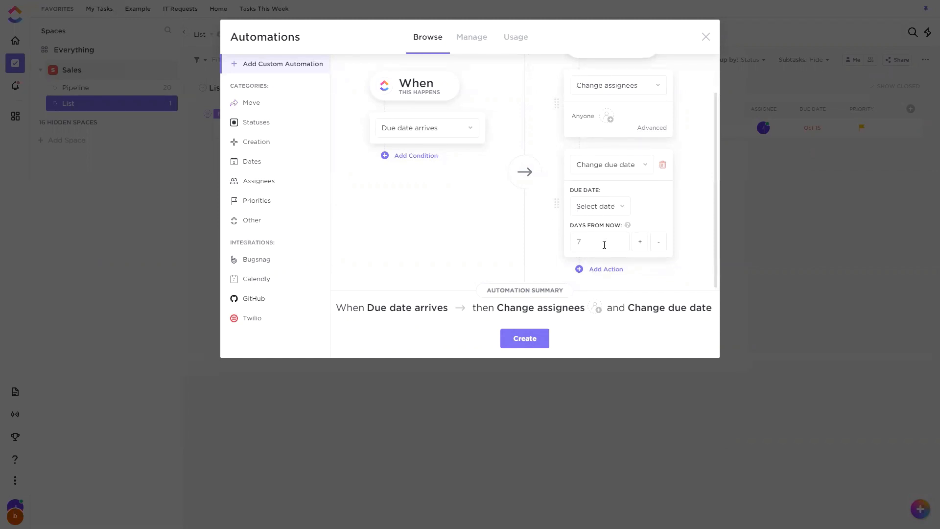
Review the date options for the Change due date action and the list of available triggers.
click(619, 207)
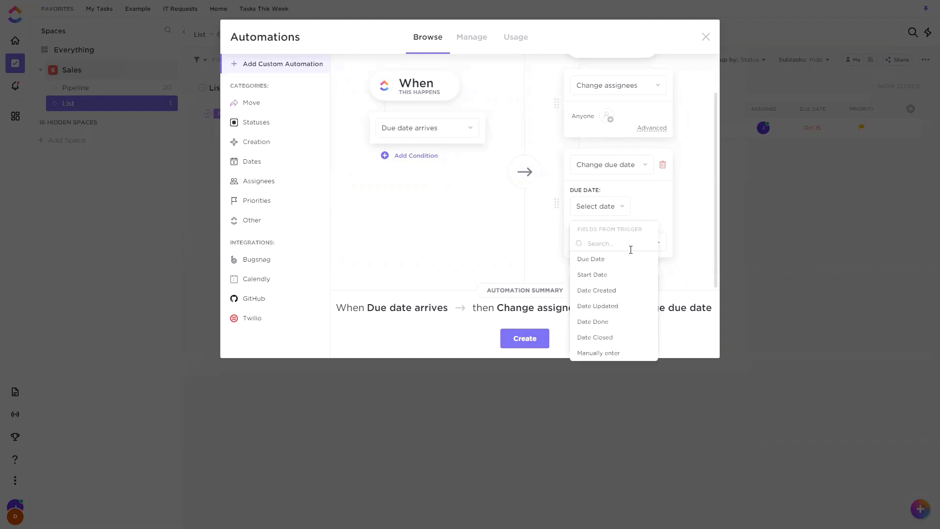
click(662, 221)
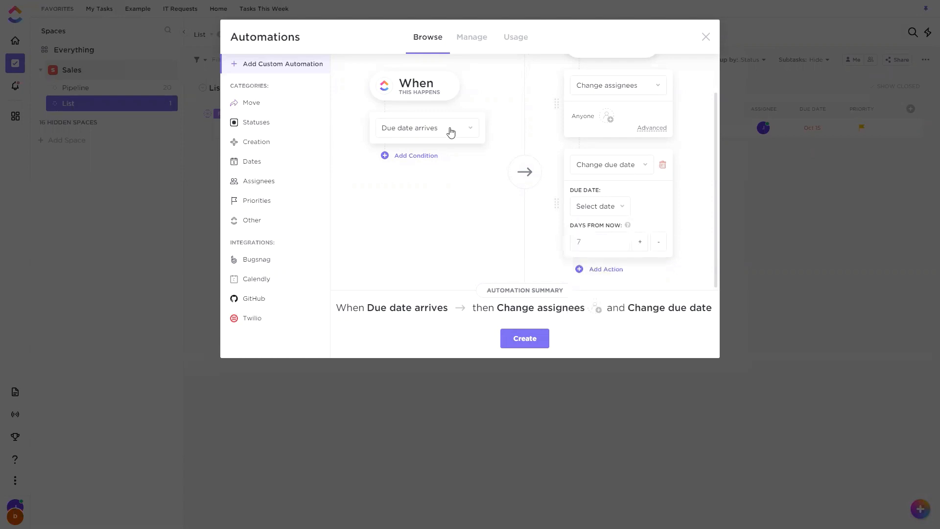
click(451, 128)
scroll(441, 299, down, 2)
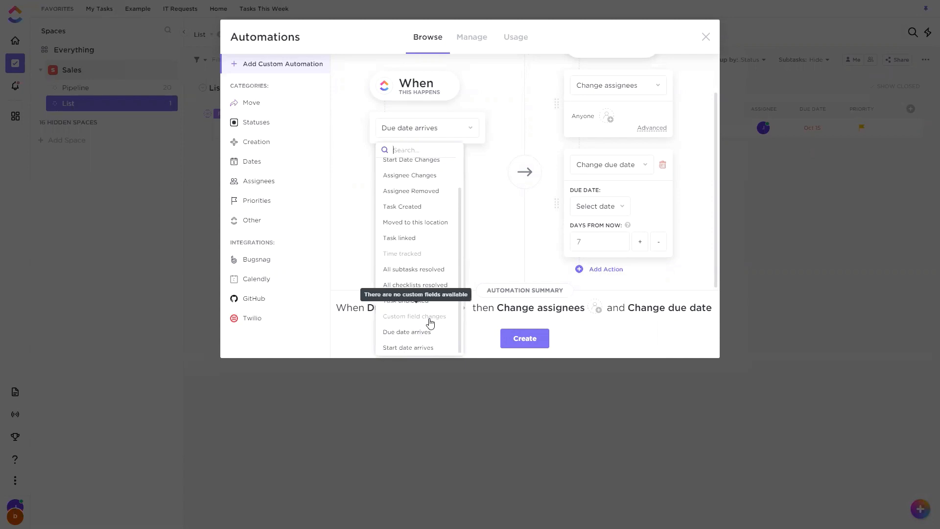
click(511, 234)
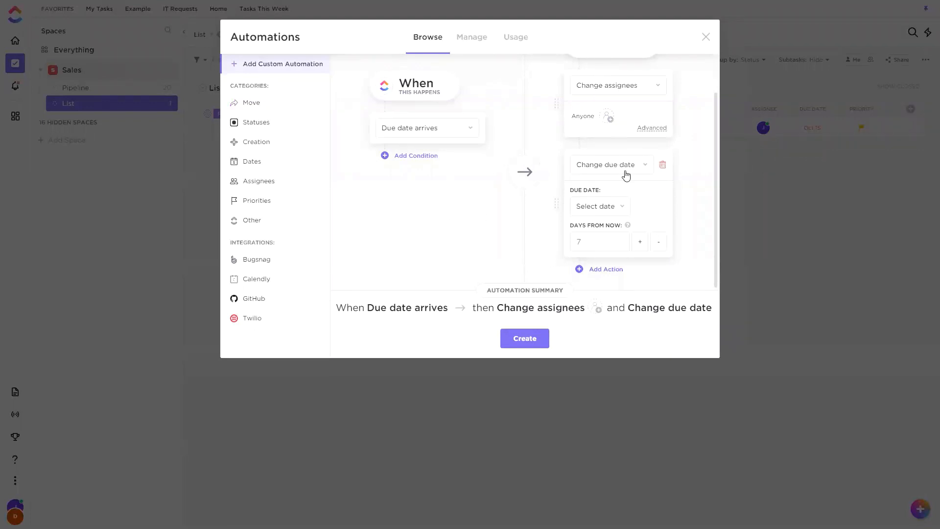
Set the Change due date action to 1 day from now, and discard the draft automation.
double_click(578, 242)
text(1)
click(702, 43)
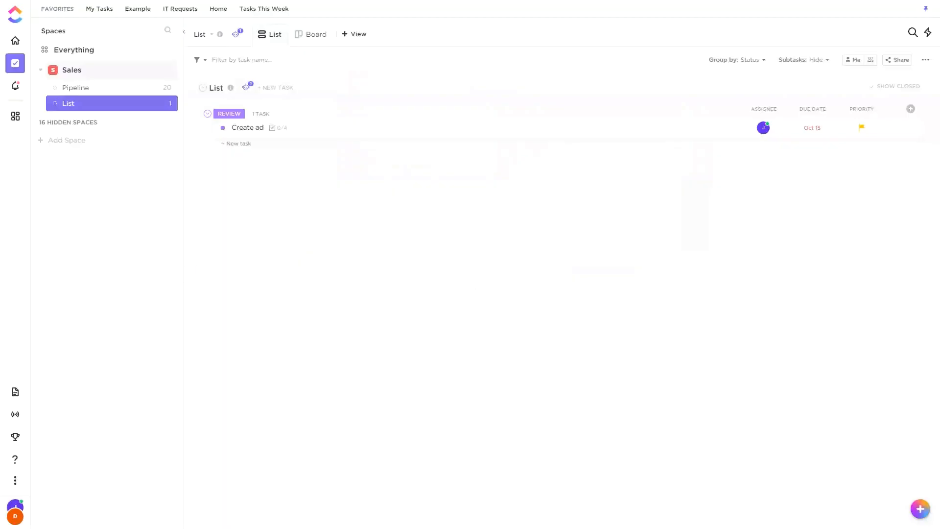
Start a new status-change automation for the list, try the Call webhook action, and replace it with Add a comment.
click(246, 87)
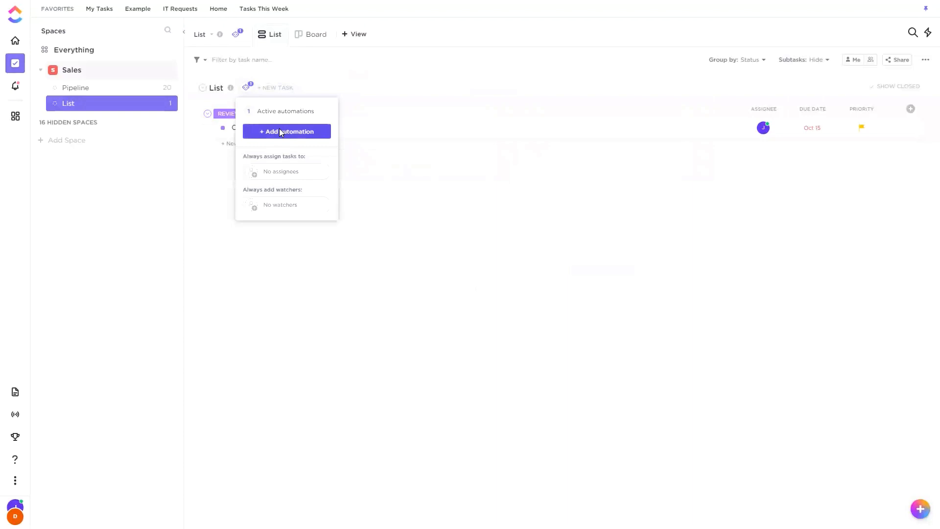
click(279, 132)
click(617, 330)
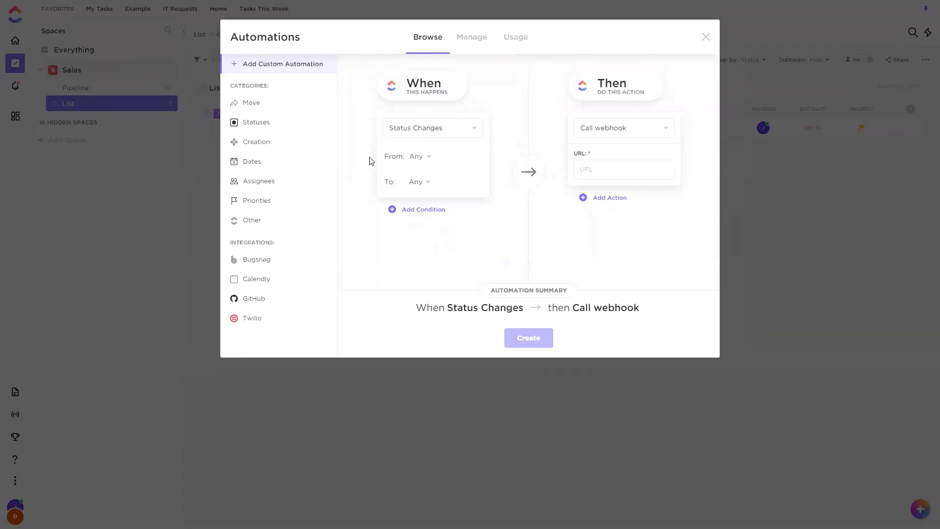
click(600, 130)
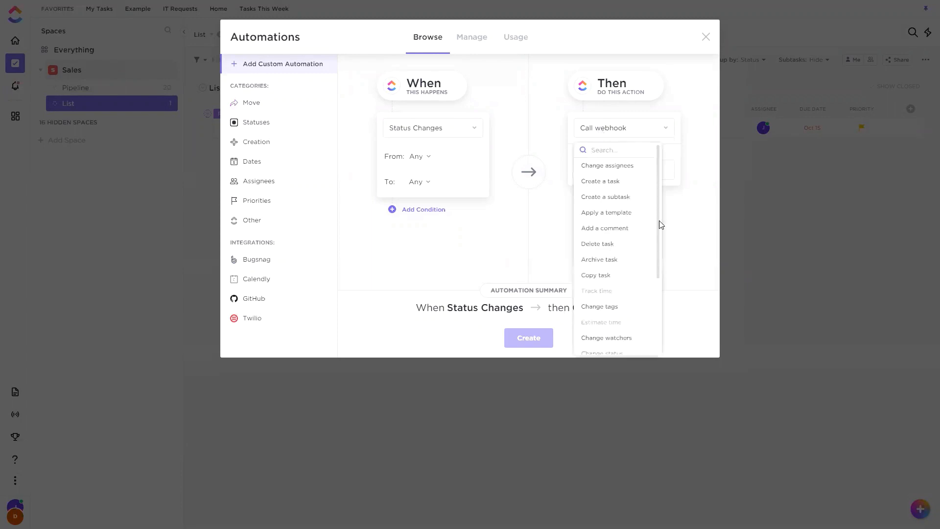
drag(659, 222, 633, 294)
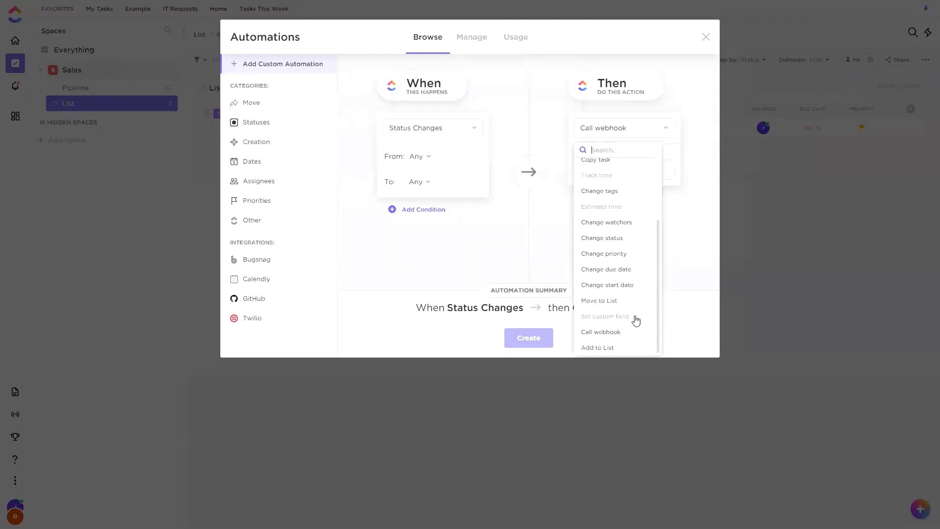
click(709, 243)
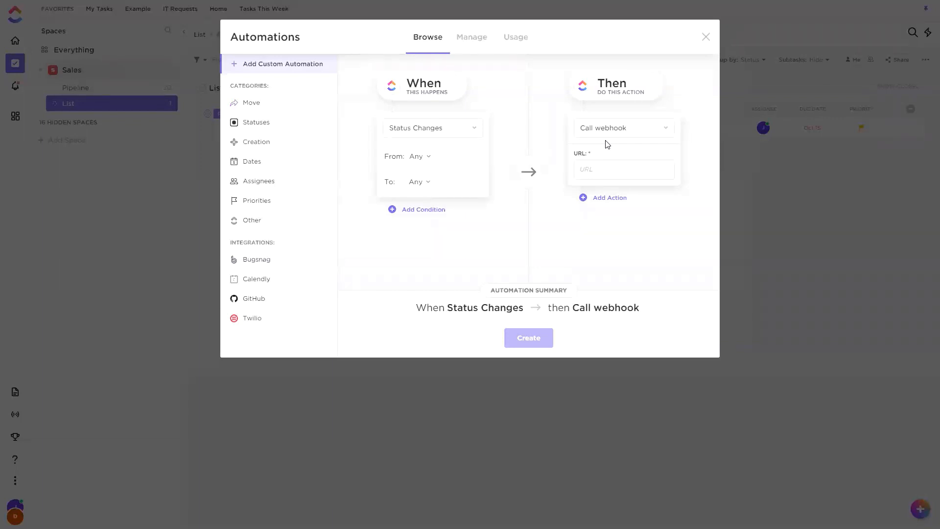
click(641, 129)
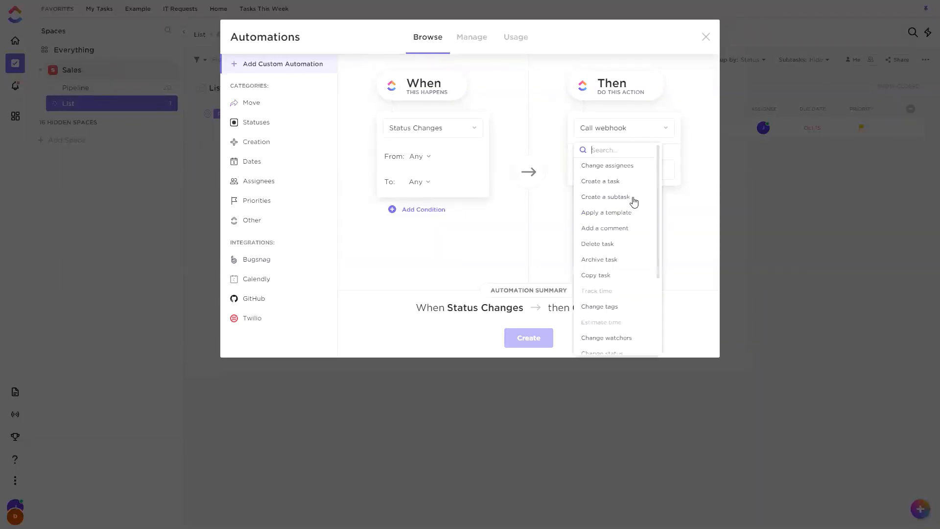
click(615, 230)
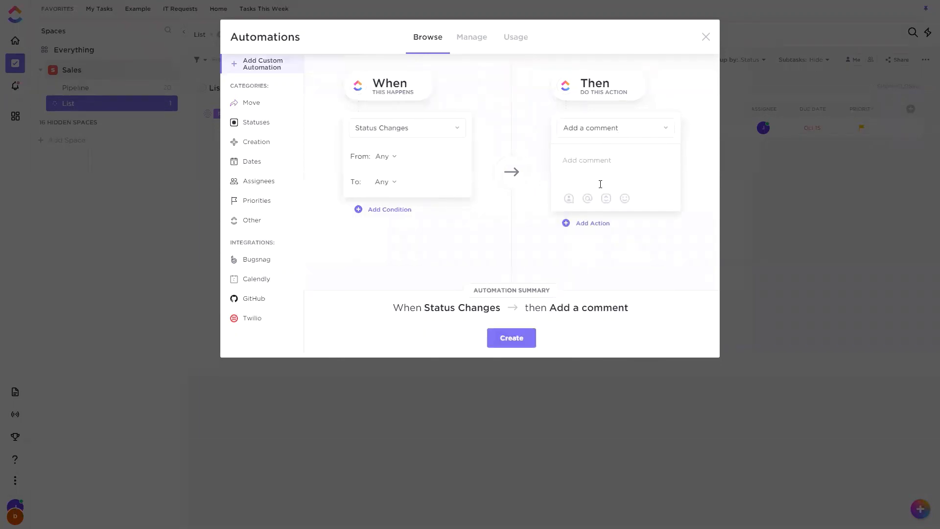
Write the automated comment "Hi!" with a mention of a team member, and assign the comment to yourself.
text(Hi!)
click(569, 199)
click(601, 266)
click(588, 198)
text(@am)
click(615, 196)
Limit the trigger to status changes to Complete, create the comment automation, and close the automations window.
click(390, 182)
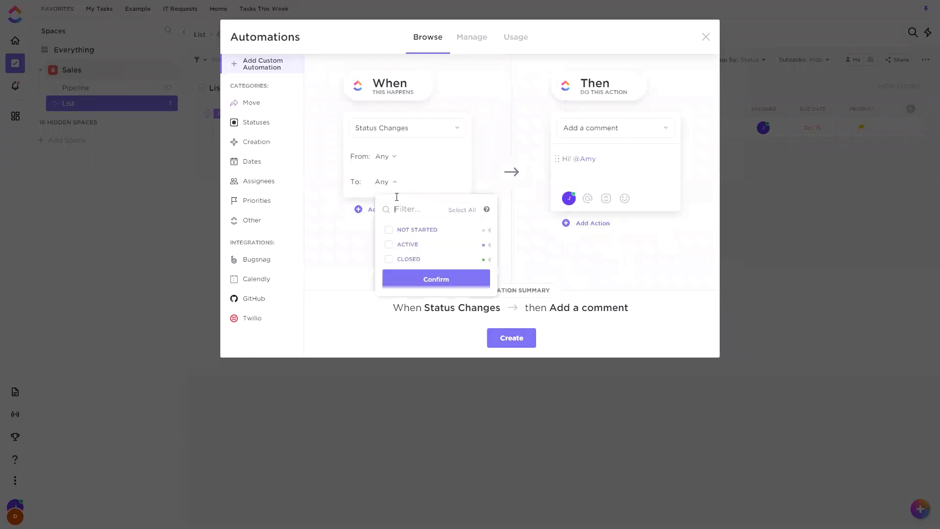
click(389, 259)
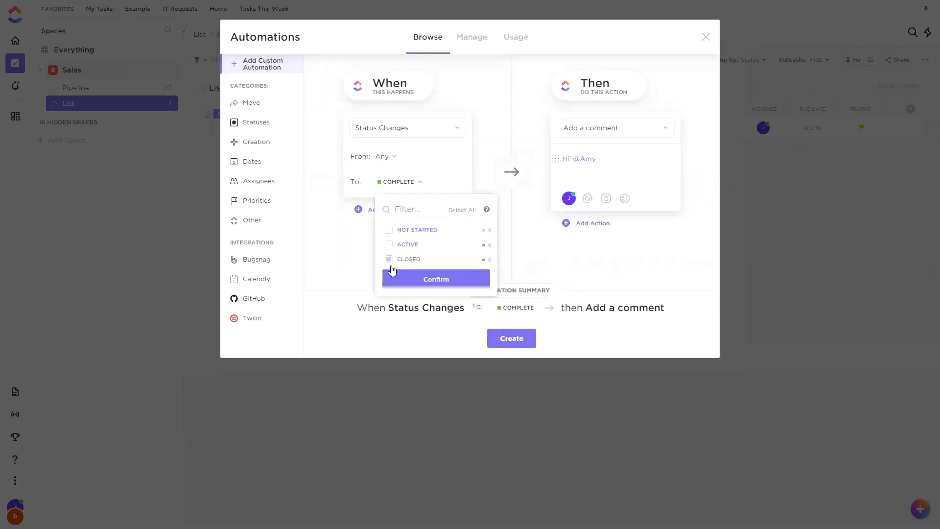
click(432, 280)
click(533, 349)
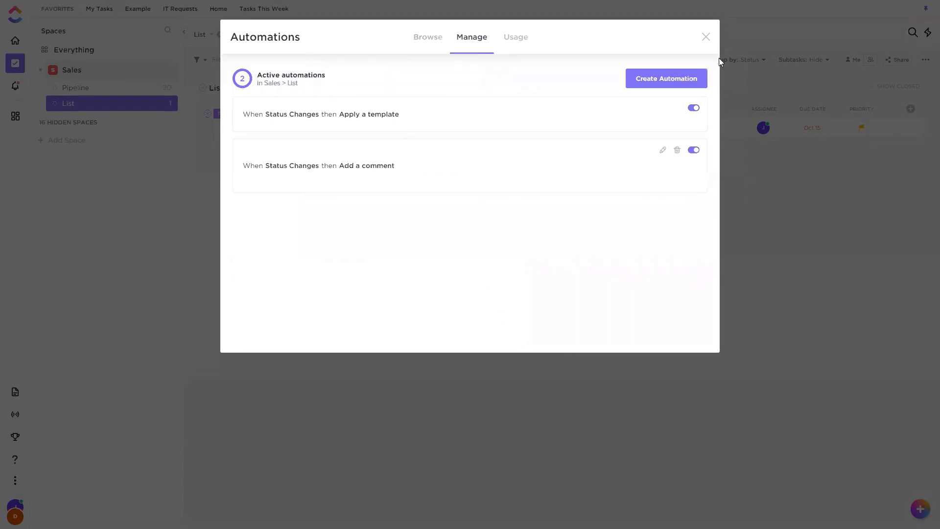
click(705, 37)
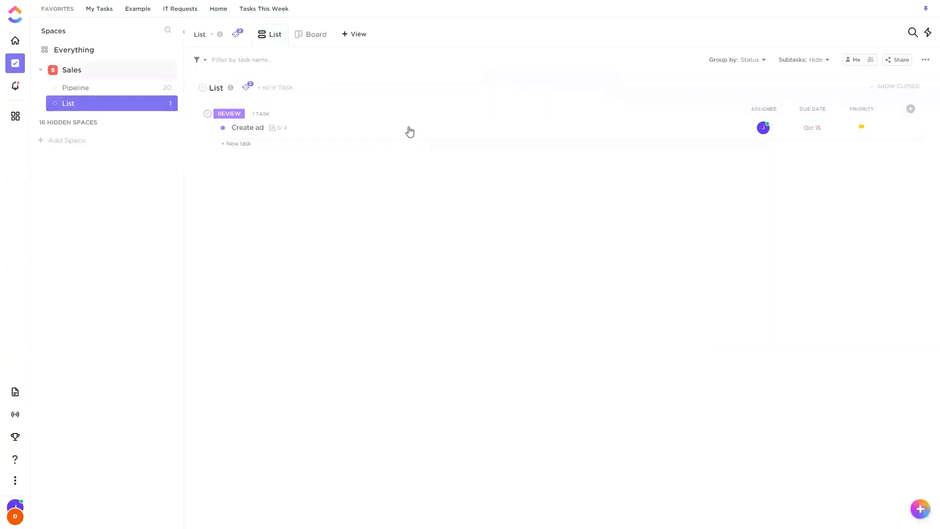
Change the Create ad task's status to Complete, and check its activity for the automated comment.
click(380, 133)
click(89, 58)
click(98, 157)
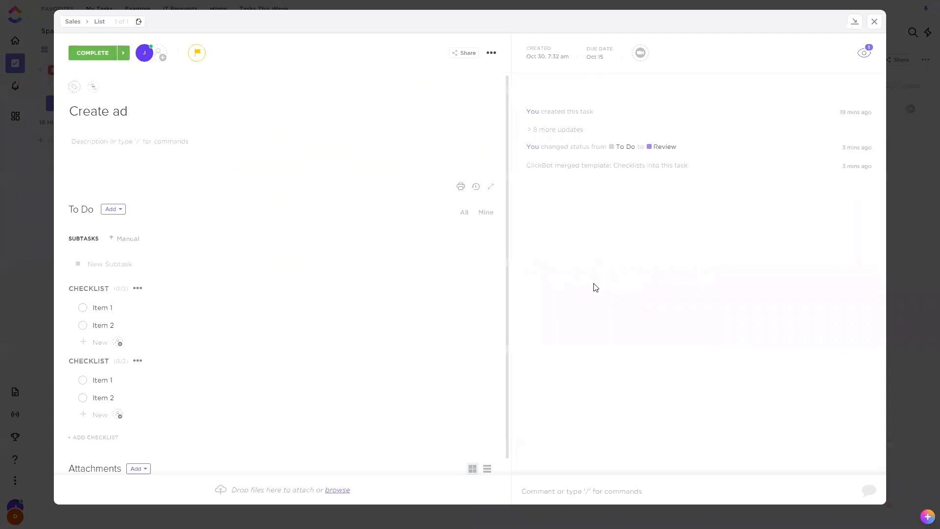
key(F5)
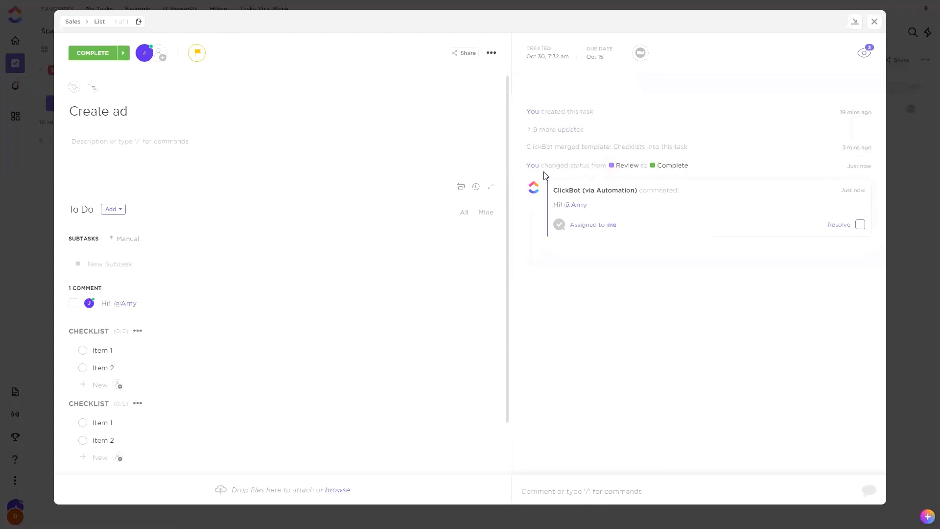
click(874, 22)
Review the actions available for a new automation in the list, and close the window without creating one.
click(246, 86)
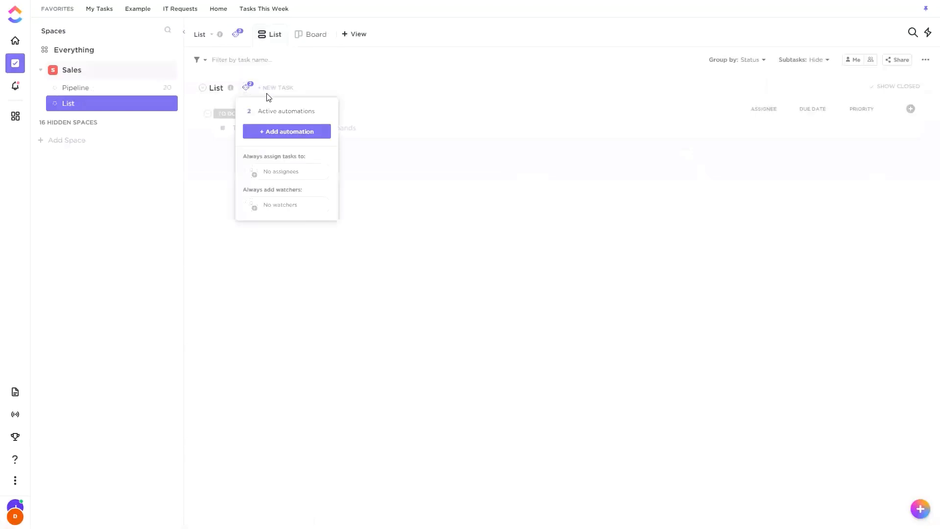
click(283, 132)
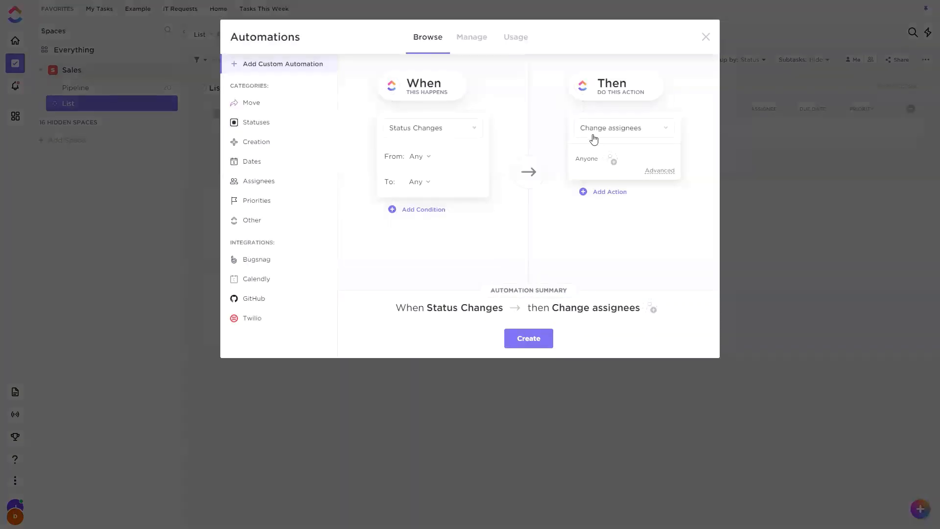
click(594, 140)
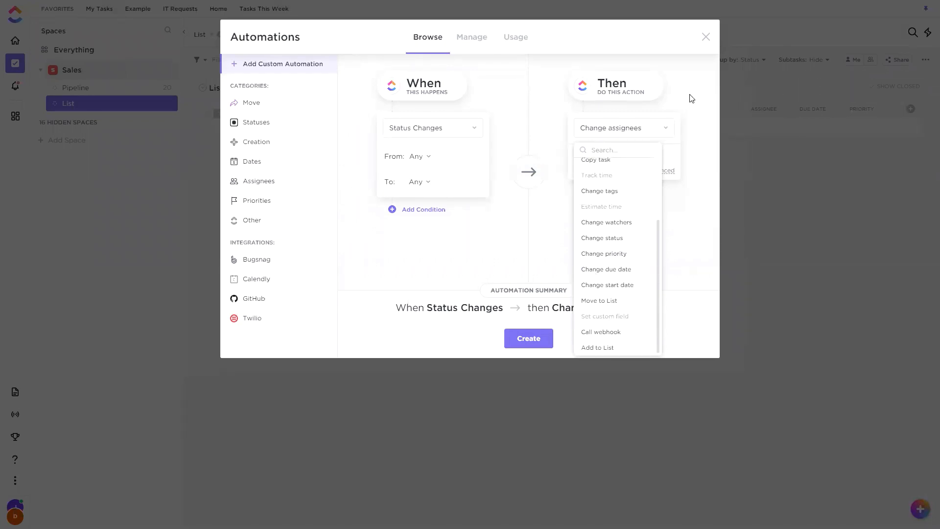
click(691, 75)
click(706, 37)
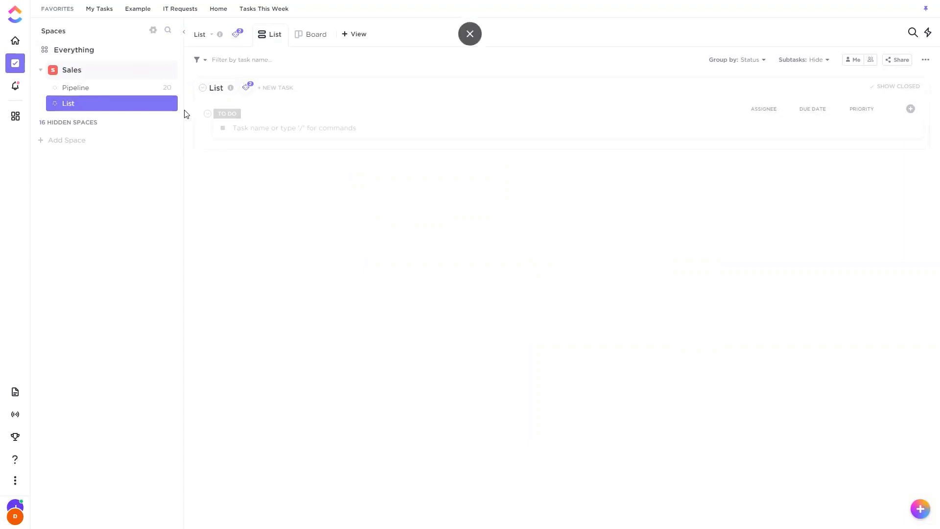
Add a Status condition to a new automation draft, remove the condition, and discard the draft.
click(242, 89)
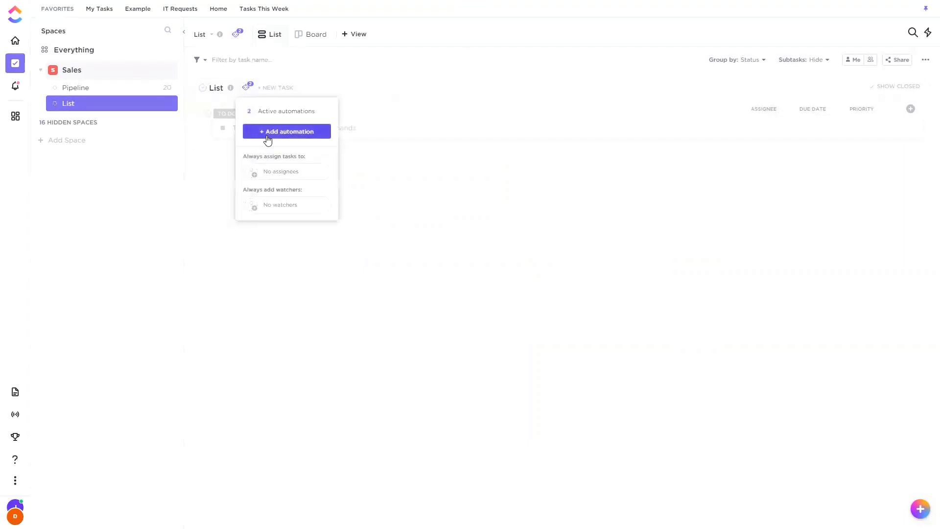
click(267, 133)
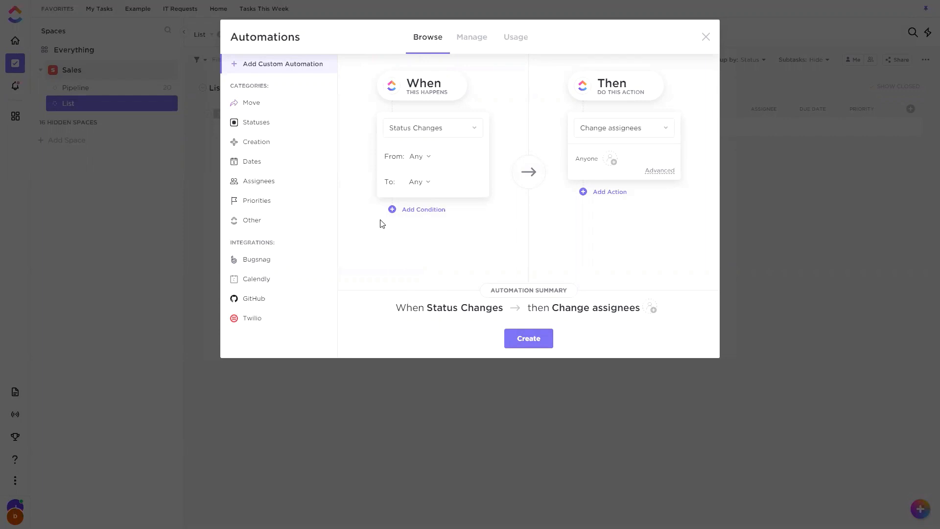
click(413, 210)
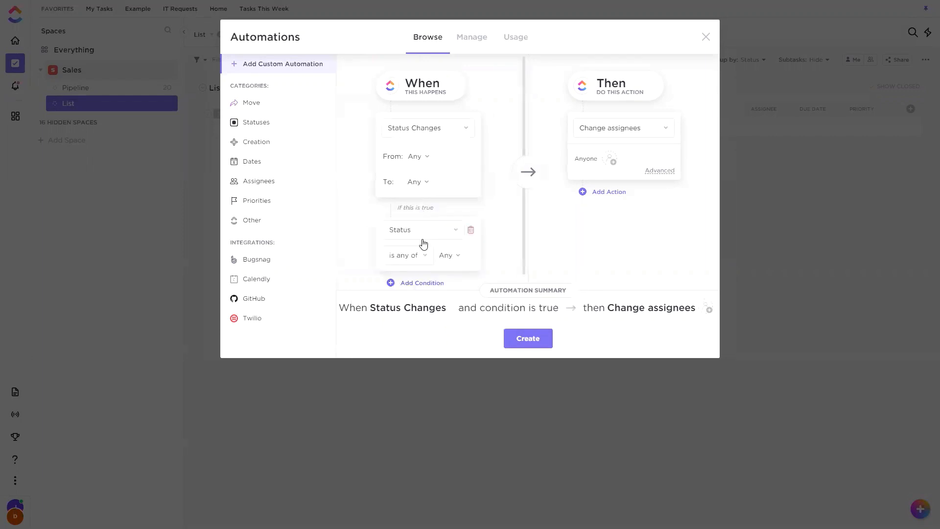
click(471, 230)
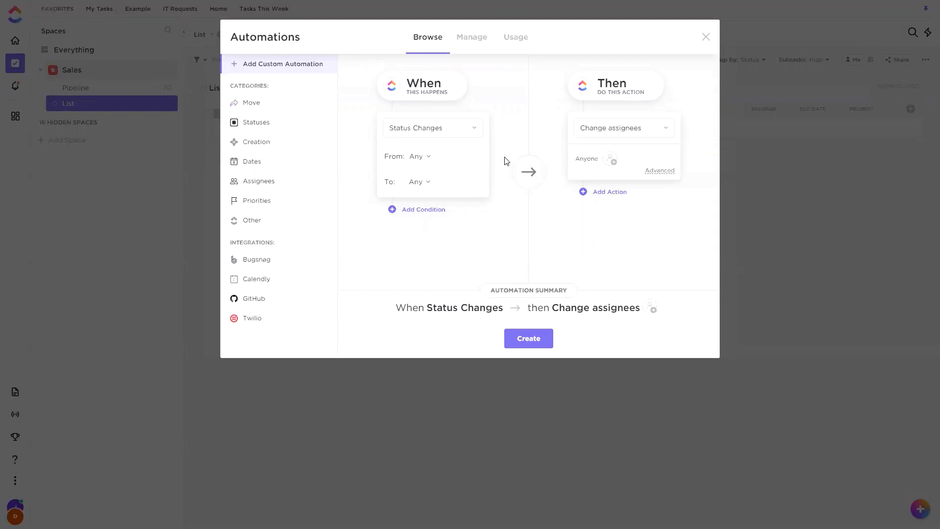
click(704, 38)
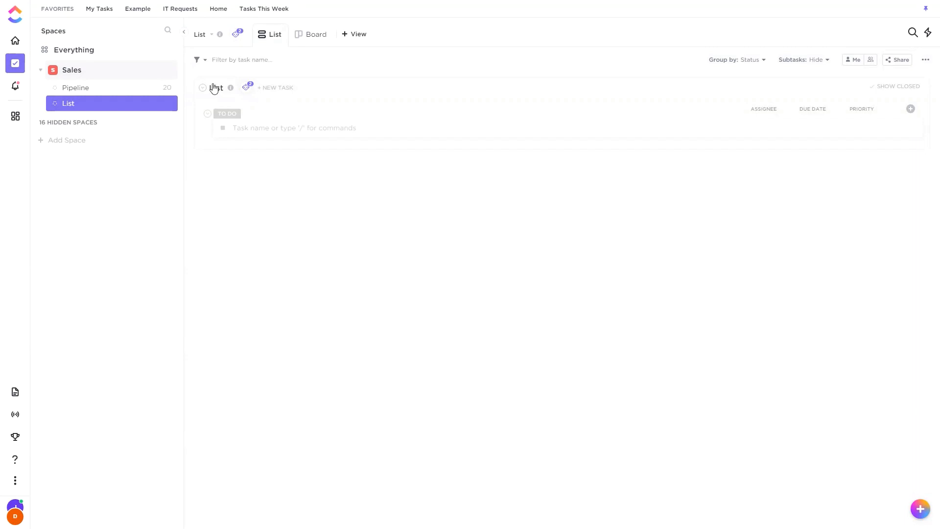
Review the Twilio integration templates available for automations in the list.
click(246, 87)
click(271, 130)
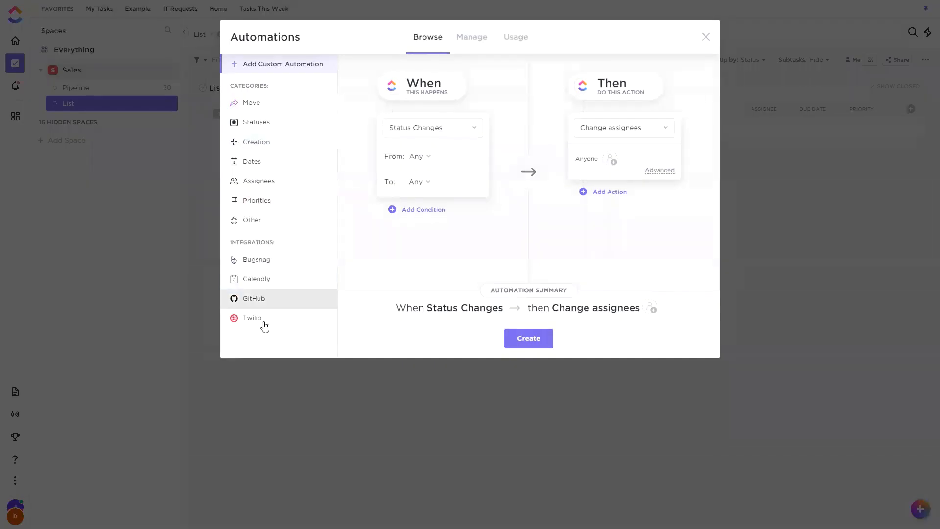
click(265, 325)
scroll(478, 161, up, 4)
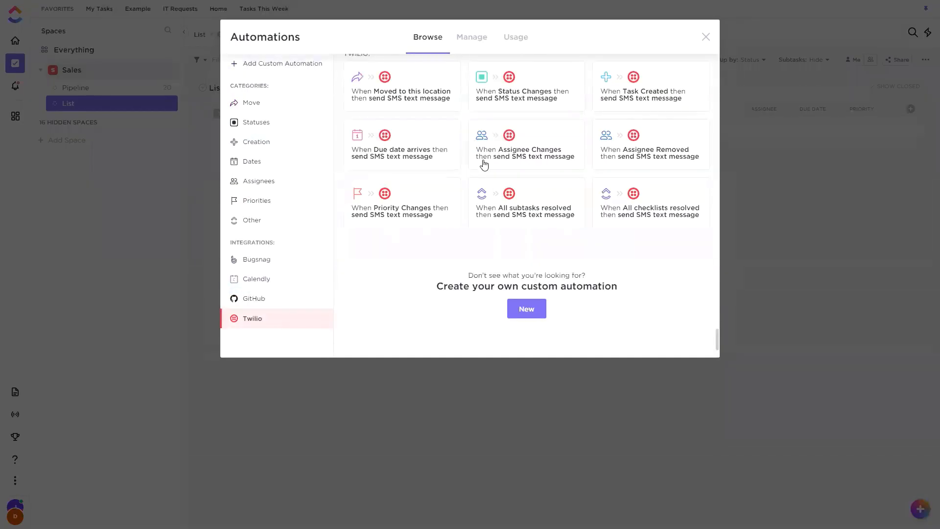
scroll(563, 167, down, 1)
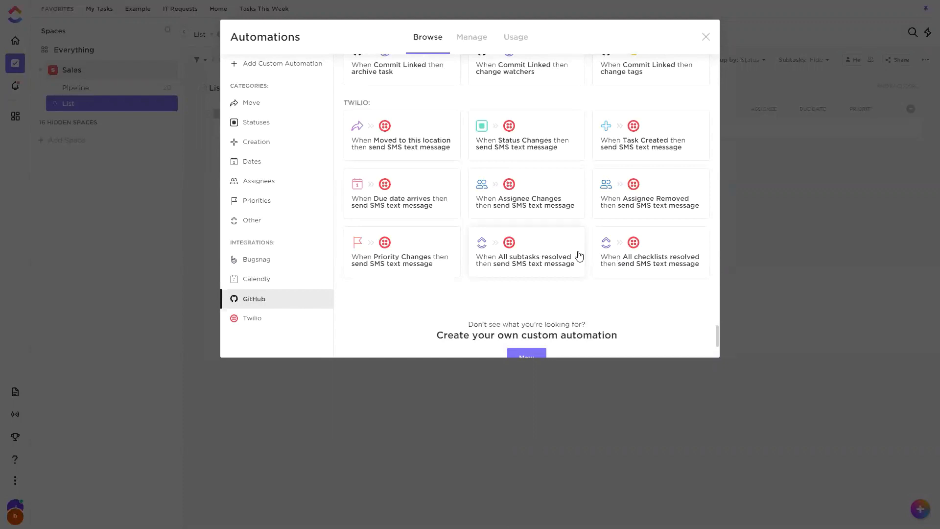
Set a custom automation draft's action to Call webhook, and discard the draft without entering a URL.
click(296, 70)
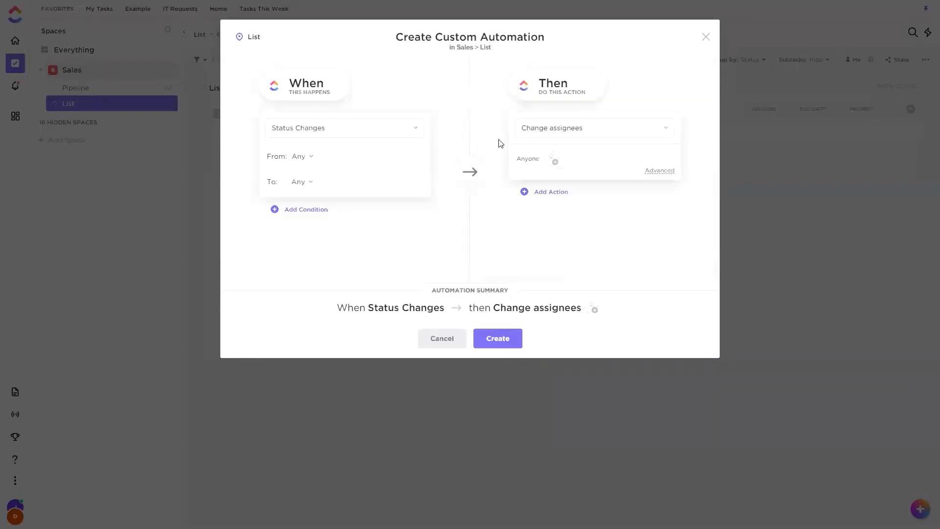
click(598, 137)
scroll(570, 280, down, 1)
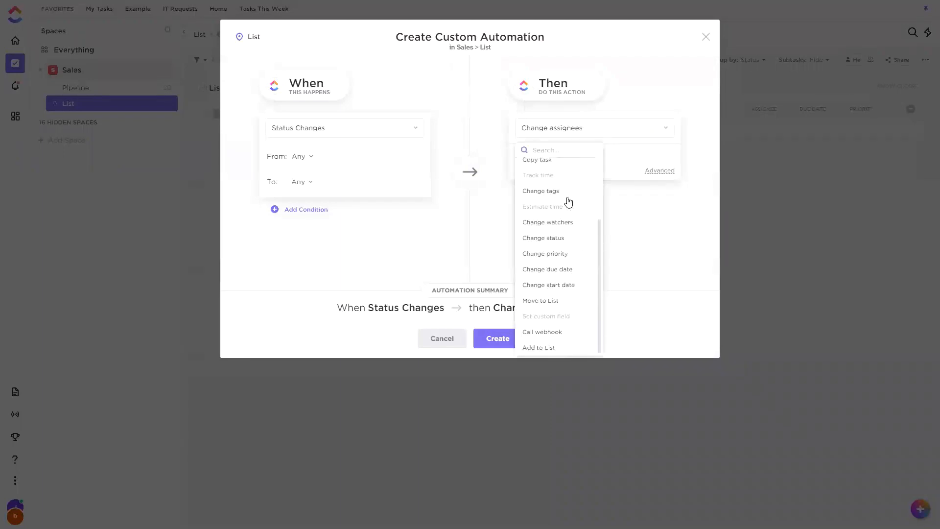
click(543, 325)
click(541, 332)
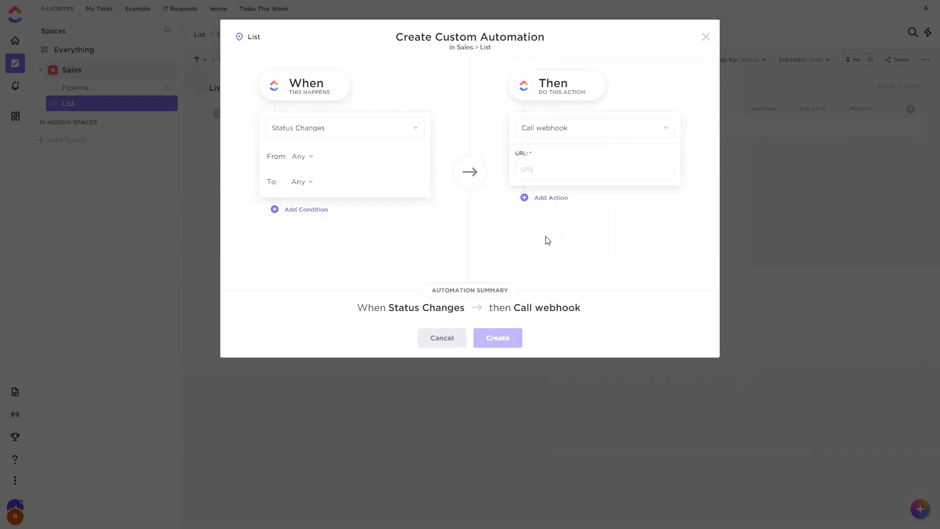
click(705, 36)
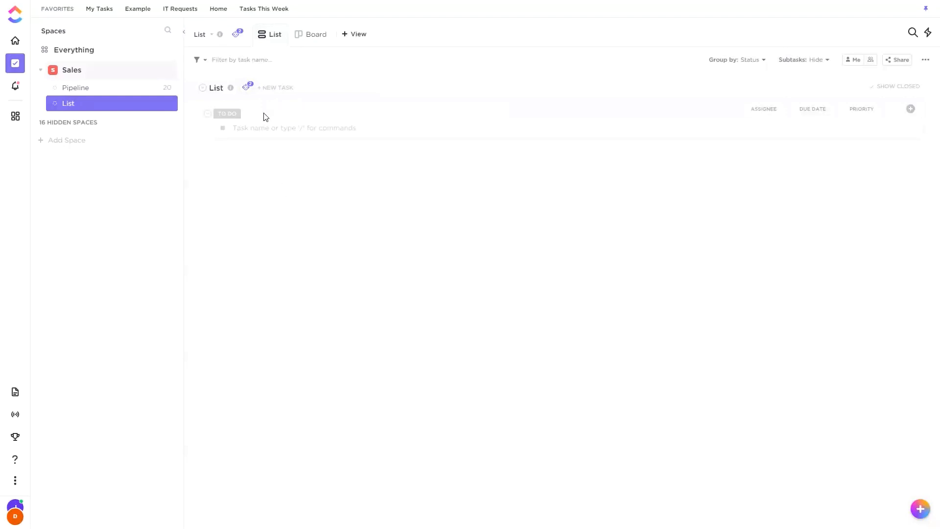
Draft a list automation that changes the due date to 5 days from now on status changes, and discard it.
click(247, 87)
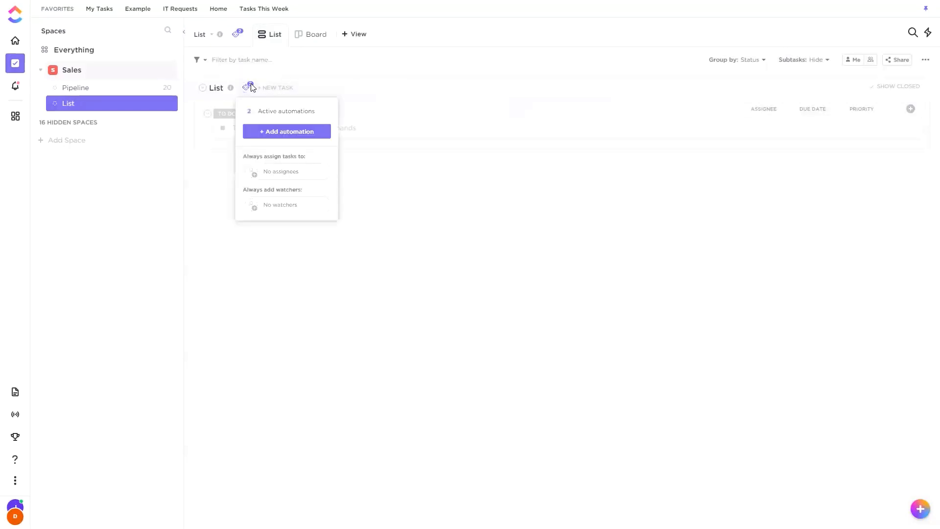
click(273, 132)
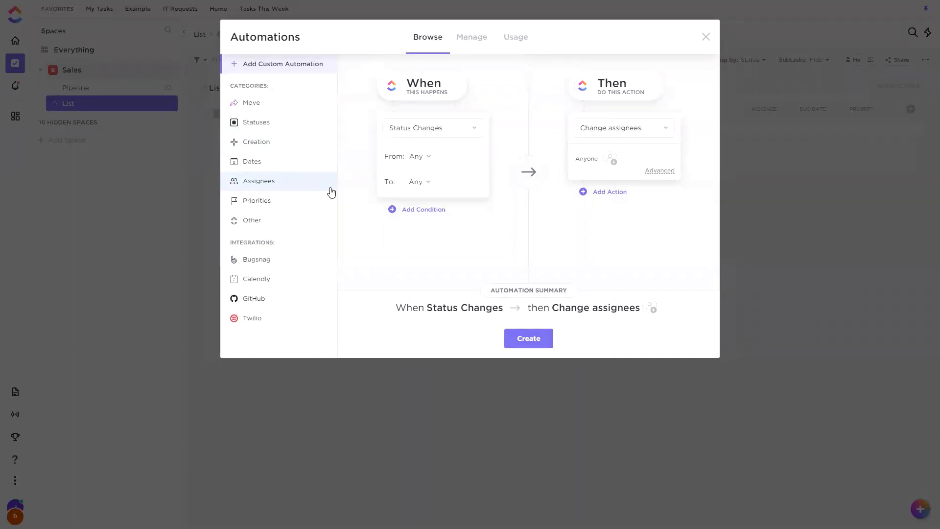
click(605, 137)
scroll(616, 205, down, 3)
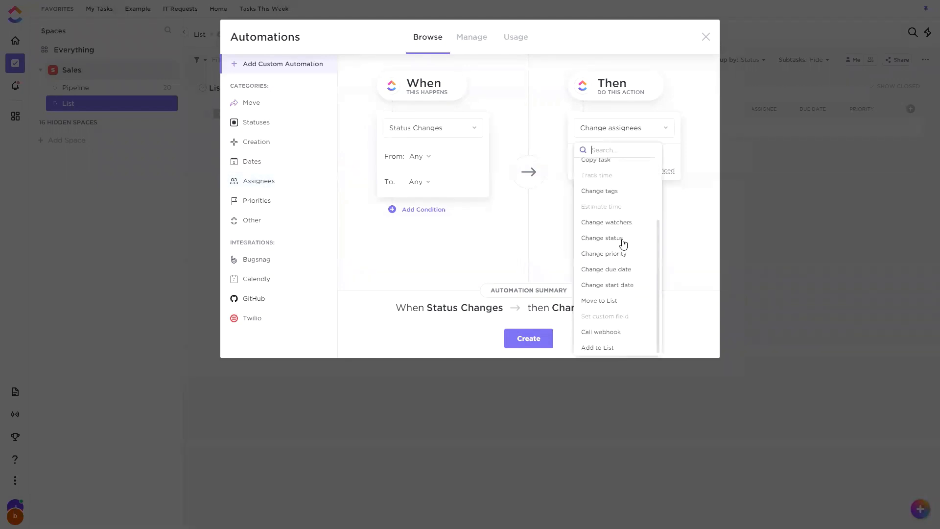
click(618, 269)
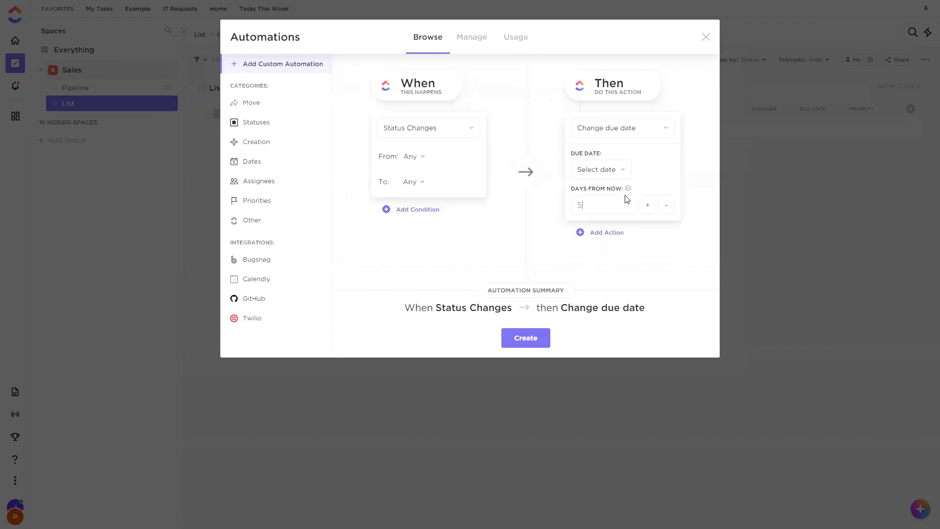
click(618, 171)
click(693, 216)
click(611, 202)
click(584, 195)
text(5)
click(705, 38)
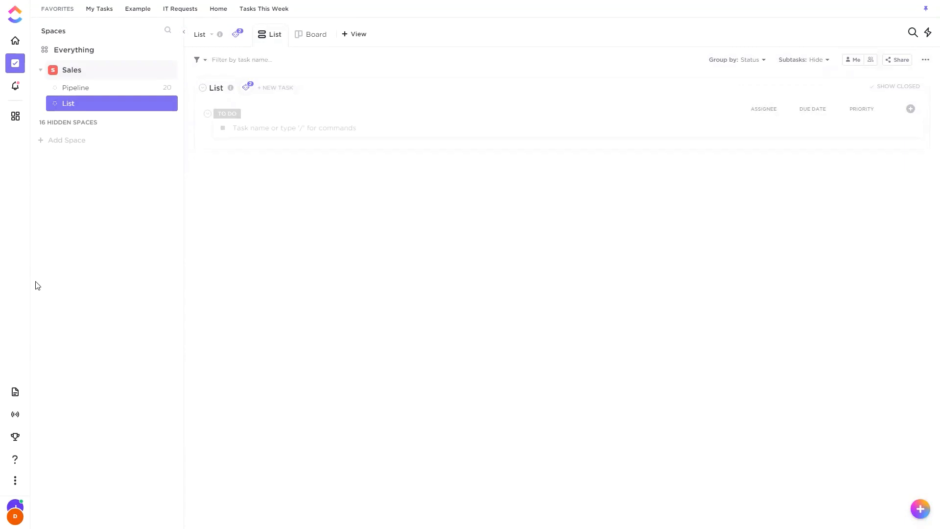
Turn on Dark mode for the whole interface, and switch it back off.
click(15, 509)
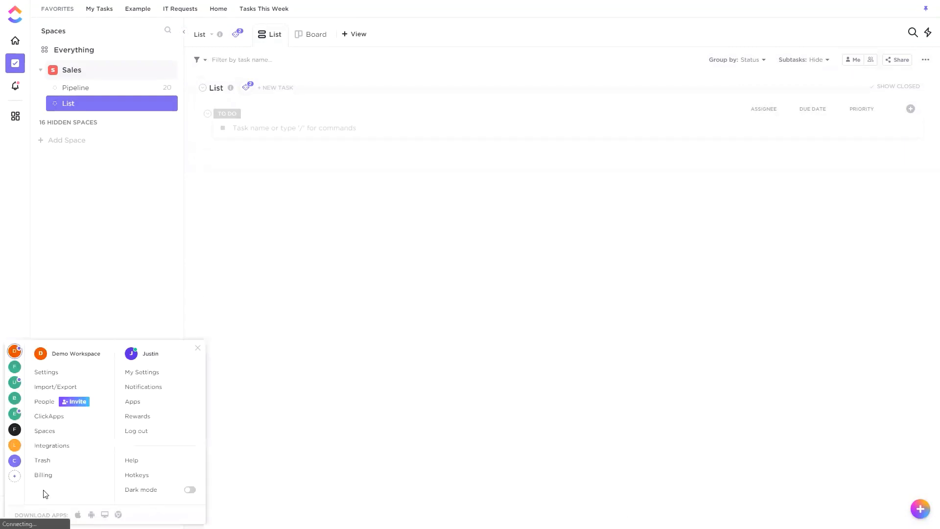
click(116, 415)
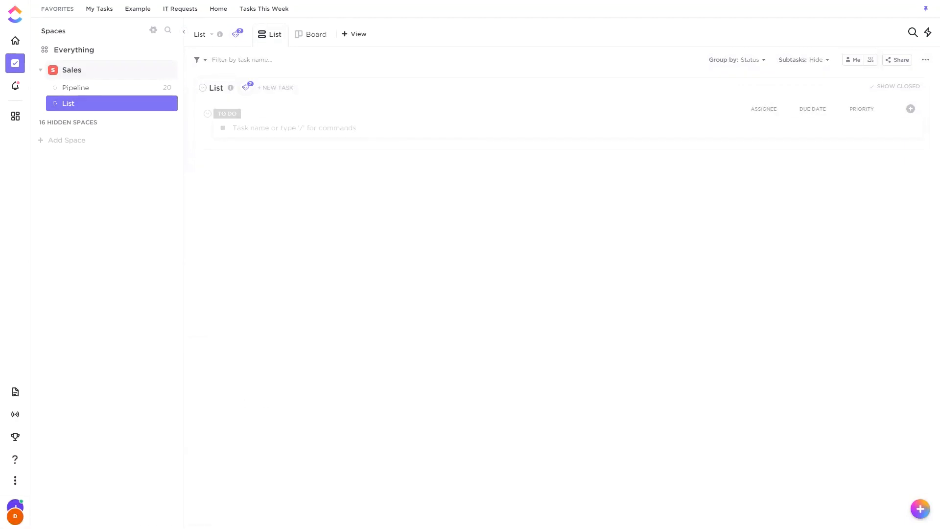
click(15, 509)
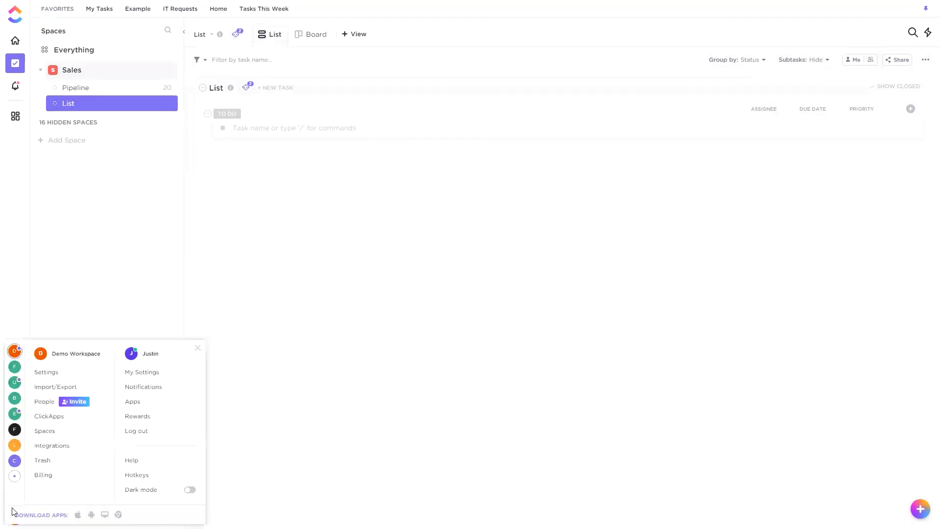
click(190, 491)
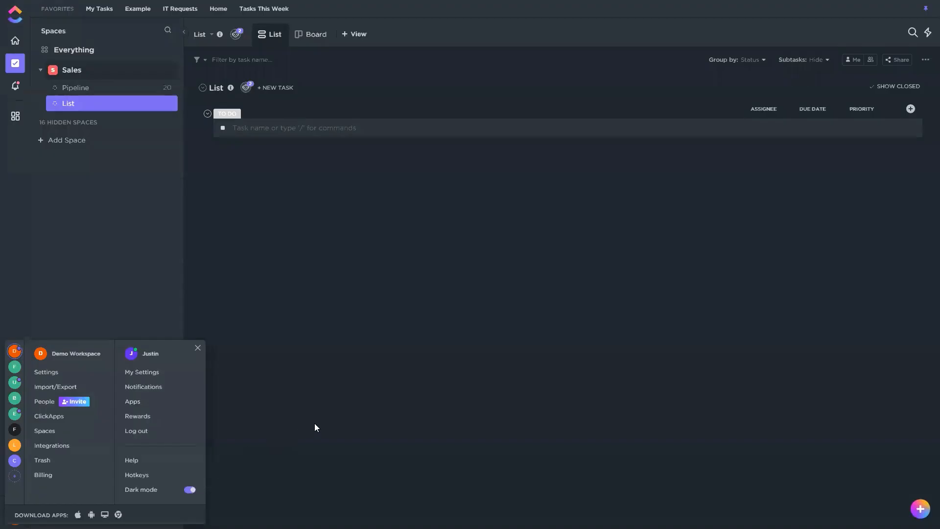
click(191, 490)
click(214, 389)
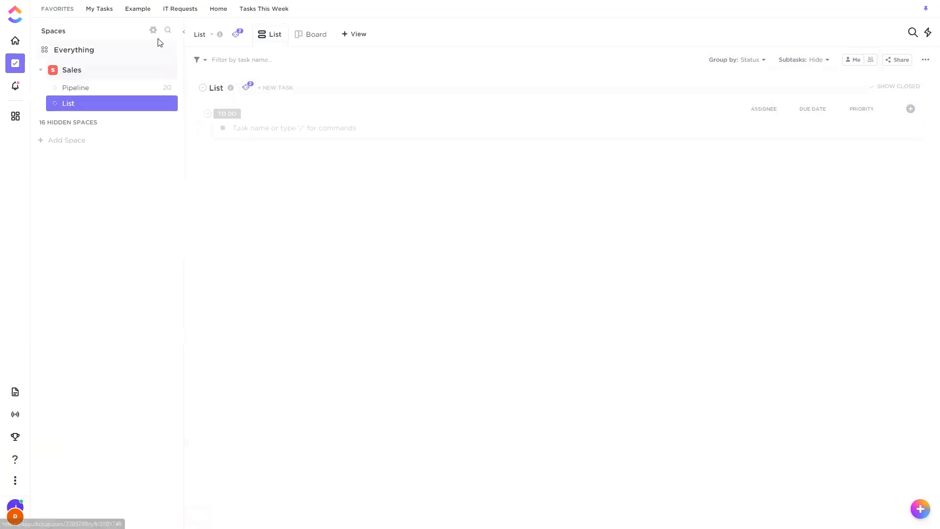
Turn on the dark sidebar in the sidebar settings, and switch it back off.
click(153, 30)
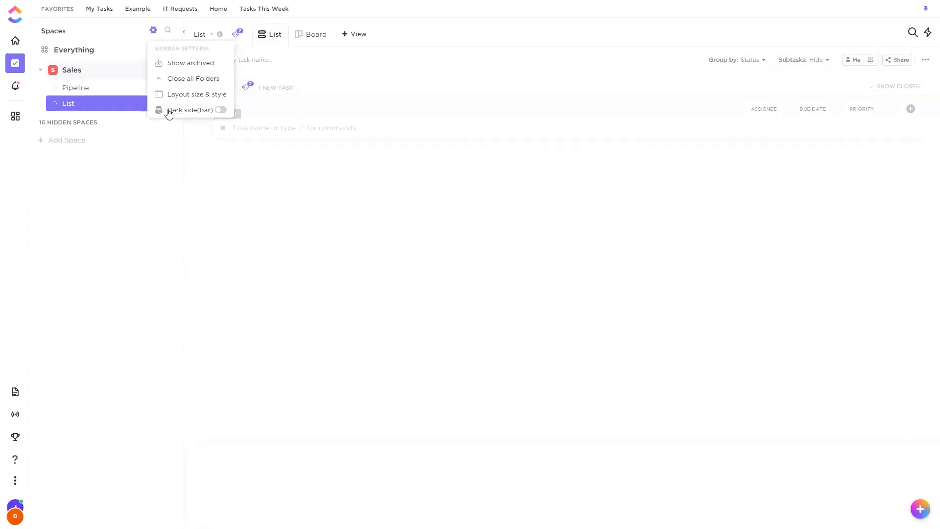
click(219, 110)
click(271, 230)
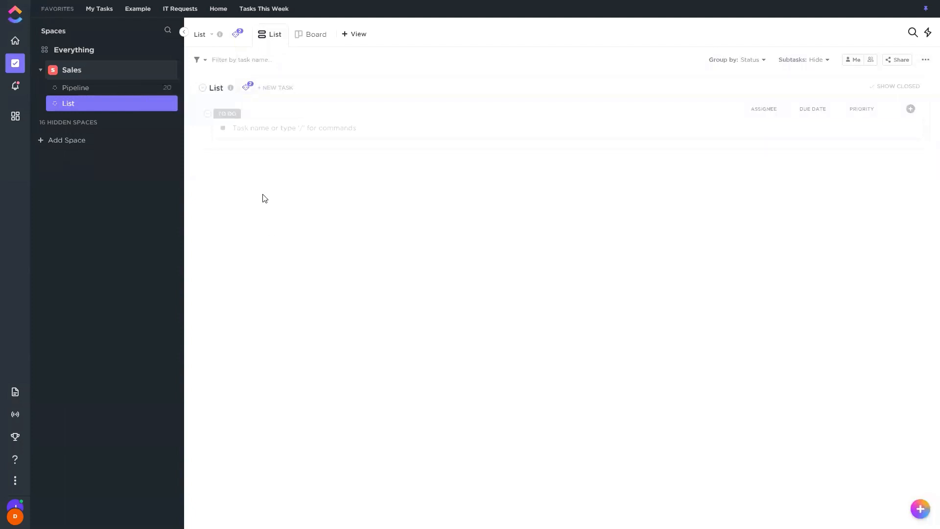
click(154, 31)
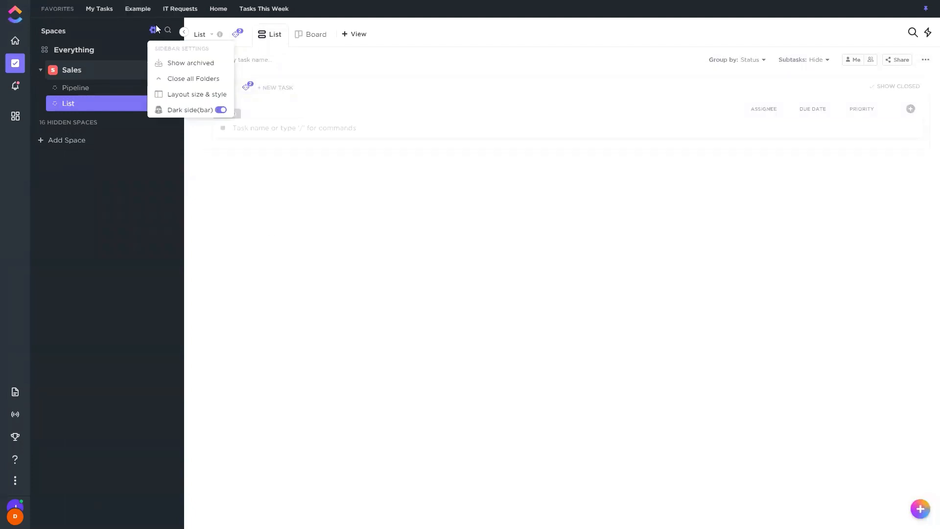
click(221, 110)
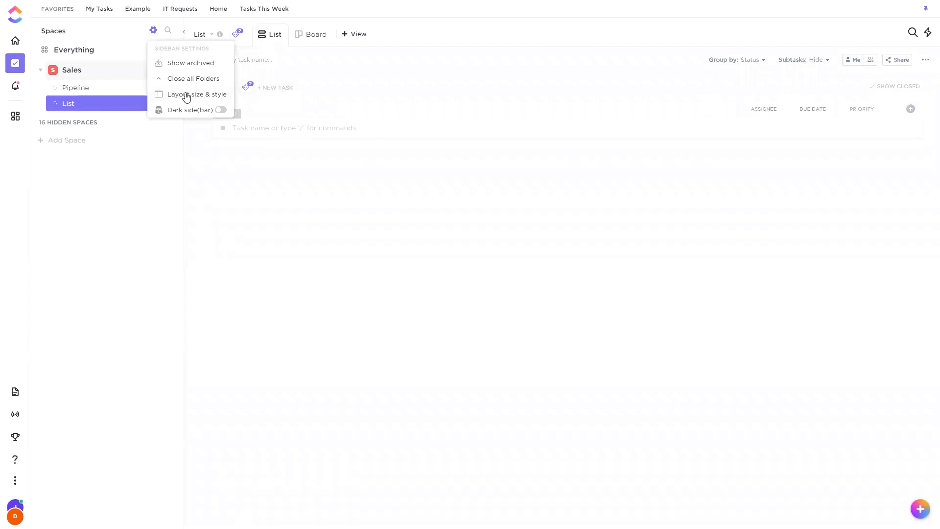
Try the Clean style in the layout size and style settings, and return to Modern.
click(388, 168)
click(480, 176)
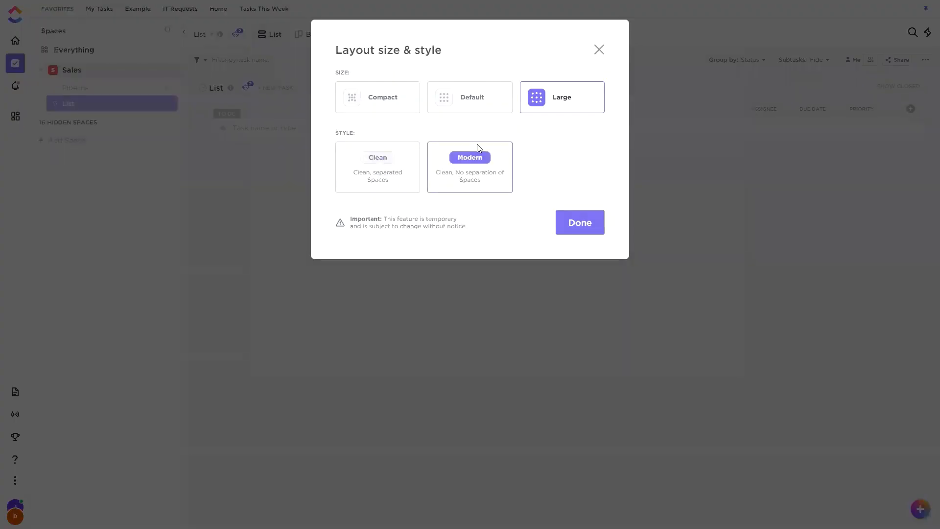
click(598, 49)
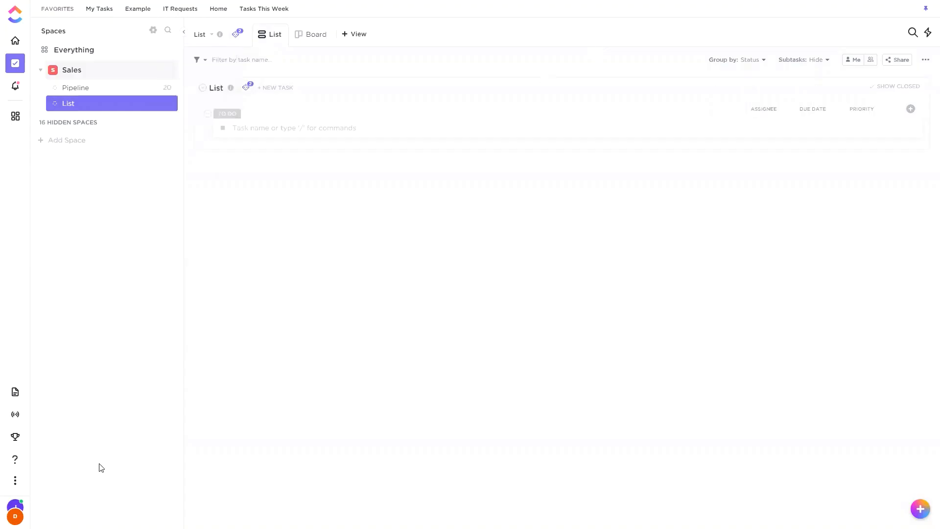
Enable High Contrast Mode in the personal settings, disable it again, and return to the list.
click(15, 512)
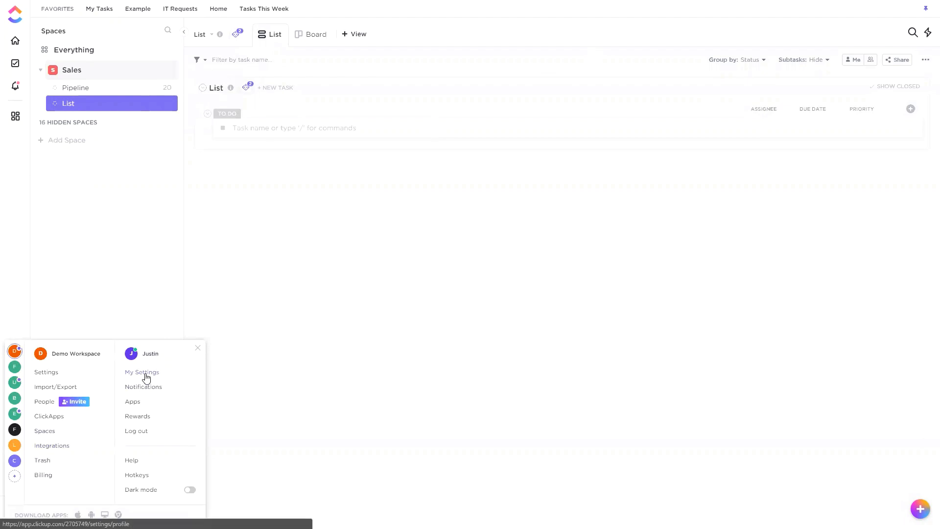
click(146, 377)
scroll(355, 264, down, 8)
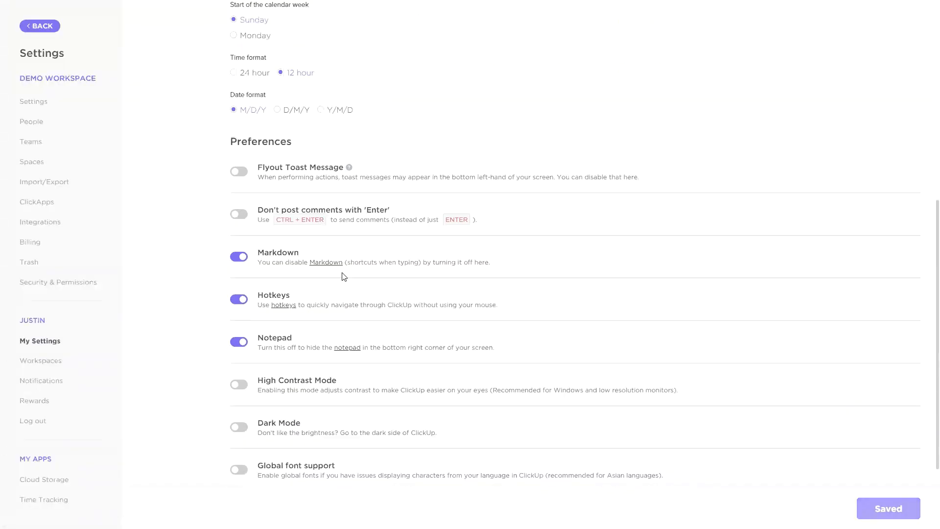
scroll(342, 275, down, 1)
click(244, 342)
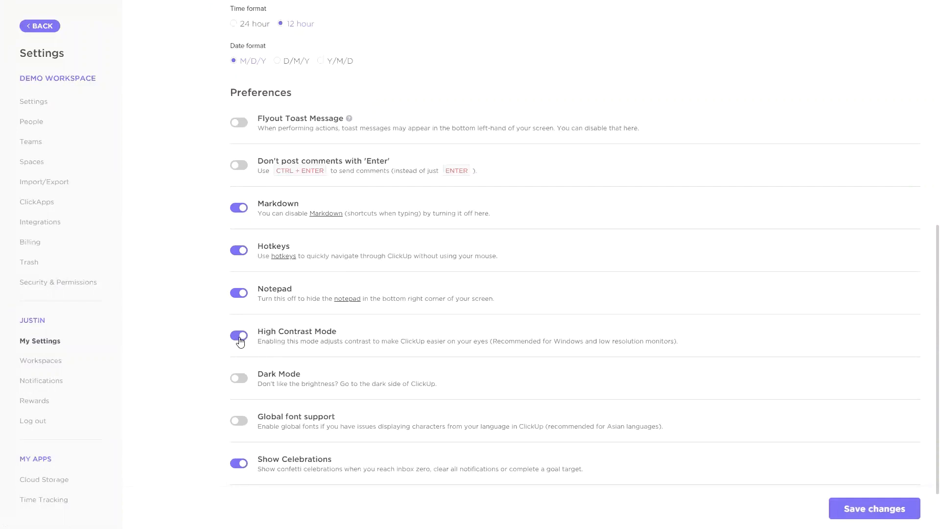
click(240, 337)
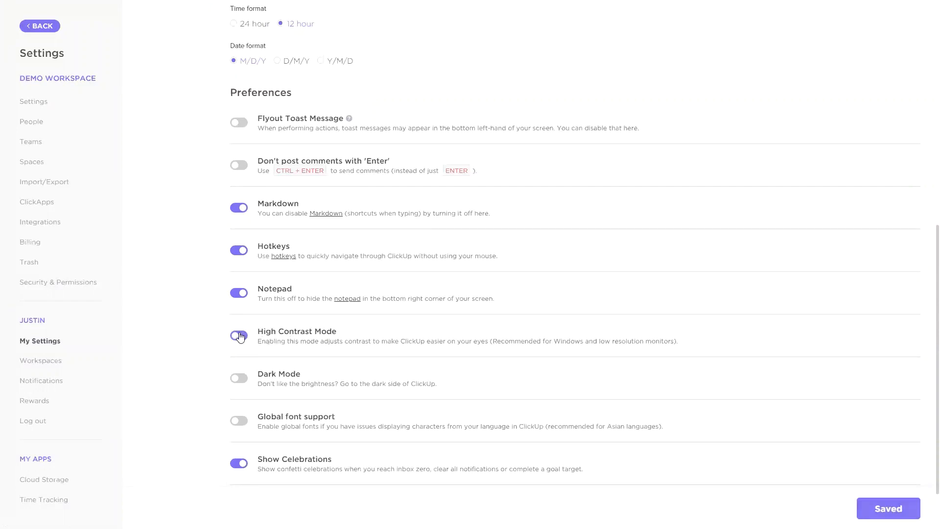
click(43, 26)
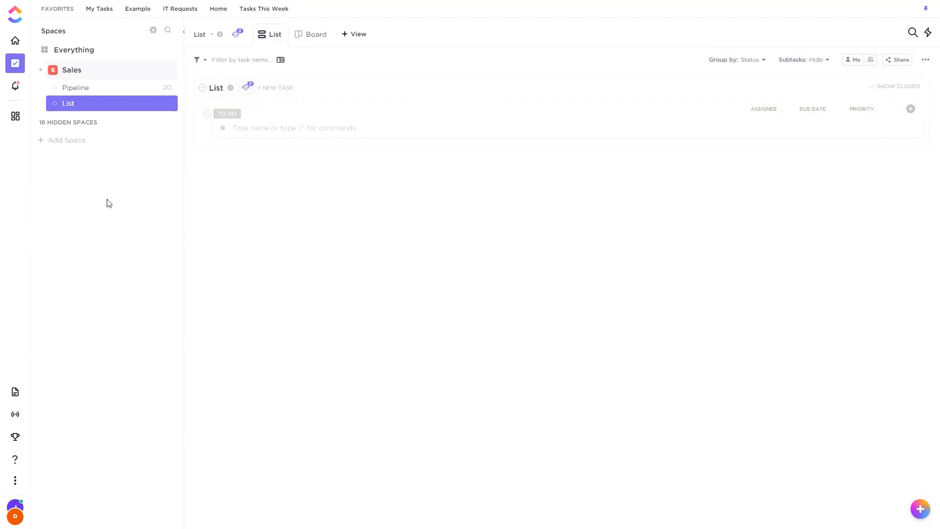
Create a task named "Task'" in the To Do group of the list.
click(274, 126)
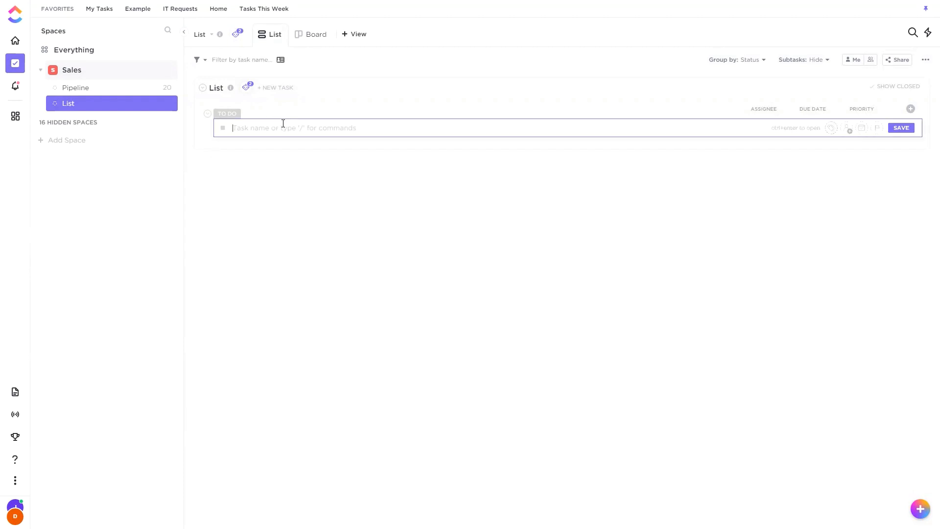
text(Task)
key(Return)
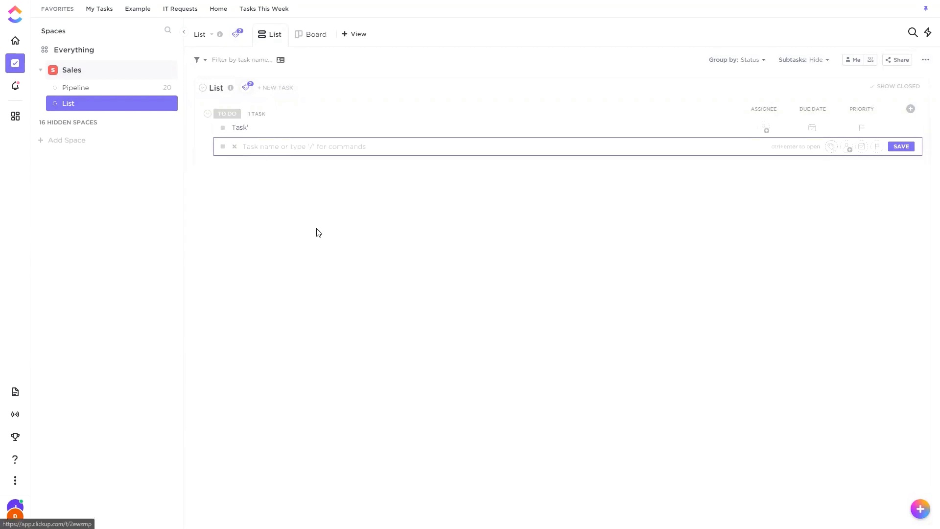
click(296, 205)
Add a subtask named "Subtasks" under the new task.
click(272, 128)
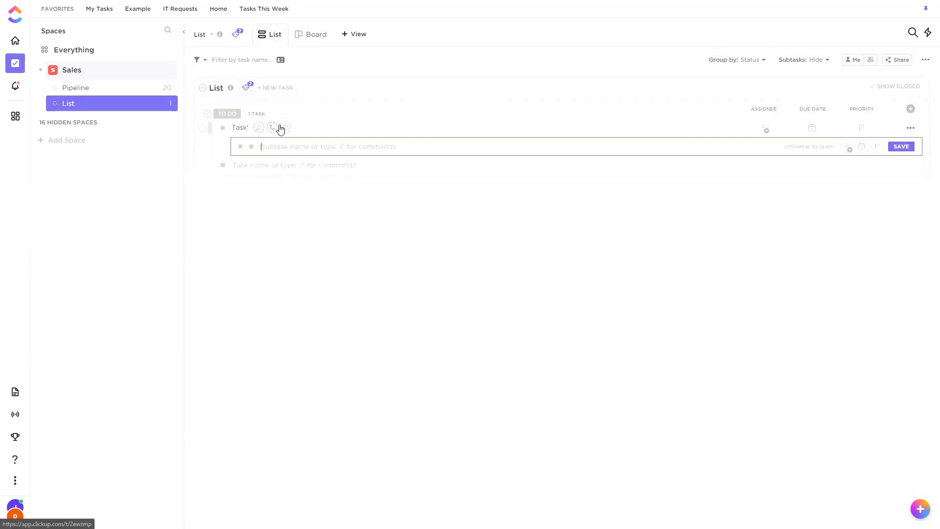
text(Subtasks)
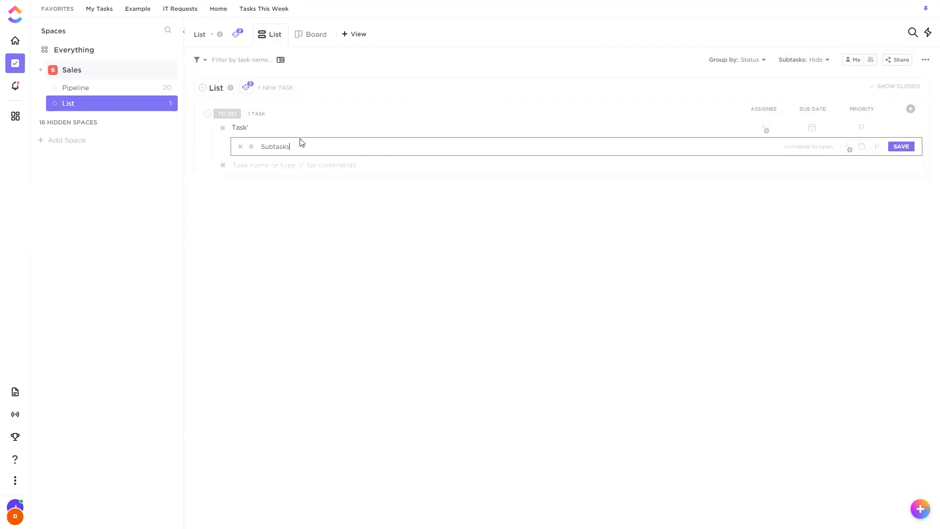
key(Return)
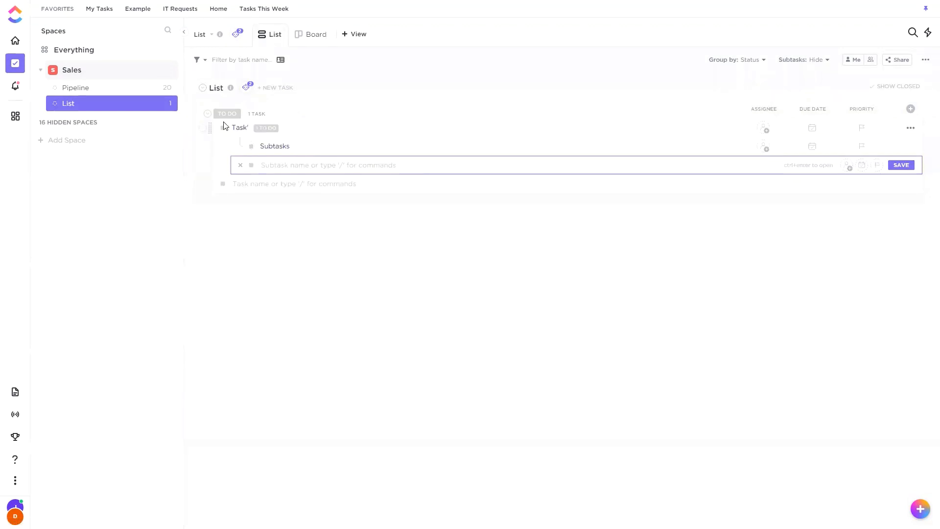
Start a custom automation on the list with the trigger "All subtasks resolved".
click(246, 87)
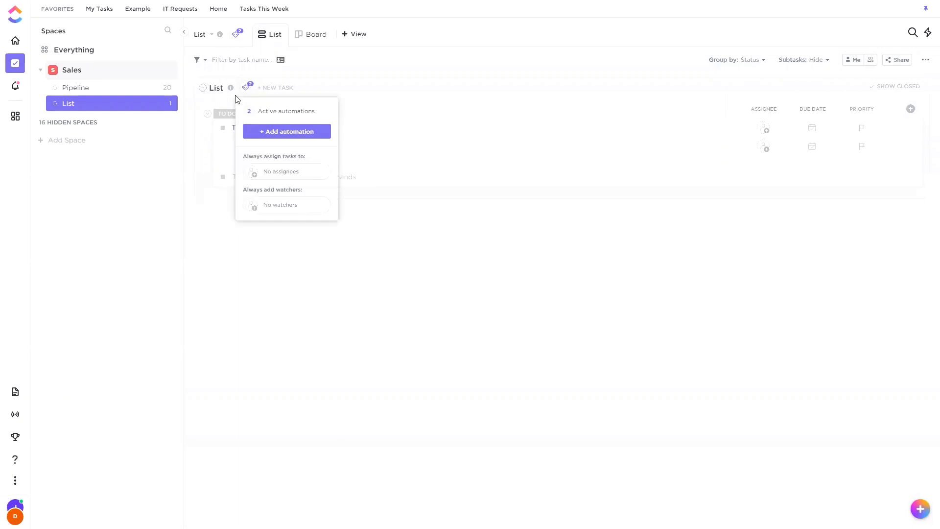
click(284, 132)
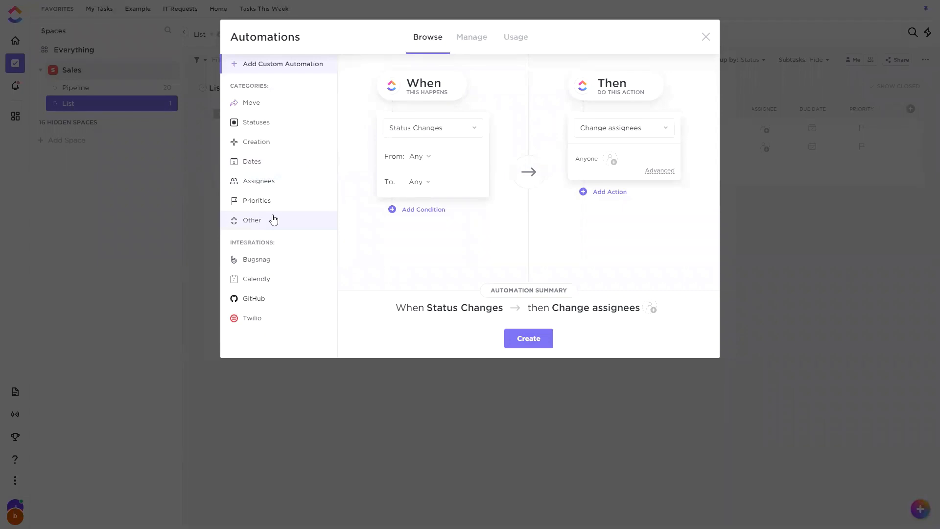
click(422, 128)
scroll(436, 221, down, 3)
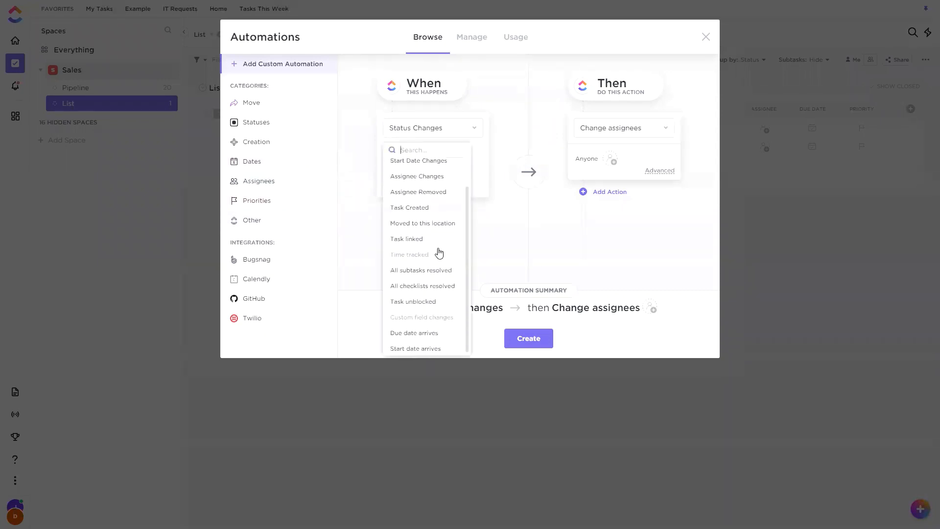
click(430, 270)
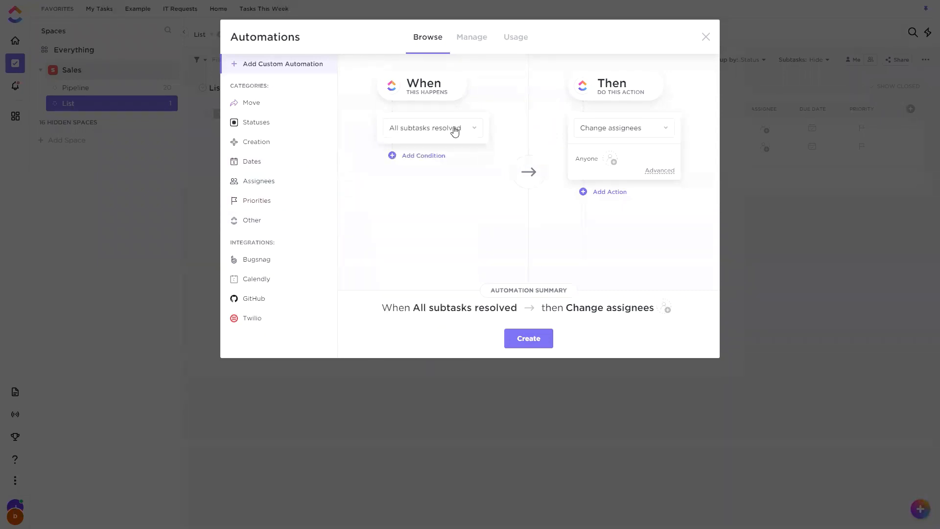
Set the automation's action to change the status to Complete, and create the automation.
click(573, 126)
scroll(623, 260, down, 3)
click(622, 288)
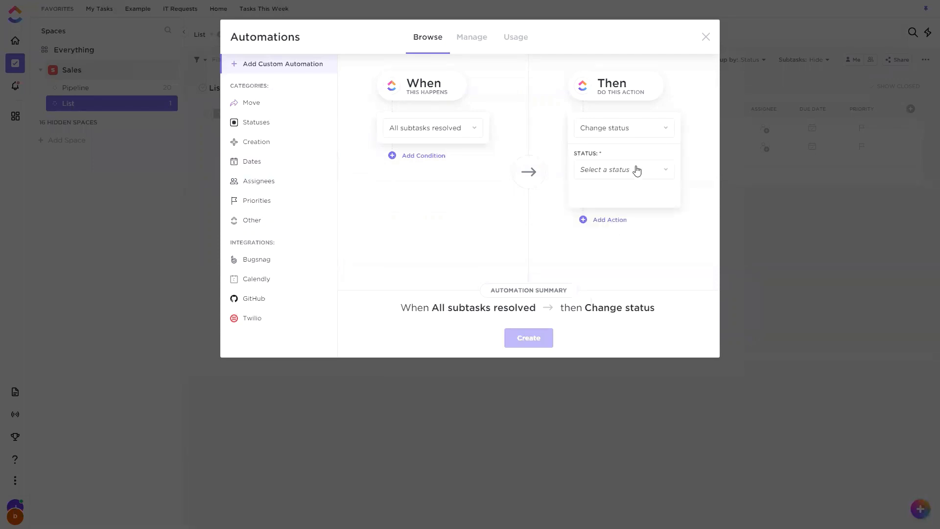
click(637, 169)
click(528, 338)
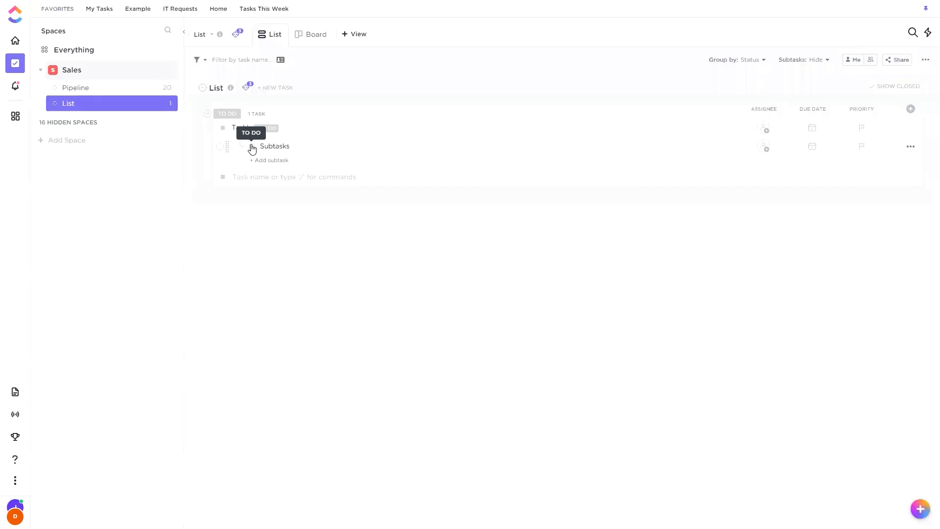
Set the status of the subtask "Subtasks" to Complete and reload the list with closed tasks shown.
click(251, 147)
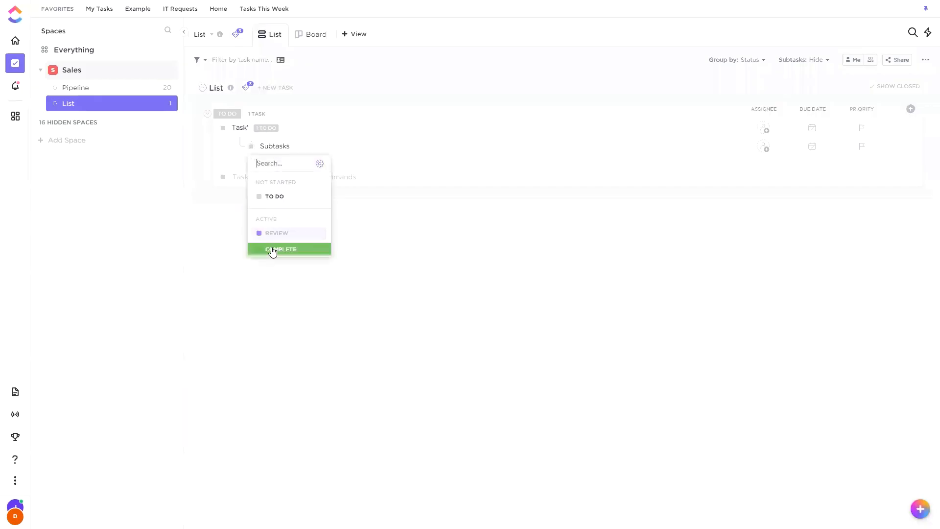
click(276, 248)
click(310, 244)
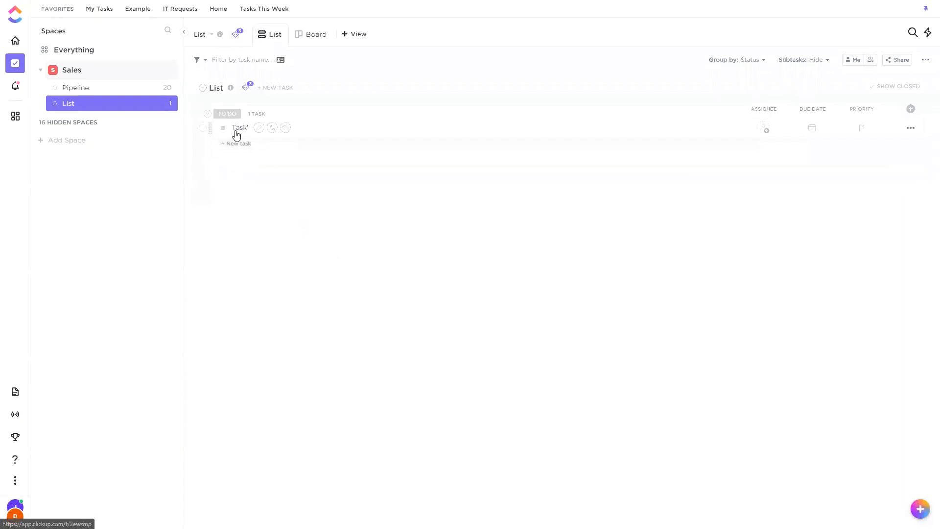
key(F5)
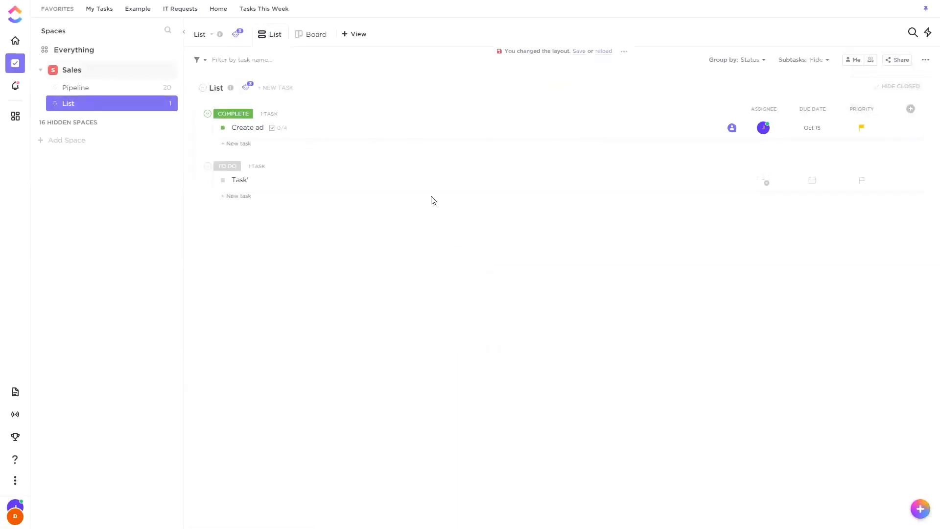
Open the parent task "Task'" to check its automation activity and completed subtasks, and close it again.
click(451, 183)
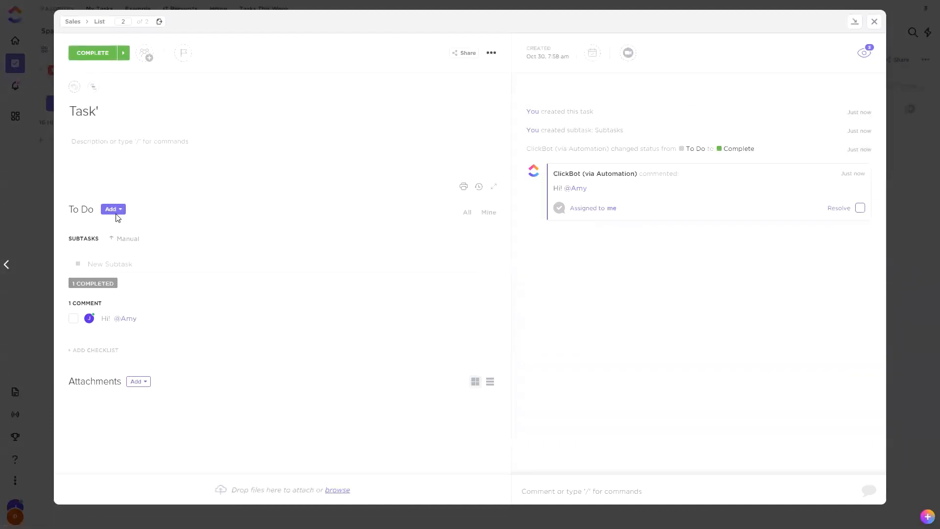
click(98, 283)
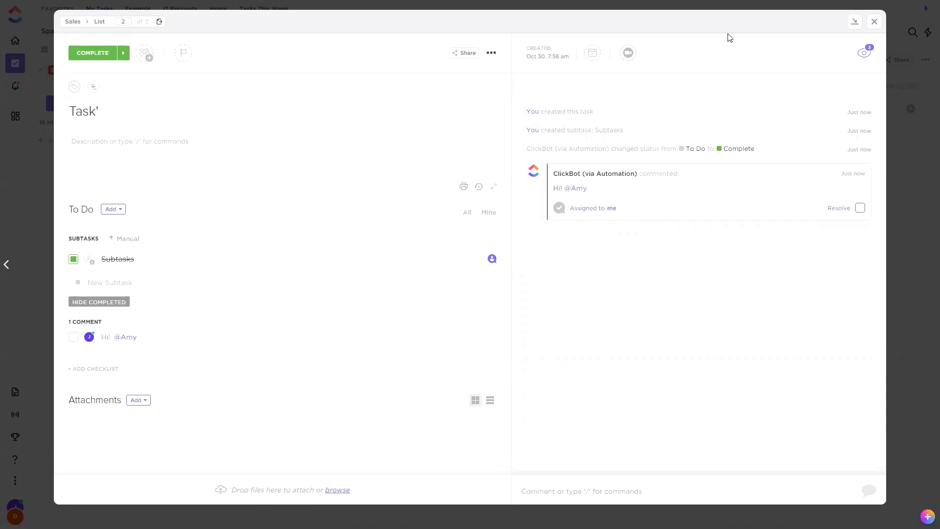
click(874, 21)
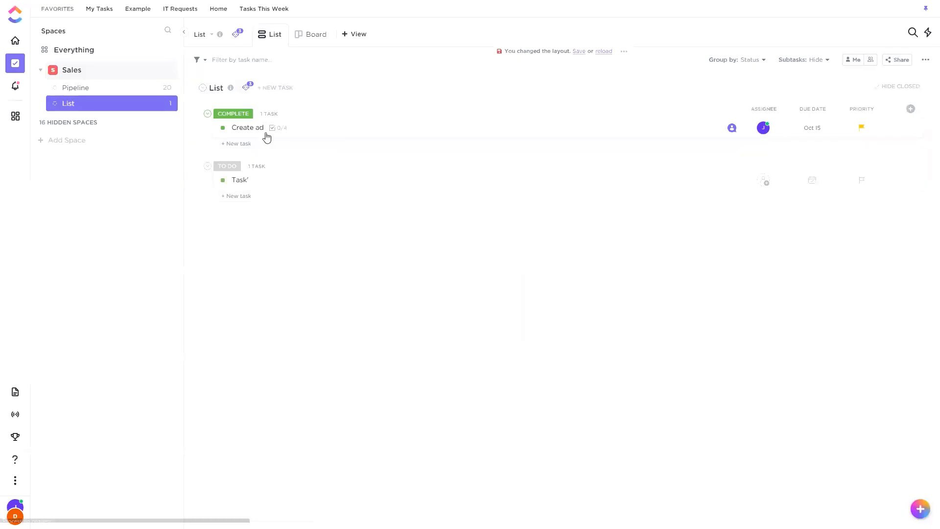
Review the workspace's automation usage and add-on pricing, and return to the list.
click(246, 88)
click(285, 131)
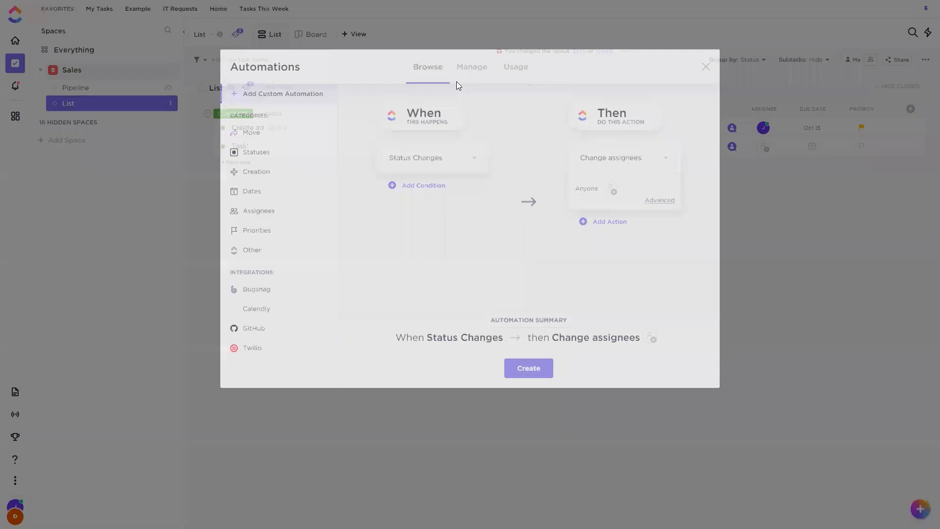
click(519, 38)
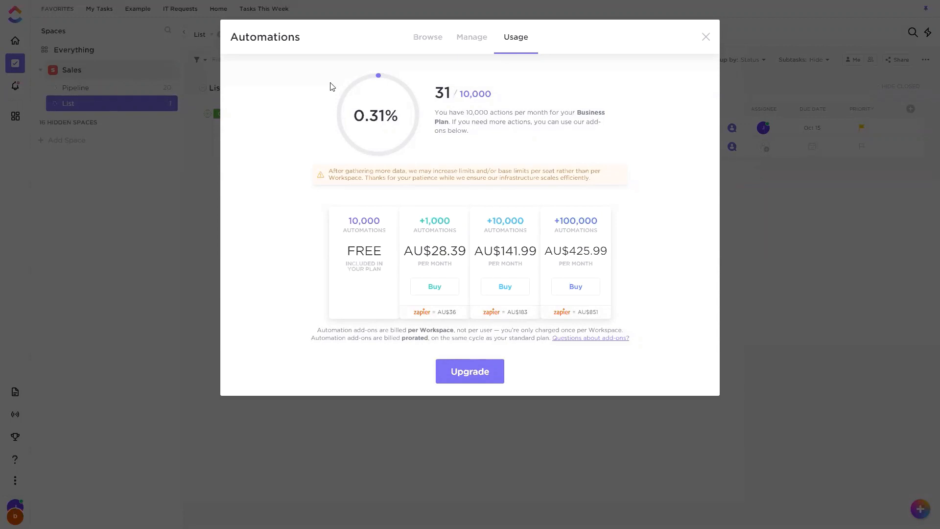
triple_click(668, 48)
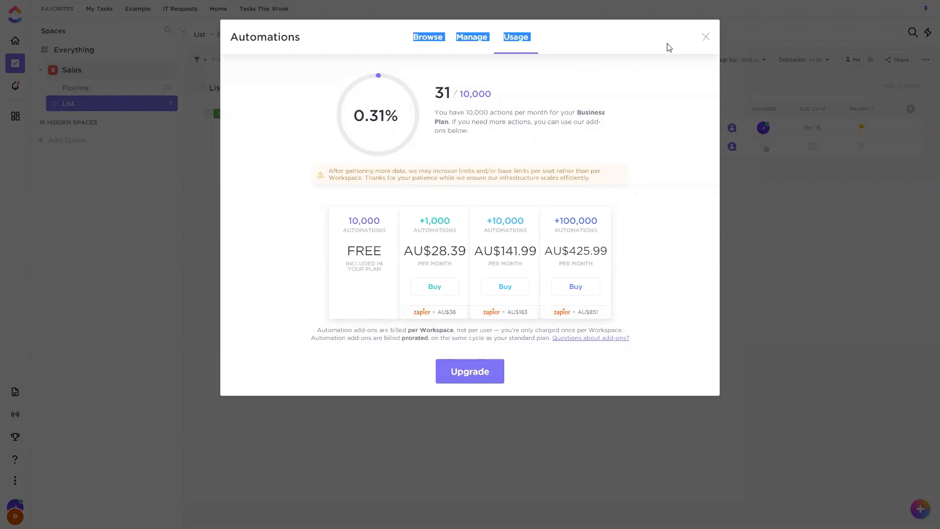
key(Escape)
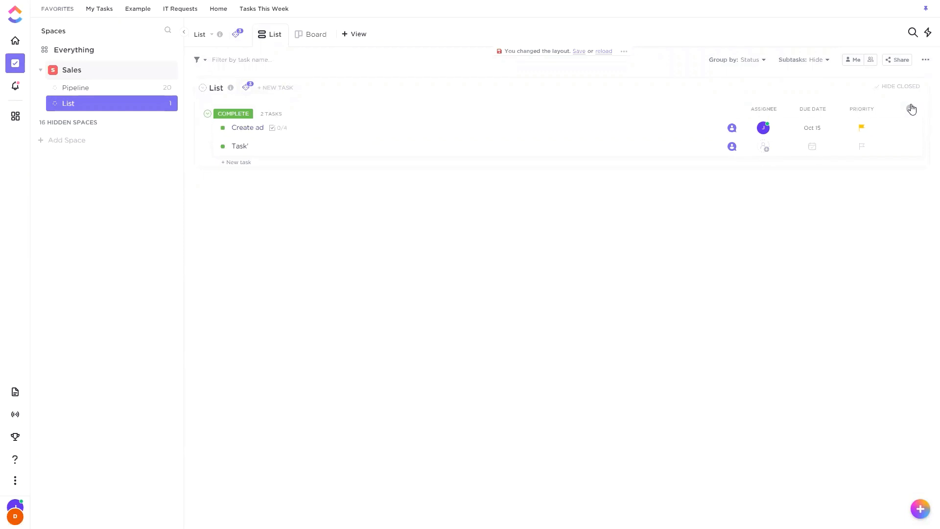
Start a new dropdown column named "Type" with the options "Task" and "Meeting".
click(911, 108)
click(883, 223)
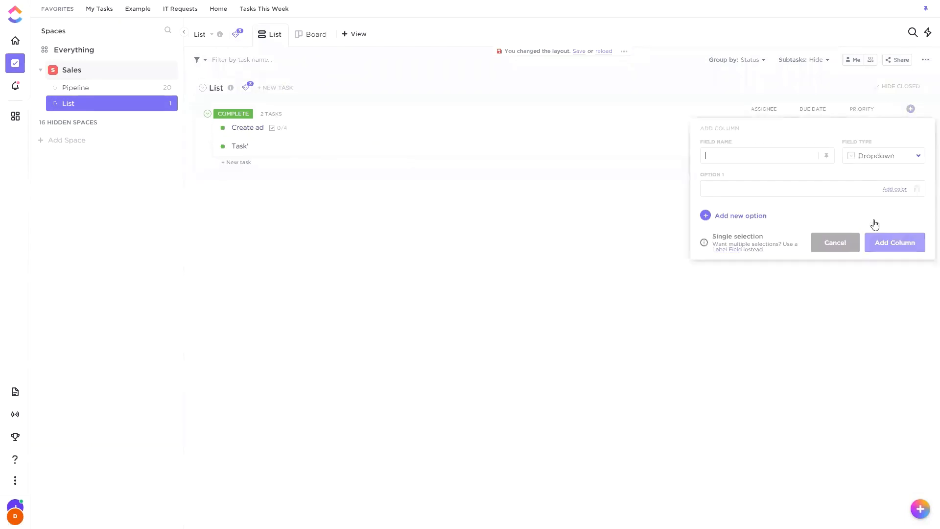
text(Type)
click(808, 191)
text(Task)
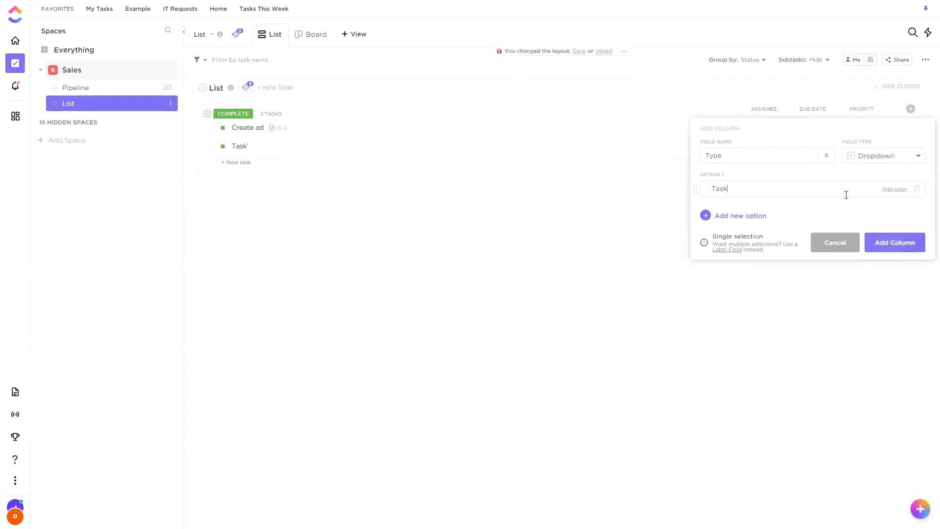
key(Return)
text(Meeting)
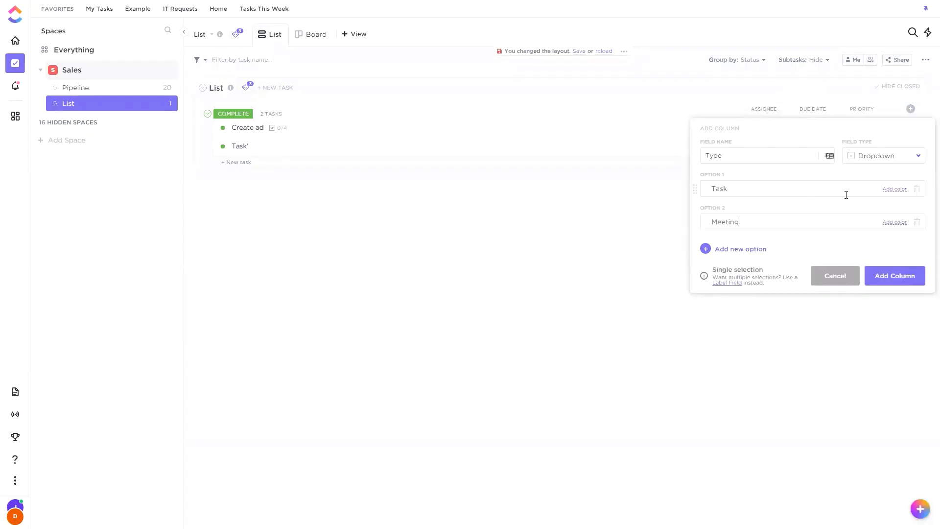
Complete the dropdown options with "Call" and "Person", and add the column to the list.
key(Return)
text(Call)
key(Return)
text(Person)
key(Return)
scroll(823, 283, down, 1)
click(909, 283)
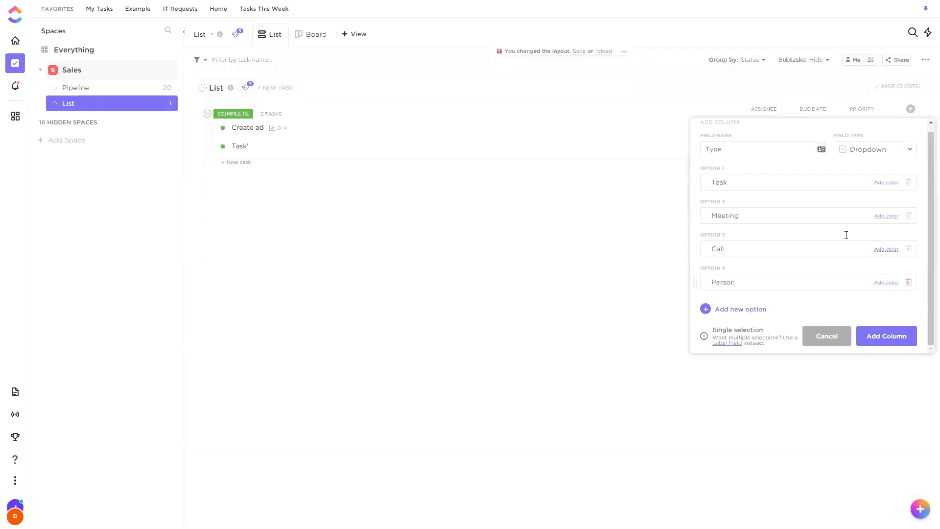
click(874, 338)
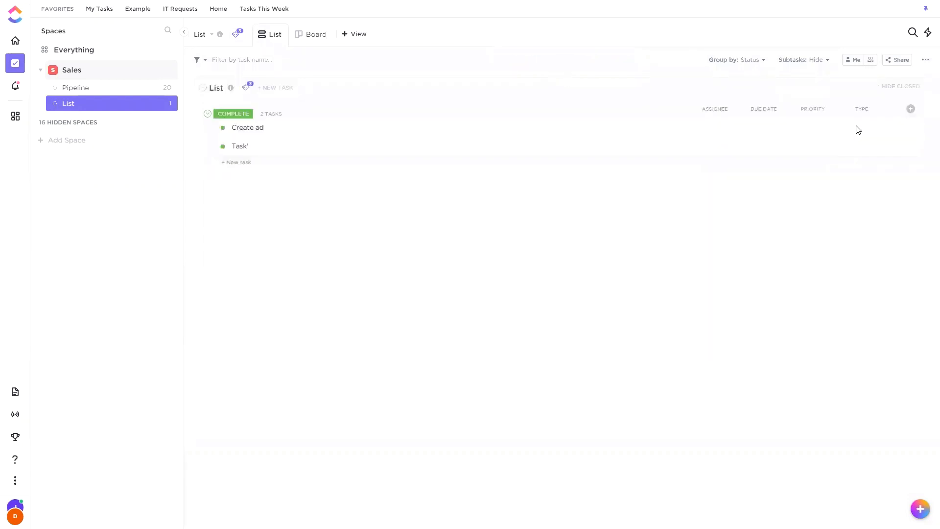
Set the Type of "Create ad" to Task and the Type of "Task'" to Call.
click(870, 129)
click(871, 182)
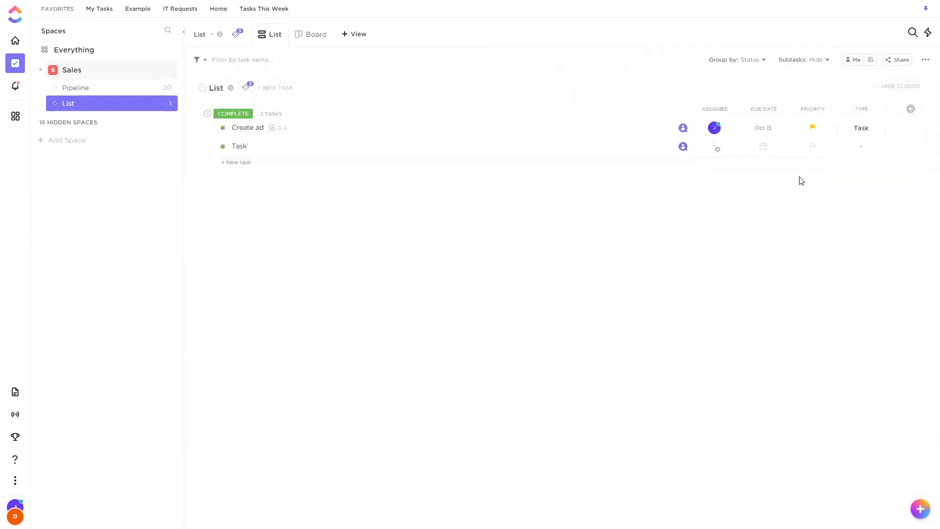
click(859, 147)
click(870, 239)
click(860, 153)
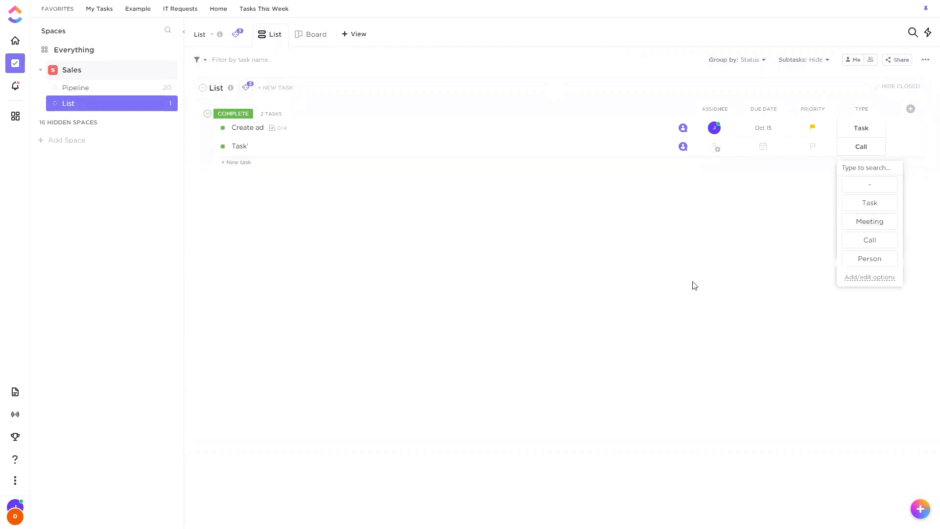
click(562, 307)
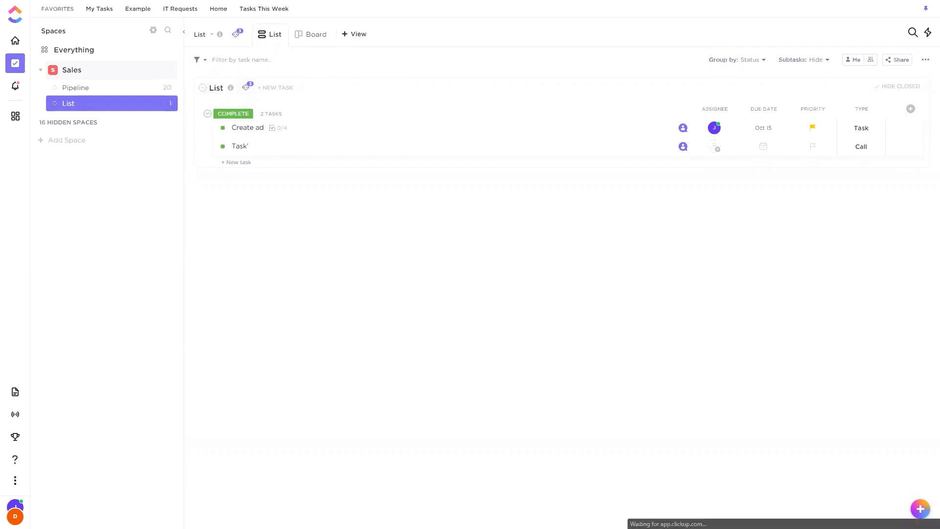
Browse the workspace's ClickApps settings to find the Incomplete Warning option, and return to the list.
click(15, 514)
click(41, 417)
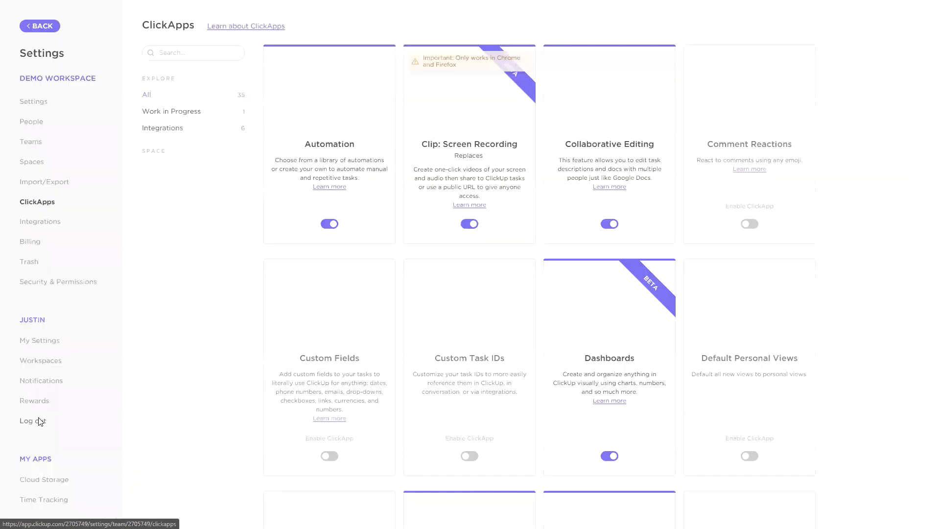
scroll(440, 264, down, 10)
scroll(440, 264, down, 13)
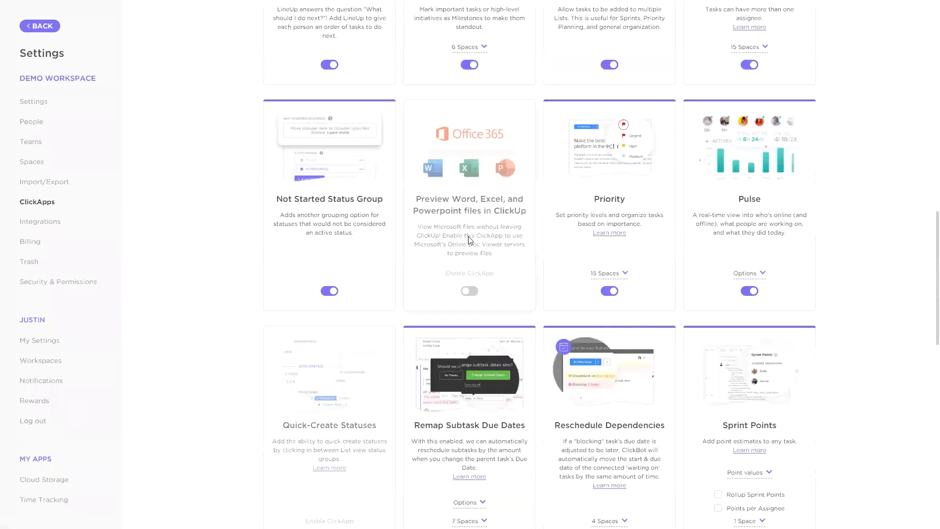
scroll(544, 230, up, 10)
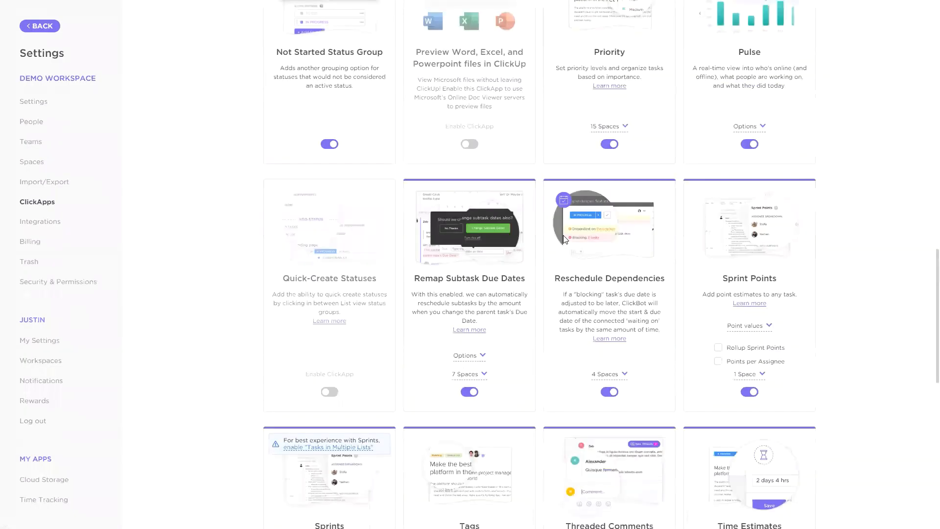
scroll(454, 216, up, 4)
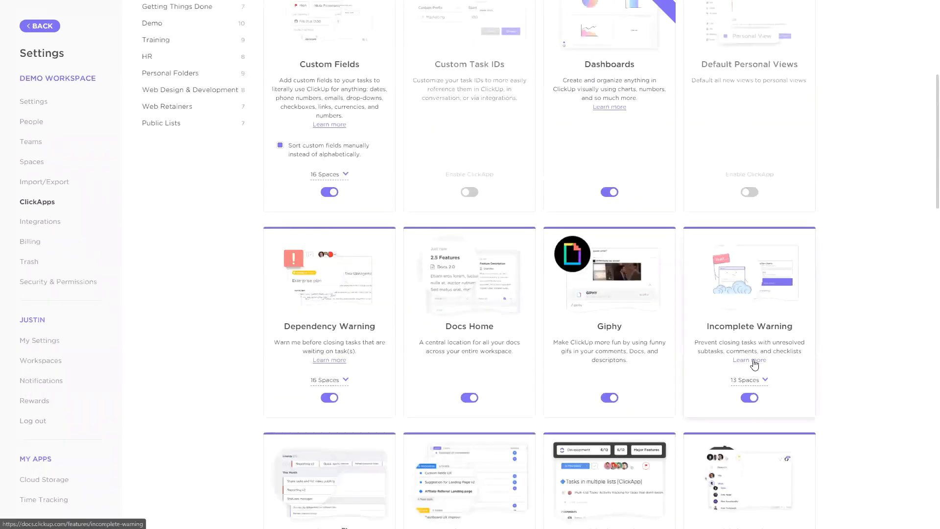
click(49, 27)
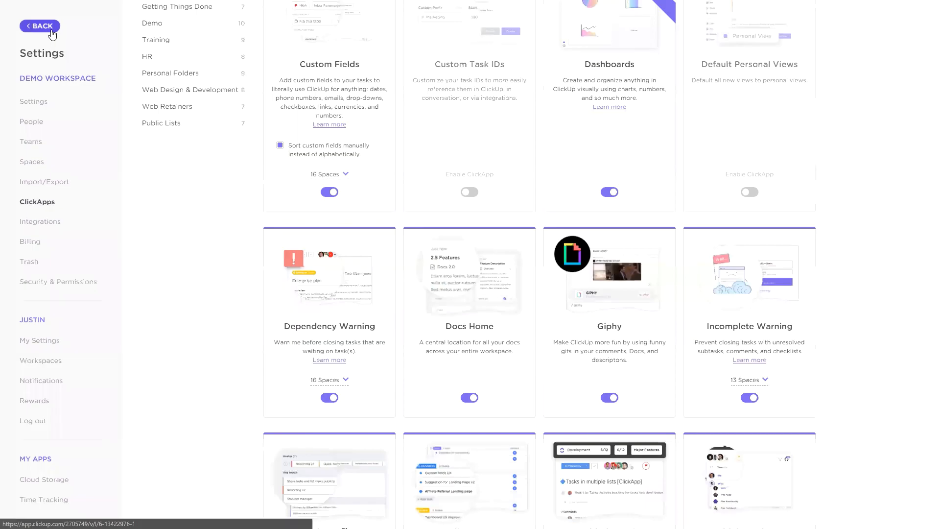
Create a task named "Task 1" in the To Do group of the list.
click(239, 165)
click(268, 216)
click(278, 90)
text(Task 1)
key(Return)
click(259, 252)
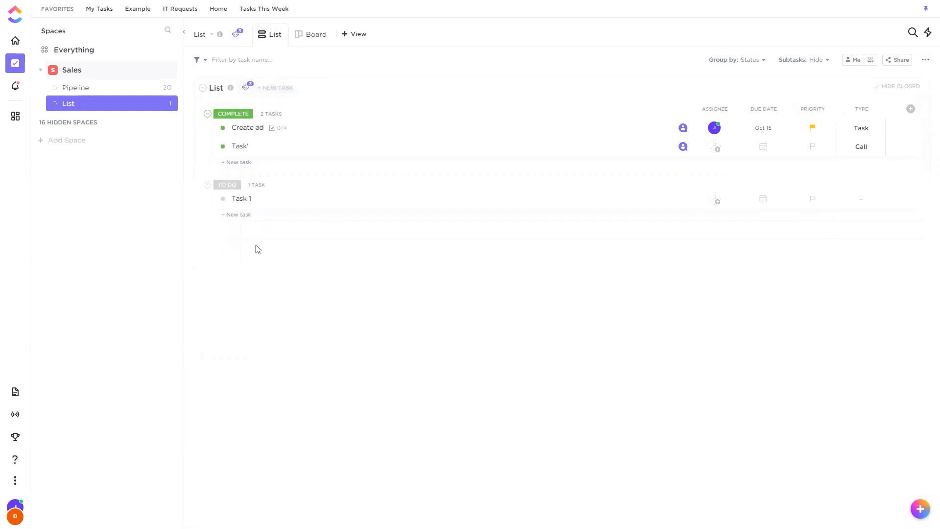
Add a subtask named "Subtask 1" under Task 1.
click(275, 202)
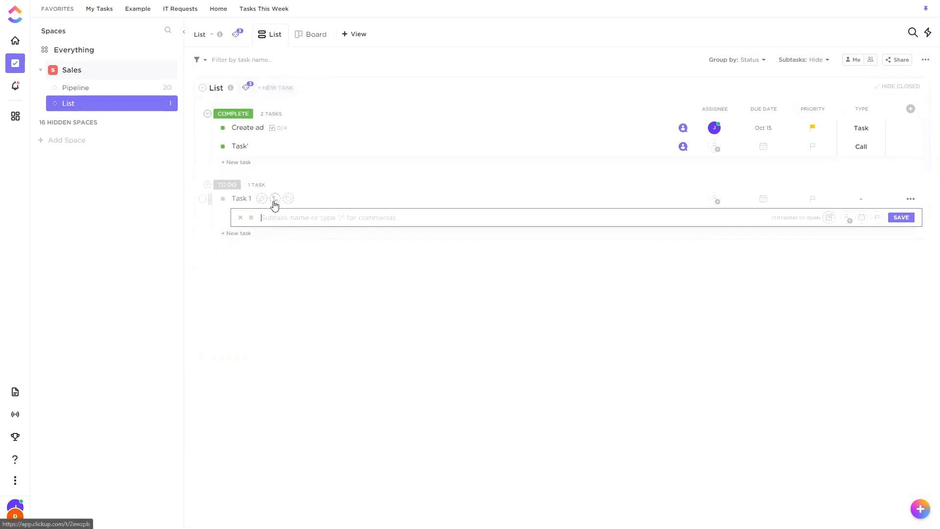
text(Subtask 1)
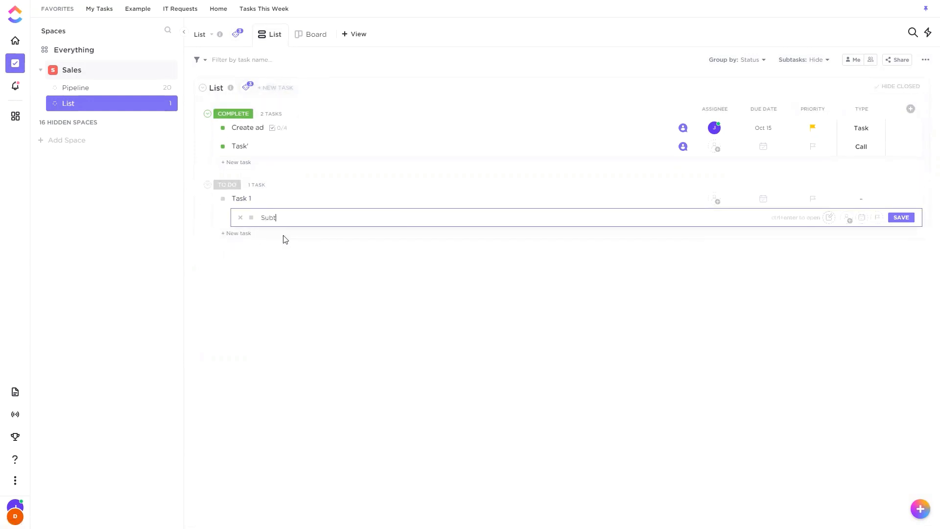
key(Return)
key(Escape)
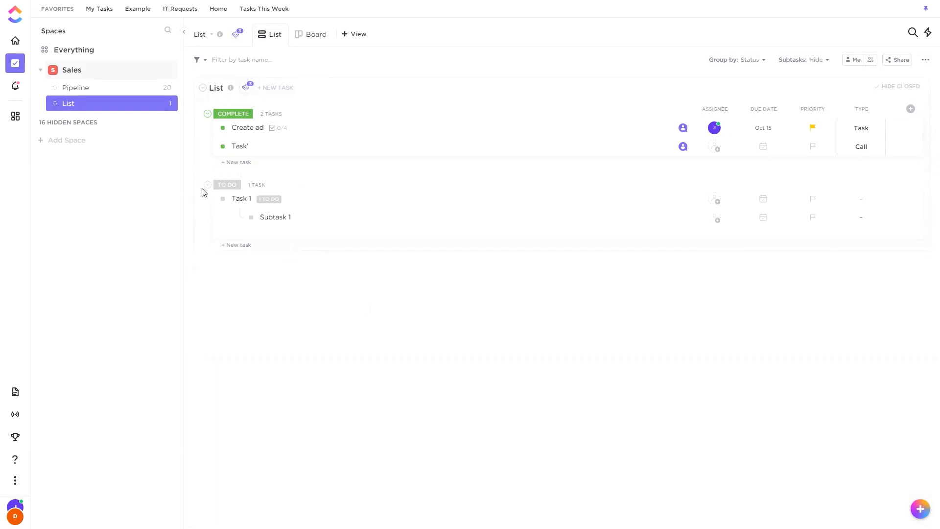
Test closing Task 1 with its subtask open by setting it to Complete, and return it to To Do.
click(222, 199)
click(245, 301)
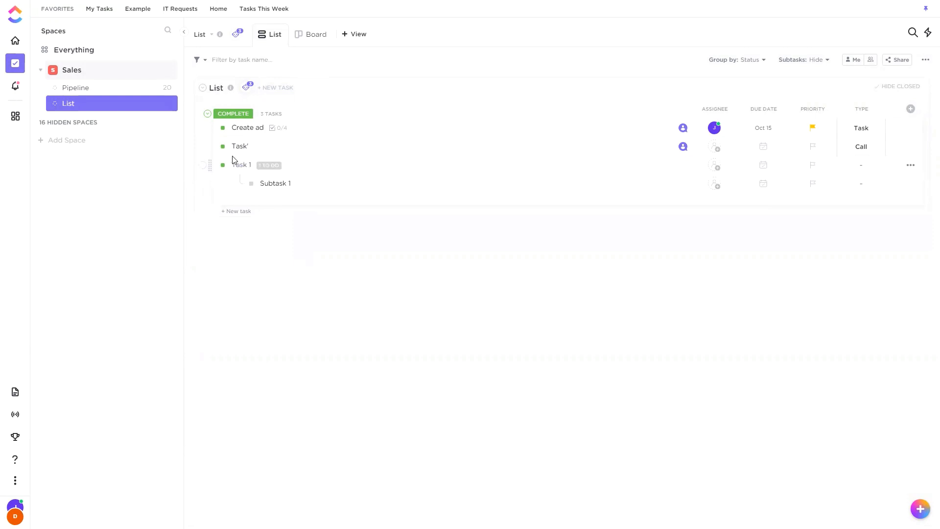
click(222, 165)
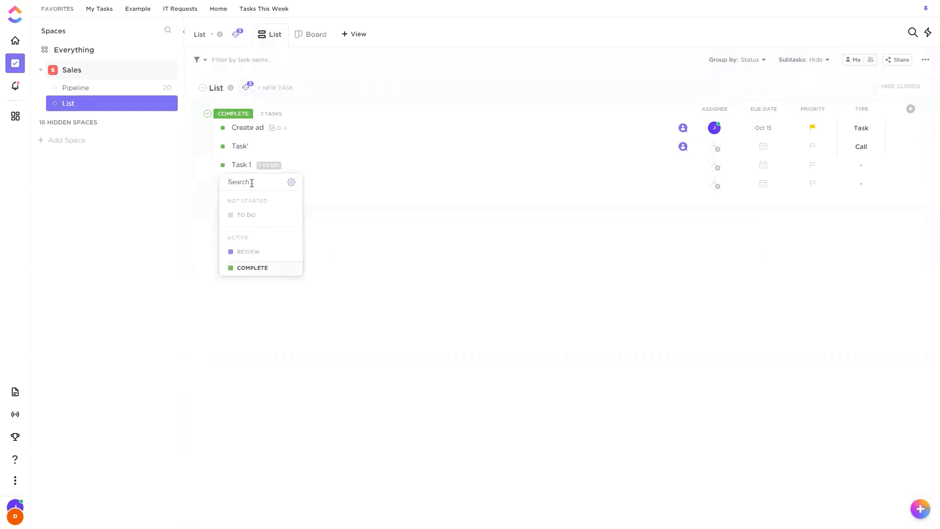
click(252, 219)
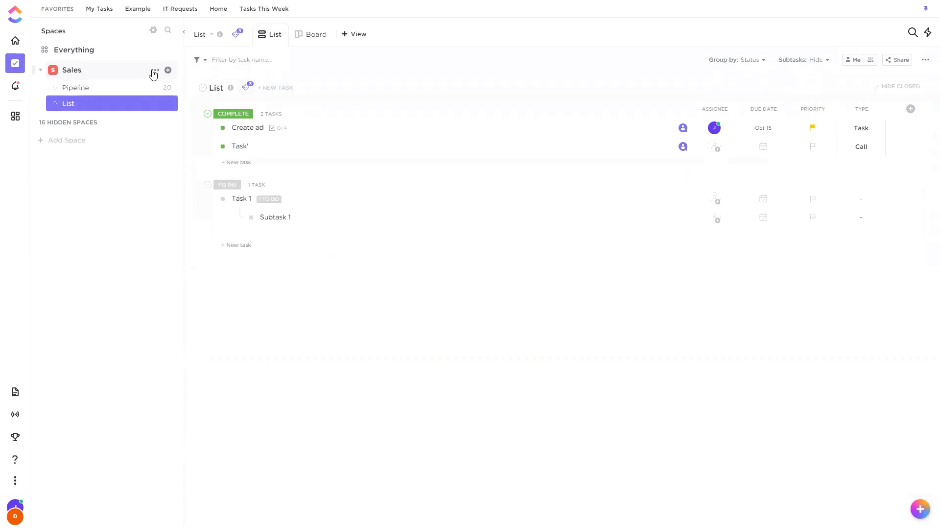
Enable the Incomplete Warning ClickApp for the Sales space and save the space's changes.
click(166, 70)
click(102, 237)
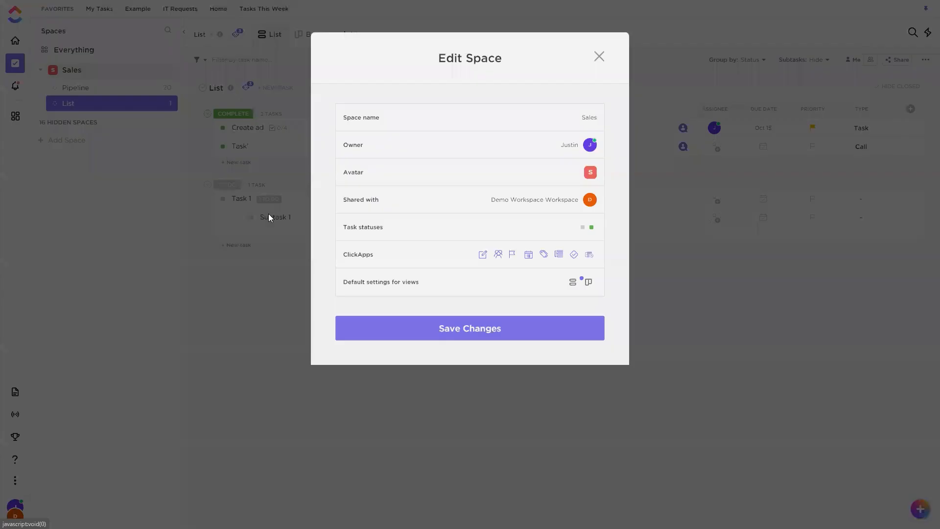
click(452, 238)
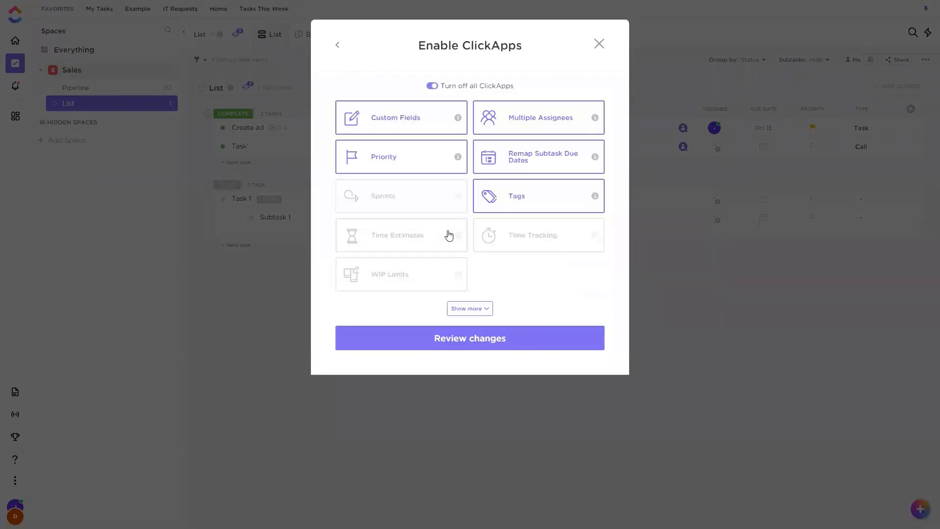
click(486, 309)
click(403, 306)
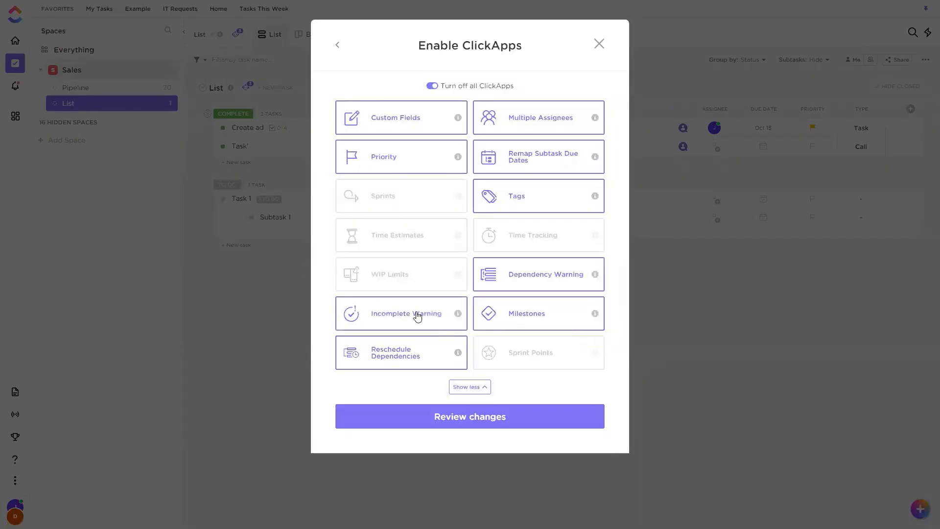
click(441, 416)
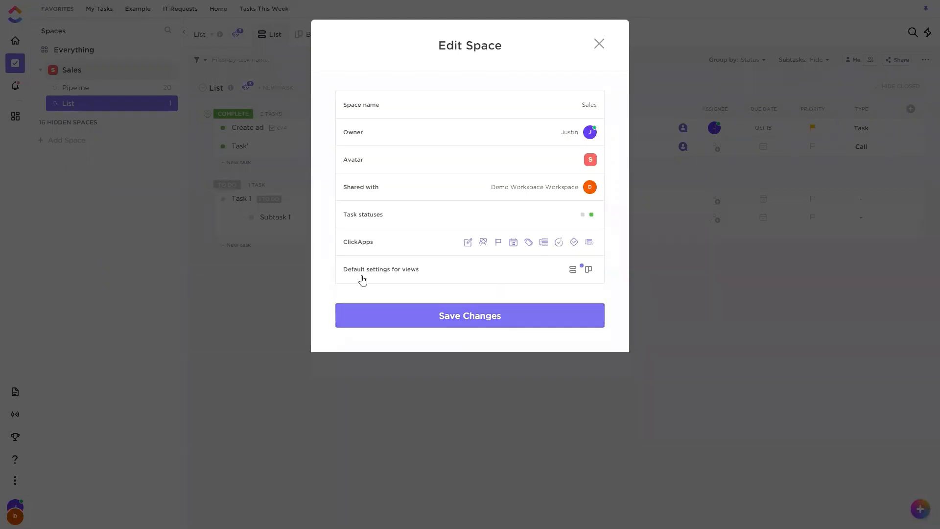
click(427, 317)
Try to set Task 1 to Complete, examine the unresolved items warning, and cancel the status change.
click(224, 198)
click(248, 300)
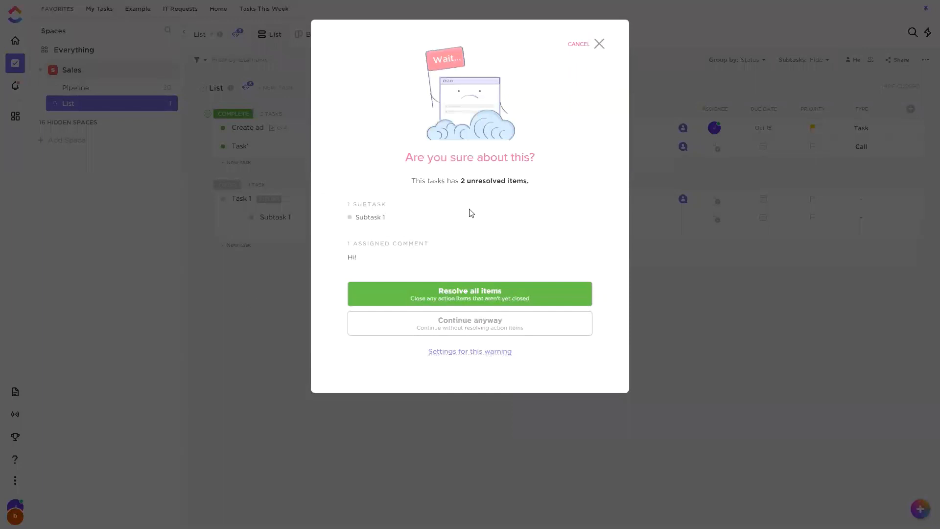
drag(465, 182, 516, 182)
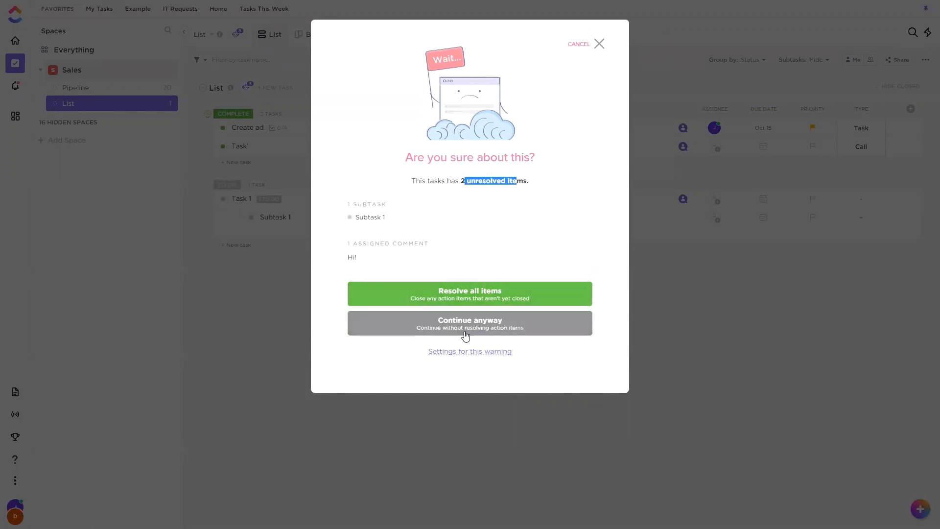
click(598, 46)
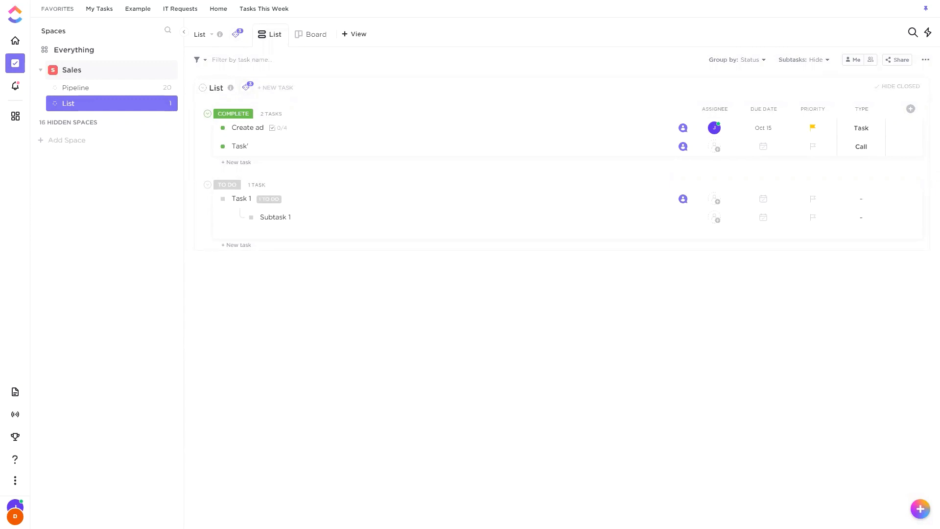
View the Home Inbox and the date setting for a new reminder, and return to the Sales list.
click(19, 42)
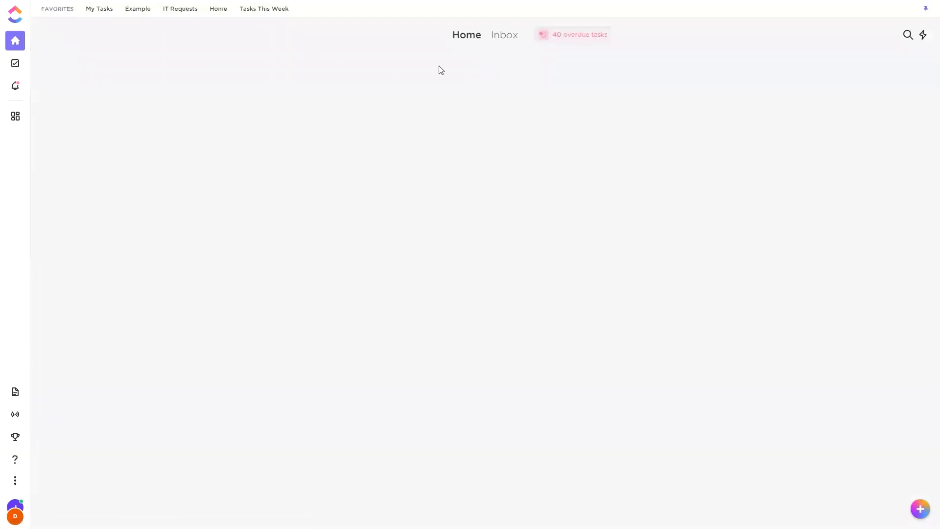
click(504, 35)
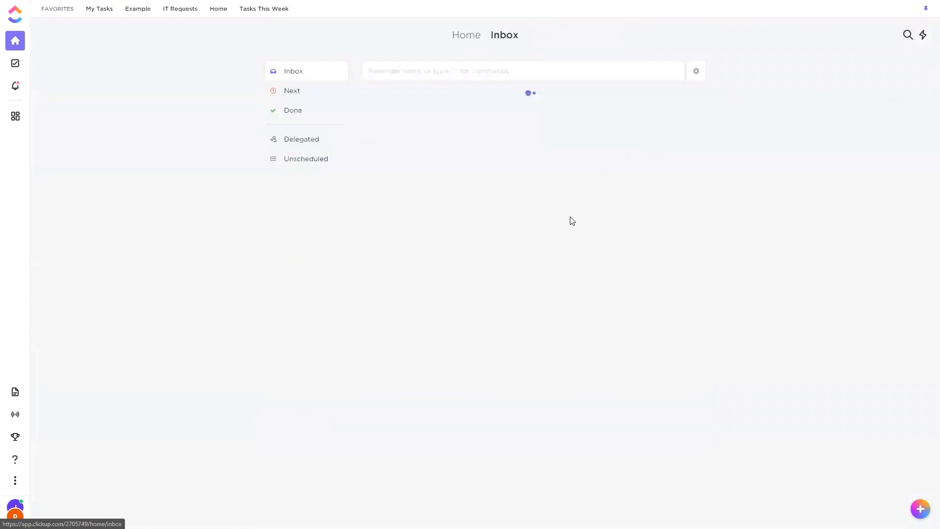
click(444, 72)
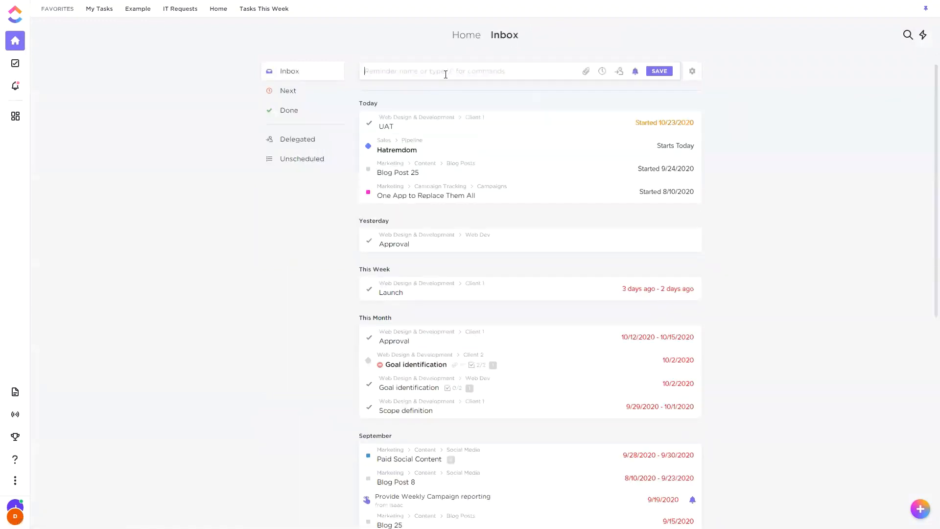
click(603, 72)
click(544, 149)
click(27, 65)
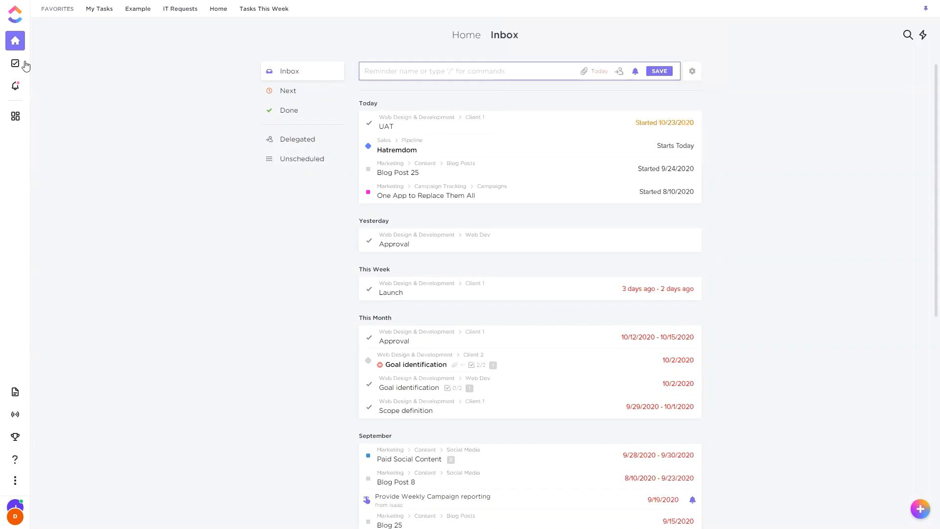
click(16, 64)
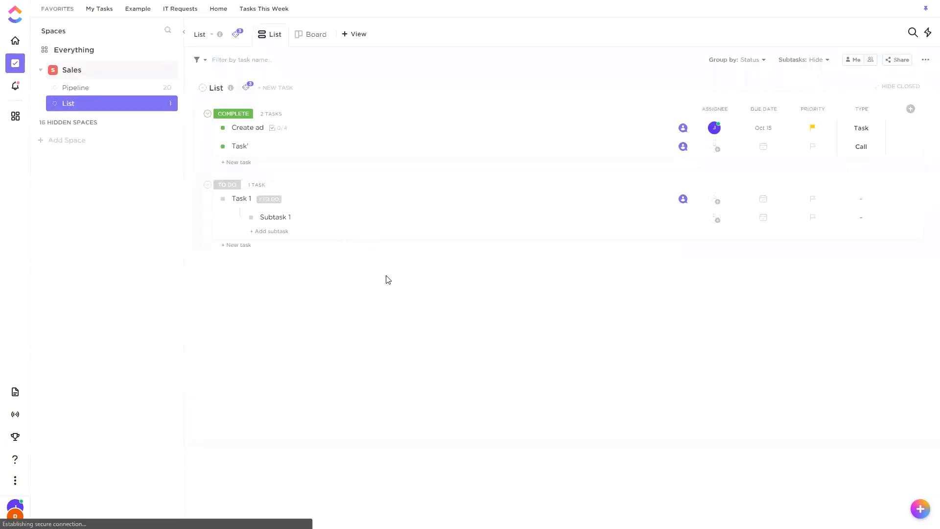
Try a custom automation for the list that adds a comment when the due date arrives, and discard it.
click(246, 88)
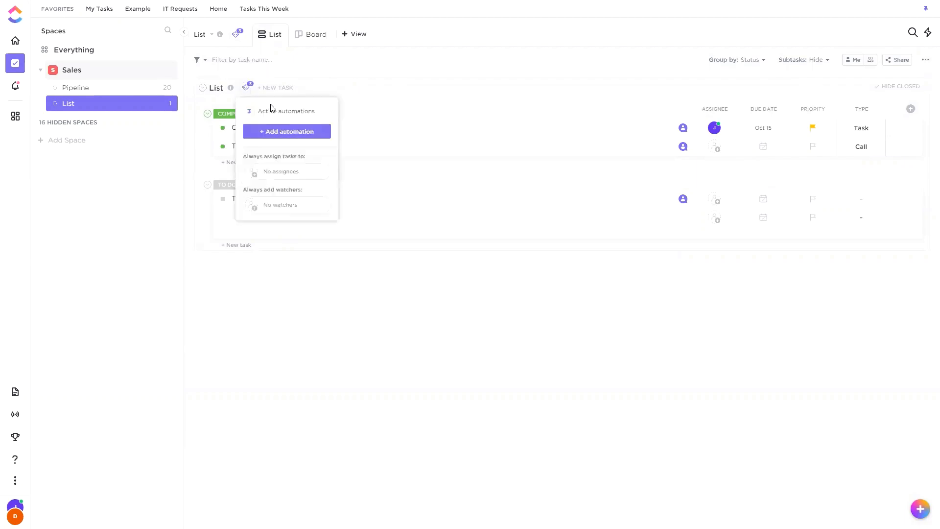
click(271, 132)
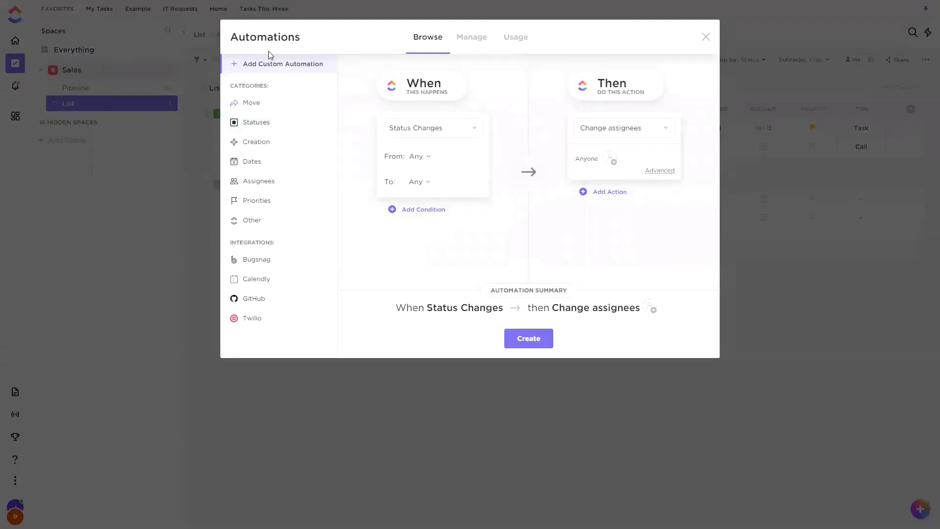
click(269, 67)
click(543, 129)
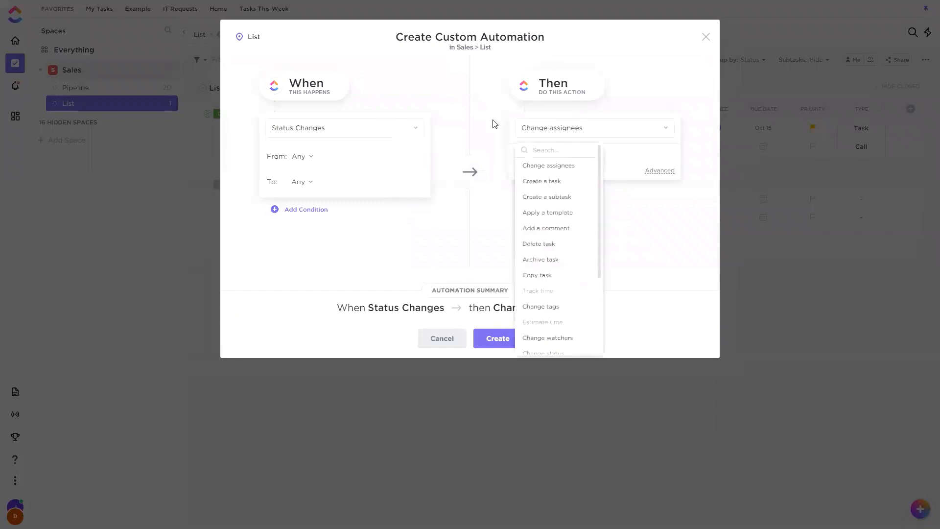
click(394, 130)
scroll(308, 266, down, 3)
click(308, 333)
click(592, 130)
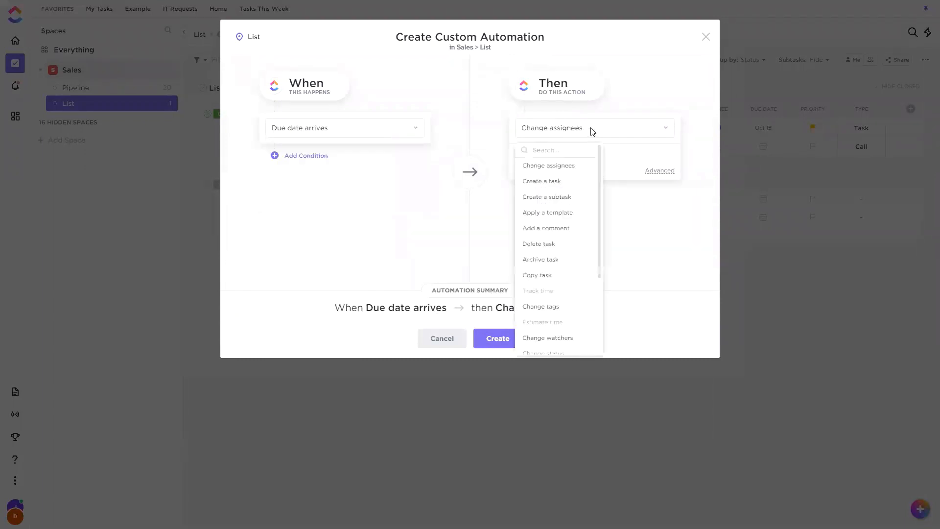
click(562, 229)
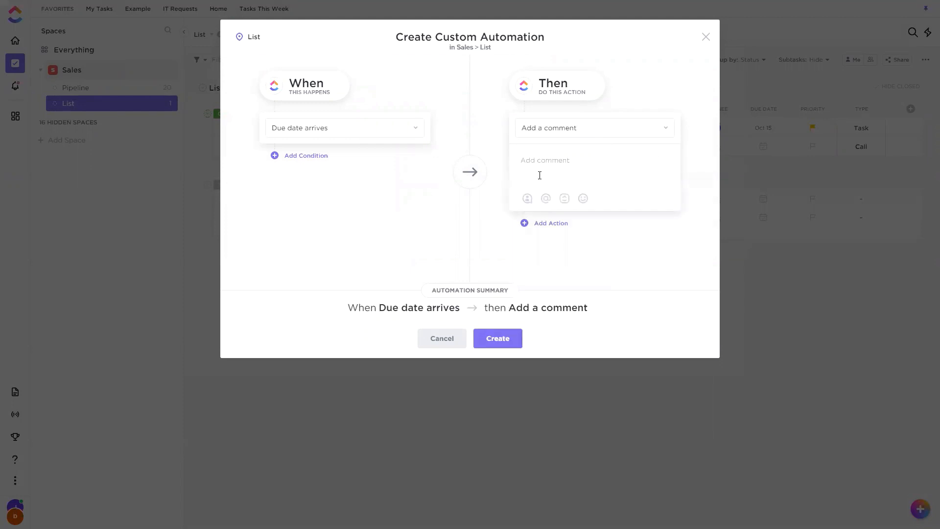
click(489, 232)
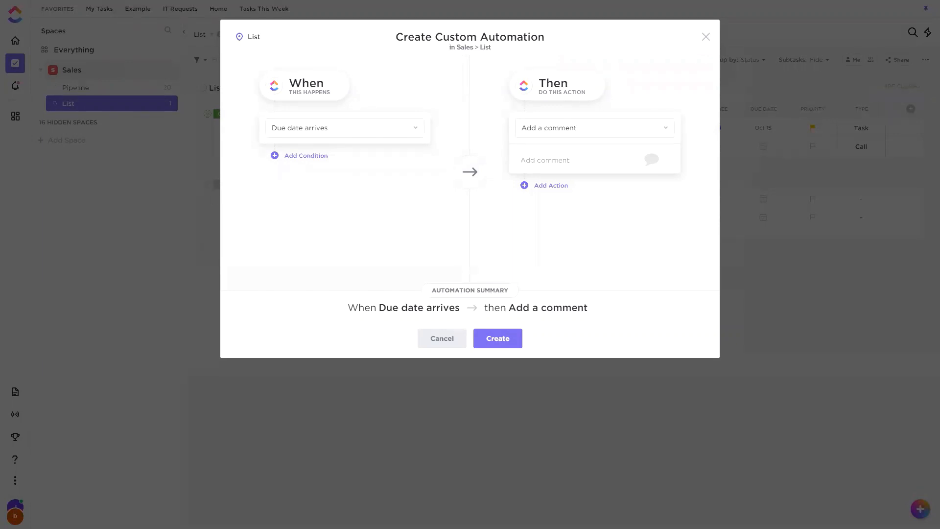
click(706, 37)
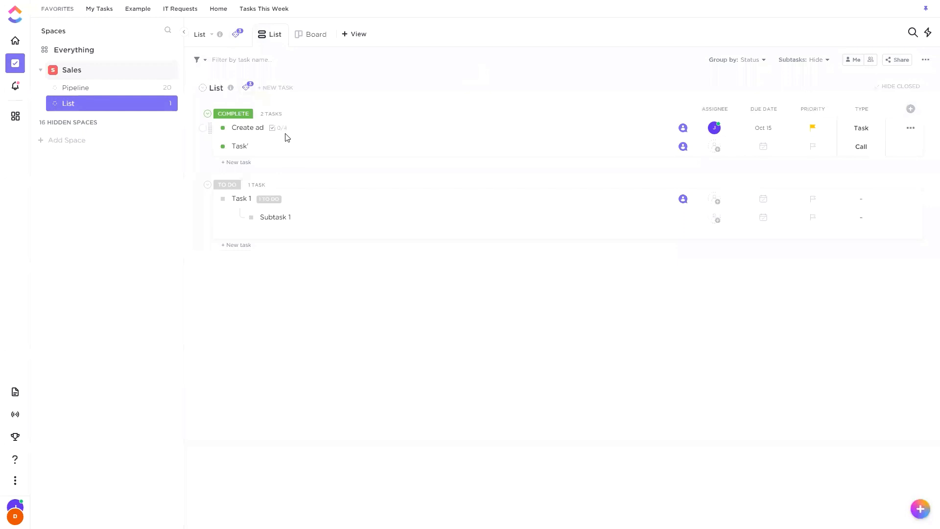
Advance the Ontojayfix task in the Pipeline list through Proposal Sent to Negotiation, and set its status back to Prospect.
click(71, 89)
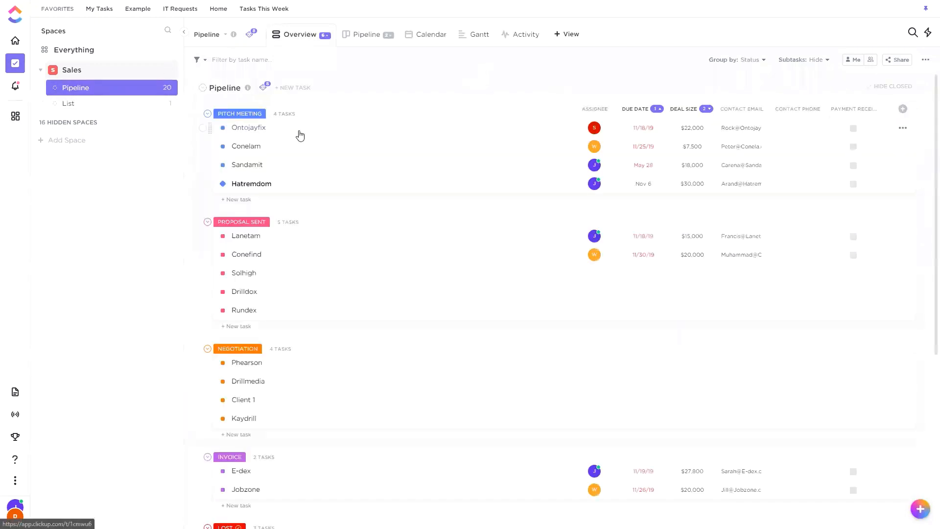
click(297, 128)
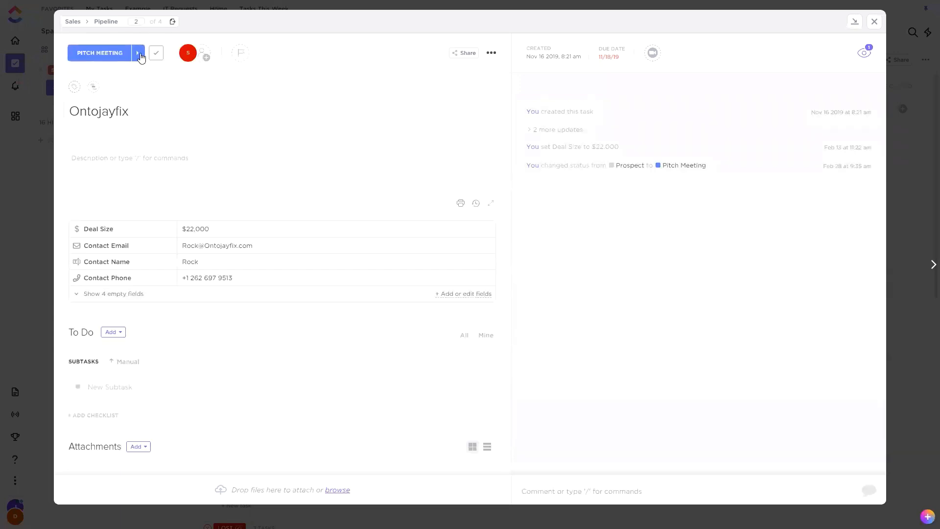
click(137, 53)
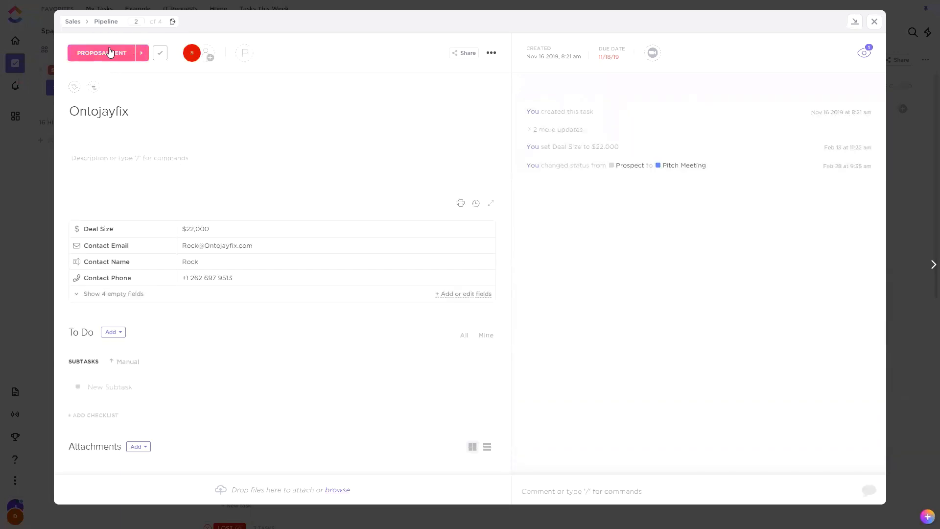
click(141, 53)
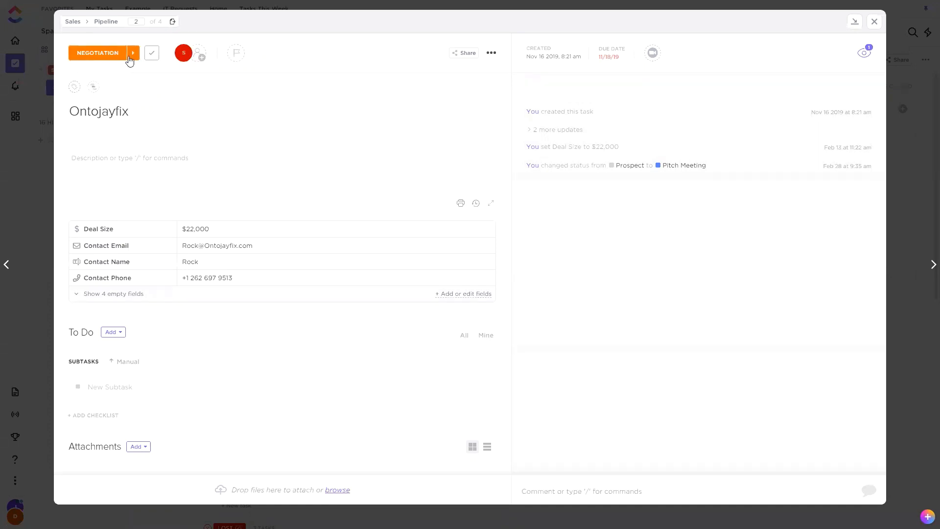
click(92, 52)
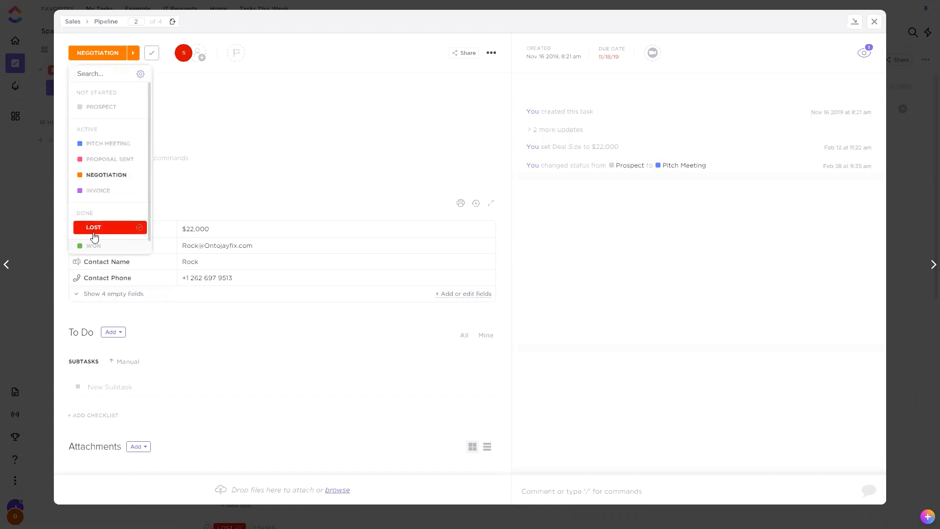
click(105, 107)
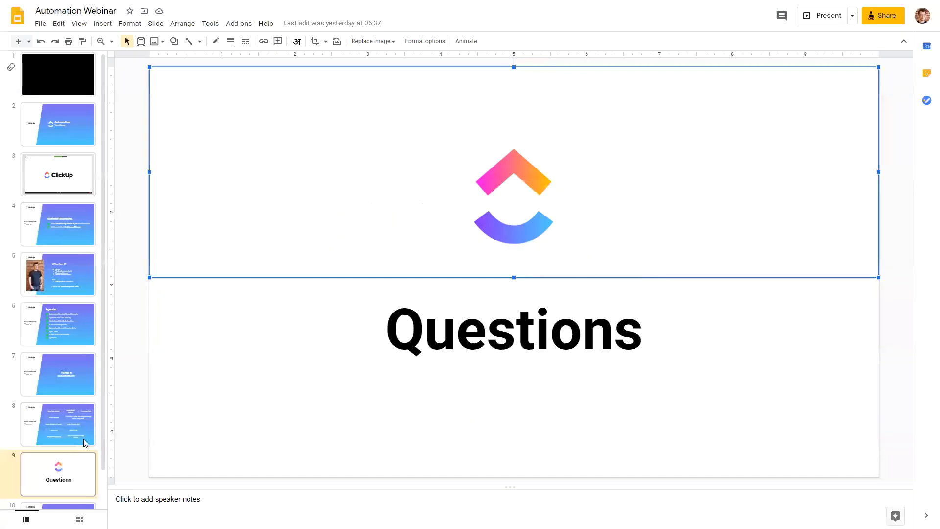
Switch to the Automation Webinar deck in Google Slides, show the Contact Me slide, and highlight the WorkManagement.Tools text.
scroll(76, 448, down, 1)
click(71, 471)
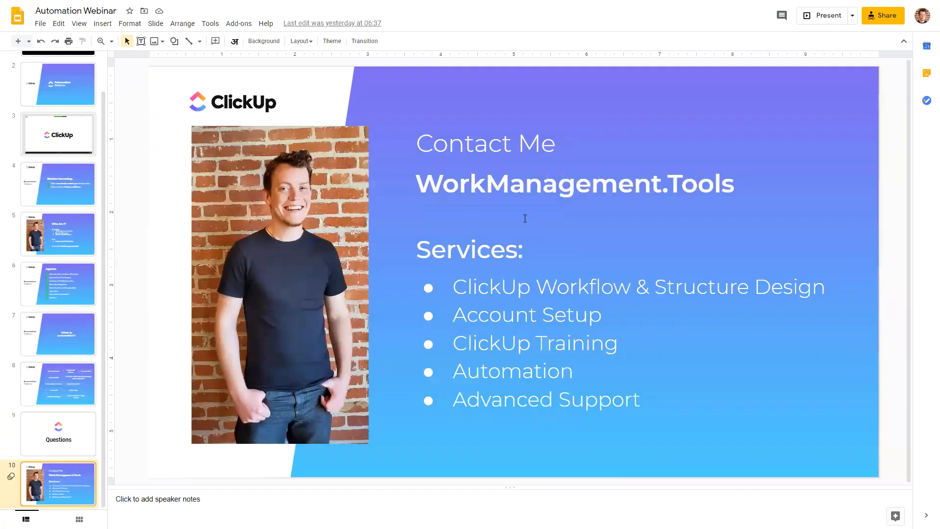
drag(423, 183, 819, 179)
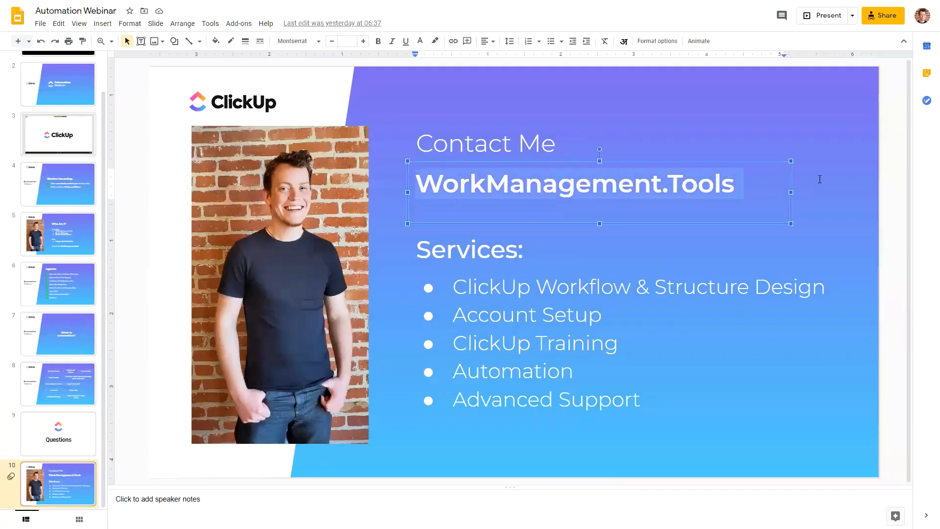
click(864, 205)
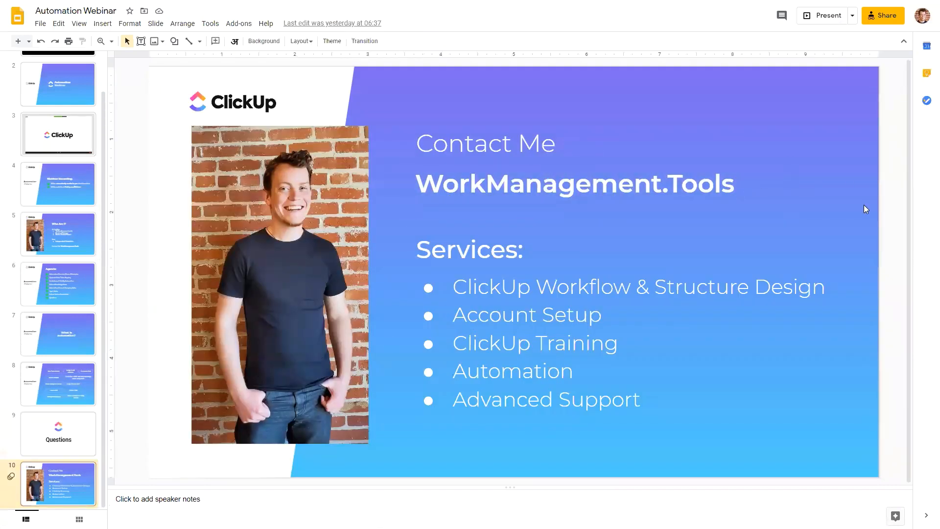